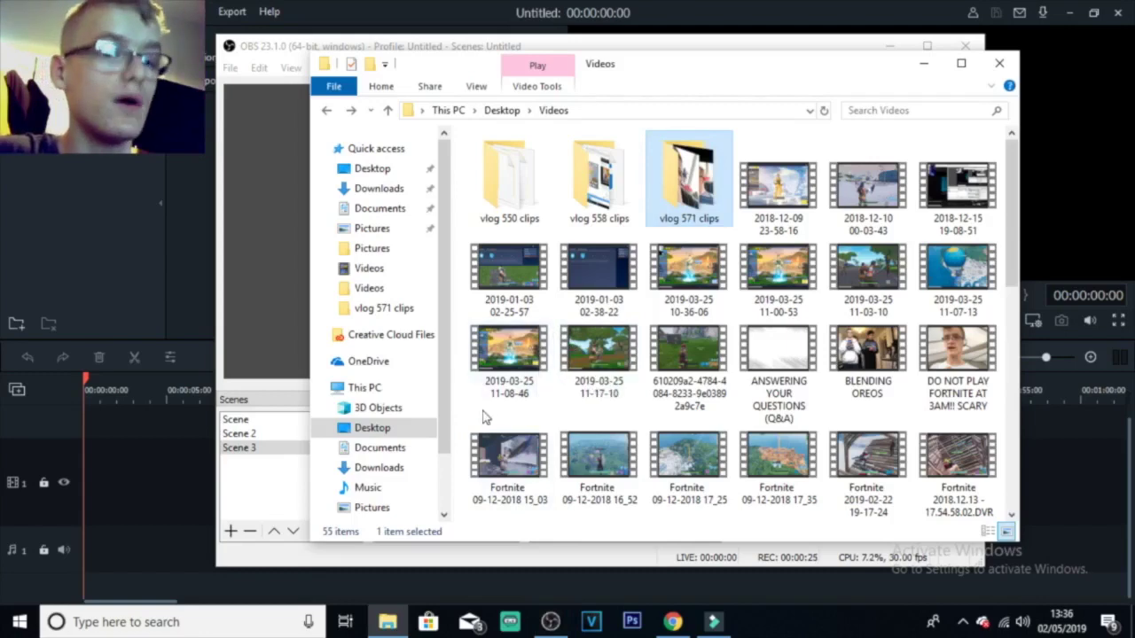
- Open the Desktop folder from This PC in File Explorer
{"action": "scroll", "coordinate": [426, 390], "scroll_direction": "down", "scroll_amount": 2}
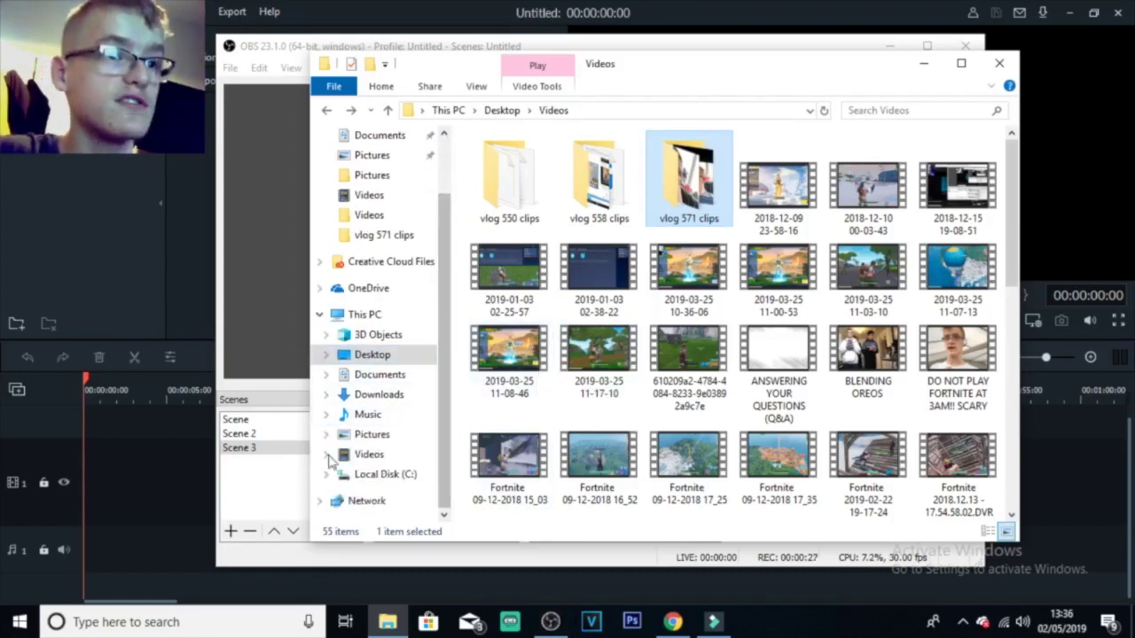
{"action": "left_click", "coordinate": [381, 316]}
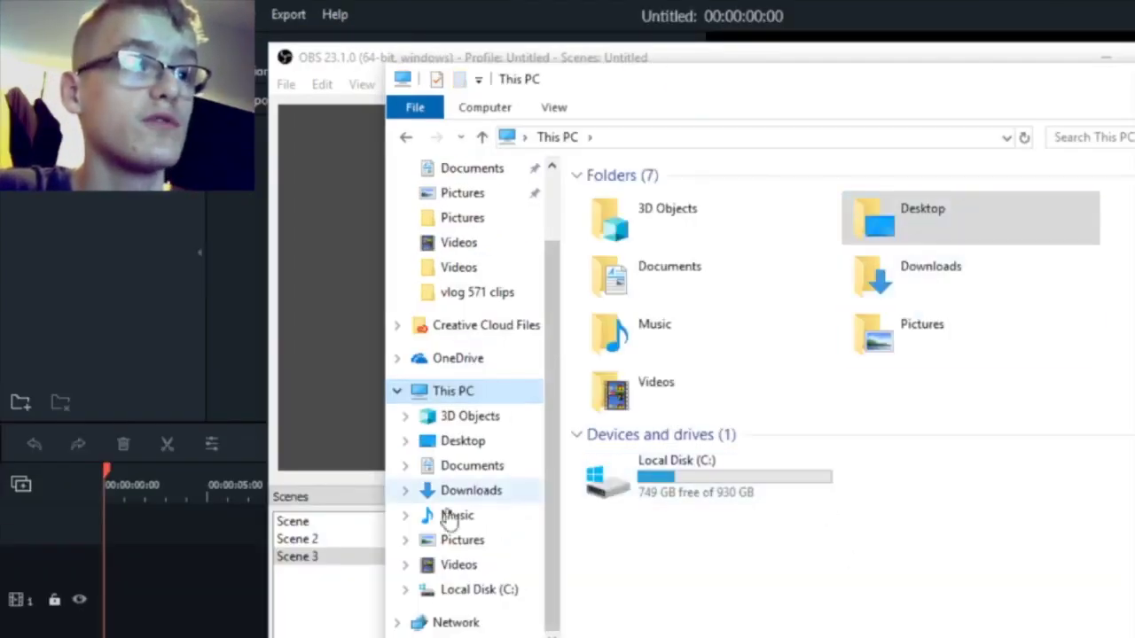
{"action": "double_click", "coordinate": [976, 208]}
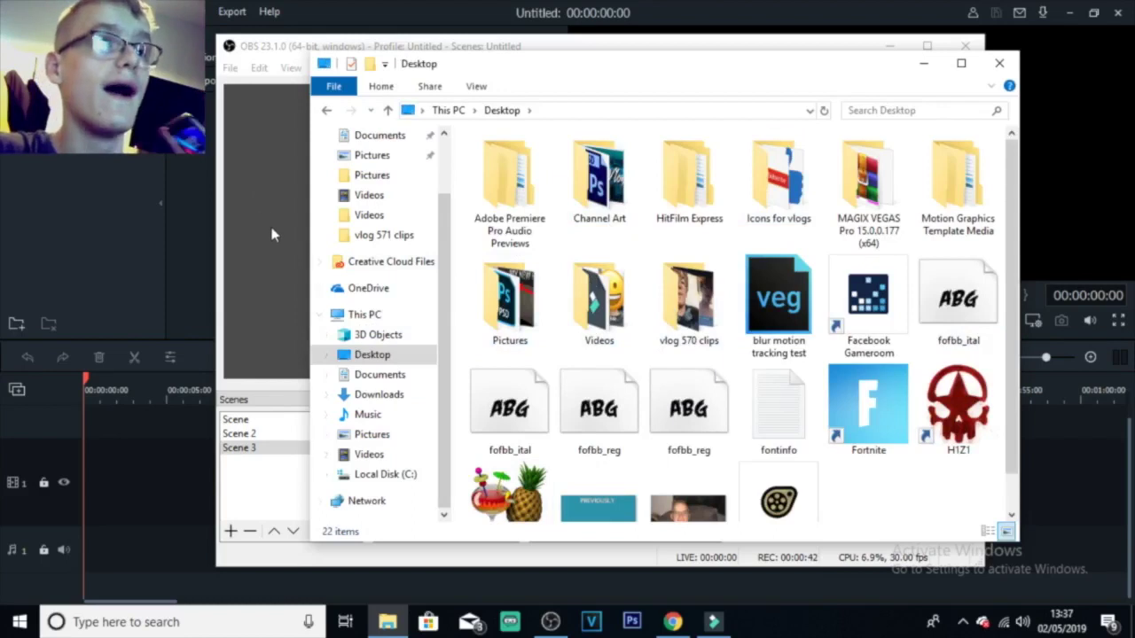
{"action": "left_click", "coordinate": [180, 465]}
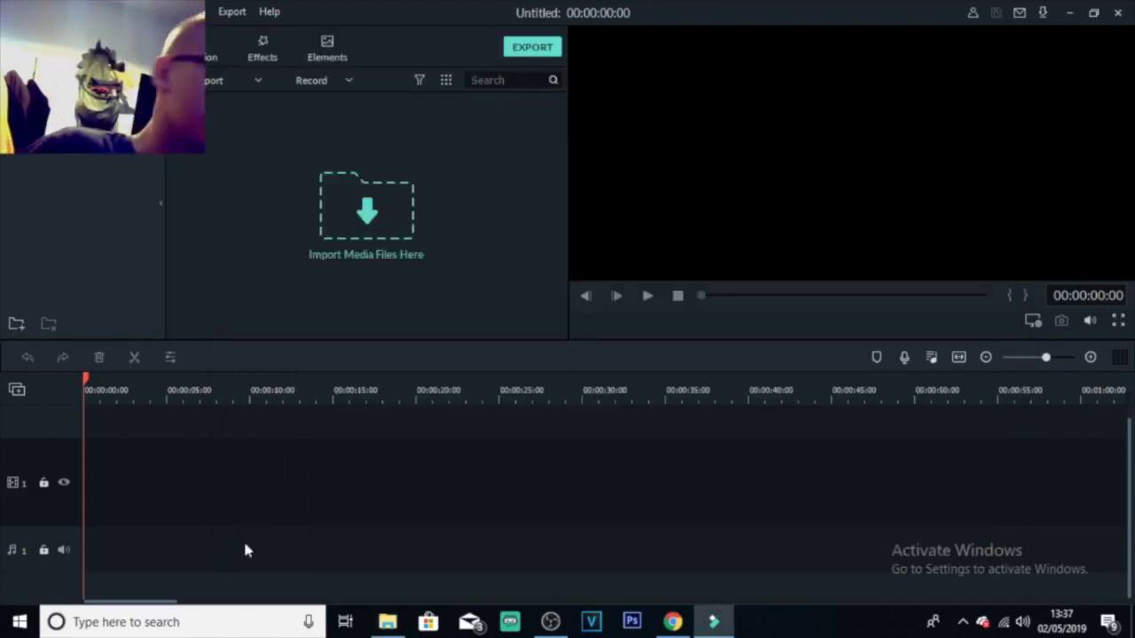
{"action": "left_click", "coordinate": [400, 628]}
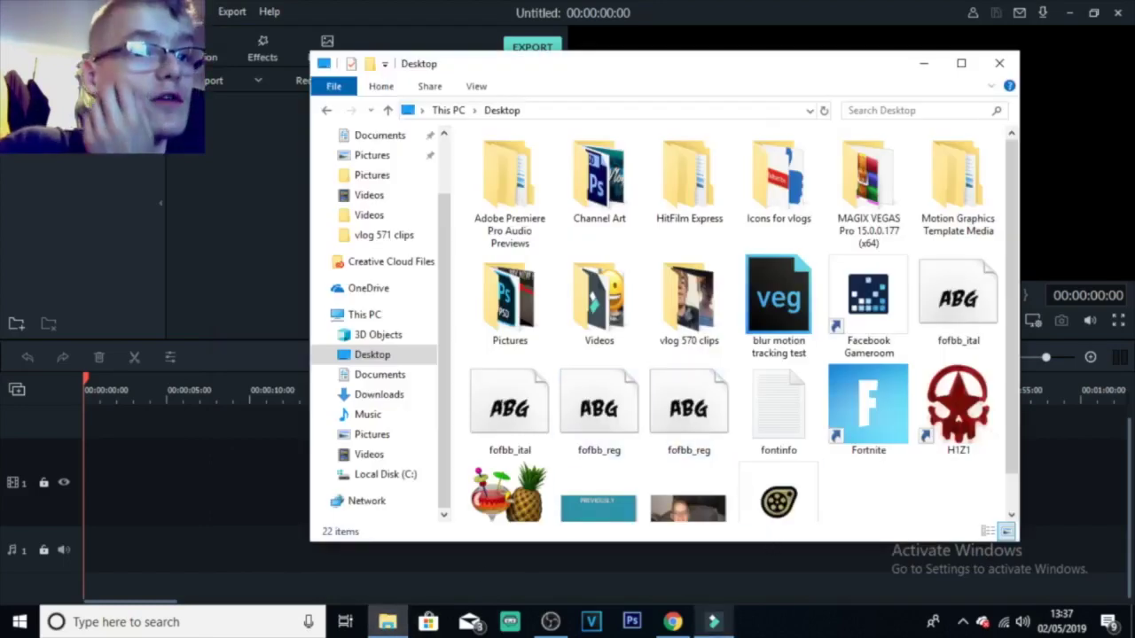
{"action": "left_click", "coordinate": [714, 621]}
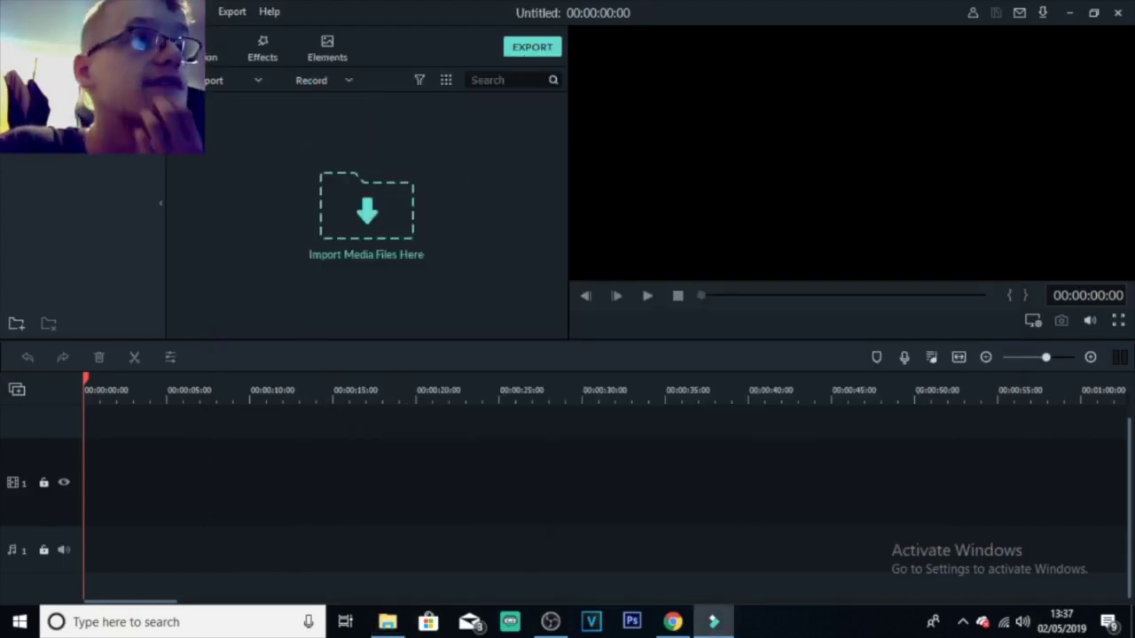
{"action": "left_click", "coordinate": [389, 622]}
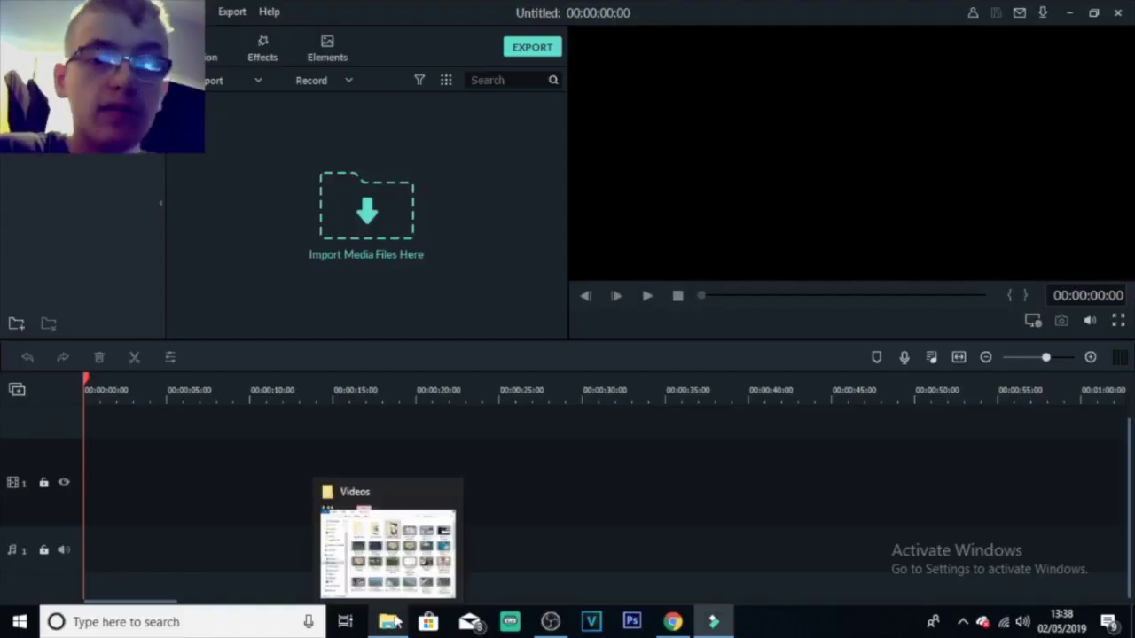
- Open the vlog 571 clips folder in File Explorer and import all its files into the Filmora media library
{"action": "left_click", "coordinate": [396, 623]}
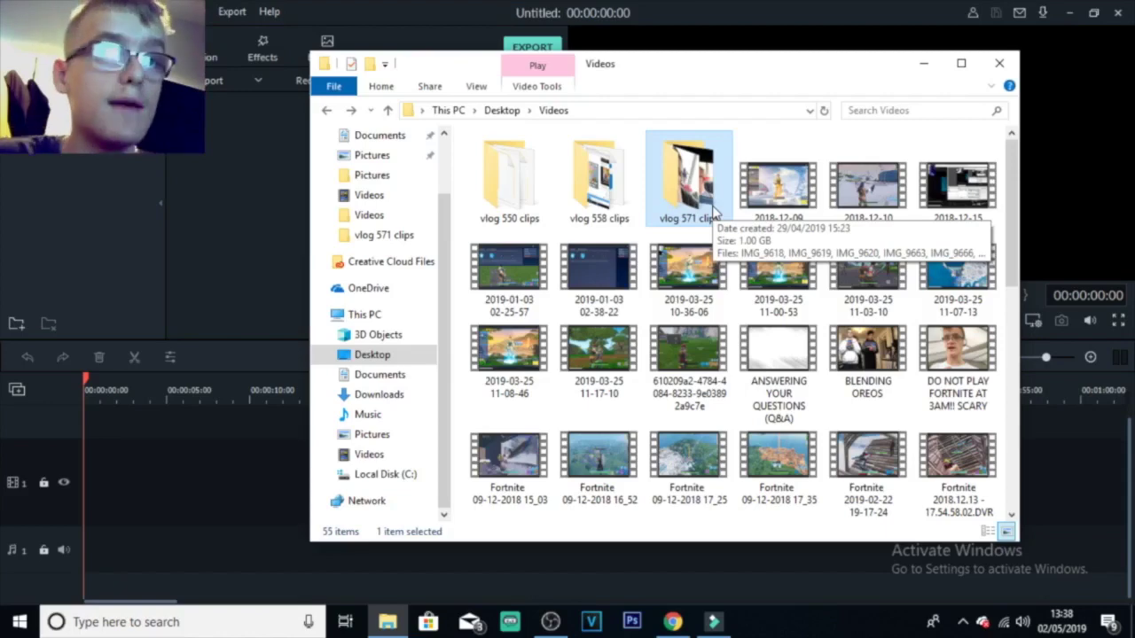
{"action": "double_click", "coordinate": [713, 211]}
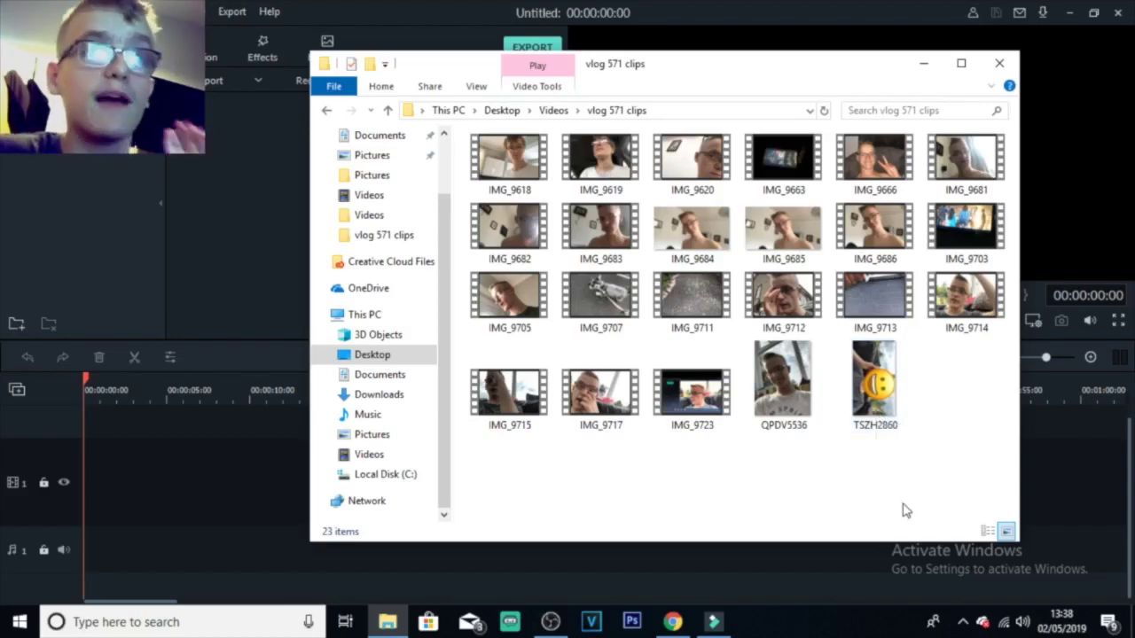
{"action": "left_click_drag", "start_coordinate": [493, 470], "coordinate": [997, 129]}
{"action": "left_click_drag", "start_coordinate": [723, 264], "coordinate": [197, 231]}
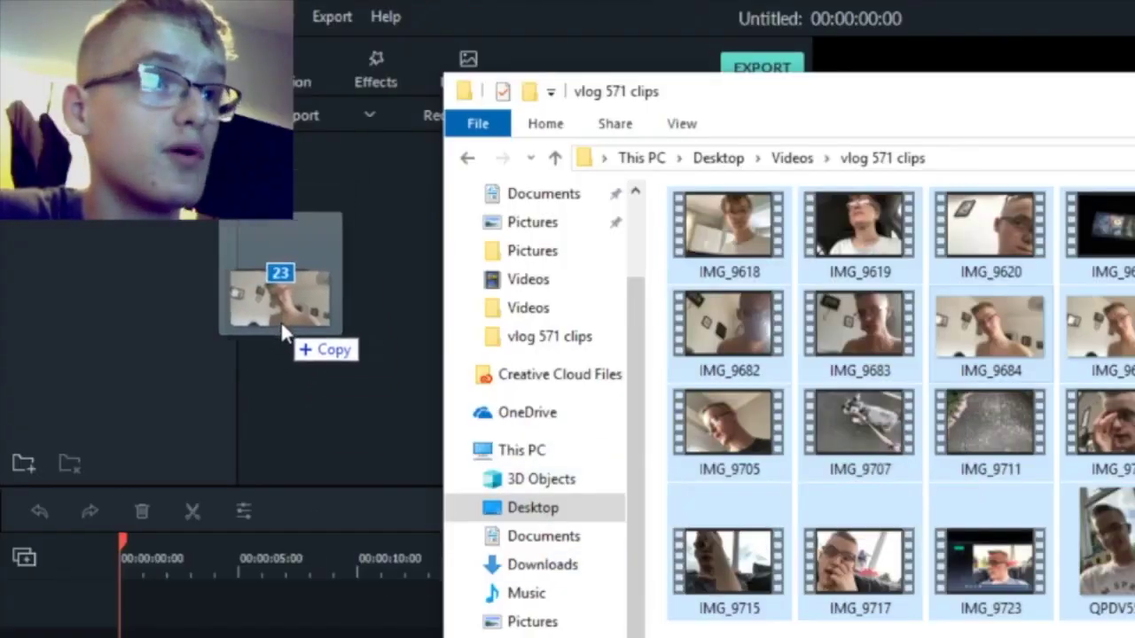
{"action": "left_click_drag", "start_coordinate": [282, 326], "coordinate": [371, 288]}
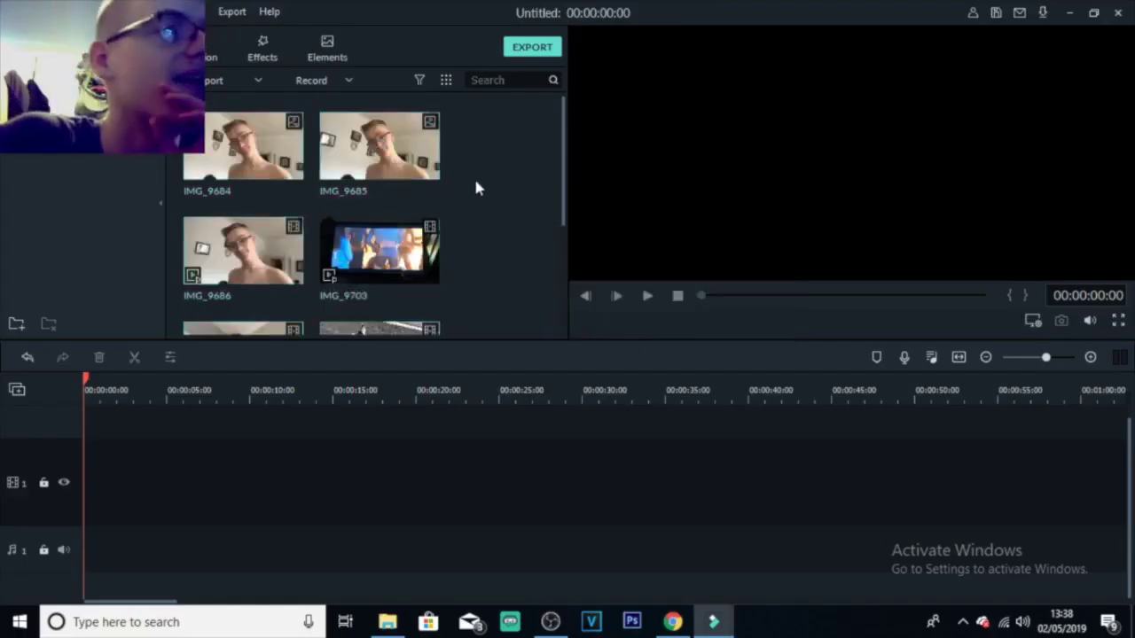
- Place the TSZH2860 clip at the start of video track 1 and match the project settings to the media
{"action": "left_click_drag", "start_coordinate": [562, 182], "coordinate": [562, 332]}
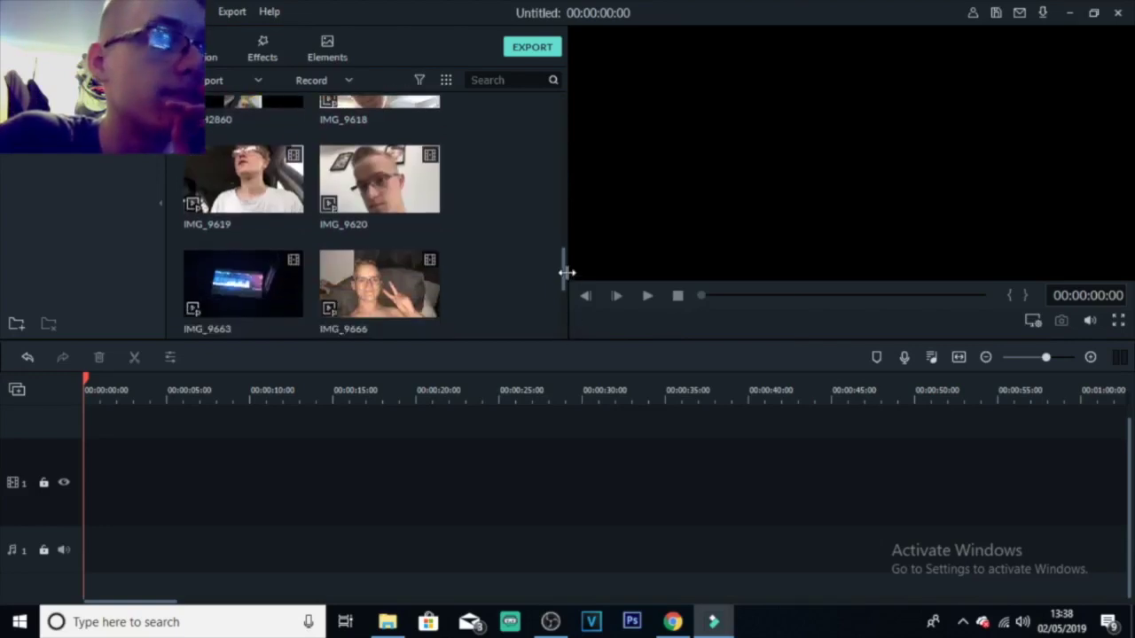
{"action": "left_click_drag", "start_coordinate": [562, 253], "coordinate": [560, 110]}
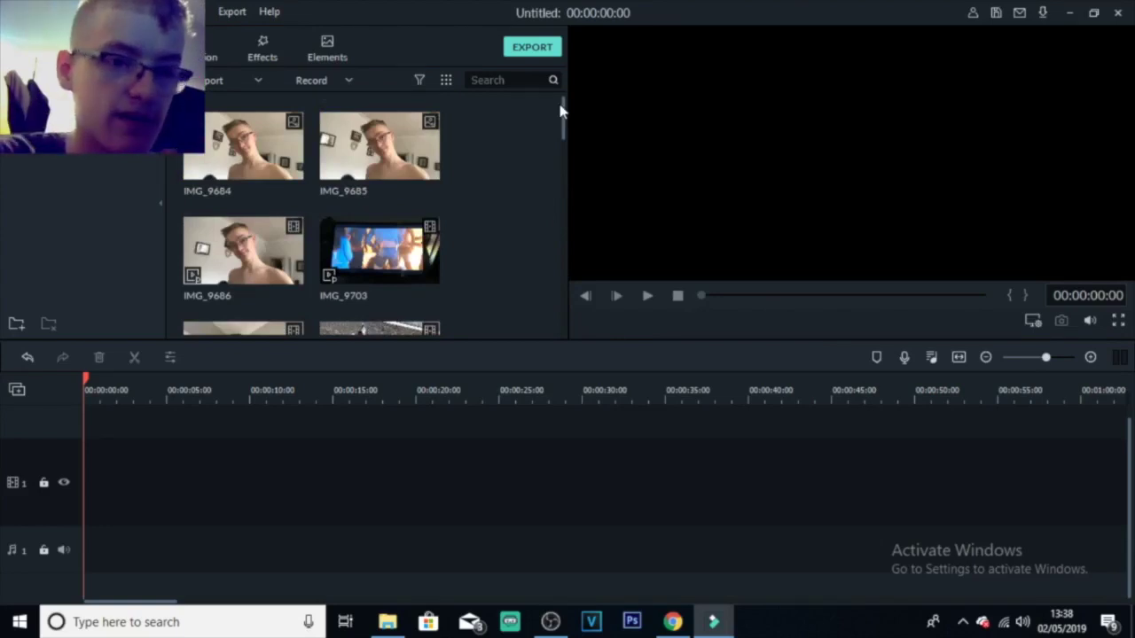
{"action": "left_click_drag", "start_coordinate": [566, 127], "coordinate": [561, 161]}
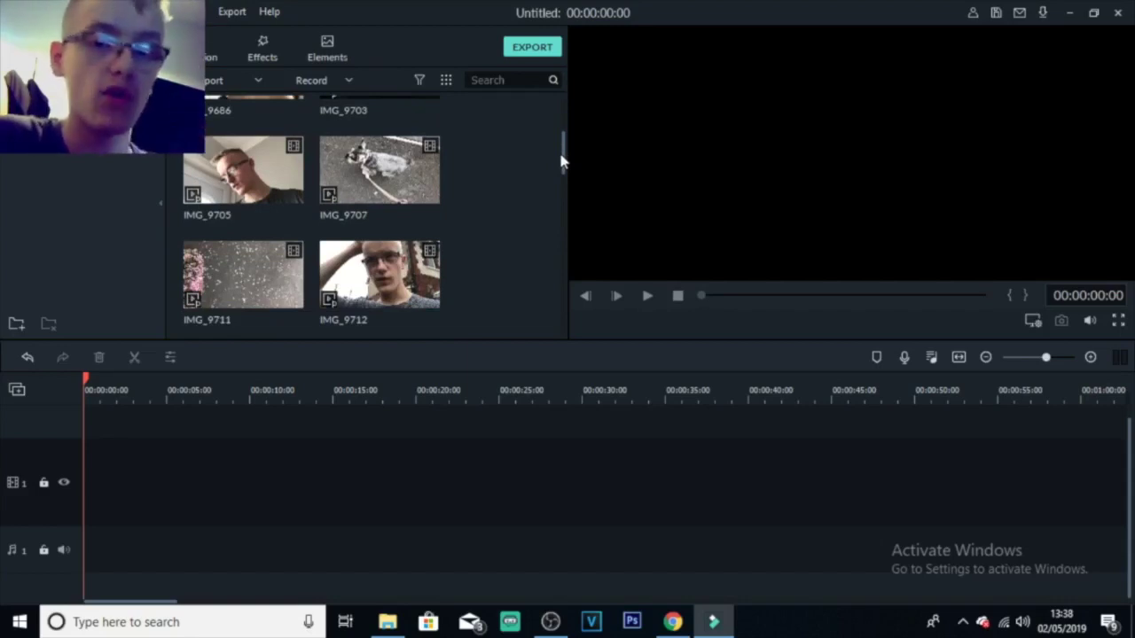
{"action": "left_click_drag", "start_coordinate": [561, 161], "coordinate": [562, 236]}
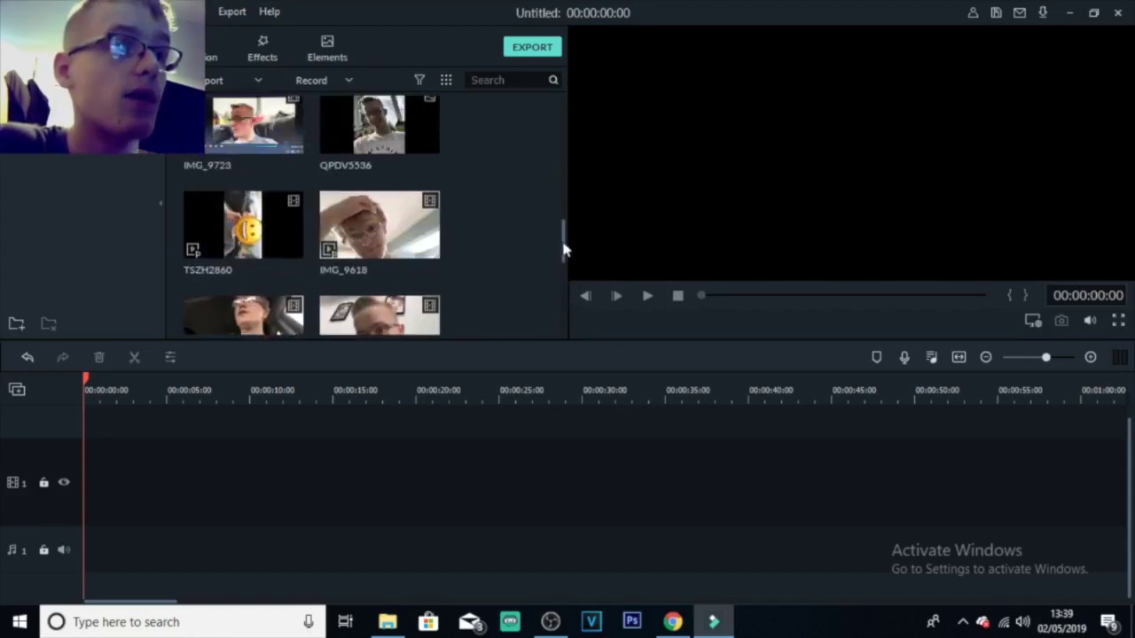
{"action": "left_click_drag", "start_coordinate": [245, 225], "coordinate": [53, 524]}
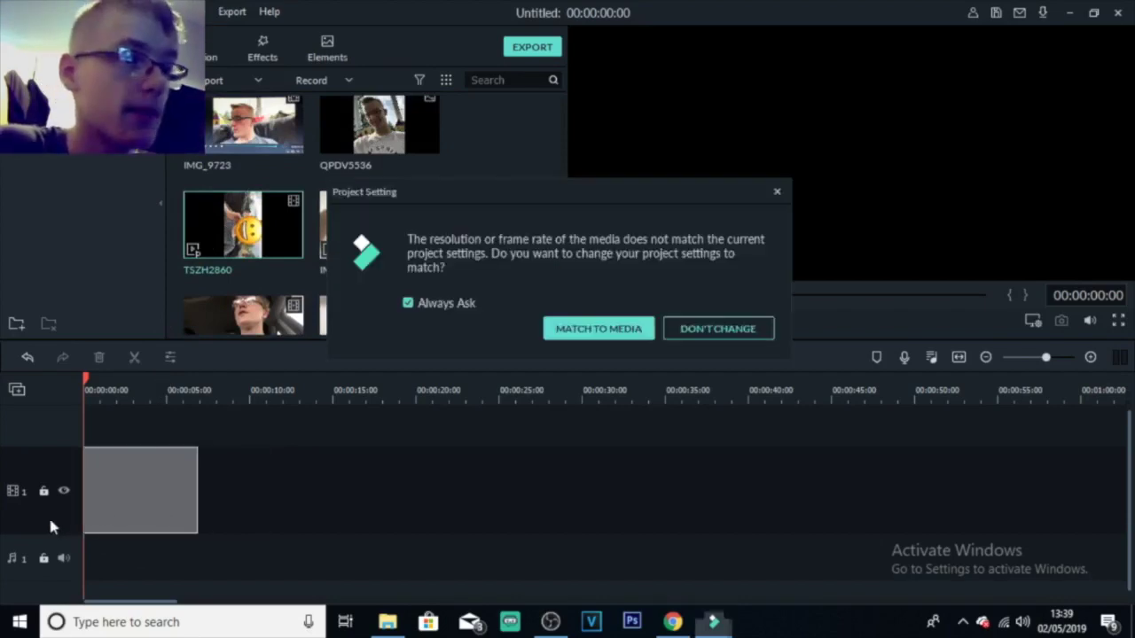
{"action": "left_click", "coordinate": [599, 328]}
- Rotate the TSZH2860 clip 90 degrees counterclockwise in the preview so the footage is upright
{"action": "left_click", "coordinate": [114, 388]}
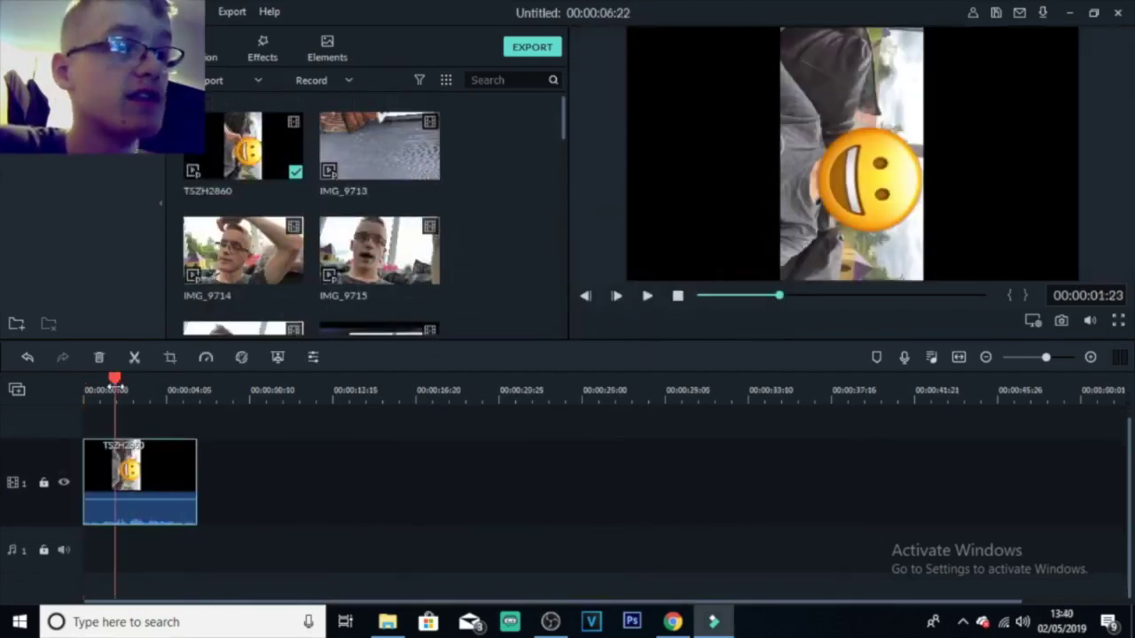
{"action": "left_click", "coordinate": [287, 458]}
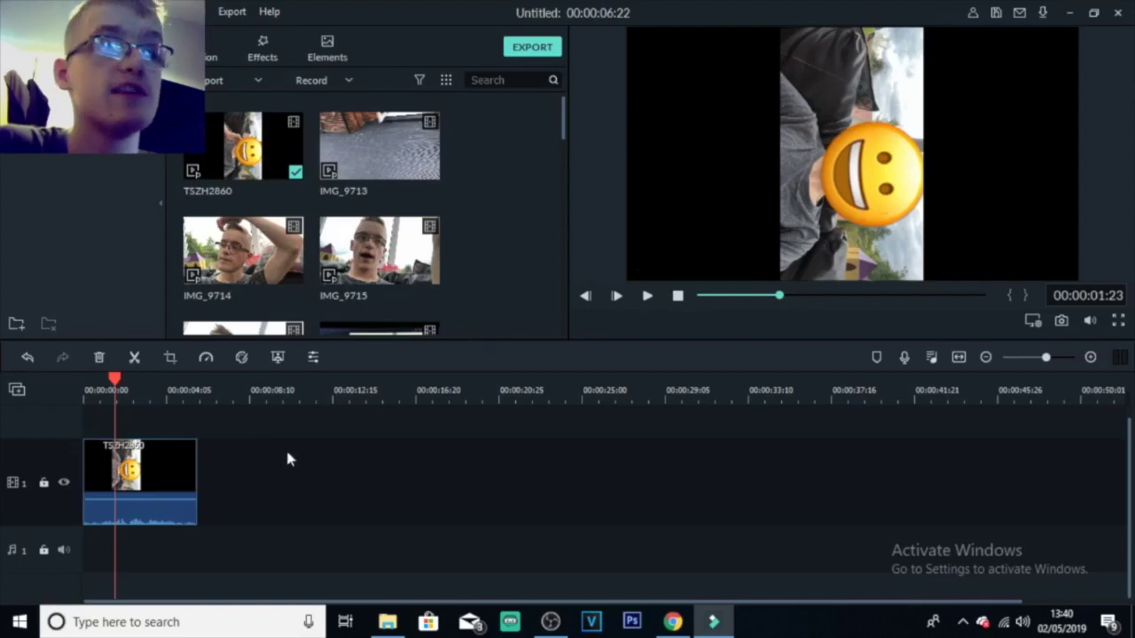
{"action": "left_click", "coordinate": [898, 174]}
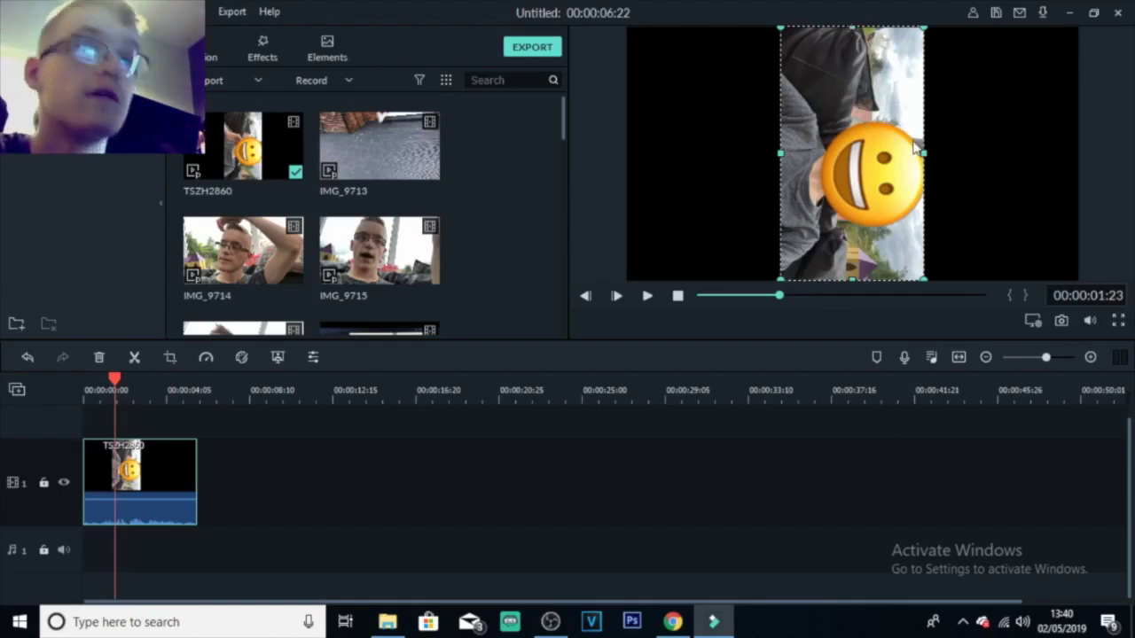
{"action": "left_click", "coordinate": [1083, 304]}
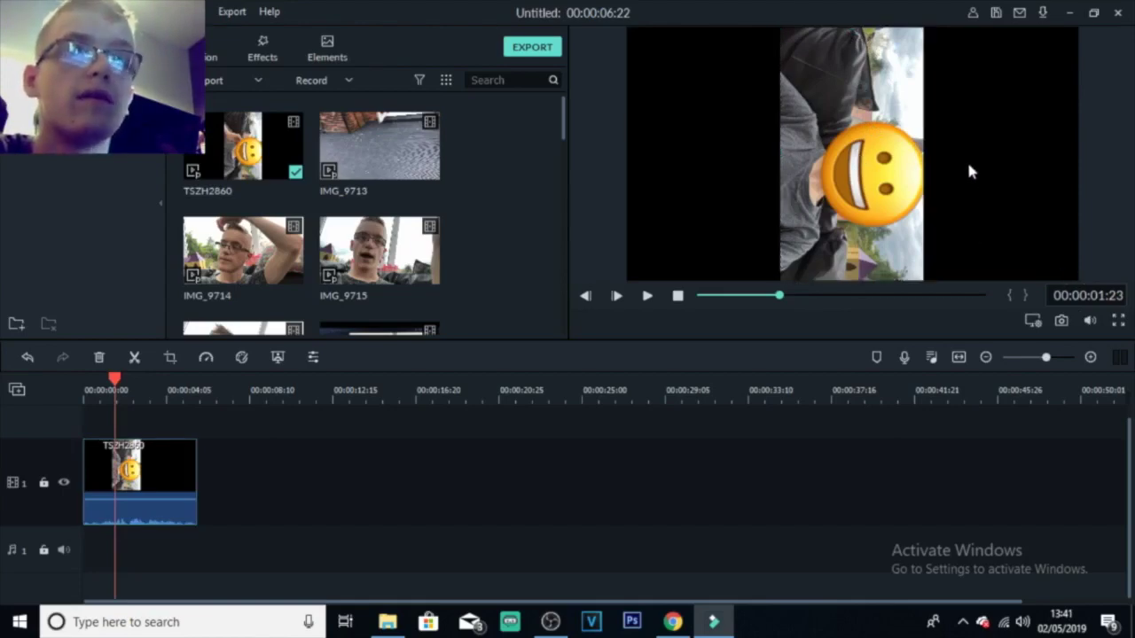
{"action": "left_click", "coordinate": [902, 149]}
{"action": "left_click_drag", "start_coordinate": [867, 50], "coordinate": [867, 133]}
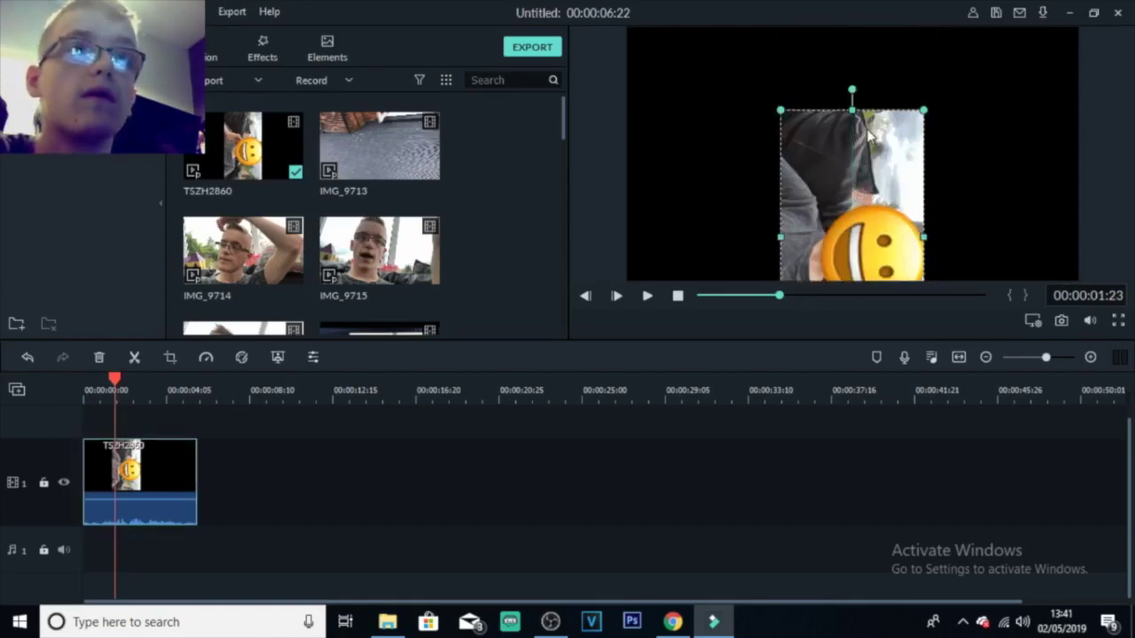
{"action": "left_click_drag", "start_coordinate": [851, 89], "coordinate": [664, 238]}
- Reposition the rotated TSZH2860 clip and enlarge it to fill the whole preview frame
{"action": "left_click_drag", "start_coordinate": [783, 192], "coordinate": [780, 48]}
{"action": "left_click_drag", "start_coordinate": [881, 172], "coordinate": [1081, 268]}
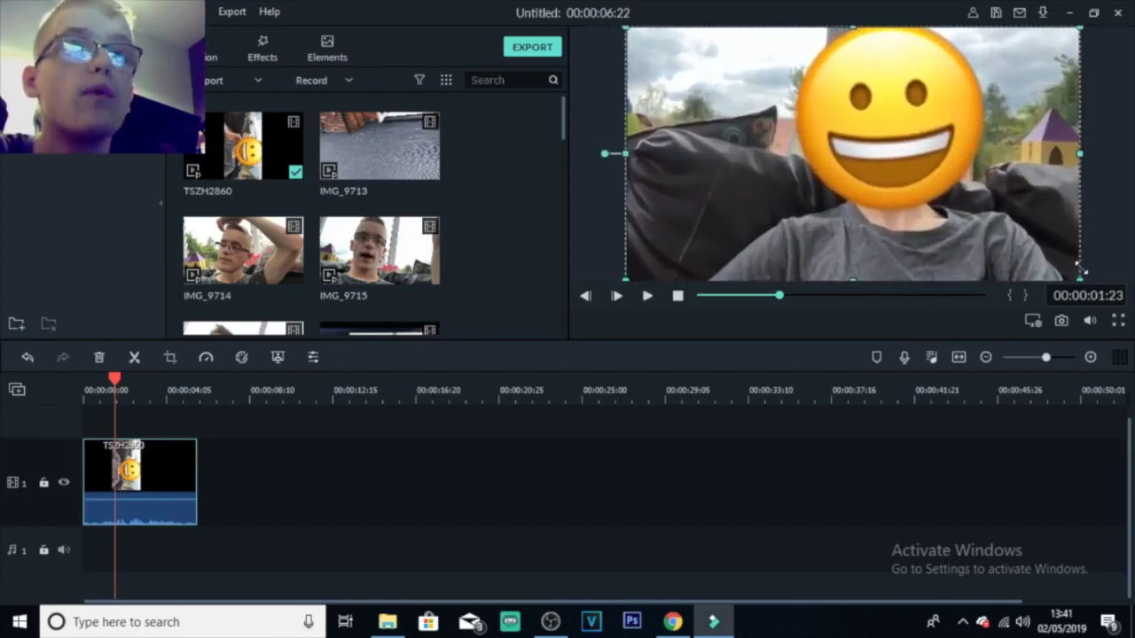
{"action": "left_click_drag", "start_coordinate": [1080, 264], "coordinate": [1077, 263]}
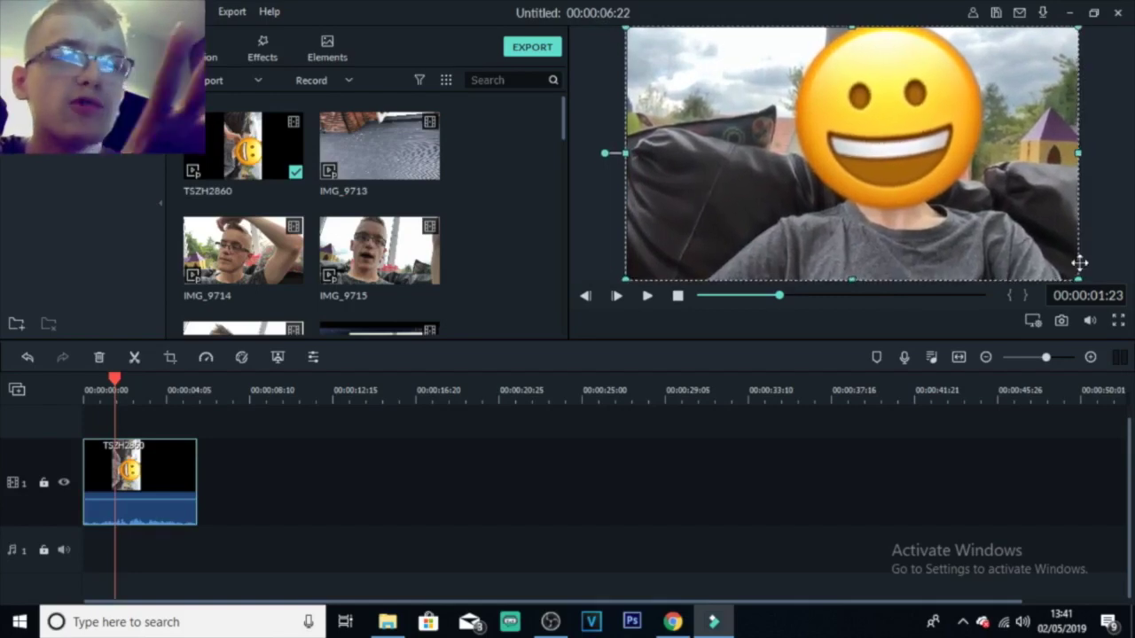
{"action": "left_click", "coordinate": [1104, 240]}
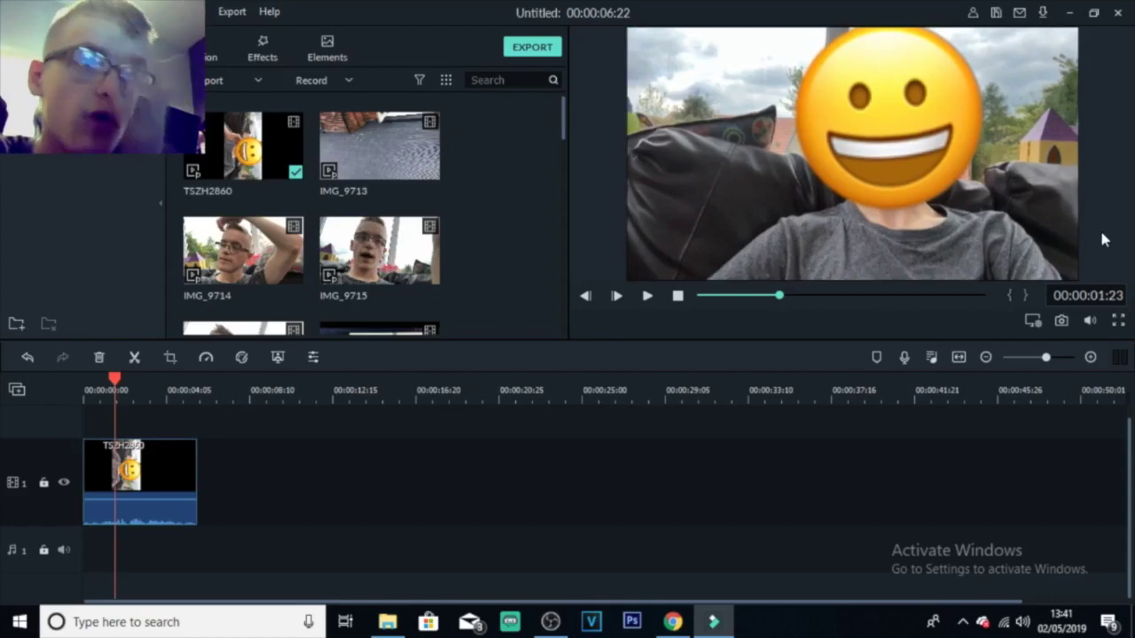
{"action": "left_click", "coordinate": [669, 271]}
{"action": "left_click_drag", "start_coordinate": [625, 280], "coordinate": [623, 279]}
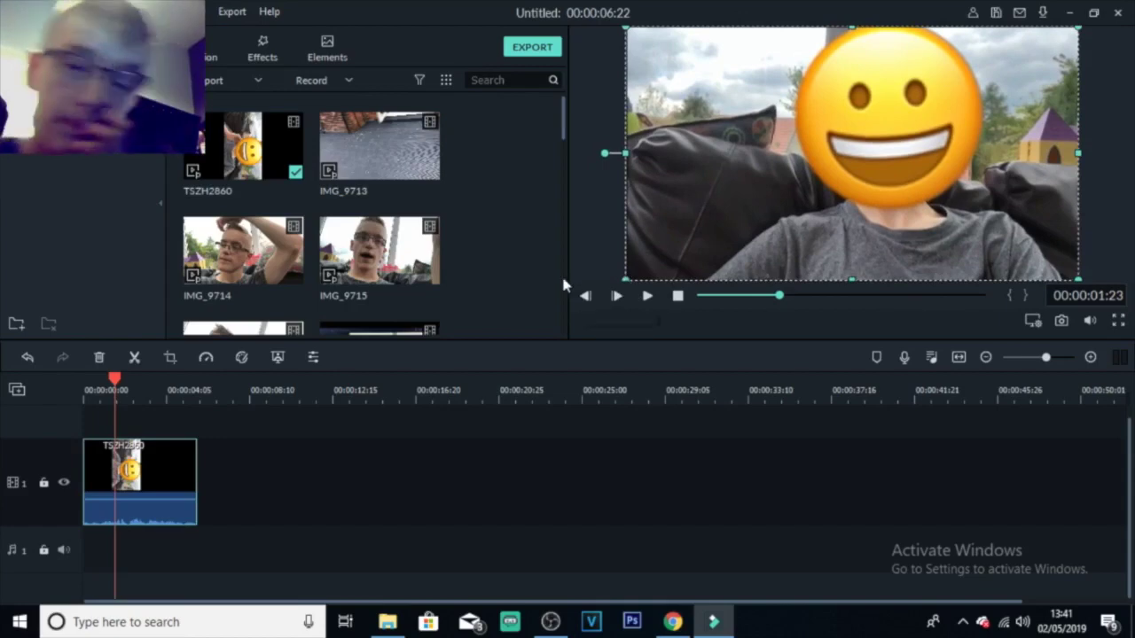
{"action": "left_click", "coordinate": [600, 248]}
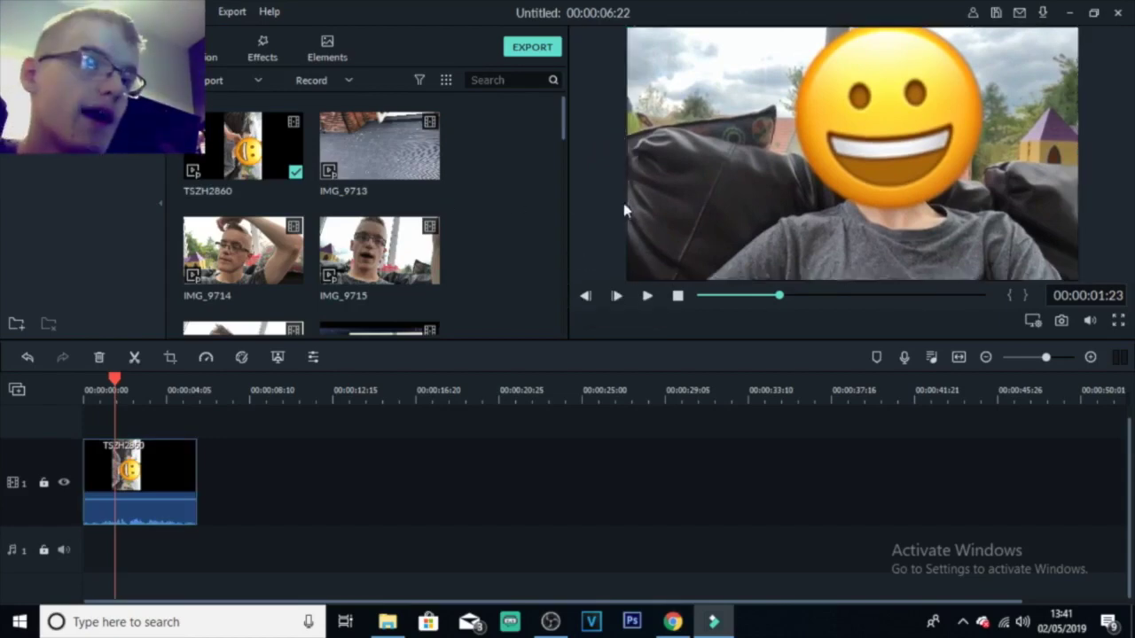
- Add the IMG_9619 clip to video track 1 directly after the TSZH2860 clip
{"action": "left_click_drag", "start_coordinate": [566, 121], "coordinate": [556, 325]}
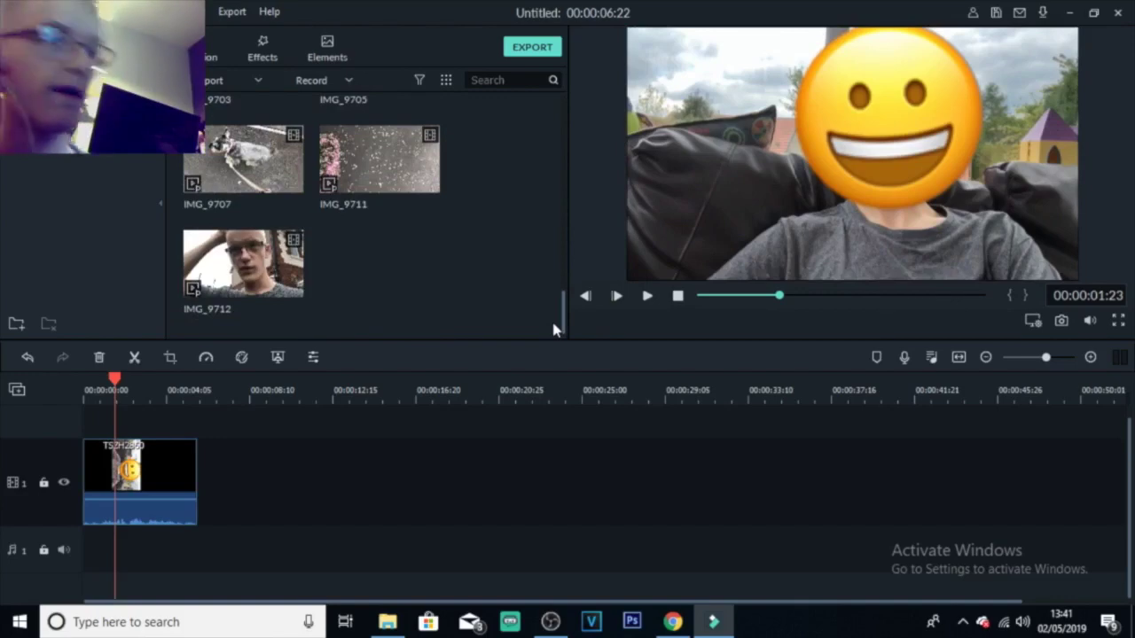
{"action": "left_click_drag", "start_coordinate": [564, 312], "coordinate": [568, 271]}
{"action": "left_click", "coordinate": [432, 292]}
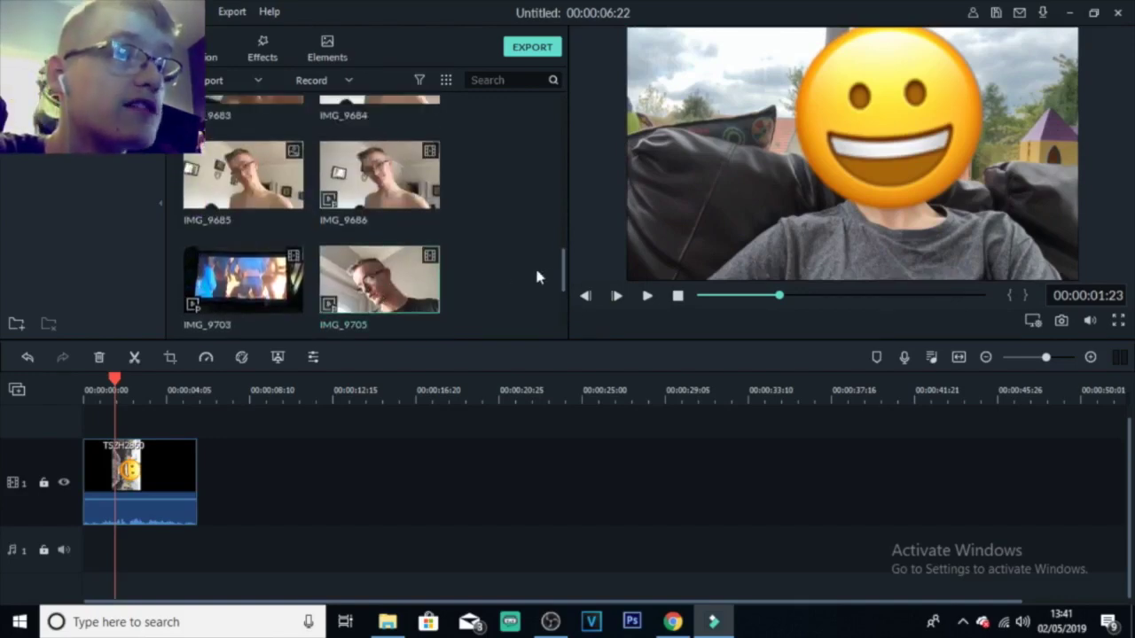
{"action": "left_click_drag", "start_coordinate": [562, 277], "coordinate": [554, 183]}
{"action": "left_click_drag", "start_coordinate": [209, 257], "coordinate": [197, 476]}
- Play IMG_9619 from its beginning, split it at 00:00:08:14 and delete the part before the cut, closing the gap
{"action": "left_click", "coordinate": [170, 395]}
{"action": "left_click", "coordinate": [194, 400]}
{"action": "left_click", "coordinate": [200, 381]}
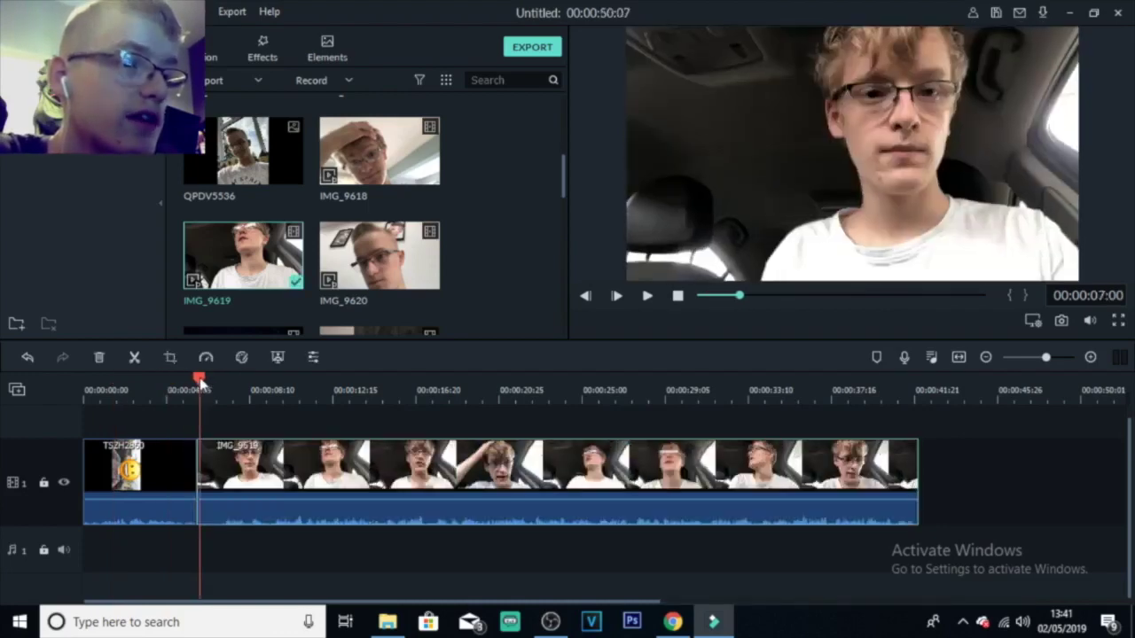
{"action": "key", "text": "space"}
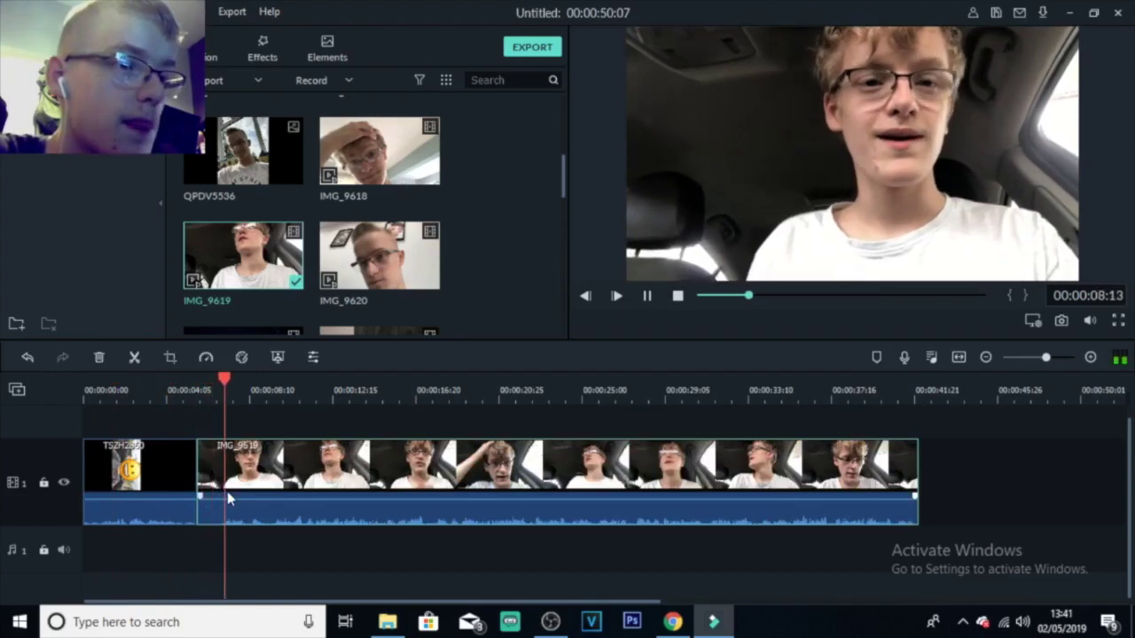
{"action": "key", "text": "space"}
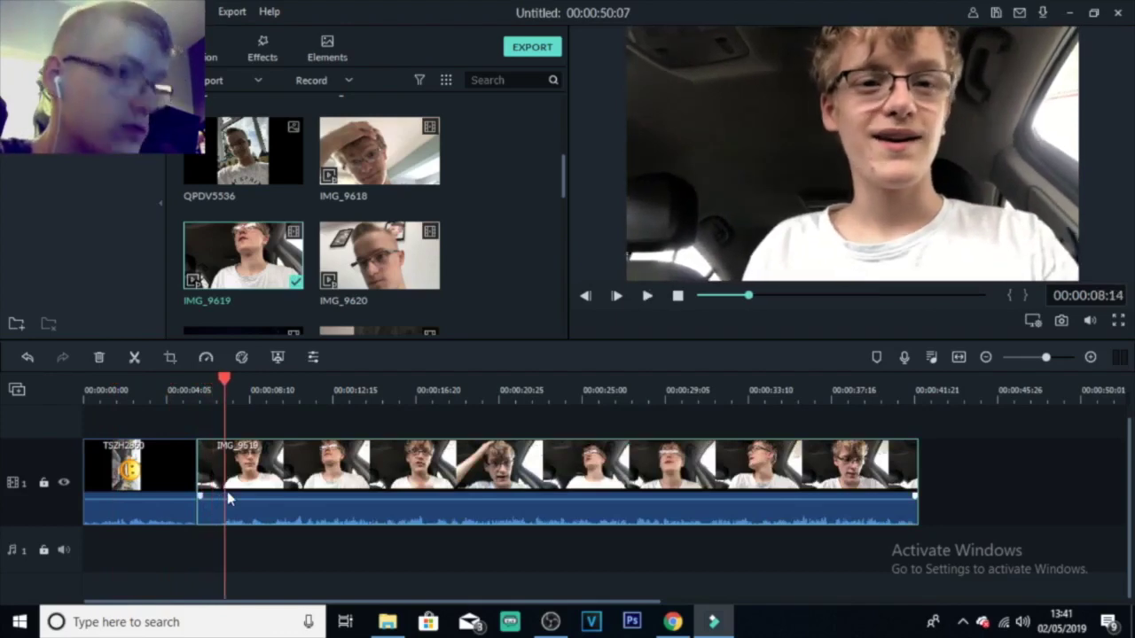
{"action": "left_click", "coordinate": [227, 491]}
{"action": "left_click", "coordinate": [212, 458]}
{"action": "key", "text": "Delete"}
{"action": "left_click", "coordinate": [212, 452]}
{"action": "key", "text": "Delete"}
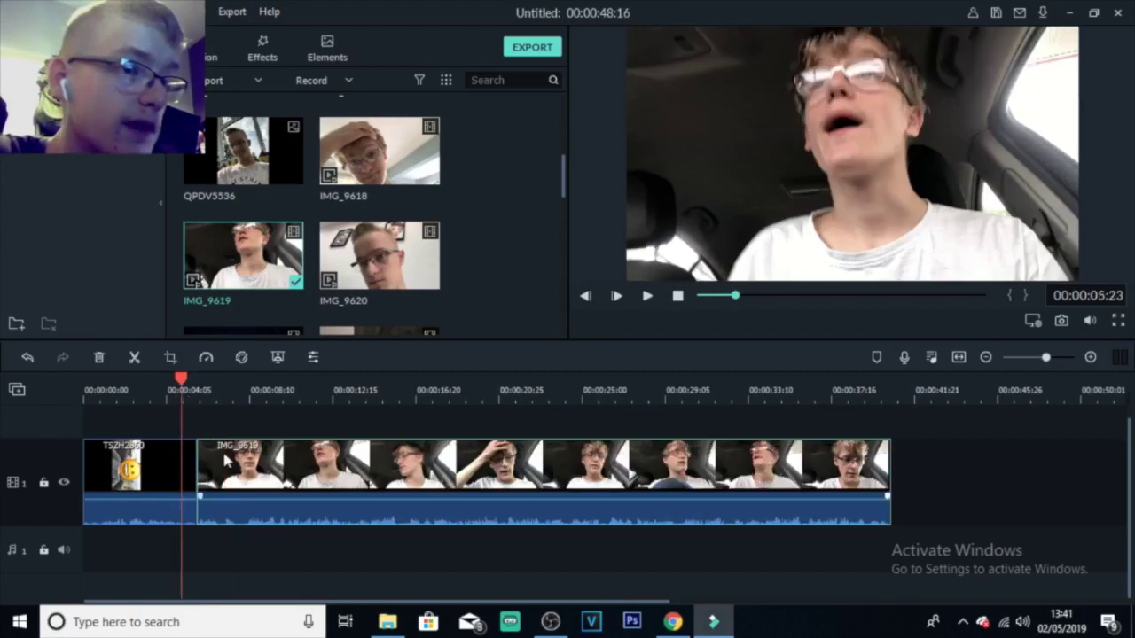
- Raise the volume of the IMG_9619 clip and play across the join with the first clip
{"action": "left_click_drag", "start_coordinate": [244, 498], "coordinate": [244, 493]}
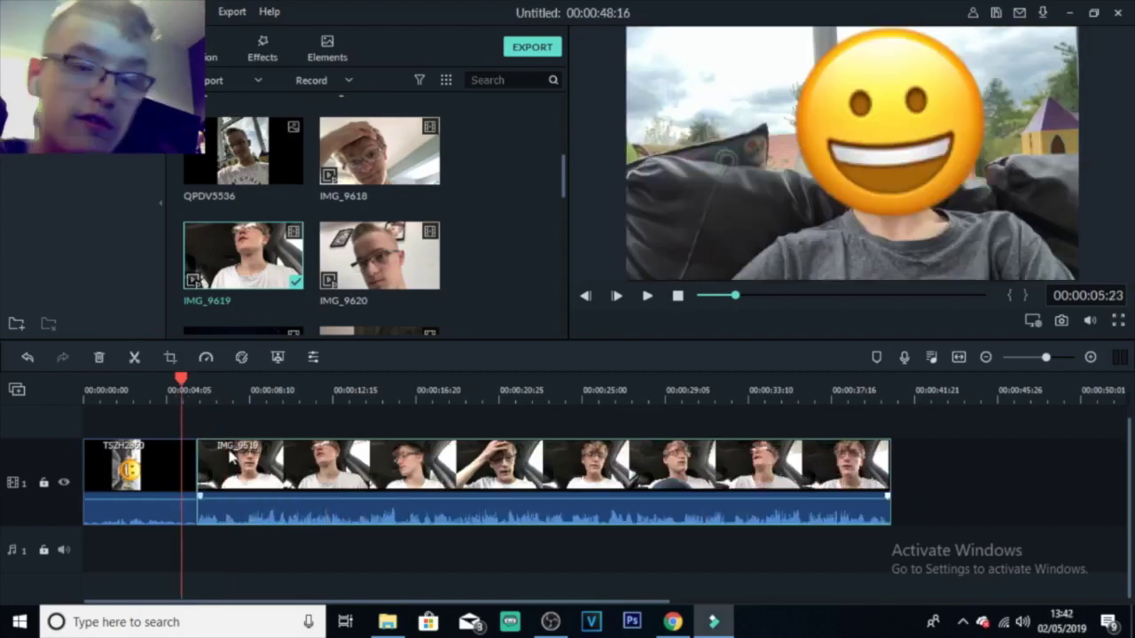
{"action": "key", "text": "space"}
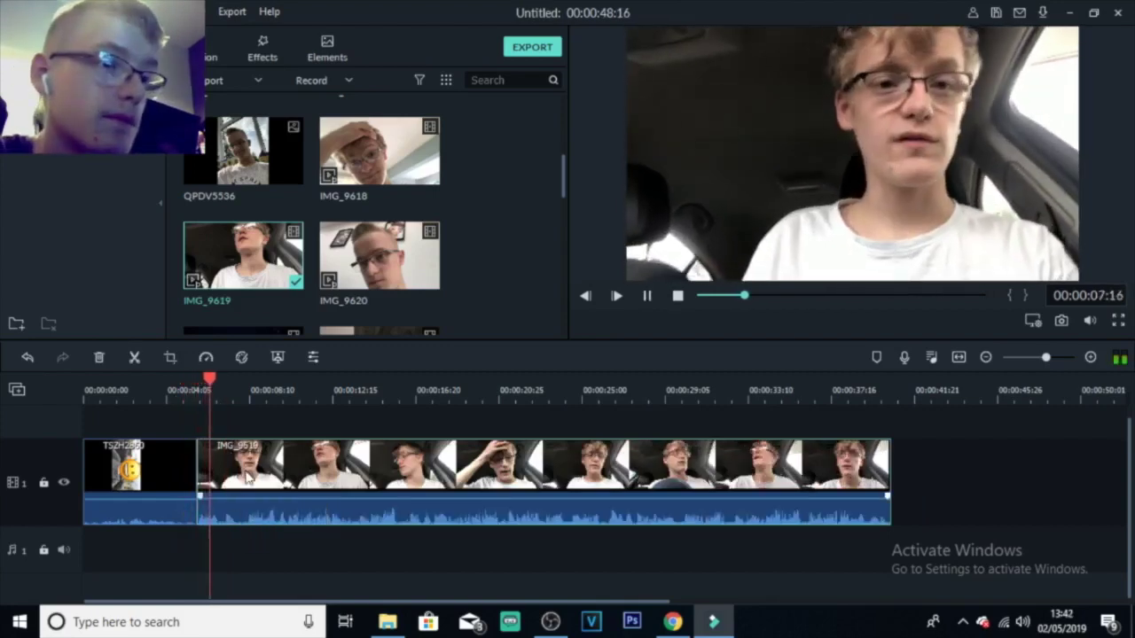
{"action": "key", "text": "space"}
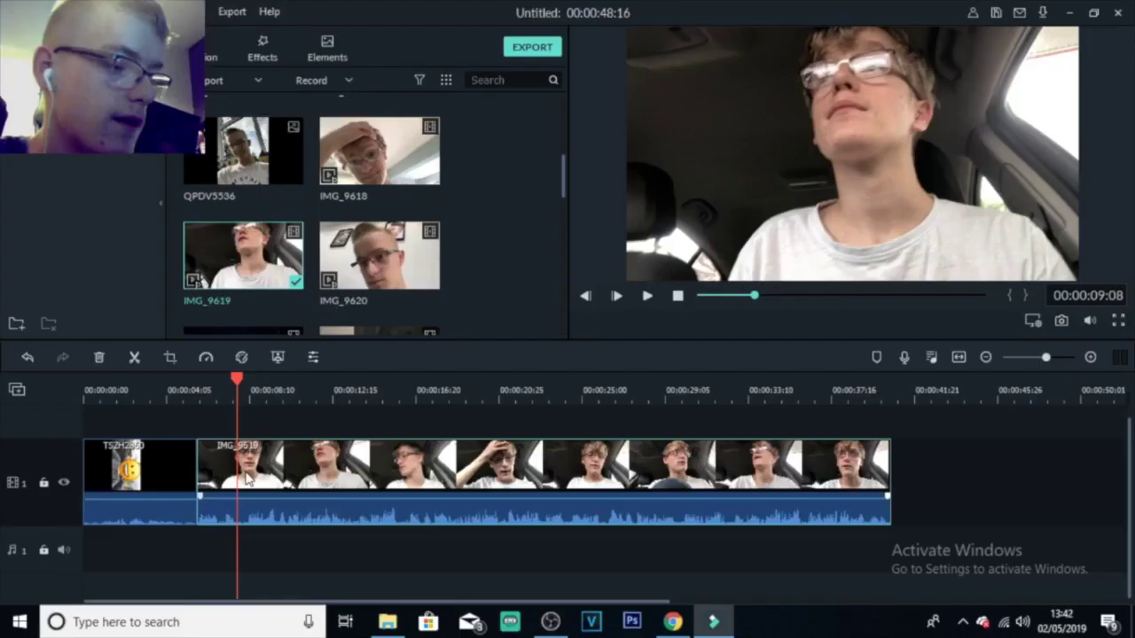
- Split the IMG_9619 clip at 00:00:09:07
{"action": "left_click", "coordinate": [238, 495]}
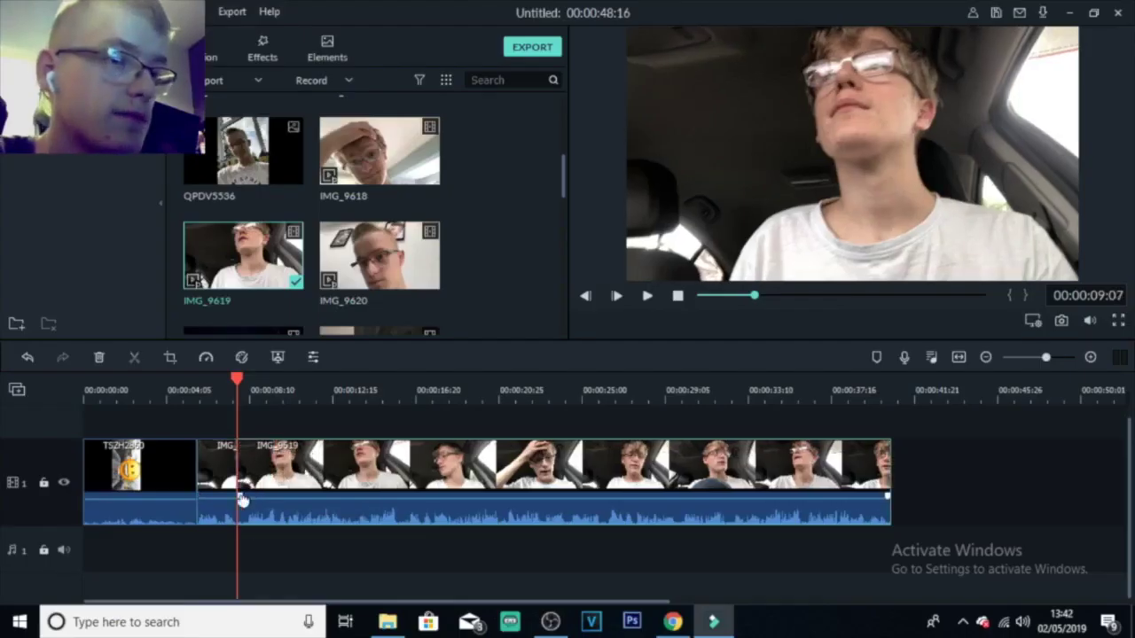
{"action": "left_click_drag", "start_coordinate": [1046, 357], "coordinate": [1054, 357]}
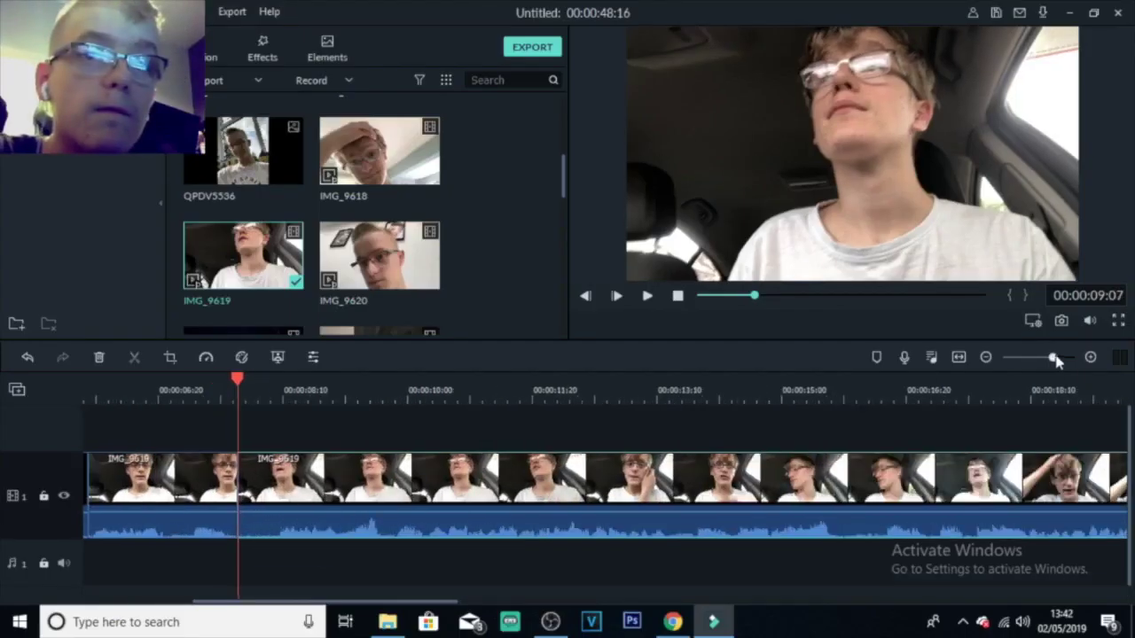
{"action": "left_click", "coordinate": [238, 376]}
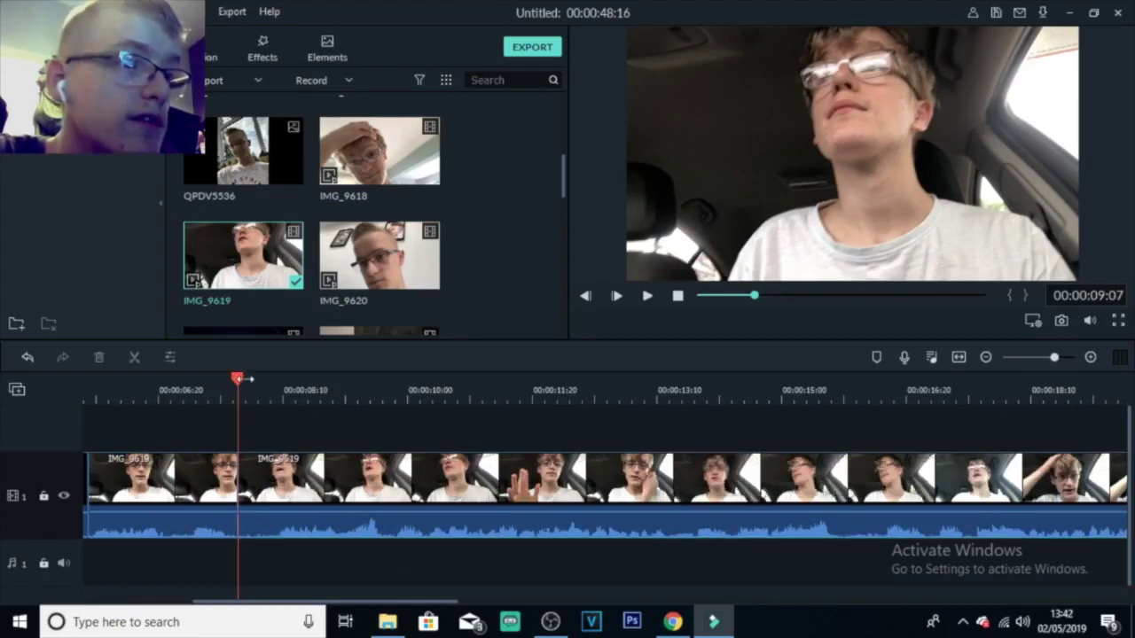
- Split IMG_9619 again at 00:00:09:23, delete the short piece between the two cuts and close the gap
{"action": "left_click_drag", "start_coordinate": [251, 376], "coordinate": [284, 392]}
{"action": "left_click", "coordinate": [266, 479]}
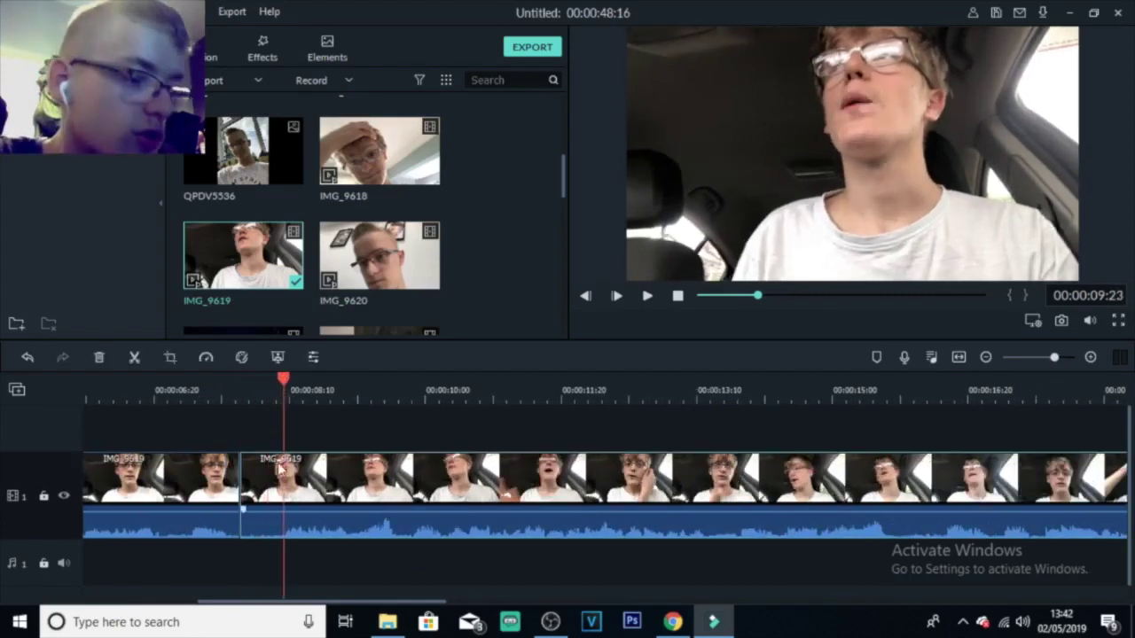
{"action": "key", "text": "ctrl+b"}
{"action": "left_click", "coordinate": [241, 378]}
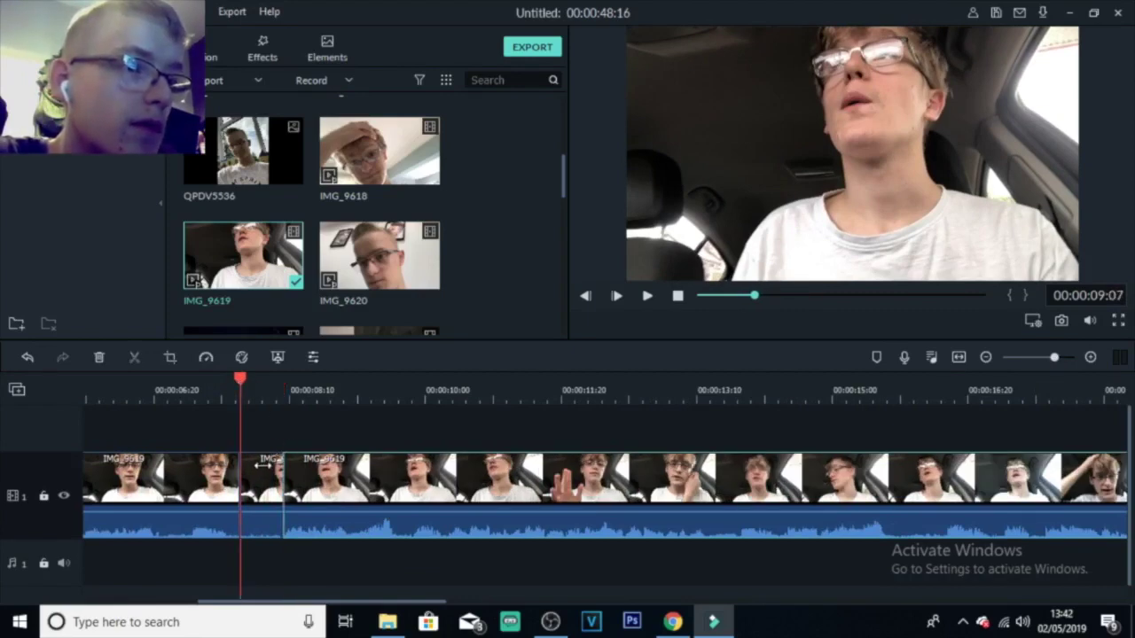
{"action": "key", "text": "space"}
{"action": "key", "text": "Delete"}
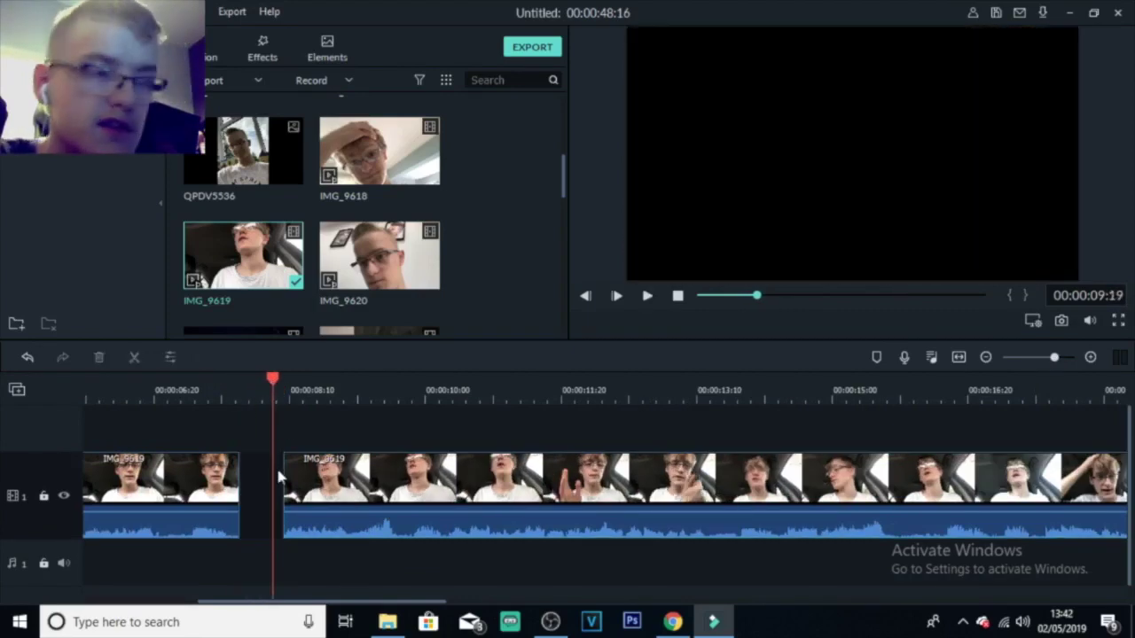
{"action": "left_click", "coordinate": [275, 464]}
{"action": "key", "text": "Delete"}
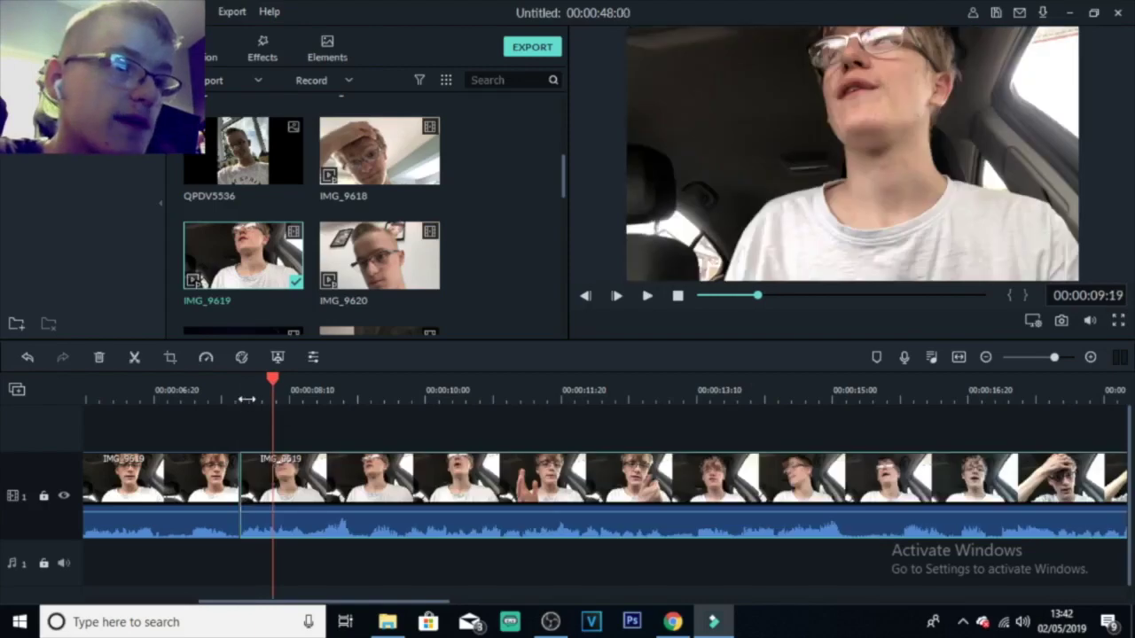
- Play IMG_9619 from 00:00:07:20, split it at 00:00:08:05 and 00:00:08:12, and delete the piece between the cuts, closing the gap
{"action": "left_click", "coordinate": [211, 391]}
{"action": "left_click", "coordinate": [139, 391]}
{"action": "key", "text": "space"}
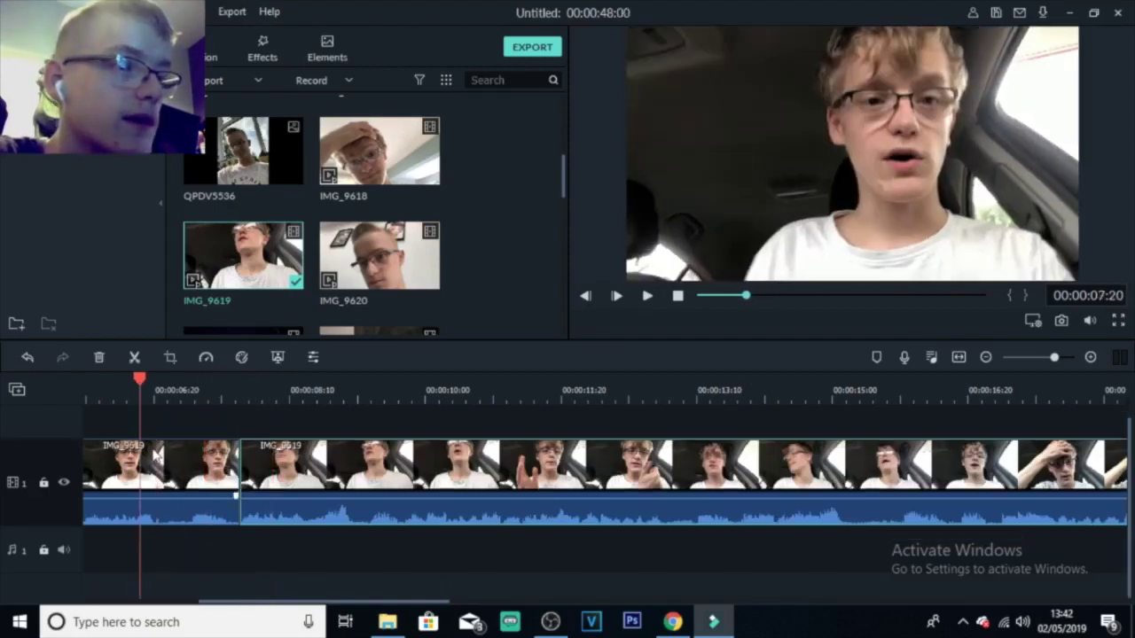
{"action": "key", "text": "space"}
{"action": "left_click", "coordinate": [164, 474]}
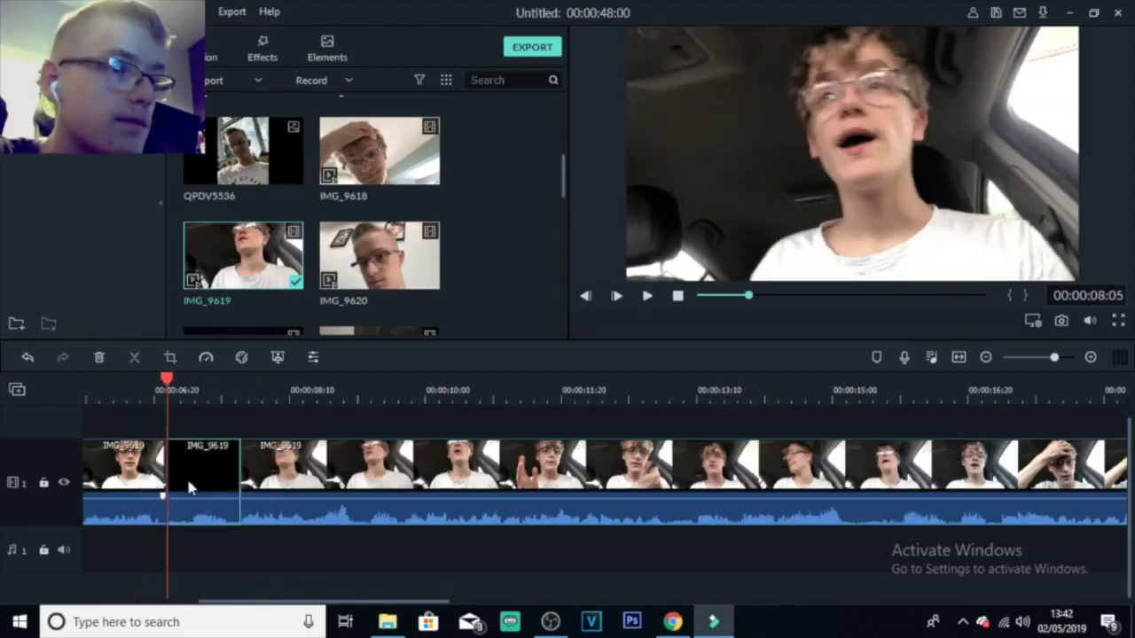
{"action": "left_click", "coordinate": [186, 479]}
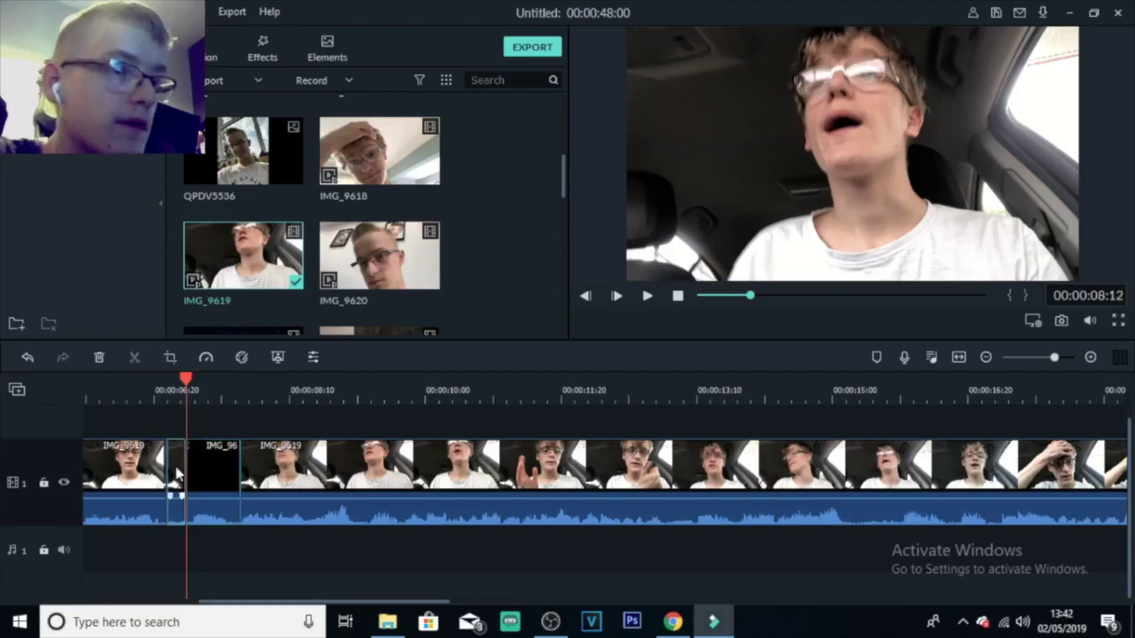
{"action": "left_click", "coordinate": [189, 463]}
{"action": "left_click_drag", "start_coordinate": [185, 472], "coordinate": [202, 473]}
{"action": "left_click_drag", "start_coordinate": [266, 452], "coordinate": [248, 454]}
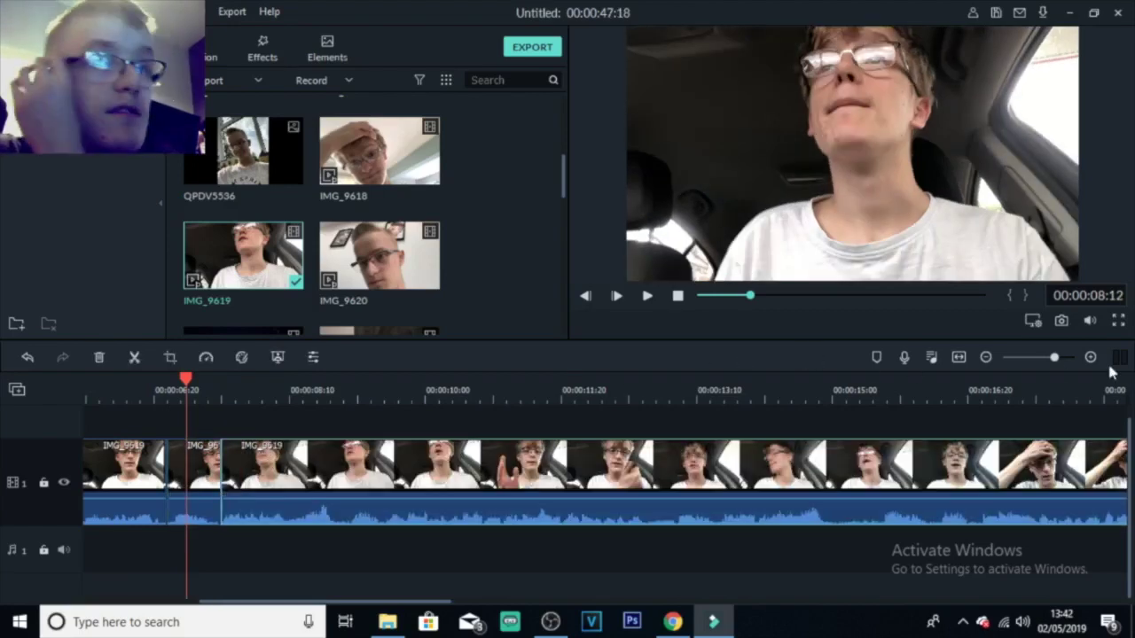
{"action": "left_click_drag", "start_coordinate": [1054, 358], "coordinate": [1048, 358]}
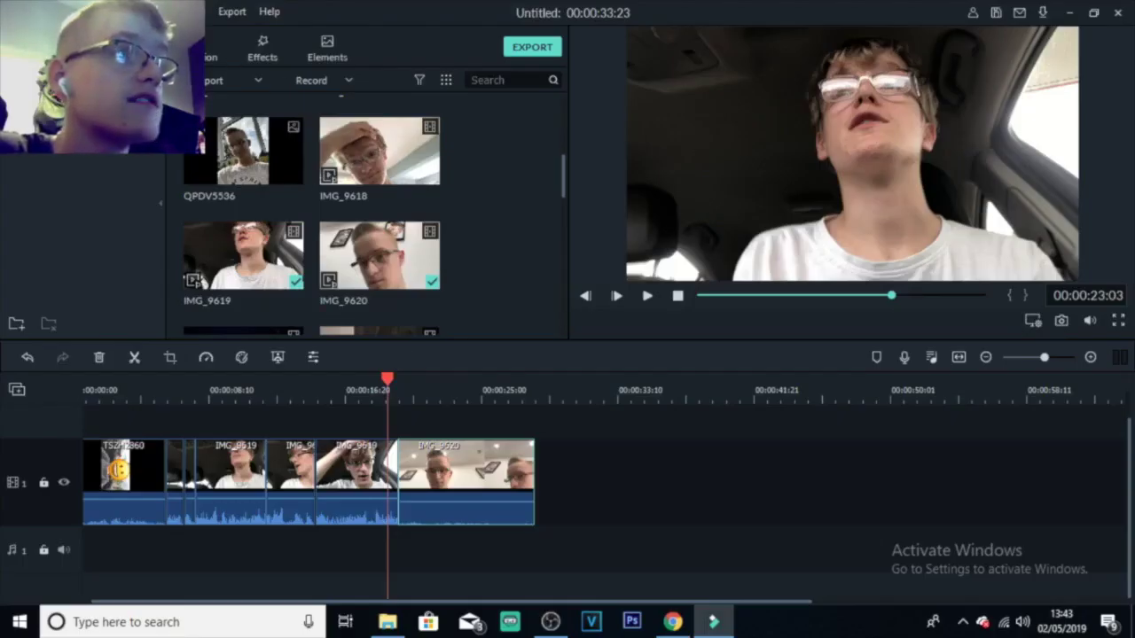
- Add the Lower Third 28 title on video track 2 above the start of IMG_9620 and show it at 00:00:24:22
{"action": "left_click", "coordinate": [133, 49]}
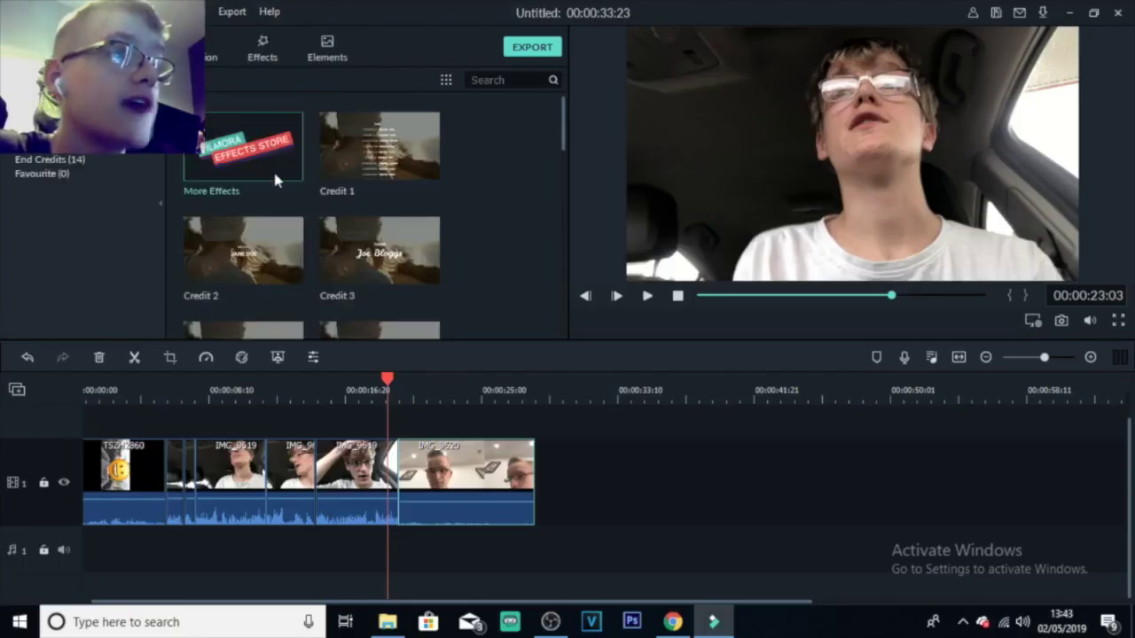
{"action": "left_click", "coordinate": [44, 131]}
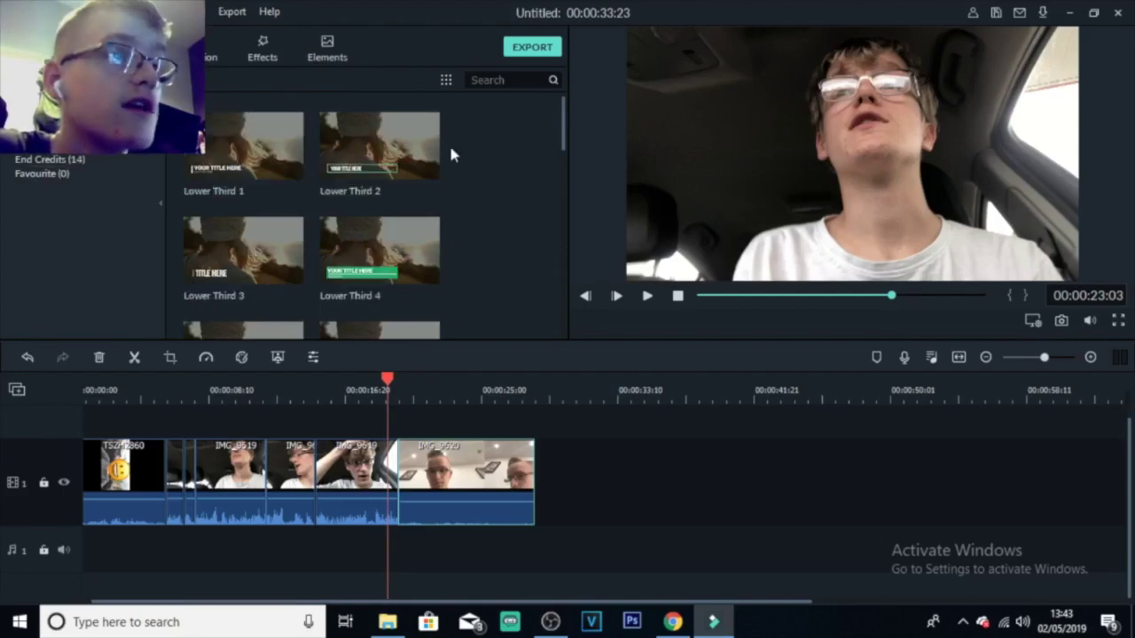
{"action": "left_click_drag", "start_coordinate": [560, 130], "coordinate": [562, 247]}
{"action": "left_click_drag", "start_coordinate": [242, 171], "coordinate": [406, 356]}
{"action": "left_click_drag", "start_coordinate": [269, 190], "coordinate": [406, 429]}
{"action": "left_click", "coordinate": [412, 390]}
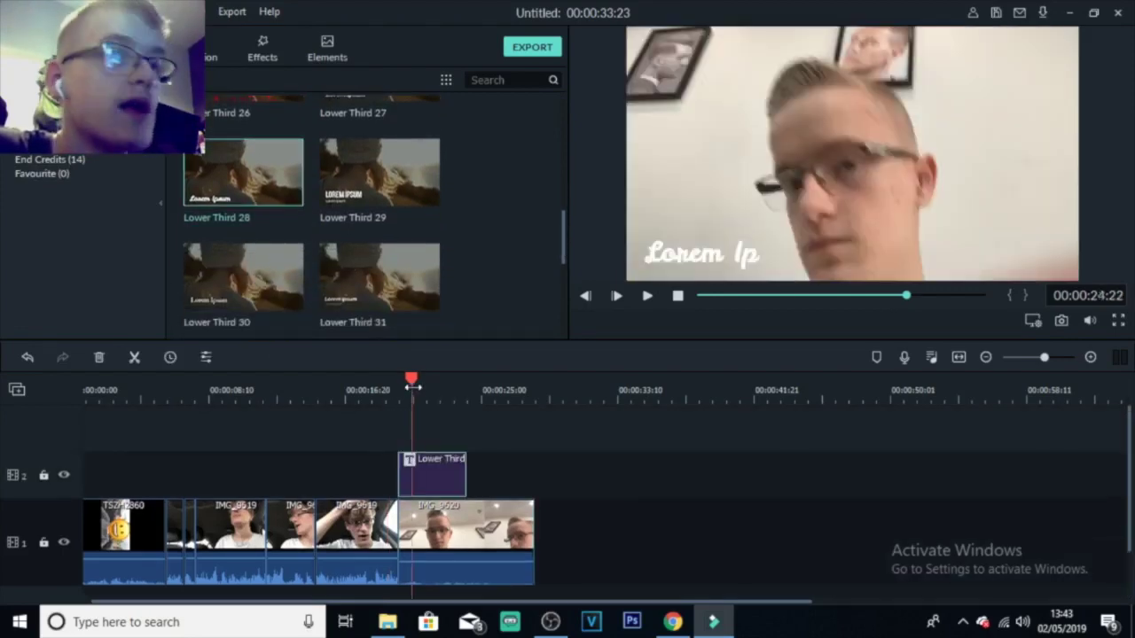
- Replace the Lower Third 28 title text with "MY NEW HAIR!" and shift it fully inside the lower-left corner of the picture
{"action": "double_click", "coordinate": [735, 258]}
{"action": "left_click", "coordinate": [517, 319]}
{"action": "left_click", "coordinate": [433, 470]}
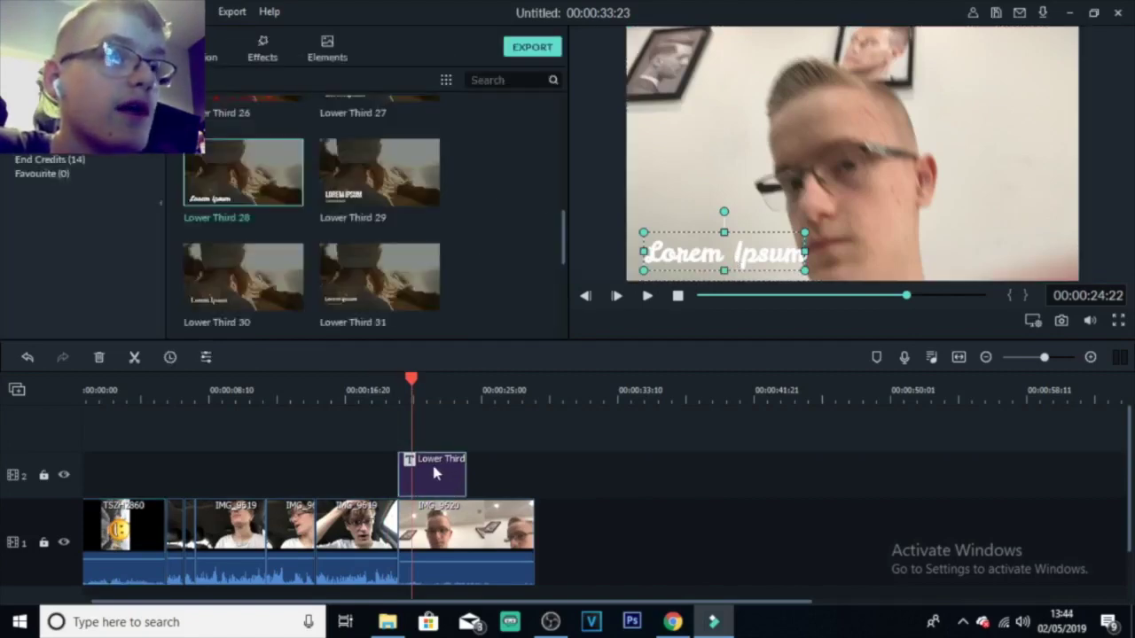
{"action": "double_click", "coordinate": [431, 461]}
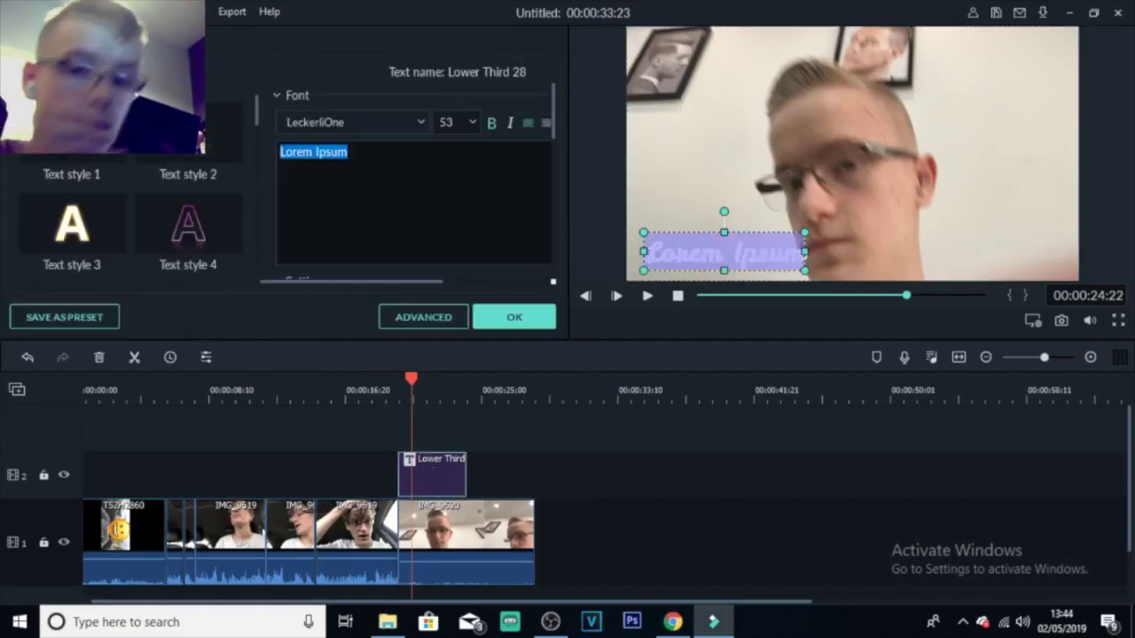
{"action": "type", "text": "MY"}
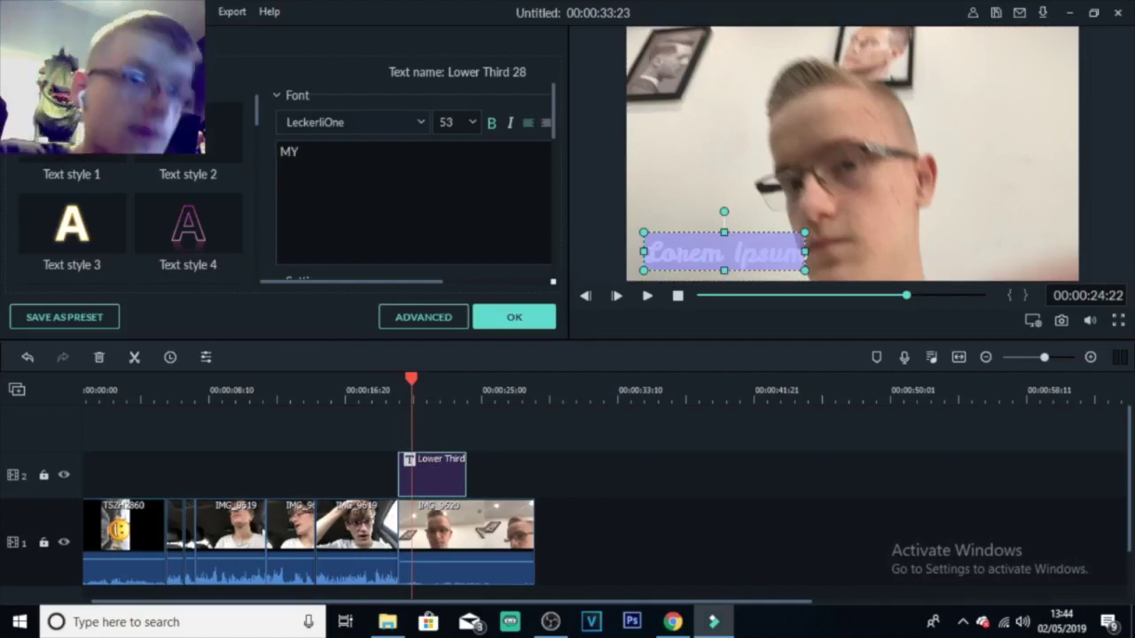
{"action": "type", "text": " NEW HAIR!"}
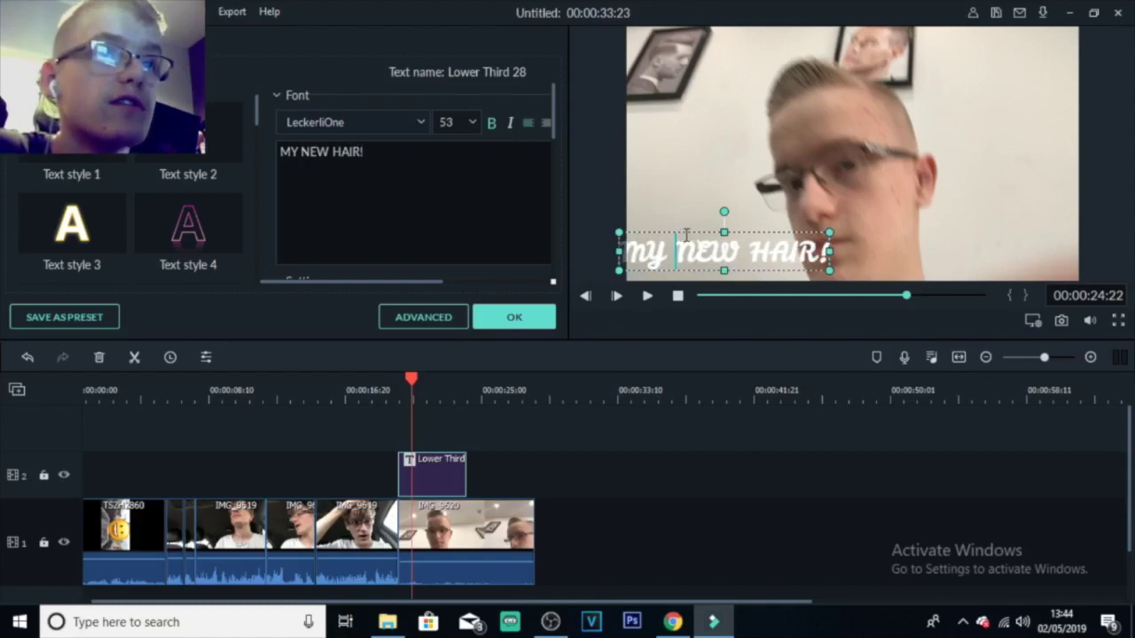
{"action": "left_click_drag", "start_coordinate": [690, 232], "coordinate": [696, 239]}
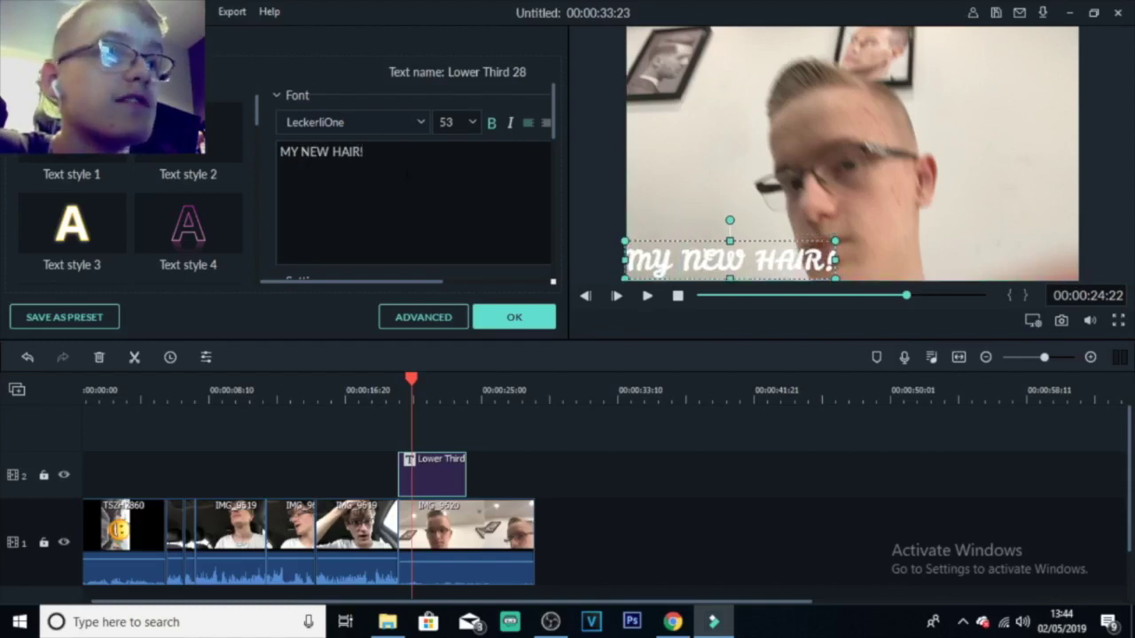
- Set the whole title text to the Impact font at size 62
{"action": "key", "text": "ctrl+a"}
{"action": "left_click", "coordinate": [359, 121]}
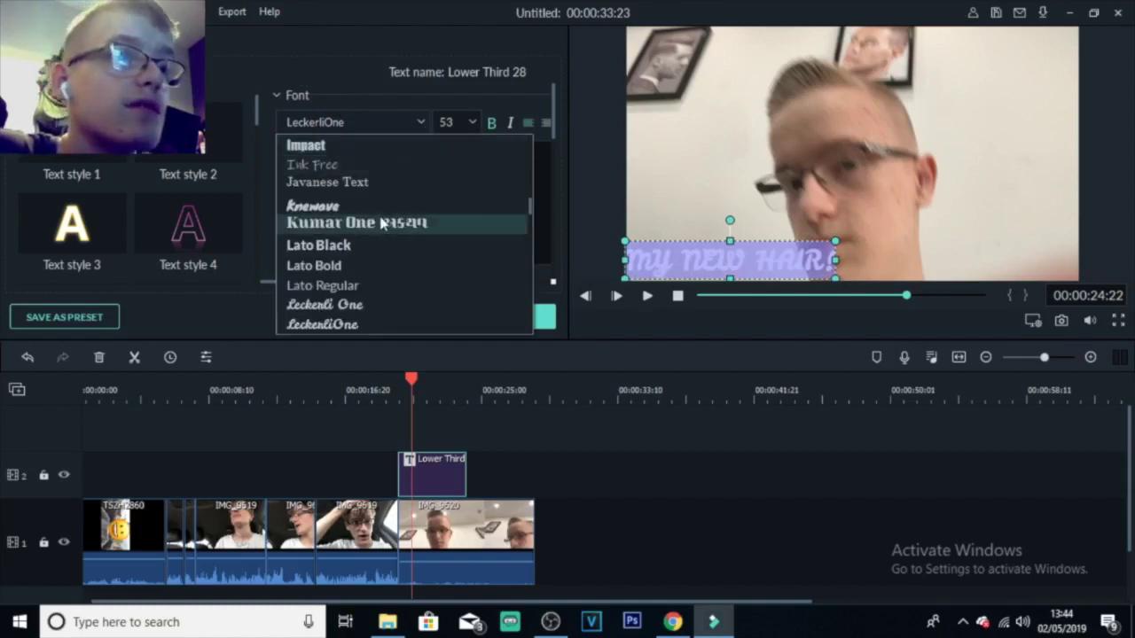
{"action": "left_click", "coordinate": [403, 145]}
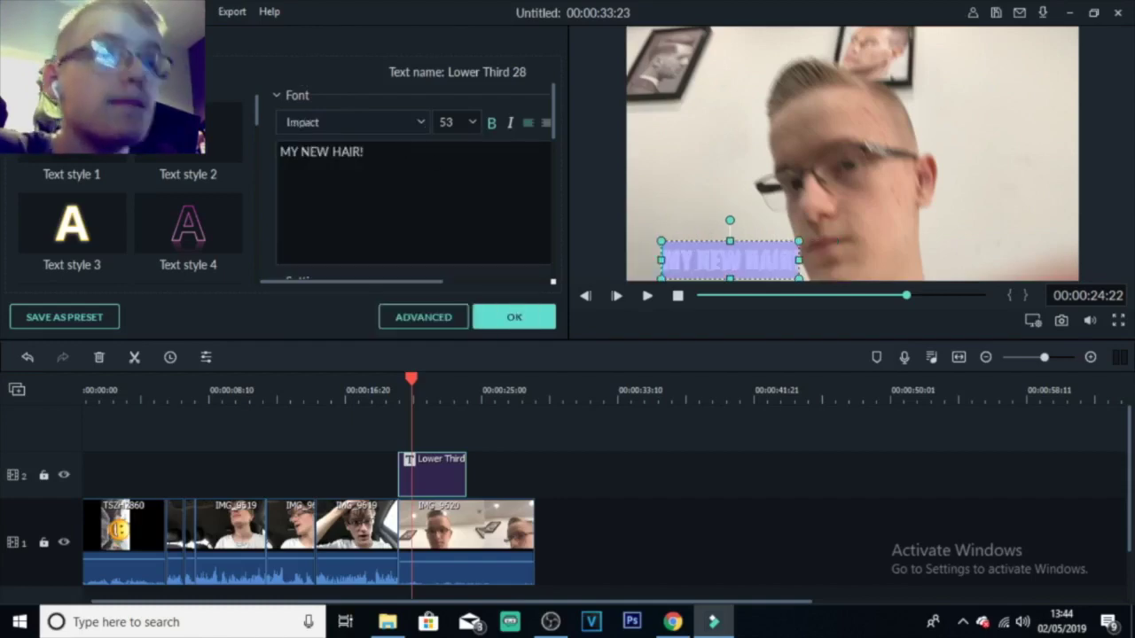
{"action": "left_click", "coordinate": [475, 123]}
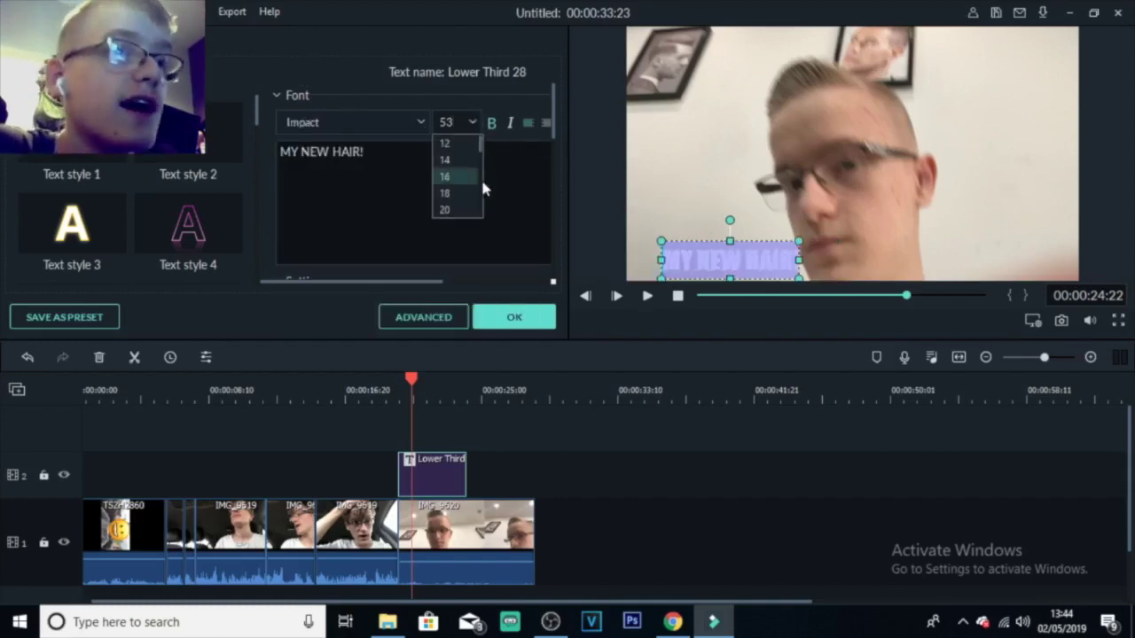
{"action": "left_click_drag", "start_coordinate": [483, 144], "coordinate": [486, 162]}
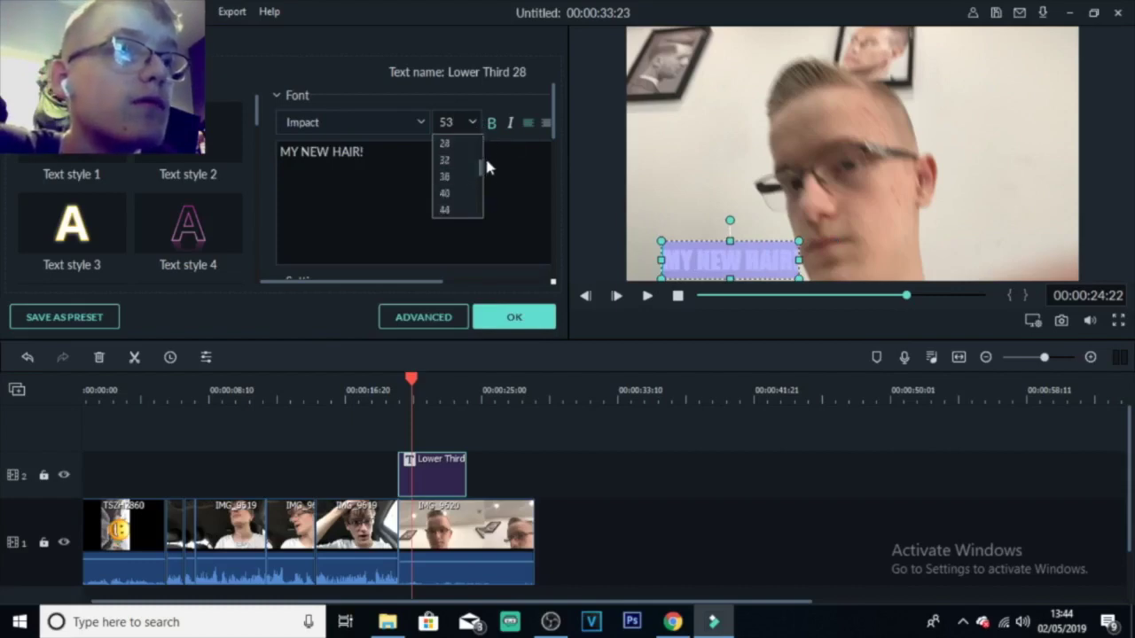
{"action": "scroll", "coordinate": [486, 165], "scroll_direction": "down", "scroll_amount": 1}
{"action": "left_click", "coordinate": [445, 193]}
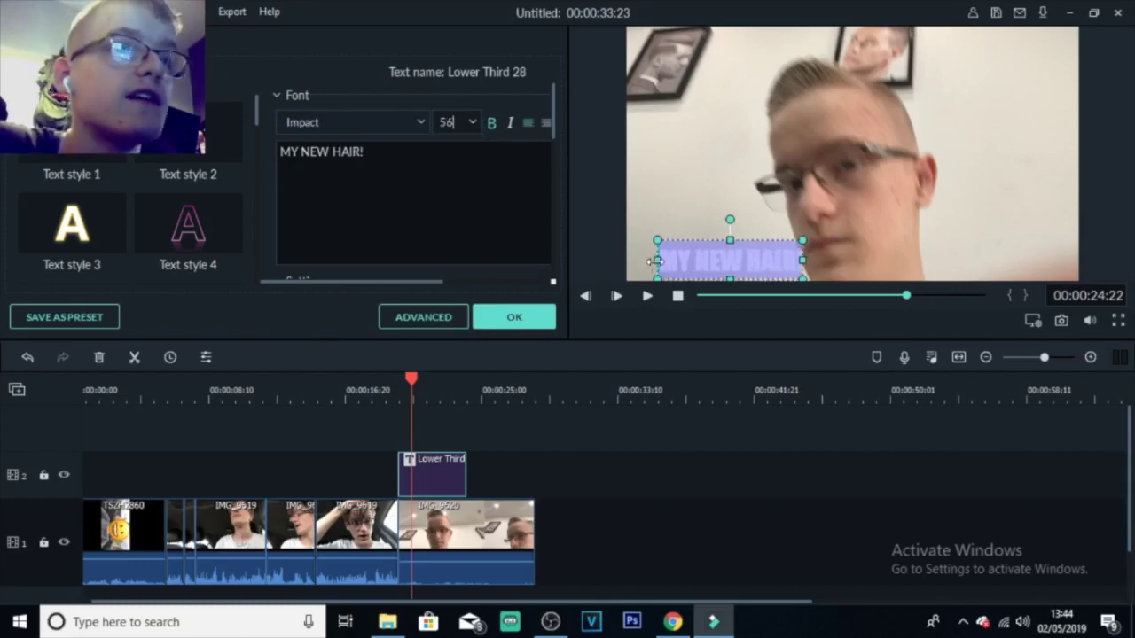
{"action": "left_click", "coordinate": [471, 124]}
{"action": "left_click", "coordinate": [466, 210]}
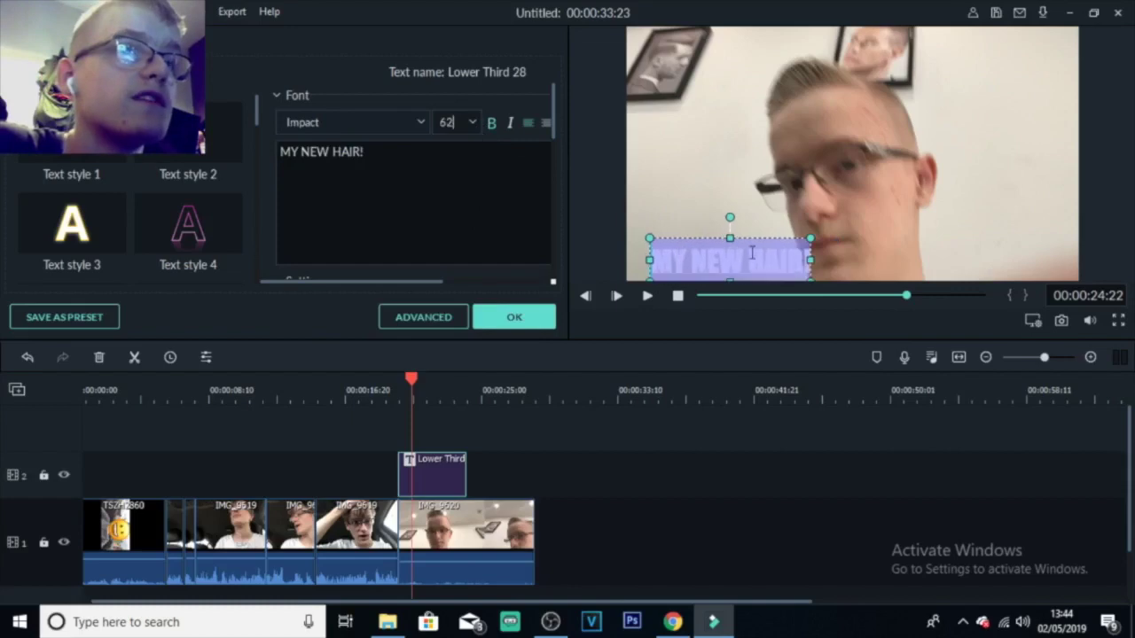
- Move the title against the lower-left corner of the picture and apply Text style 2
{"action": "left_click_drag", "start_coordinate": [778, 238], "coordinate": [755, 235]}
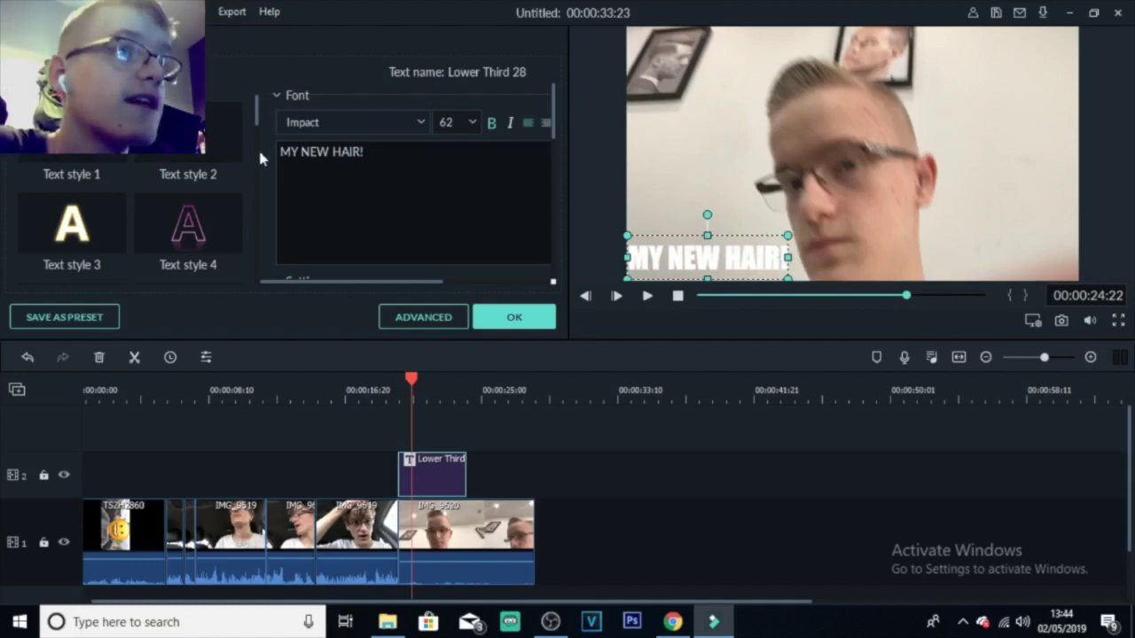
{"action": "left_click", "coordinate": [210, 154]}
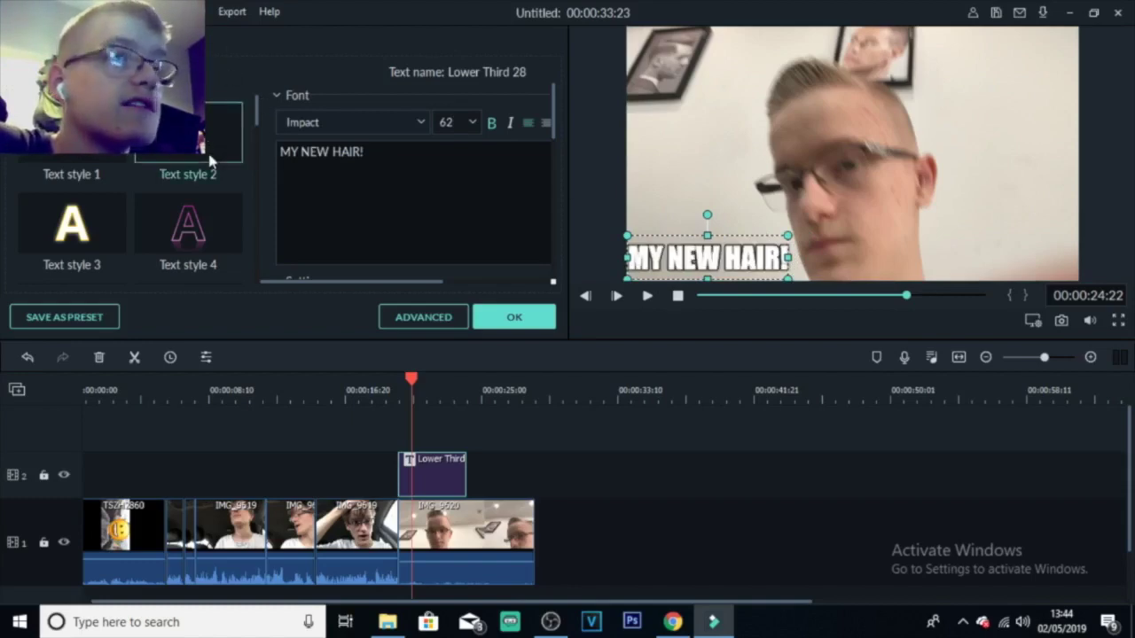
- In the advanced text editor, try the Type Writer and Random animations on the title, ending with String Blur applied
{"action": "left_click", "coordinate": [424, 317]}
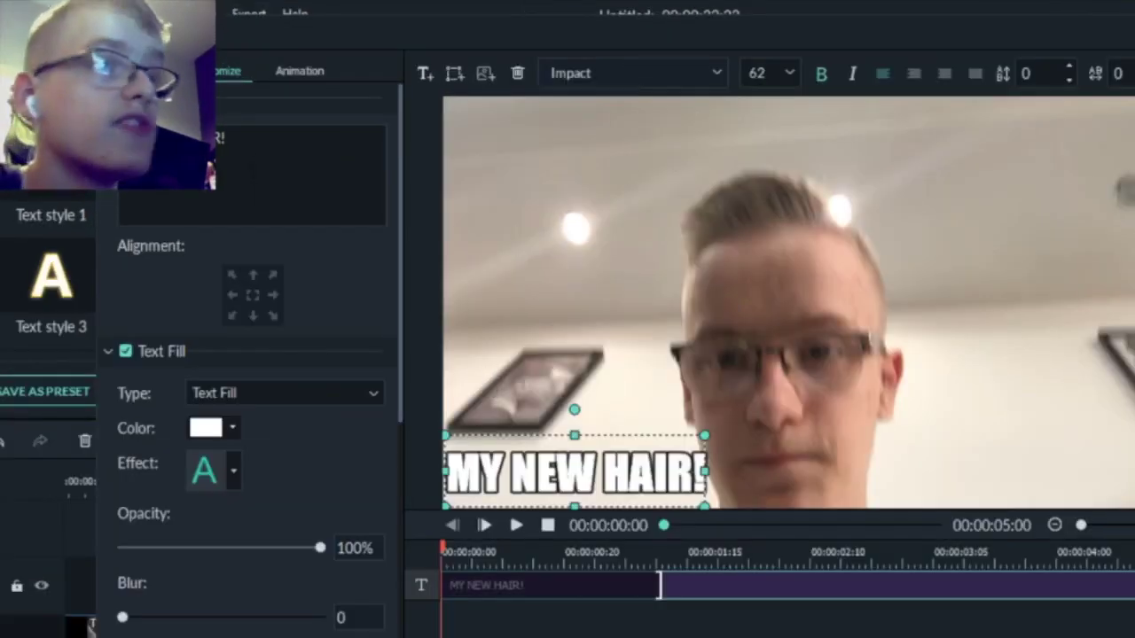
{"action": "left_click", "coordinate": [304, 75]}
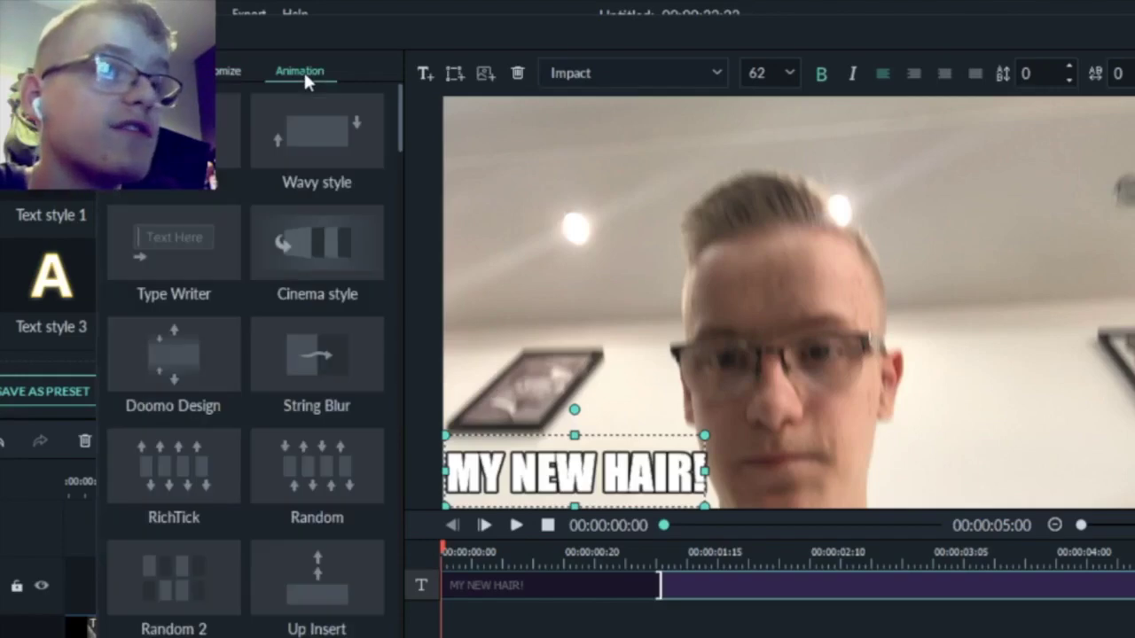
{"action": "mouse_move", "coordinate": [221, 231]}
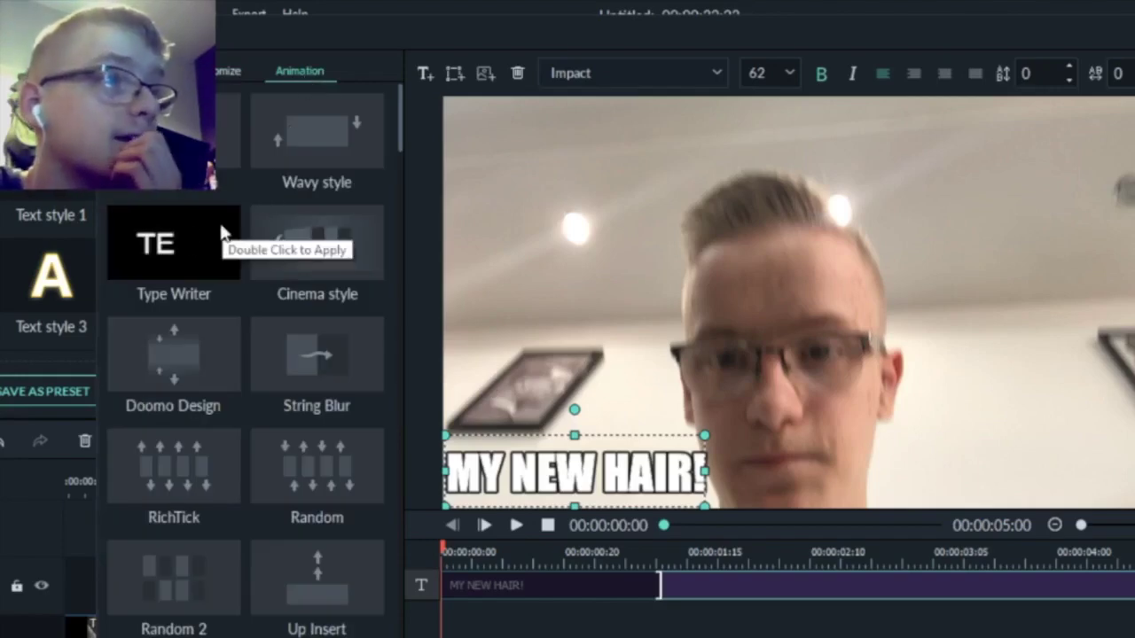
{"action": "double_click", "coordinate": [212, 223]}
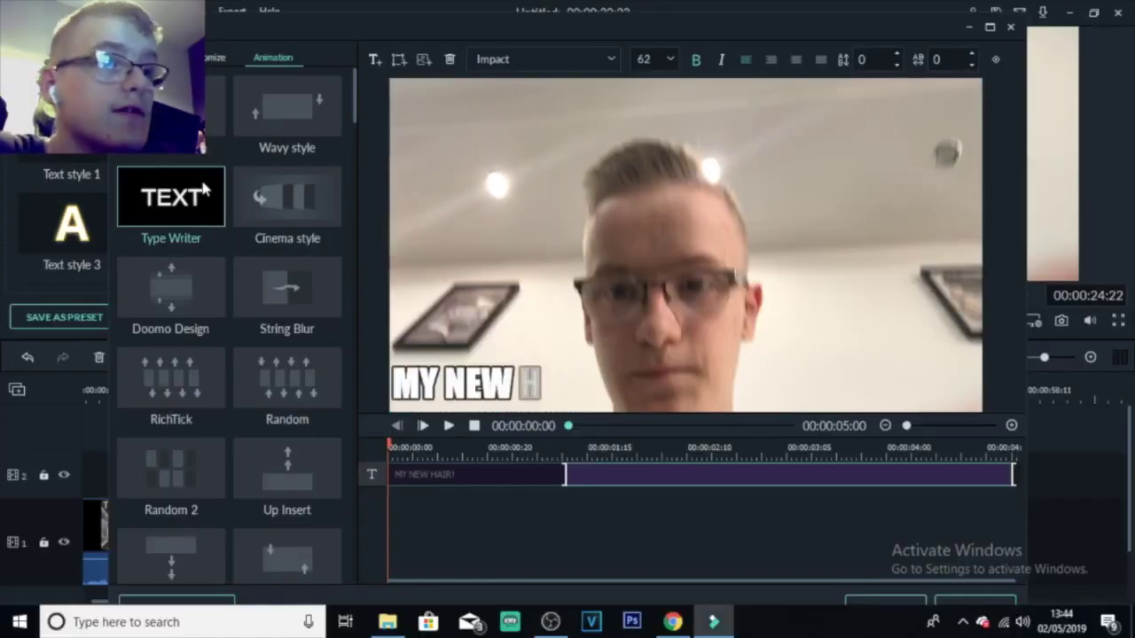
{"action": "mouse_move", "coordinate": [274, 406]}
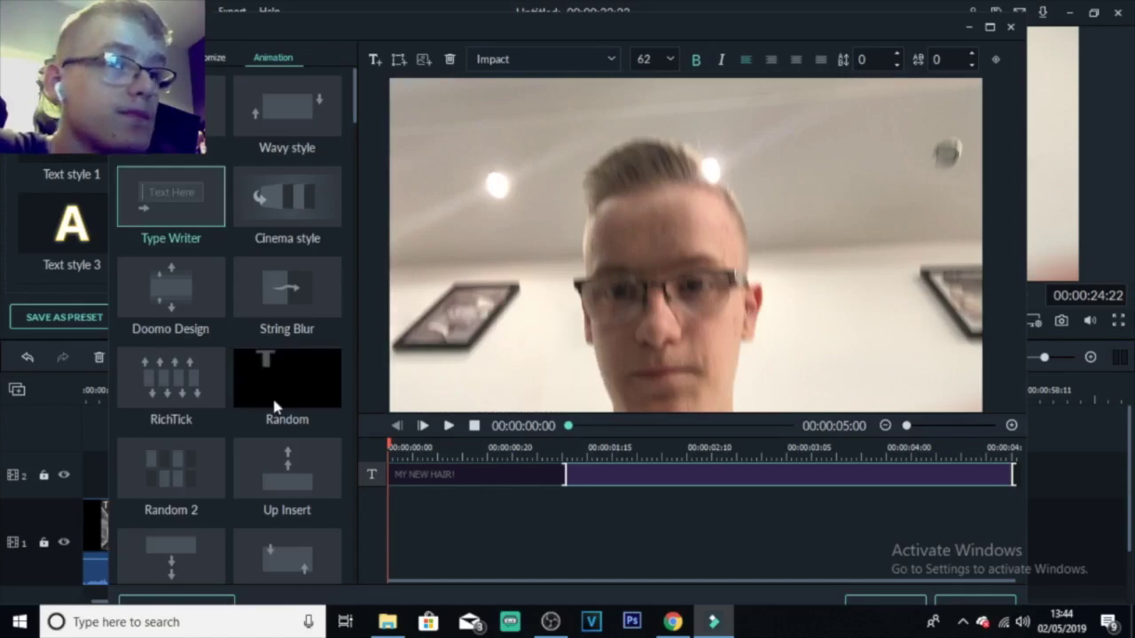
{"action": "double_click", "coordinate": [274, 405]}
{"action": "mouse_move", "coordinate": [292, 298]}
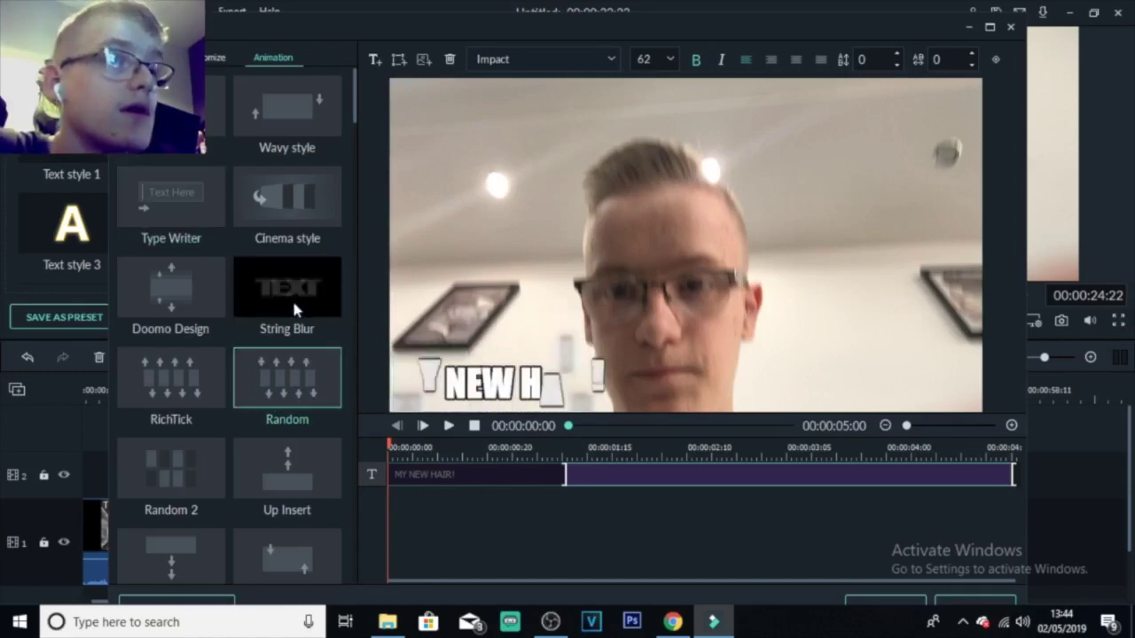
{"action": "double_click", "coordinate": [308, 272]}
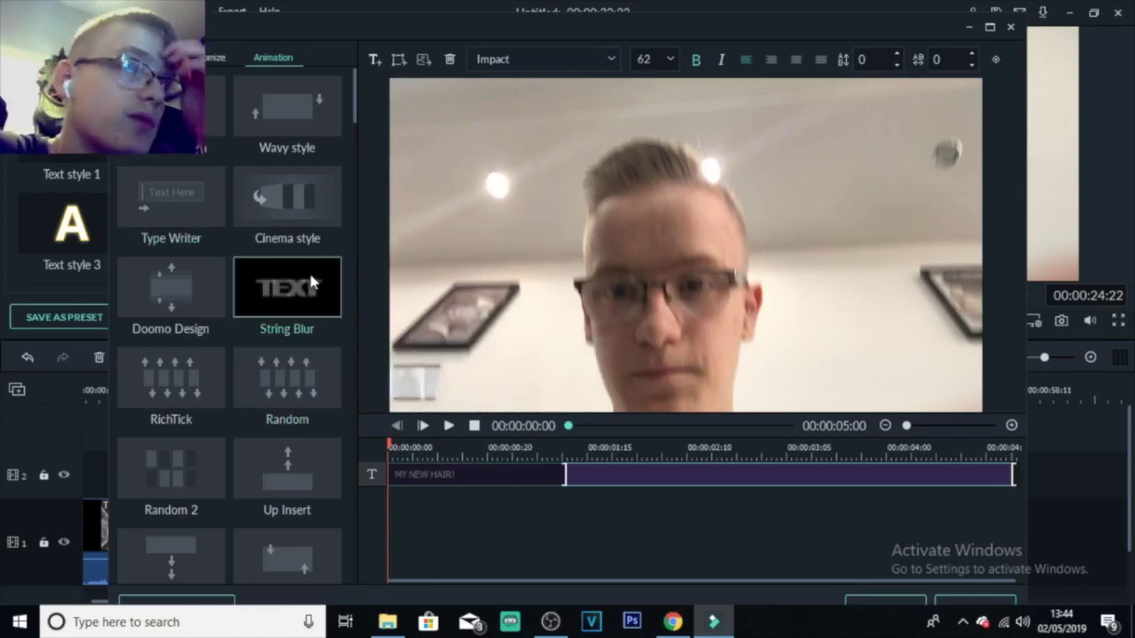
- Accept the edits to the "MY NEW HAIR!" title and trim some time off the end of its timeline clip
{"action": "left_click", "coordinate": [891, 610]}
{"action": "left_click", "coordinate": [515, 318]}
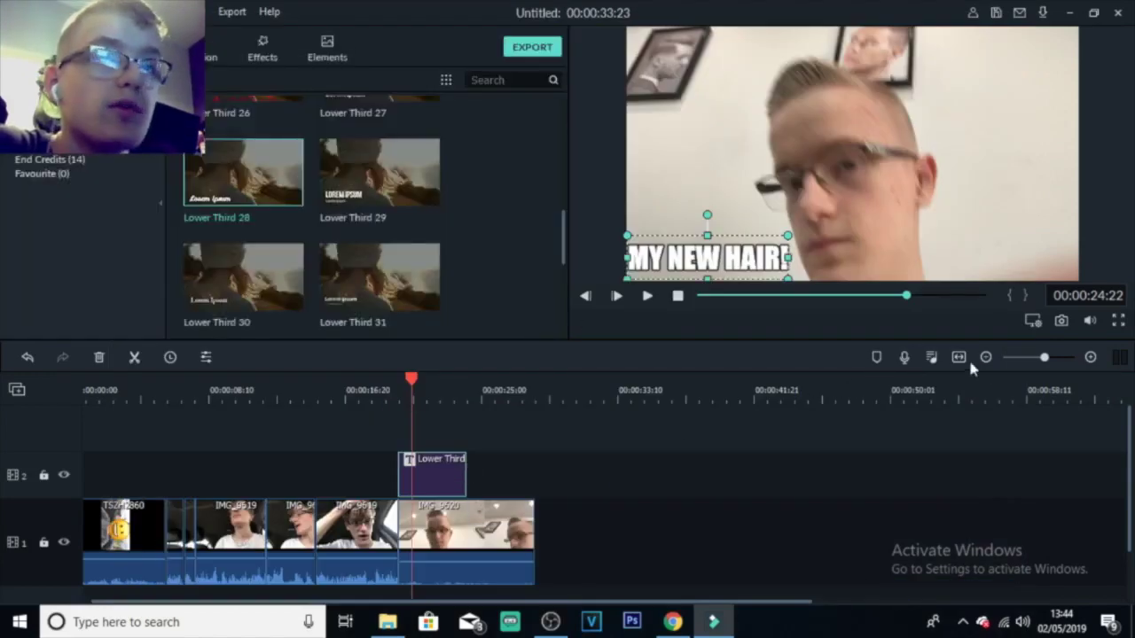
{"action": "left_click_drag", "start_coordinate": [831, 401], "coordinate": [872, 398]}
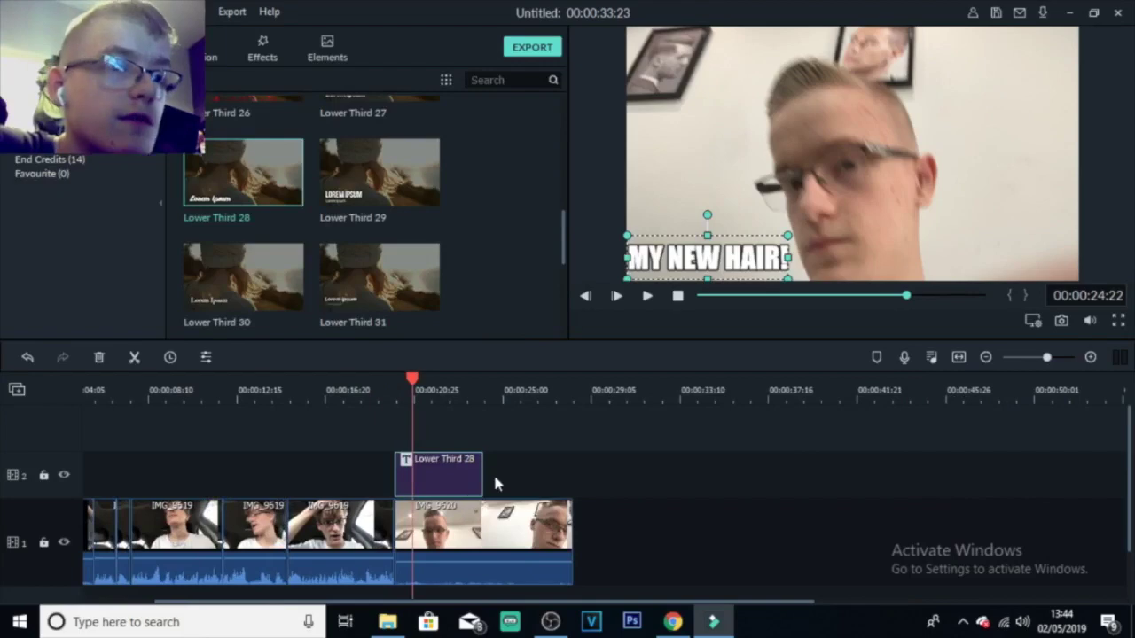
{"action": "left_click_drag", "start_coordinate": [476, 476], "coordinate": [457, 476]}
- Play through the title and adjust its end so it covers only the opening part of the IMG_9620 clip
{"action": "left_click_drag", "start_coordinate": [414, 377], "coordinate": [379, 390]}
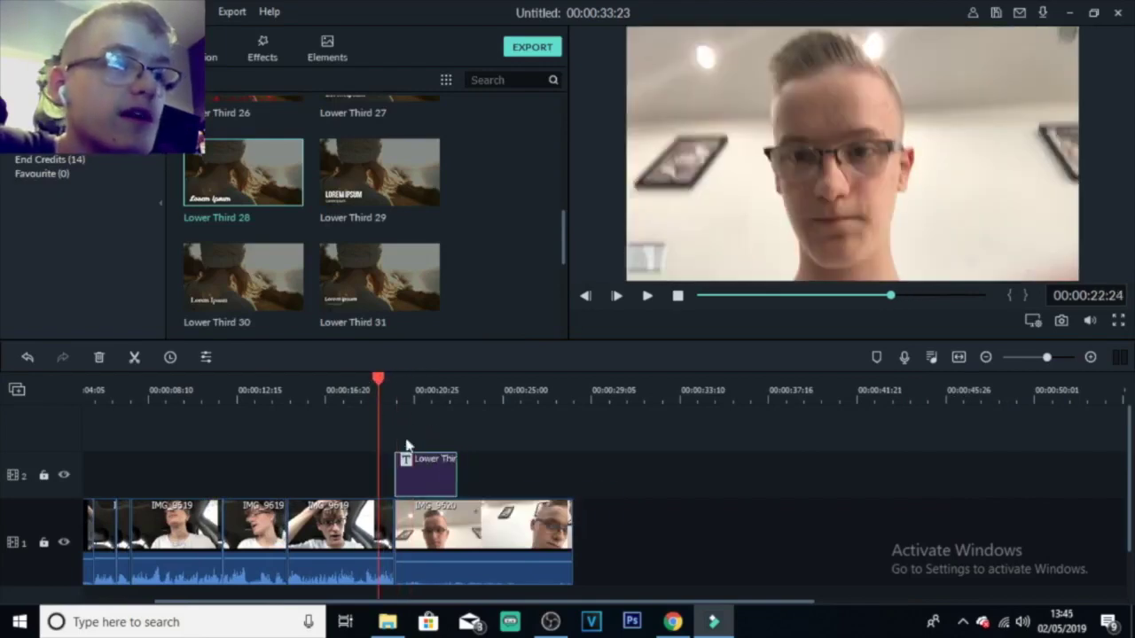
{"action": "key", "text": "space"}
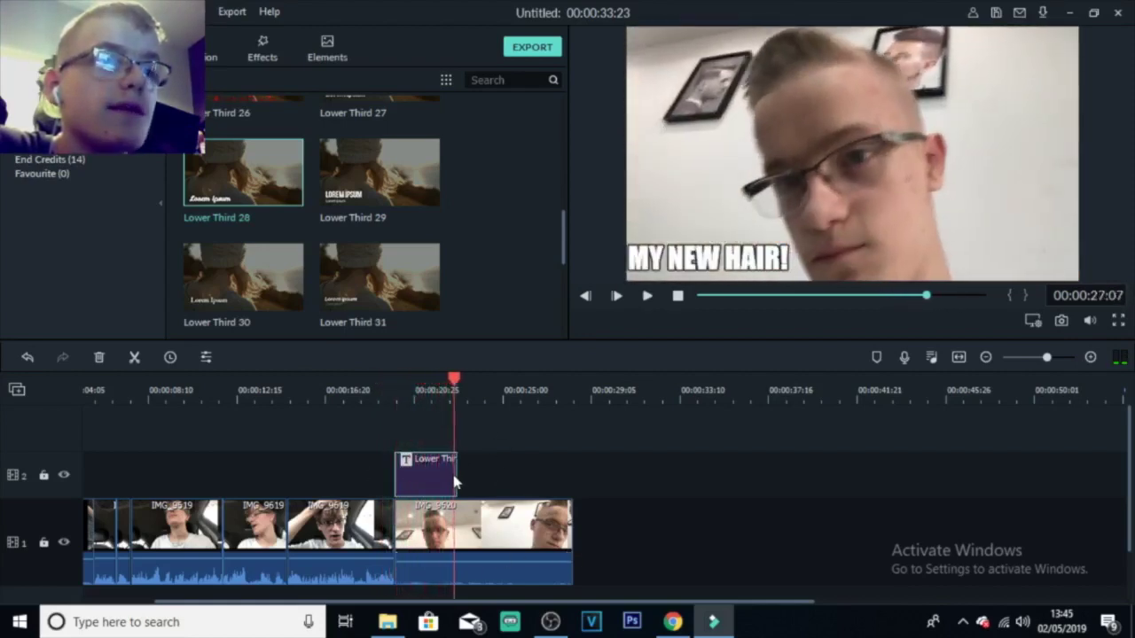
{"action": "left_click_drag", "start_coordinate": [455, 482], "coordinate": [566, 482]}
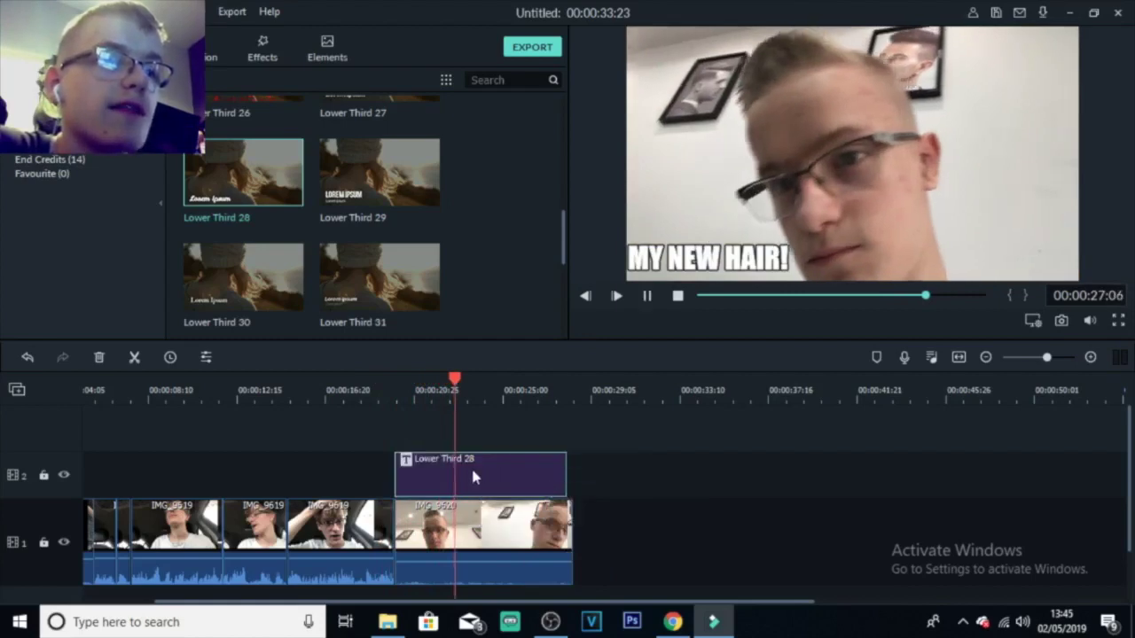
{"action": "key", "text": "space"}
{"action": "left_click_drag", "start_coordinate": [565, 476], "coordinate": [437, 482]}
{"action": "left_click_drag", "start_coordinate": [479, 379], "coordinate": [427, 380]}
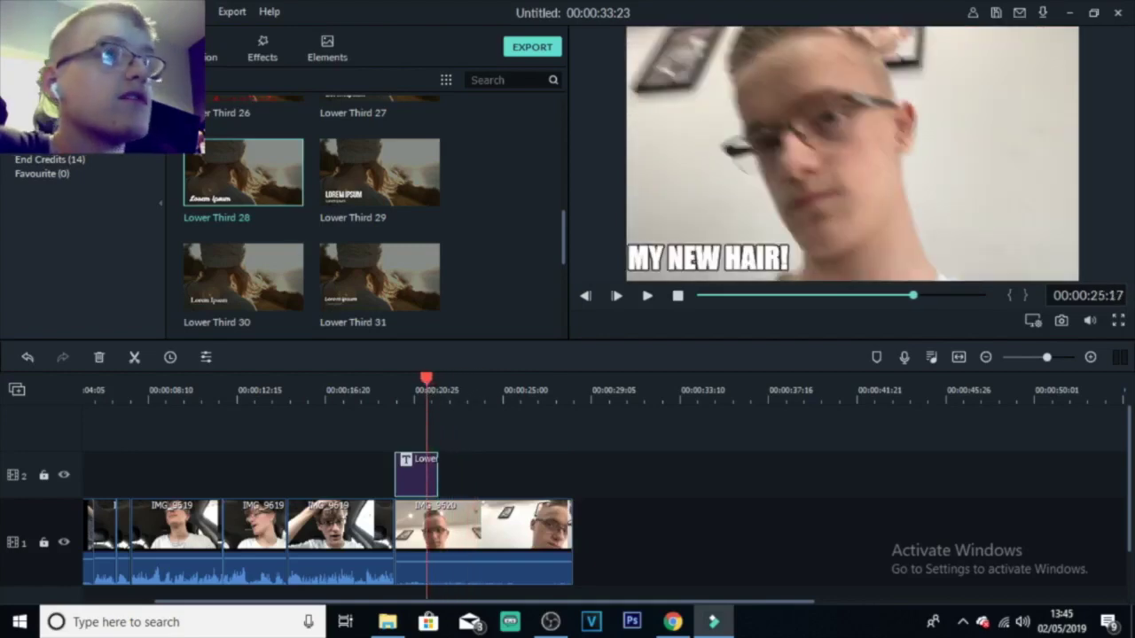
- Add the IMG_9666 and IMG_9681 clips from the media library to video track 1, directly after IMG_9620
{"action": "key", "text": "alt+f"}
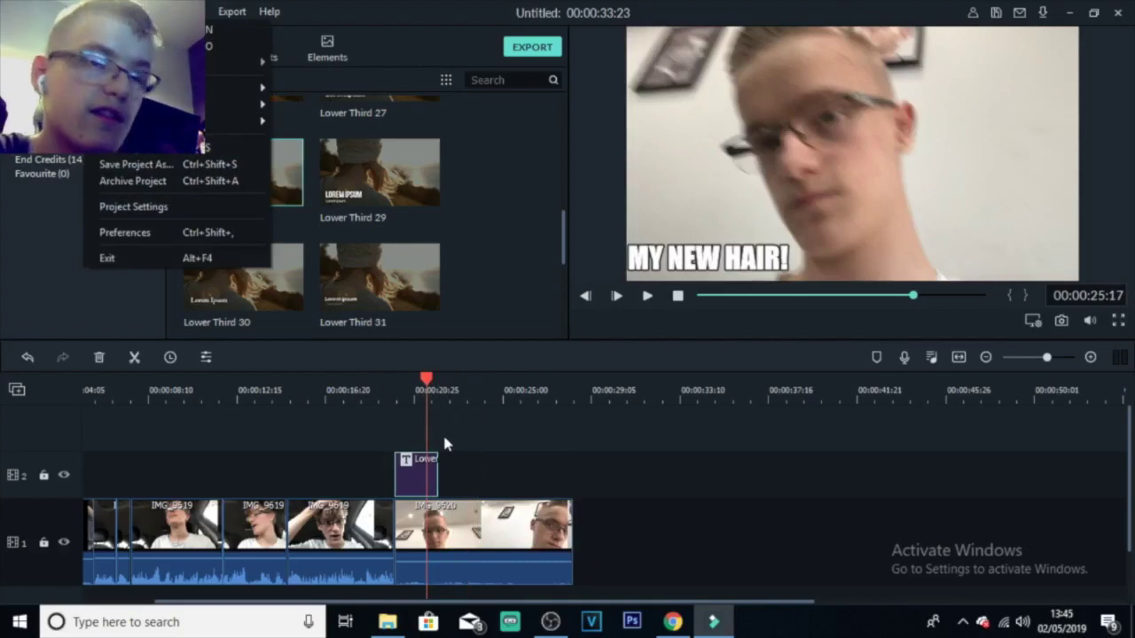
{"action": "left_click", "coordinate": [659, 562]}
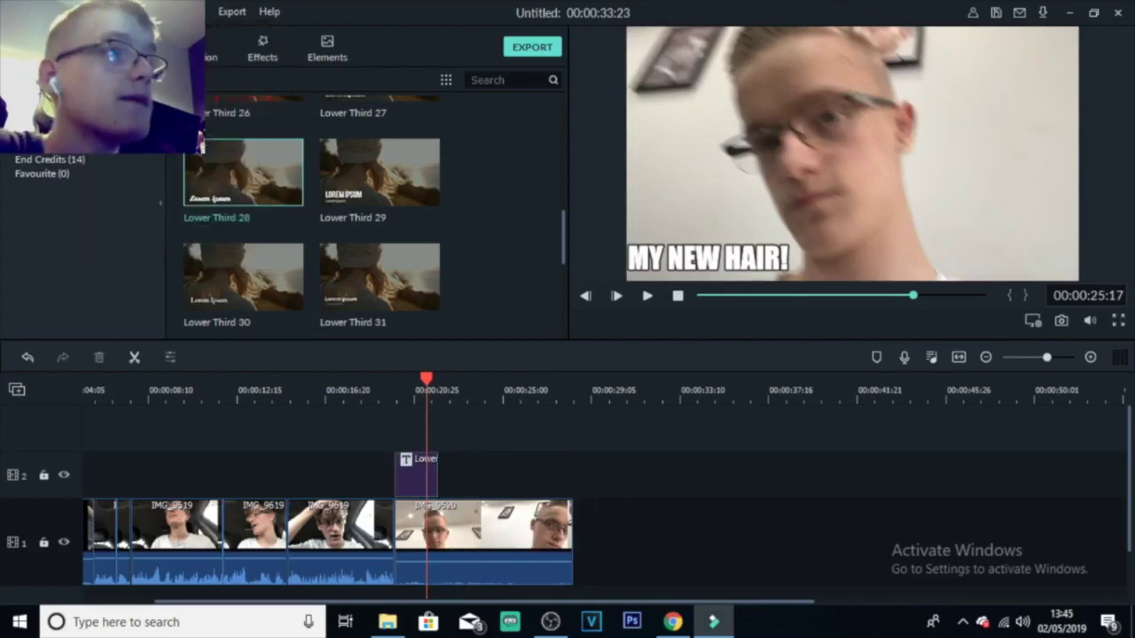
{"action": "left_click_drag", "start_coordinate": [565, 125], "coordinate": [572, 295]}
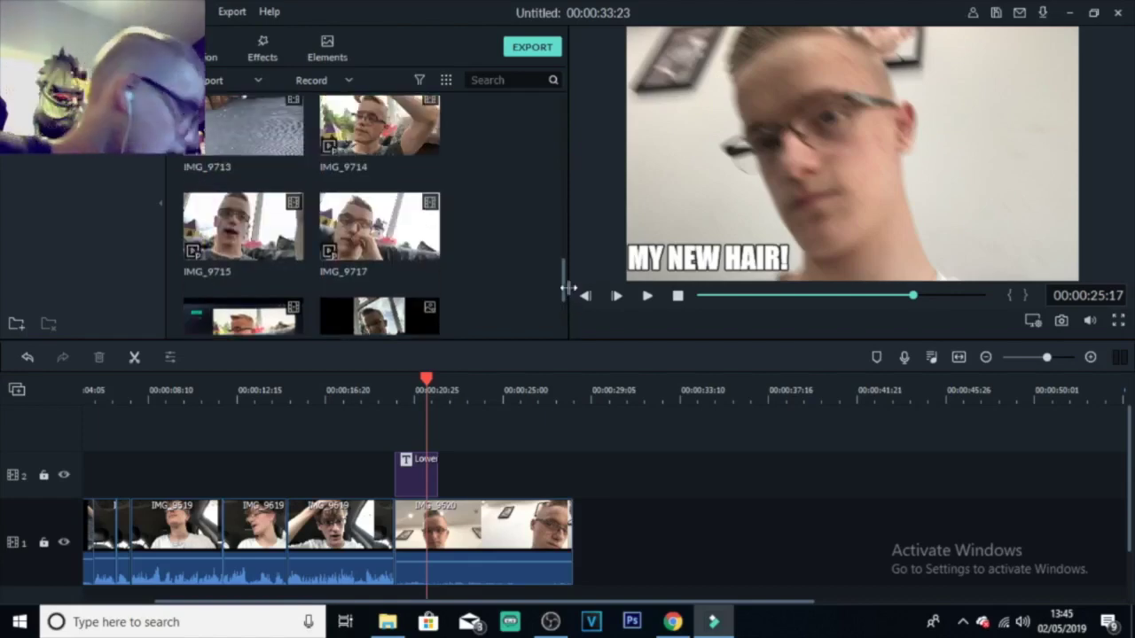
{"action": "left_click_drag", "start_coordinate": [565, 289], "coordinate": [565, 225]}
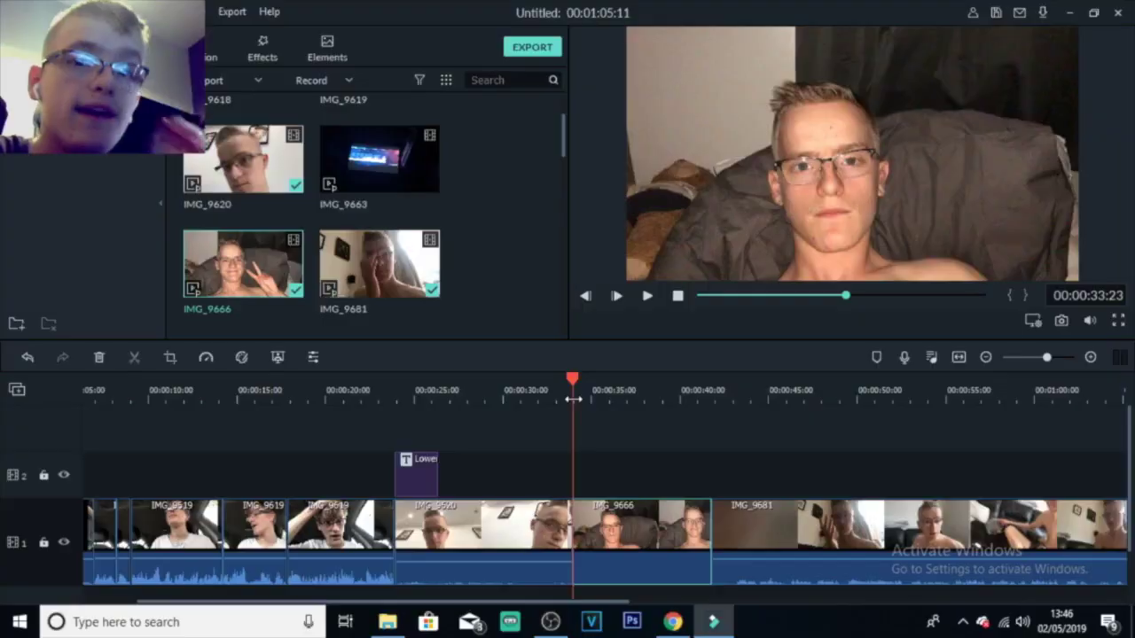
- Split IMG_9666 at 00:00:39:20, delete its tail, and have IMG_9681 follow directly without a gap
{"action": "left_click_drag", "start_coordinate": [574, 602], "coordinate": [654, 603]}
{"action": "scroll", "coordinate": [453, 507], "scroll_direction": "down", "scroll_amount": 1}
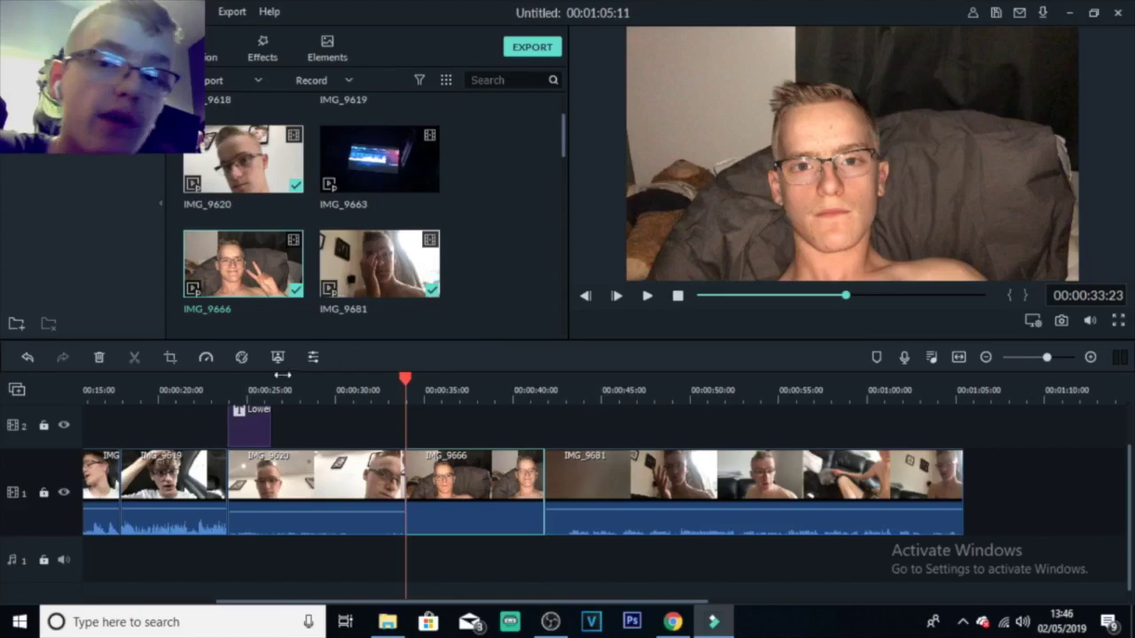
{"action": "key", "text": "space"}
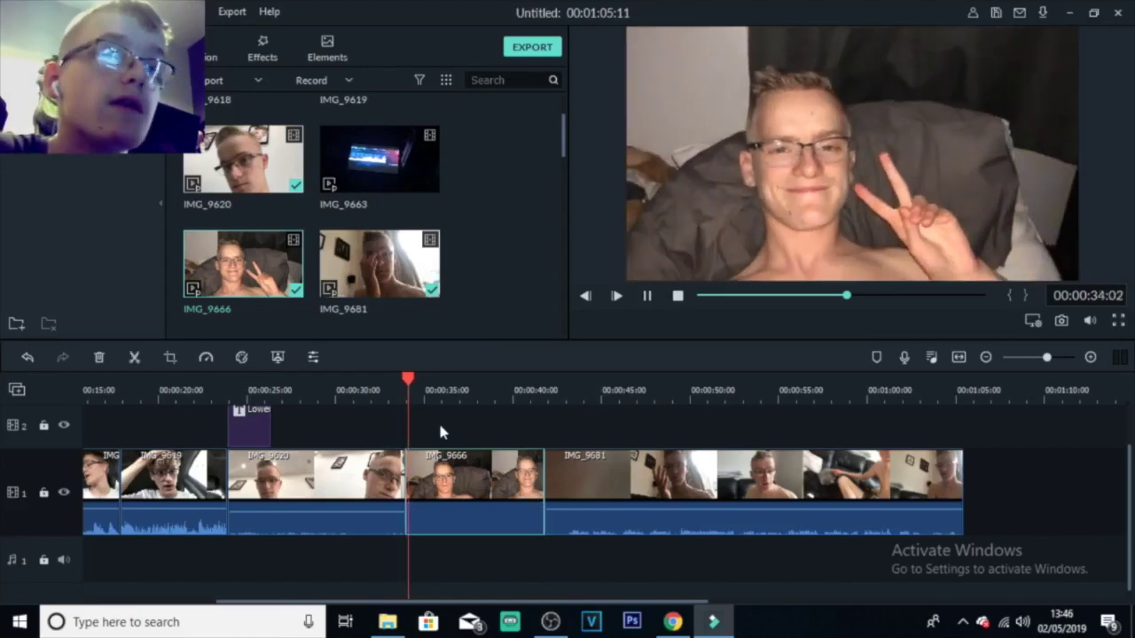
{"action": "left_click", "coordinate": [499, 399]}
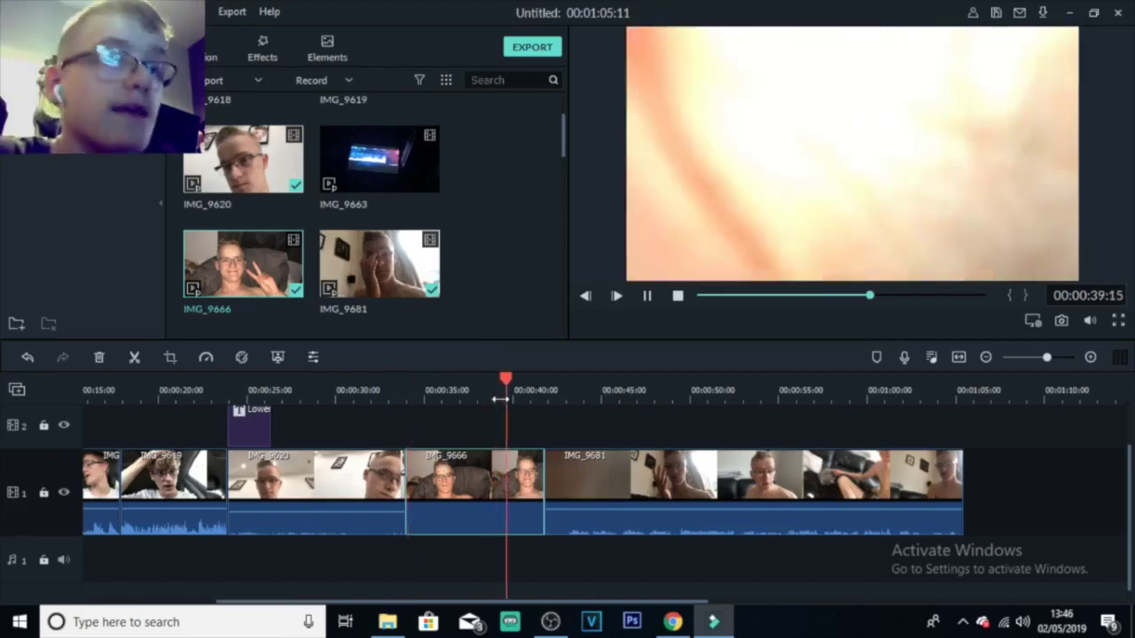
{"action": "key", "text": "space"}
{"action": "mouse_move", "coordinate": [496, 401]}
{"action": "left_mouse_down"}
{"action": "mouse_move", "coordinate": [484, 394]}
{"action": "mouse_move", "coordinate": [522, 381]}
{"action": "mouse_move", "coordinate": [511, 384]}
{"action": "left_mouse_up"}
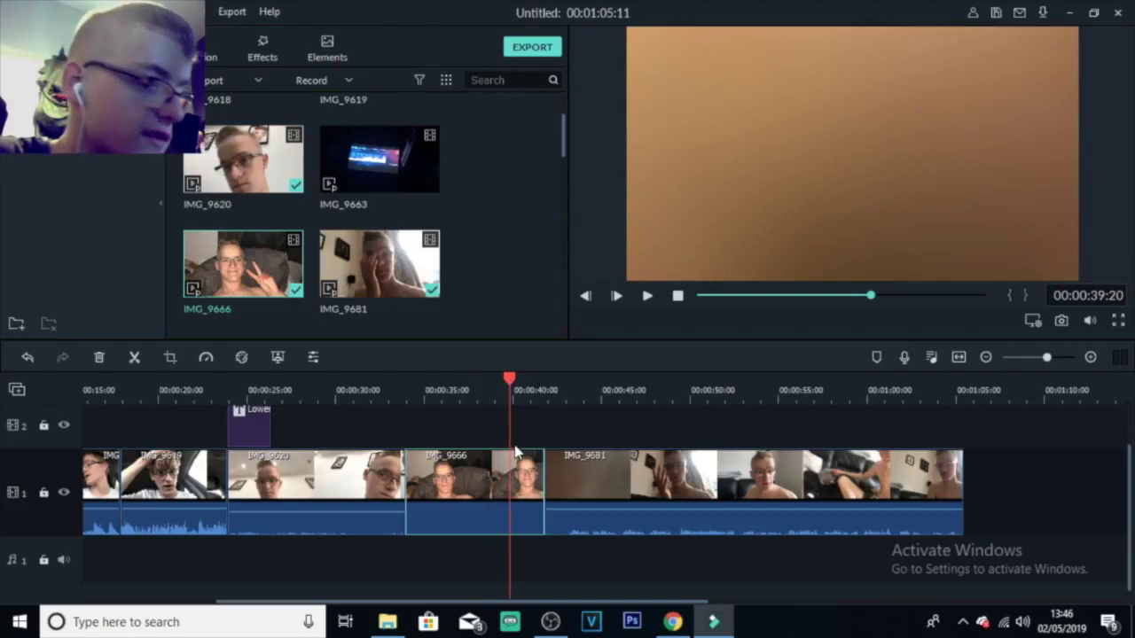
{"action": "key", "text": "ctrl+b"}
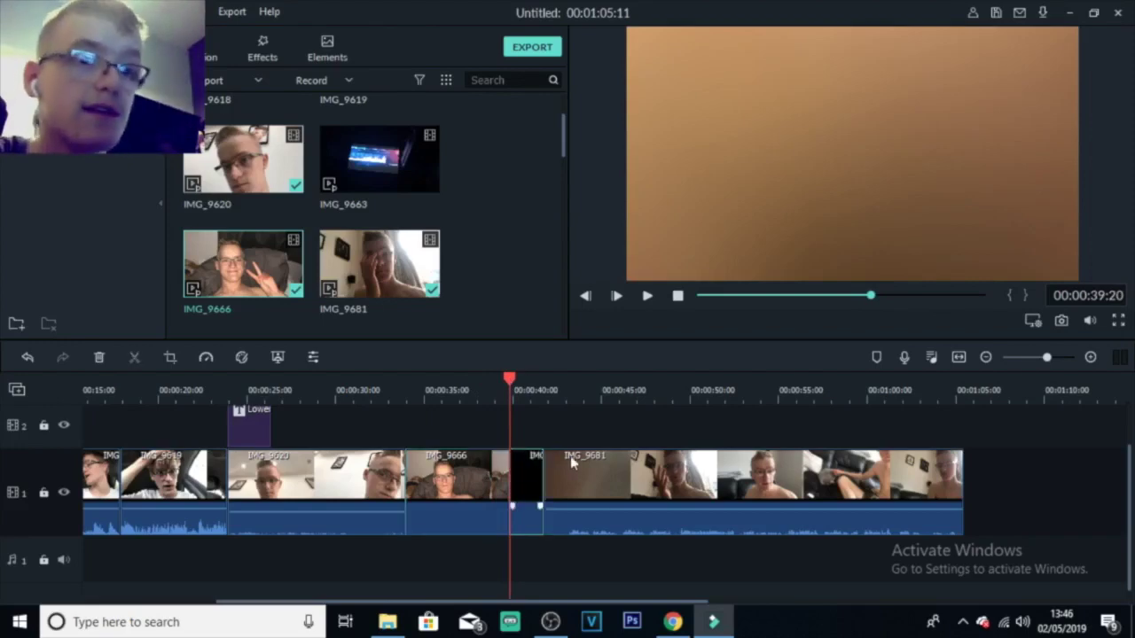
{"action": "key", "text": "Delete"}
{"action": "left_click_drag", "start_coordinate": [582, 456], "coordinate": [542, 452]}
- Review the join between IMG_9666 and IMG_9681 and the stretch from the start of IMG_9666 into IMG_9681
{"action": "left_click", "coordinate": [490, 387]}
{"action": "key", "text": "space"}
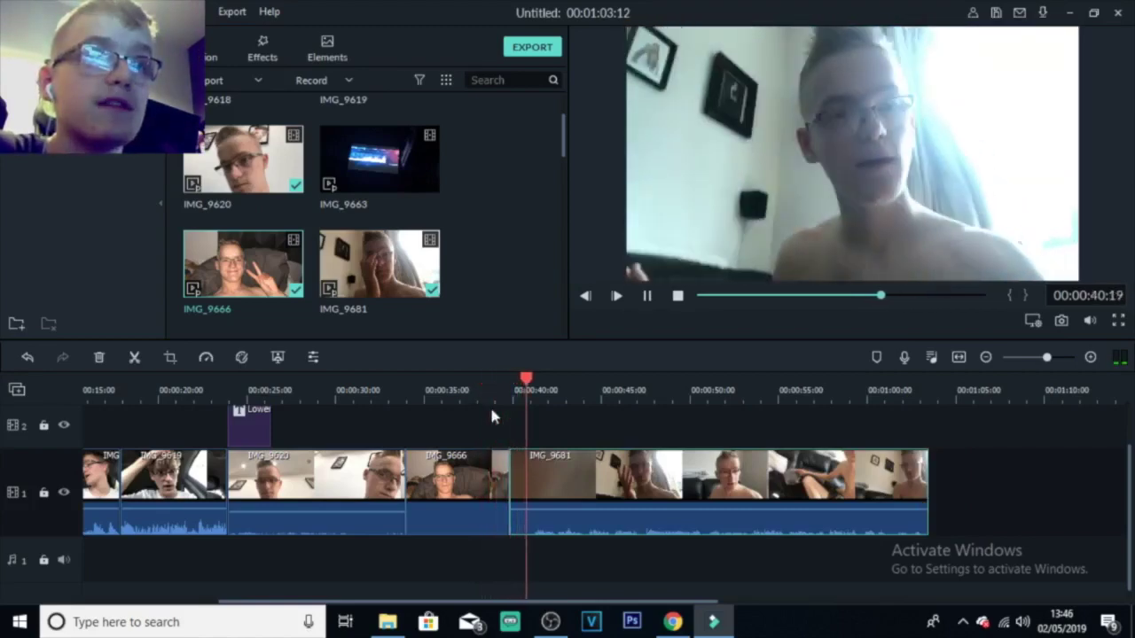
{"action": "key", "text": "space"}
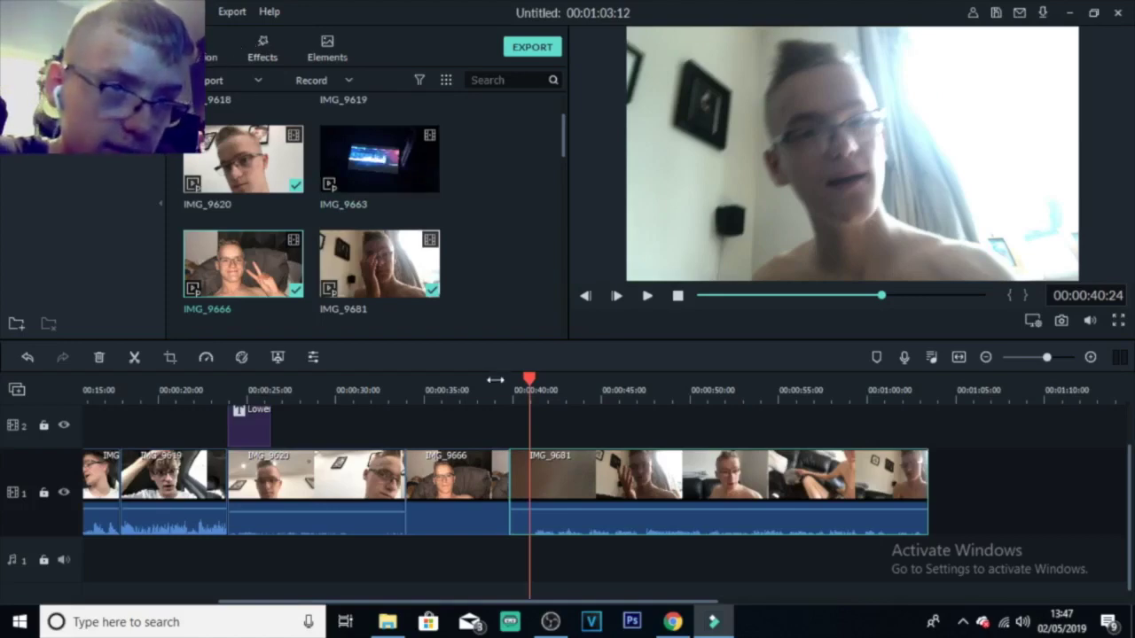
{"action": "scroll", "coordinate": [589, 399], "scroll_direction": "up", "scroll_amount": 5}
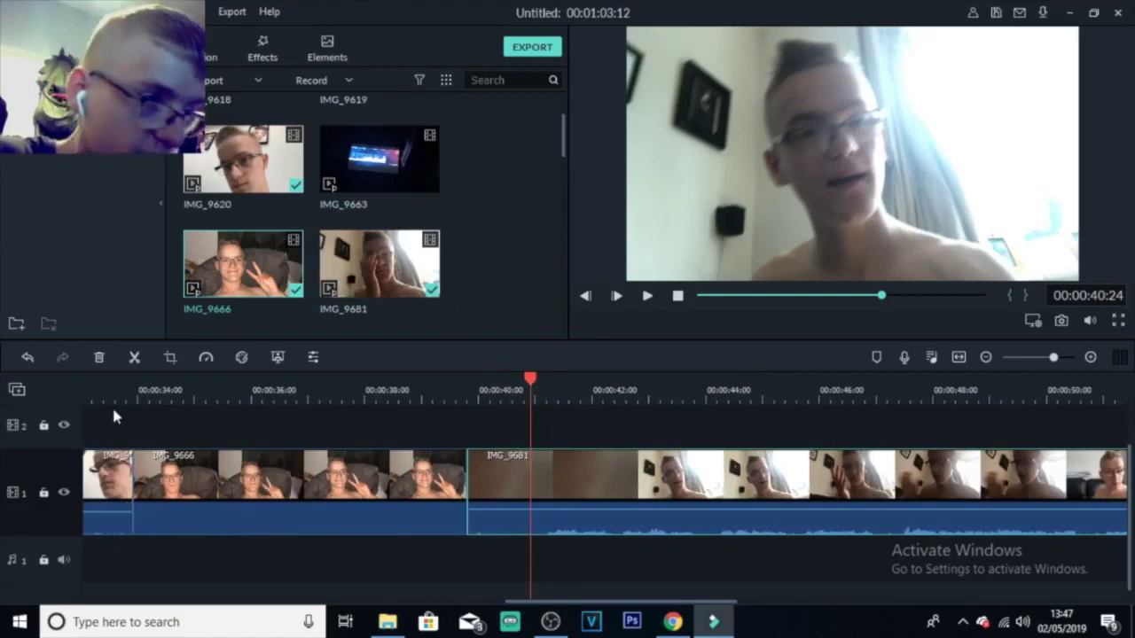
{"action": "left_click", "coordinate": [131, 382]}
{"action": "left_click_drag", "start_coordinate": [131, 382], "coordinate": [549, 406]}
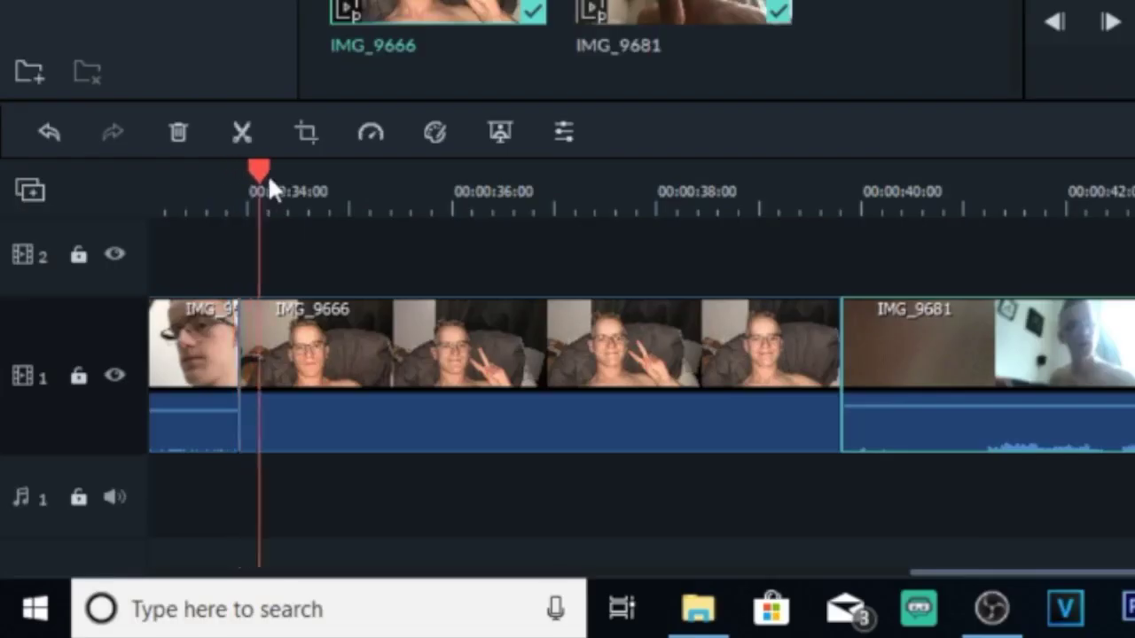
{"action": "left_click_drag", "start_coordinate": [987, 224], "coordinate": [967, 226]}
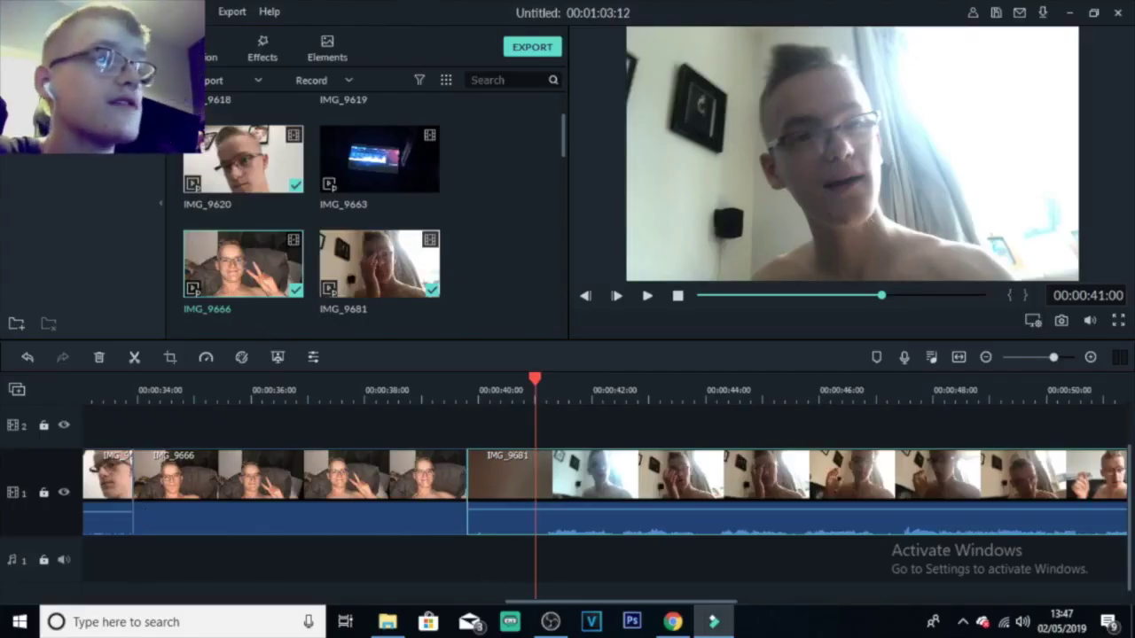
- Import the audio file "Extenz - Here (Vlog No Copyright Music)" from the Downloads folder
{"action": "left_click", "coordinate": [237, 77]}
{"action": "left_click", "coordinate": [250, 98]}
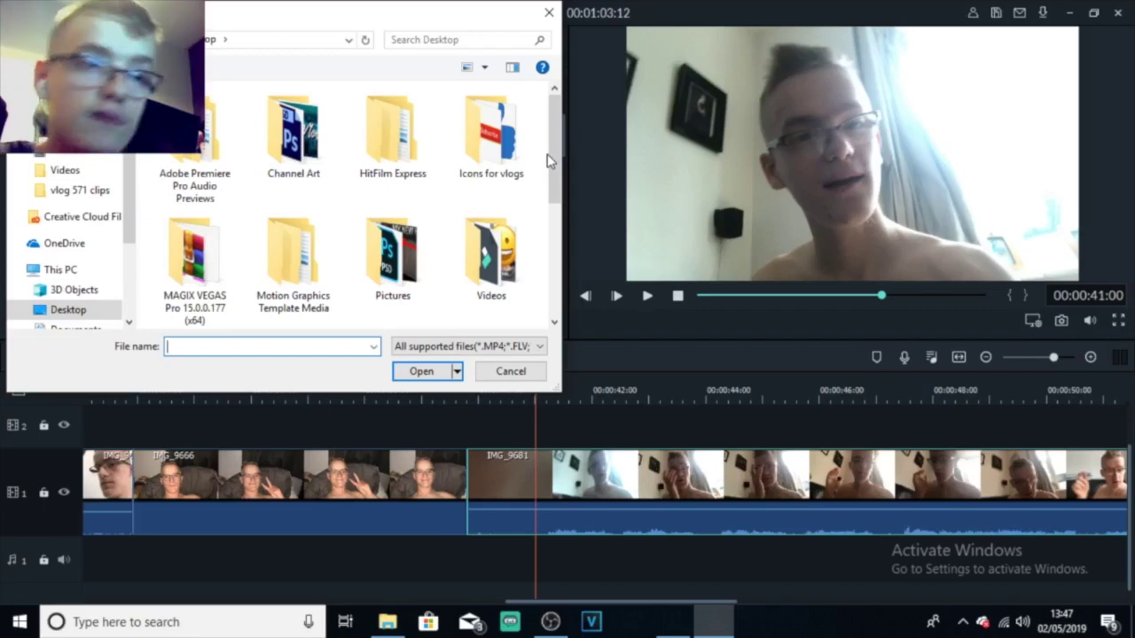
{"action": "scroll", "coordinate": [557, 177], "scroll_direction": "down", "scroll_amount": 1}
{"action": "left_click_drag", "start_coordinate": [557, 178], "coordinate": [565, 285]}
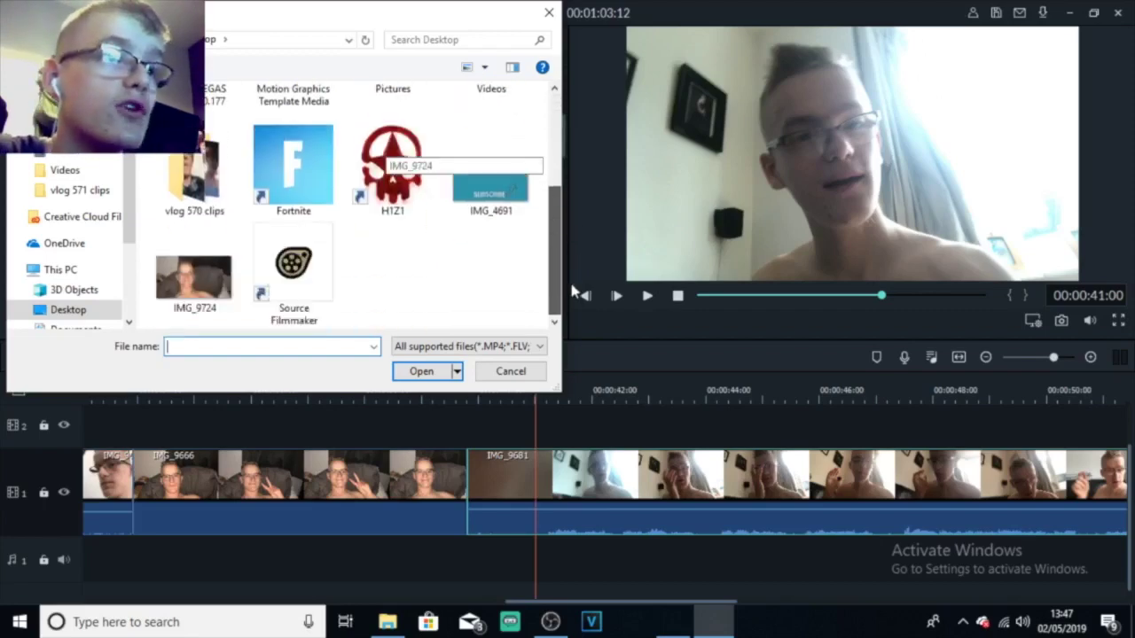
{"action": "left_click_drag", "start_coordinate": [566, 284], "coordinate": [566, 141]}
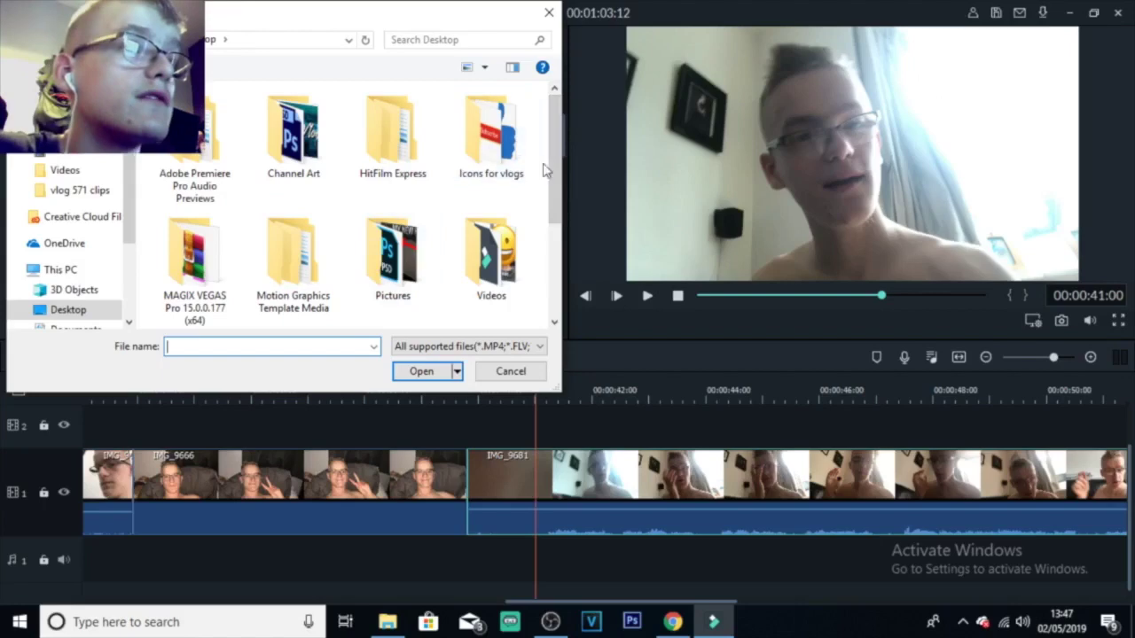
{"action": "scroll", "coordinate": [541, 263], "scroll_direction": "down", "scroll_amount": 1}
{"action": "scroll", "coordinate": [541, 263], "scroll_direction": "down", "scroll_amount": 1}
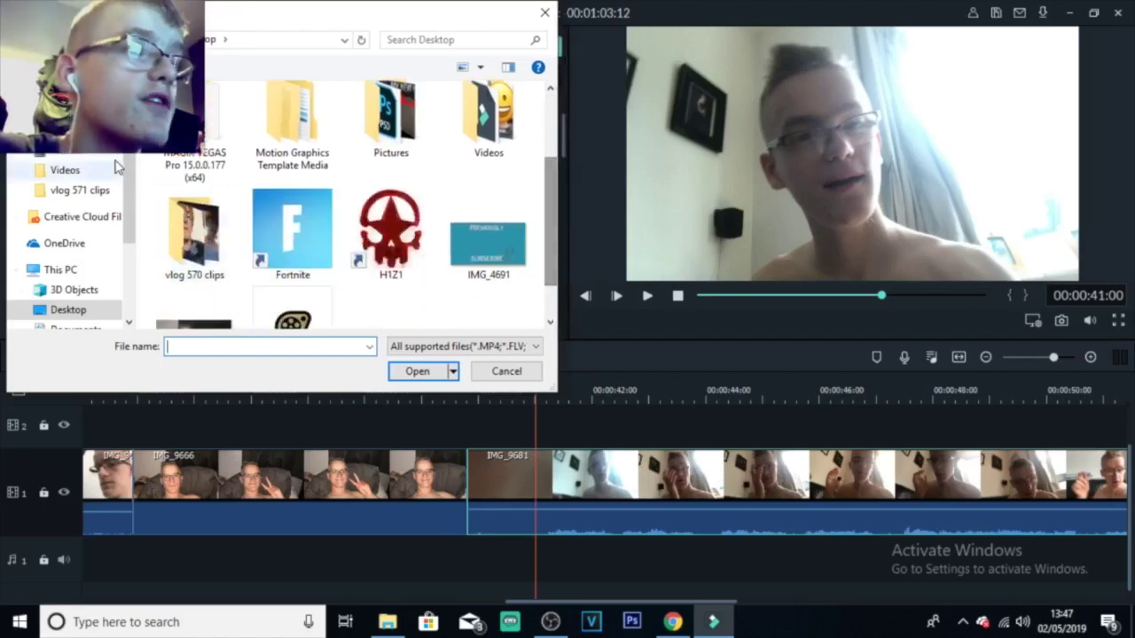
{"action": "scroll", "coordinate": [67, 239], "scroll_direction": "up", "scroll_amount": 1}
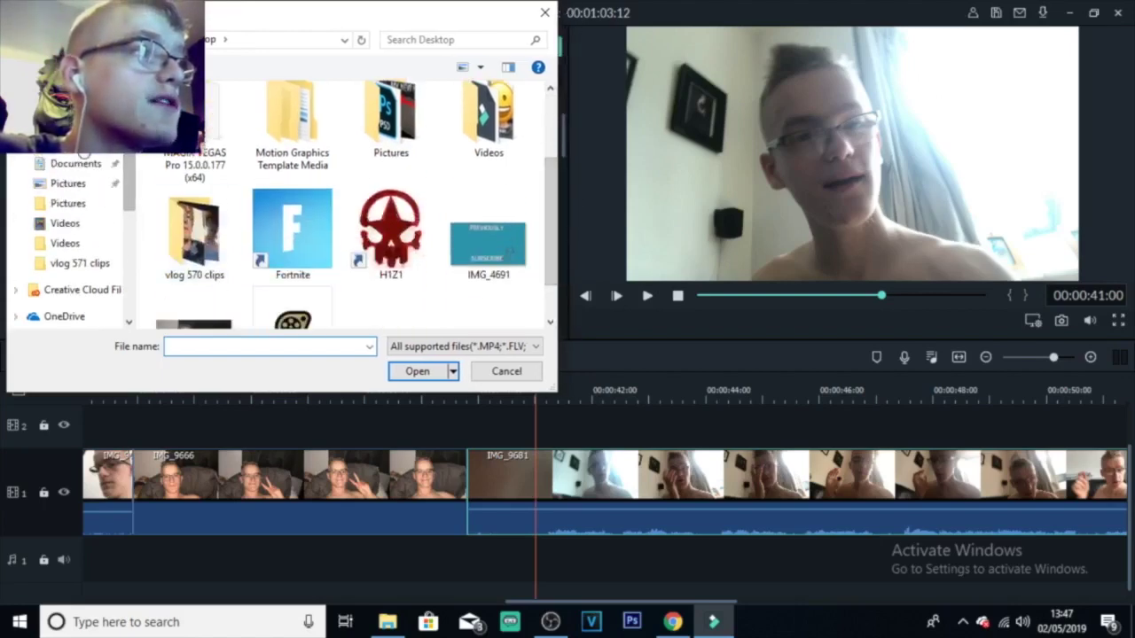
{"action": "left_click", "coordinate": [82, 147]}
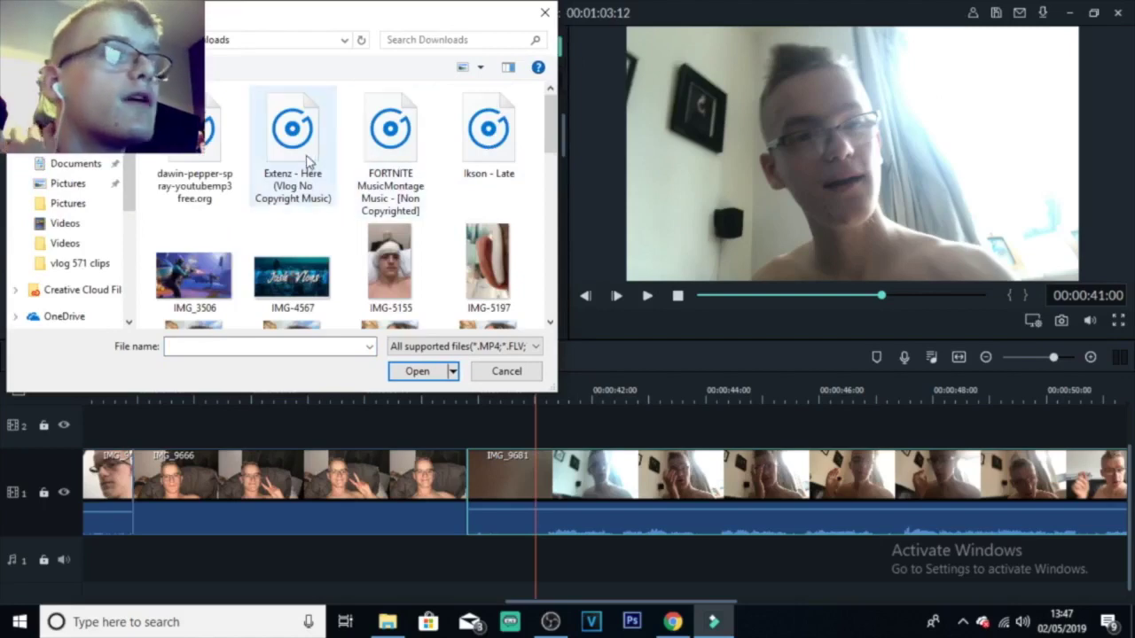
{"action": "double_click", "coordinate": [308, 161]}
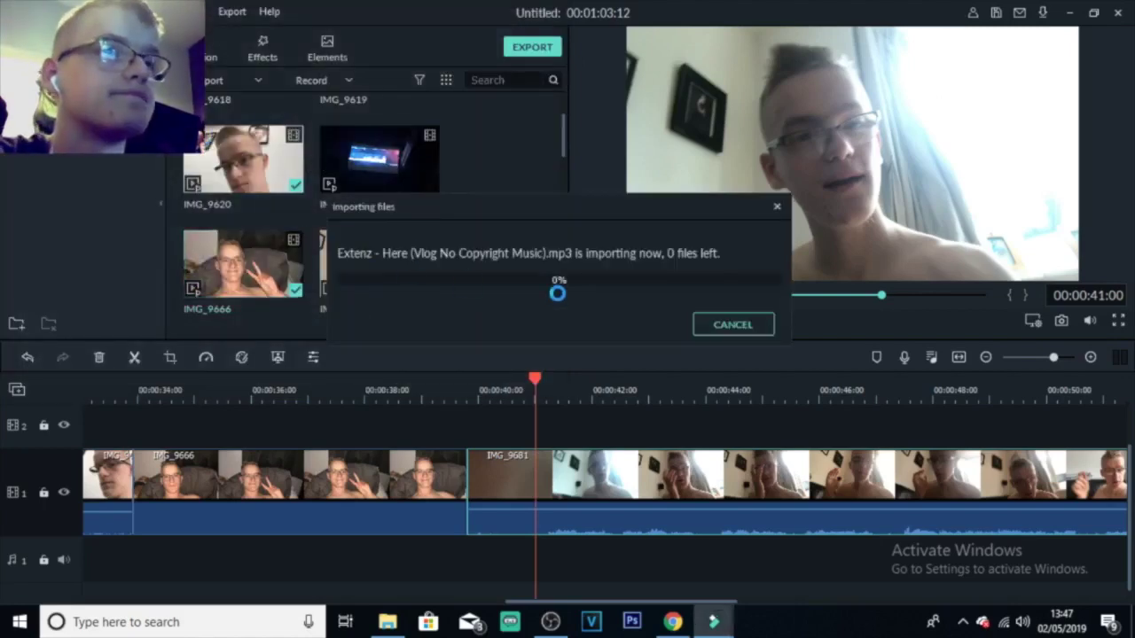
- Place the Extenz music on audio track 1 from the start of IMG_9666 and lower its volume to -32.55 dB
{"action": "left_click_drag", "start_coordinate": [561, 133], "coordinate": [552, 299]}
{"action": "left_click_drag", "start_coordinate": [552, 399], "coordinate": [194, 561]}
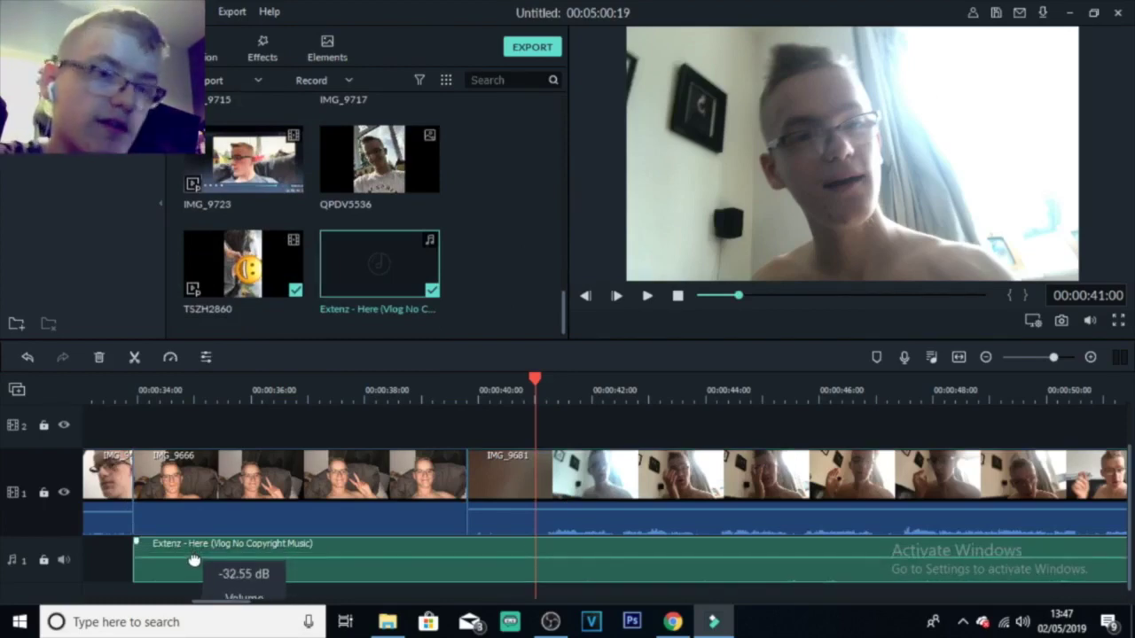
{"action": "left_click_drag", "start_coordinate": [194, 560], "coordinate": [195, 561]}
{"action": "double_click", "coordinate": [135, 542]}
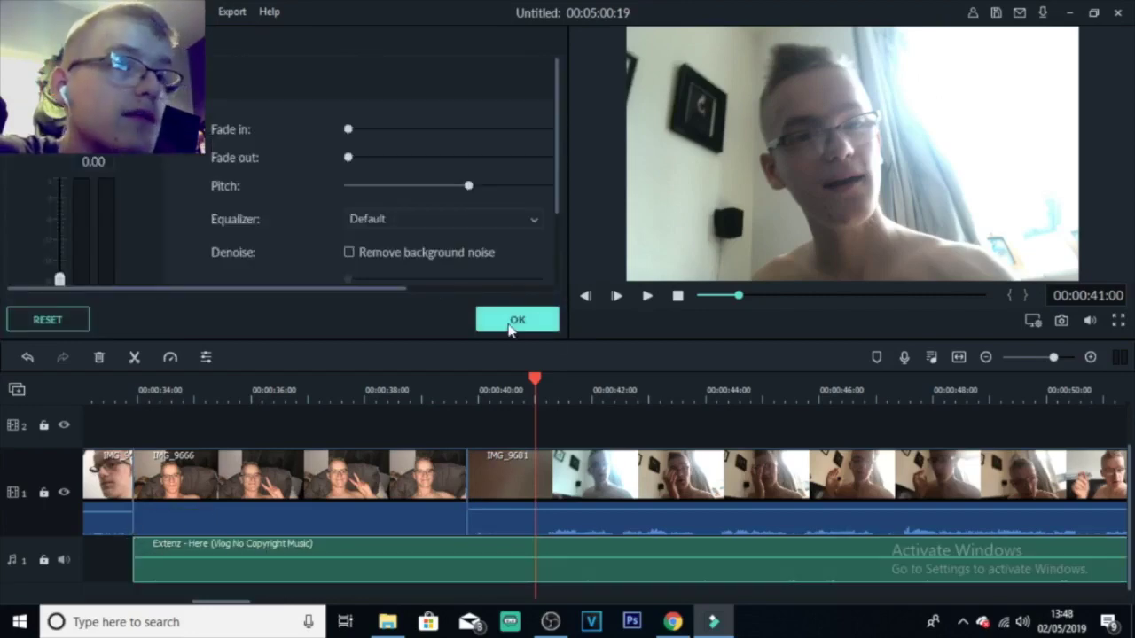
{"action": "left_click", "coordinate": [517, 319]}
- Listen to the music under IMG_9666 and trim about 6 seconds off its opening, keeping it aligned with the clip's start
{"action": "left_click", "coordinate": [151, 390]}
{"action": "key", "text": "space"}
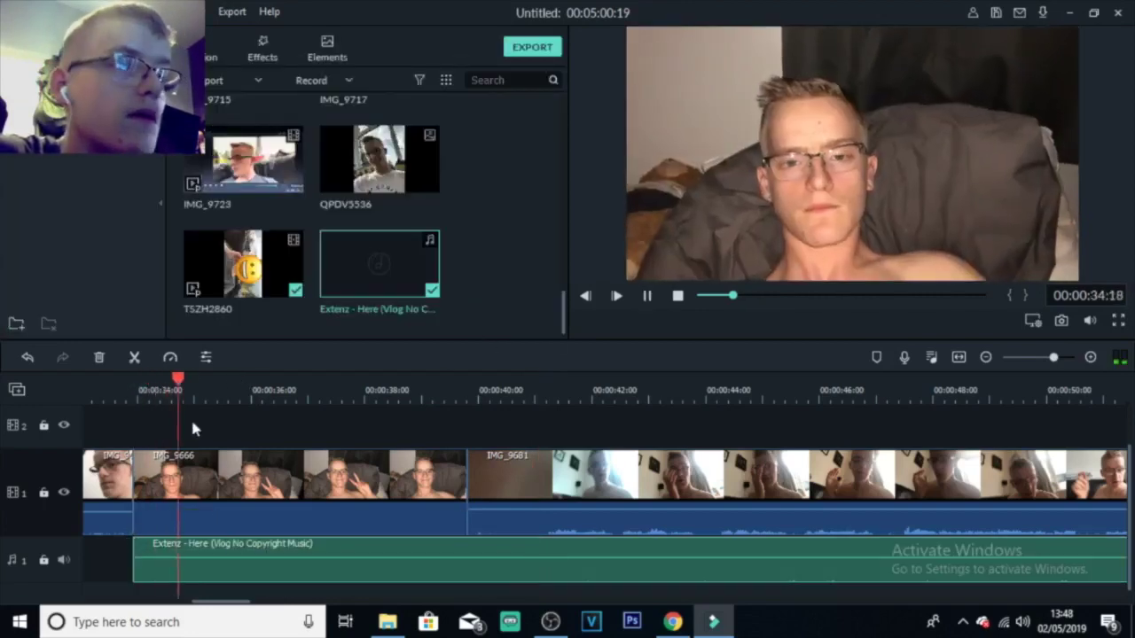
{"action": "key", "text": "space"}
{"action": "left_click_drag", "start_coordinate": [132, 569], "coordinate": [175, 562]}
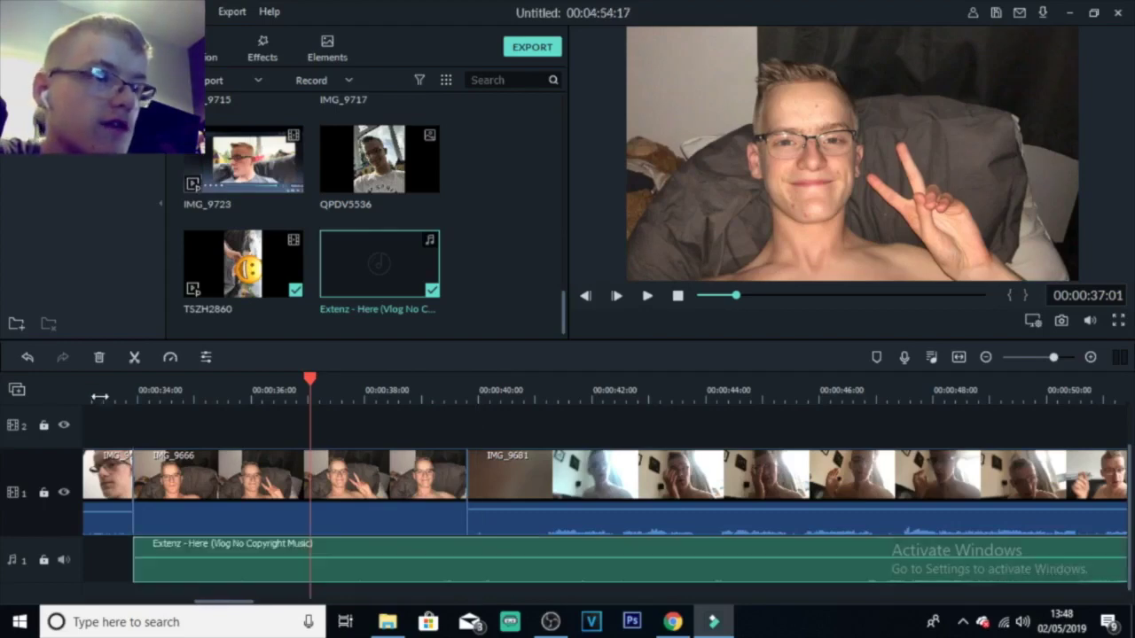
- Replay the music from just before IMG_9666 and raise its volume slightly
{"action": "left_click", "coordinate": [117, 394]}
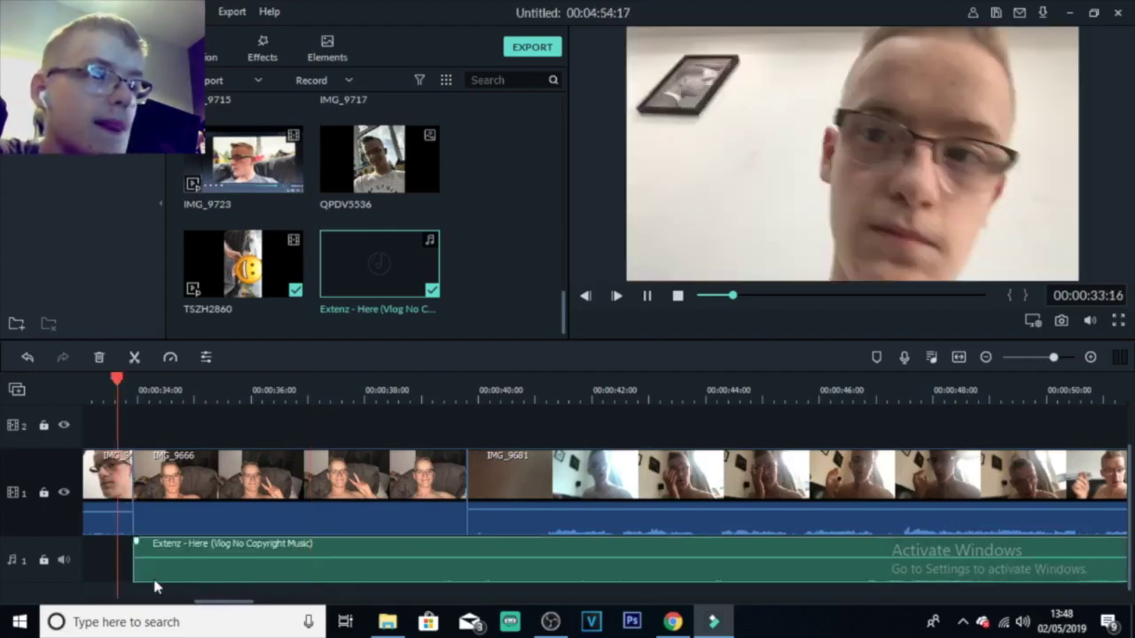
{"action": "key", "text": "space"}
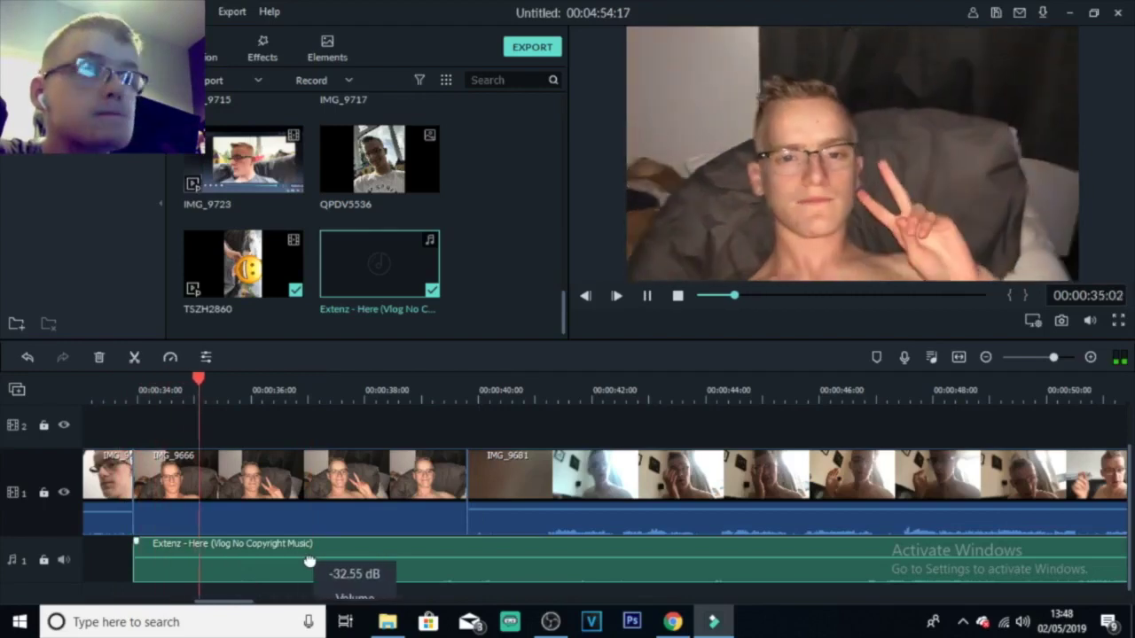
{"action": "left_click_drag", "start_coordinate": [413, 560], "coordinate": [431, 560]}
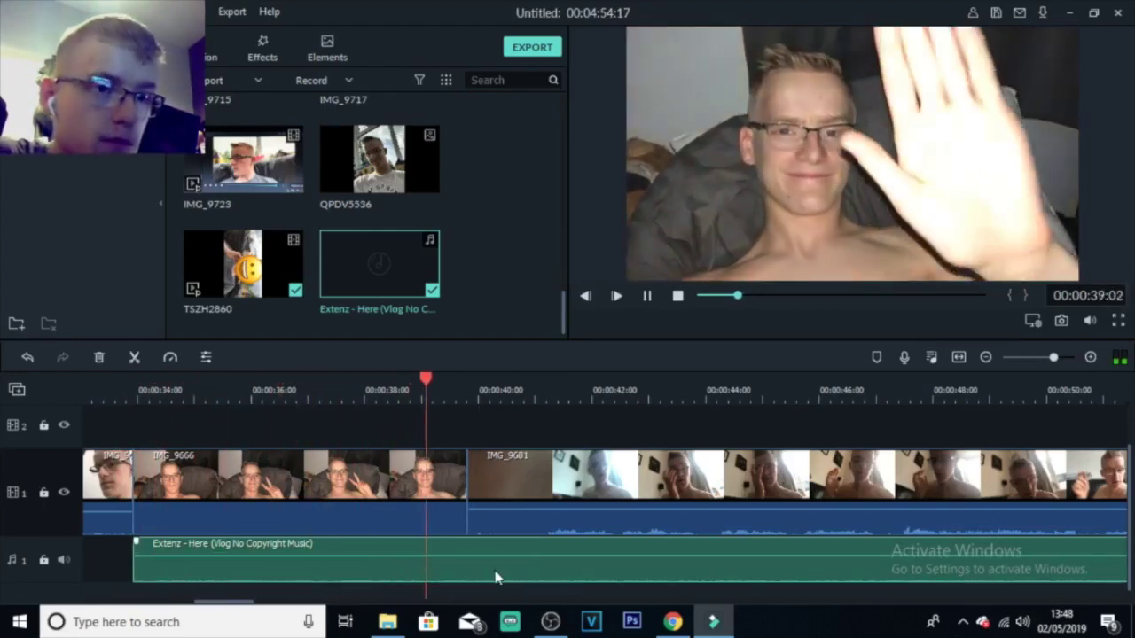
{"action": "key", "text": "space"}
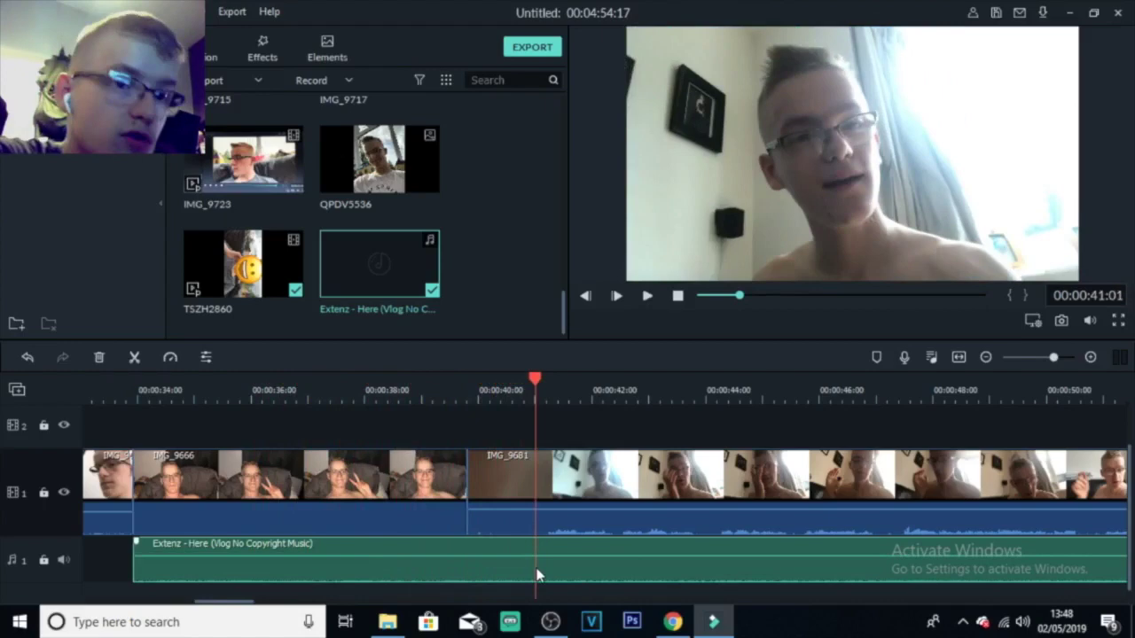
- Cut off the Extenz music after 00:00:41:00 and add a short fade-out at its end
{"action": "key", "text": "ctrl+b"}
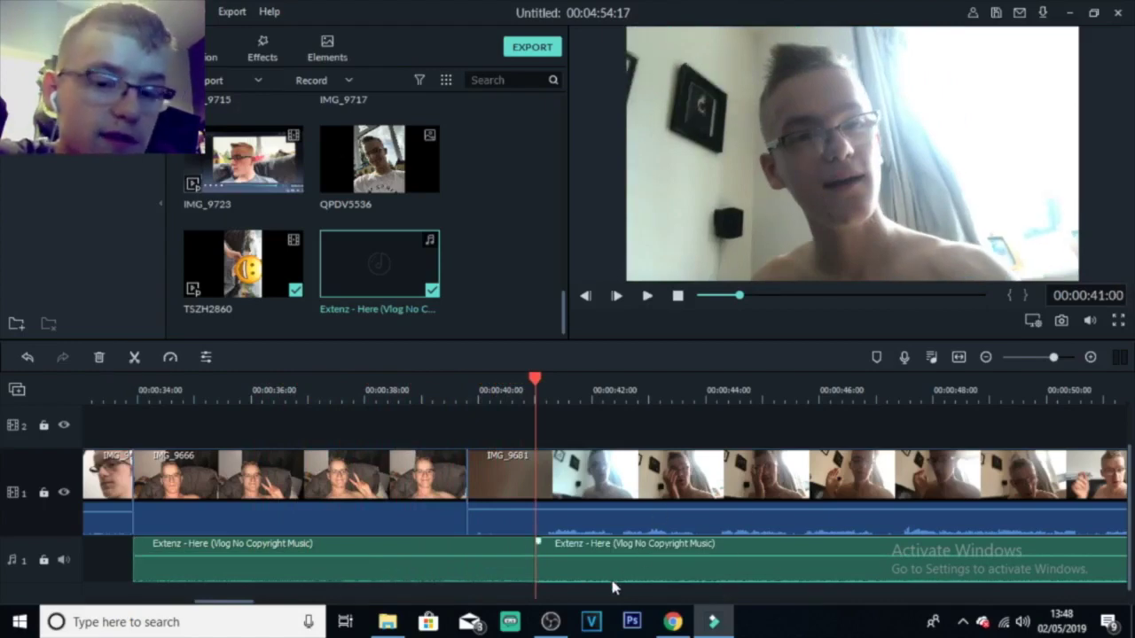
{"action": "key", "text": "Delete"}
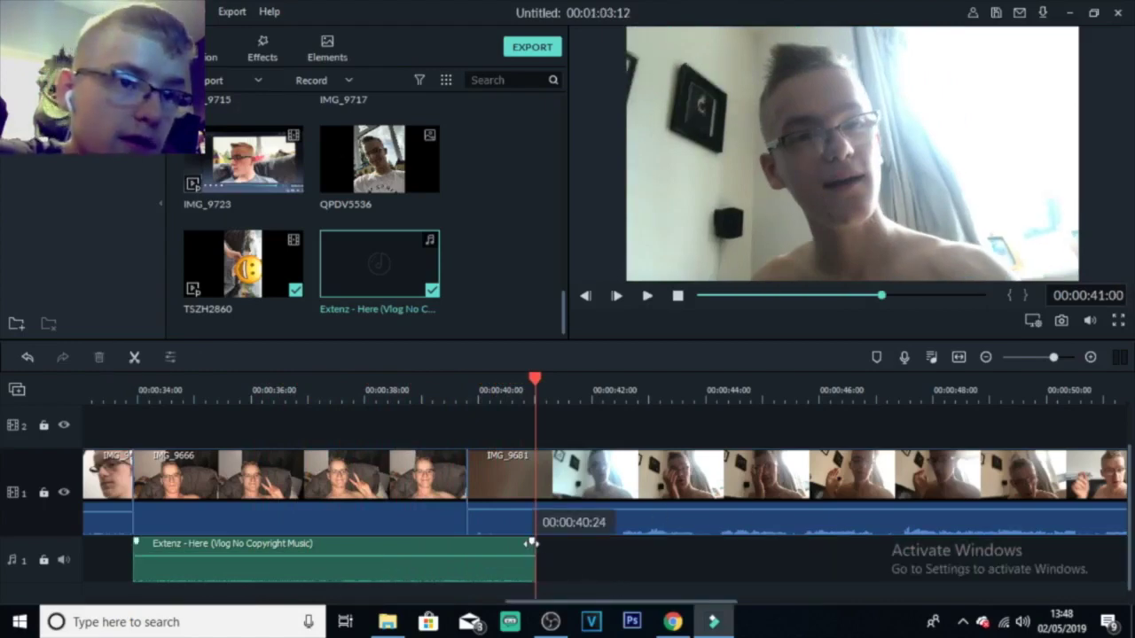
{"action": "left_click_drag", "start_coordinate": [531, 543], "coordinate": [512, 543]}
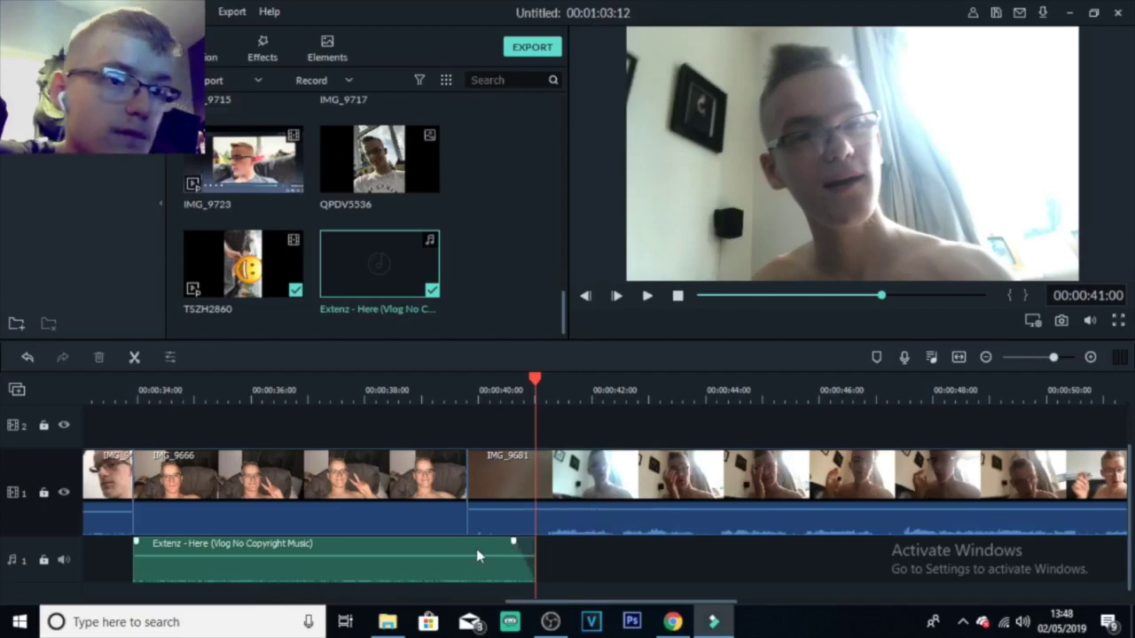
{"action": "right_click", "coordinate": [476, 549]}
{"action": "left_click", "coordinate": [451, 555]}
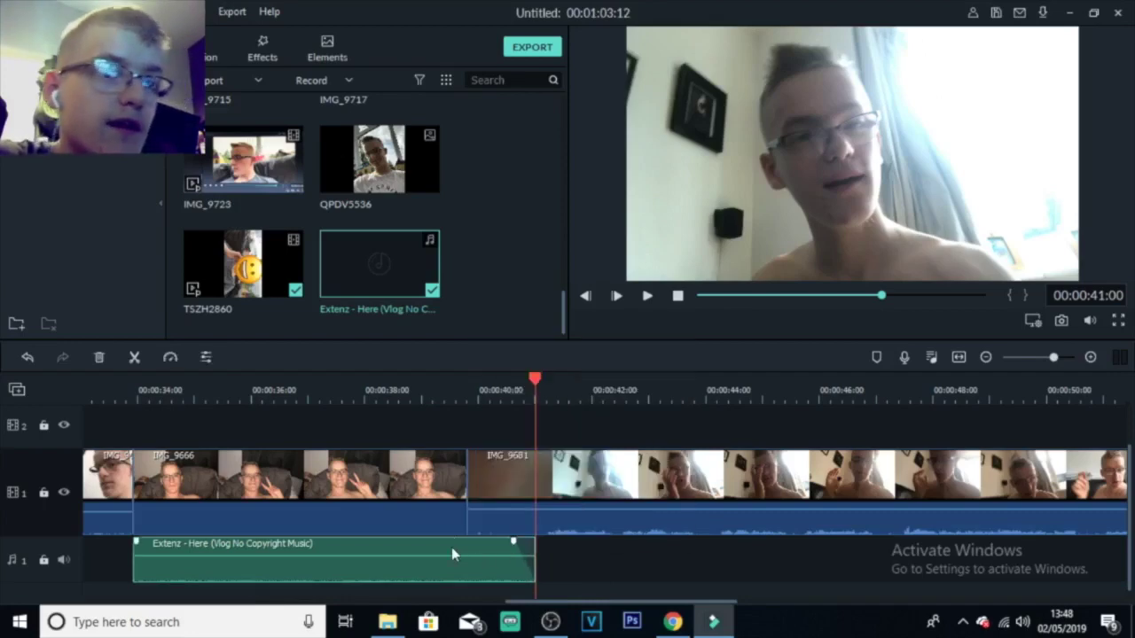
- Play back the music's fade-out across the join between IMG_9666 and IMG_9681
{"action": "left_click", "coordinate": [463, 386]}
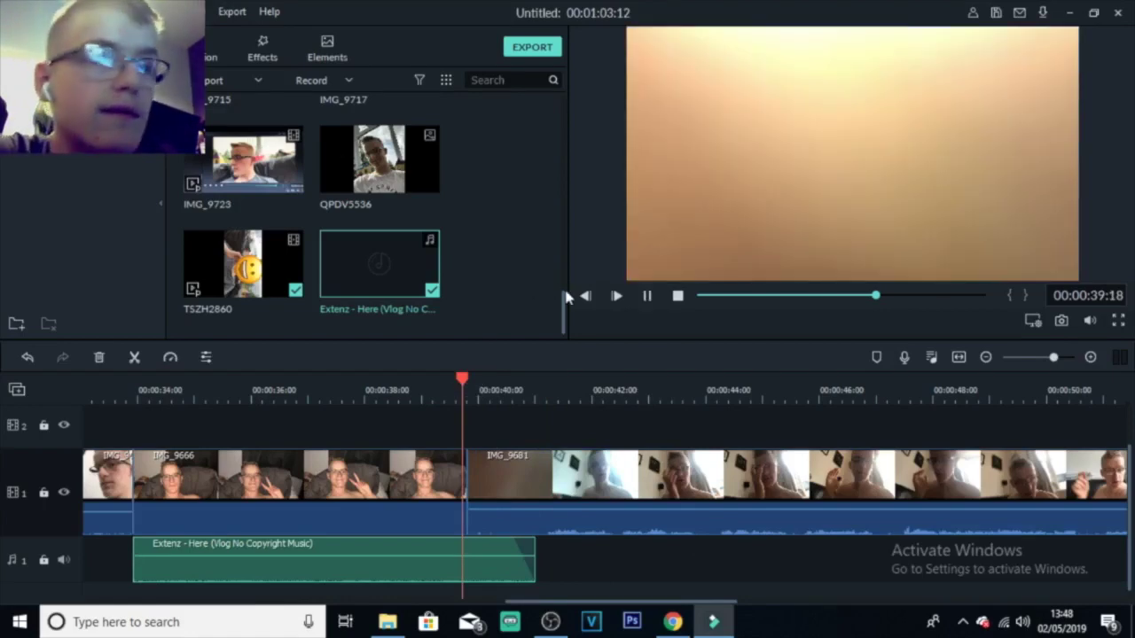
{"action": "key", "text": "space"}
{"action": "left_click", "coordinate": [494, 393]}
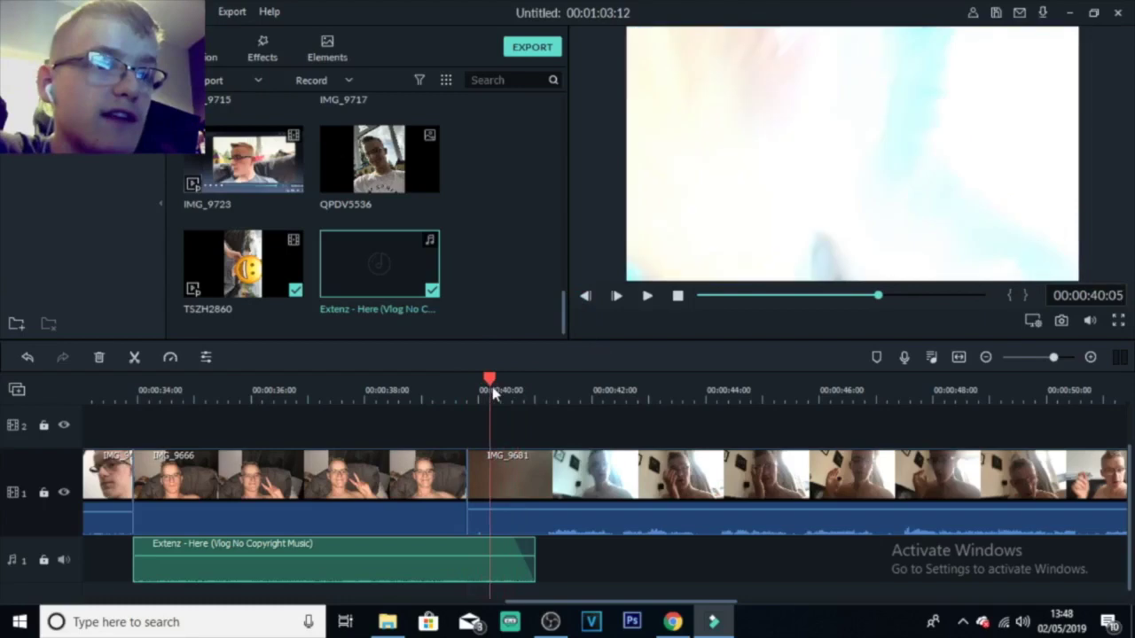
{"action": "key", "text": "space"}
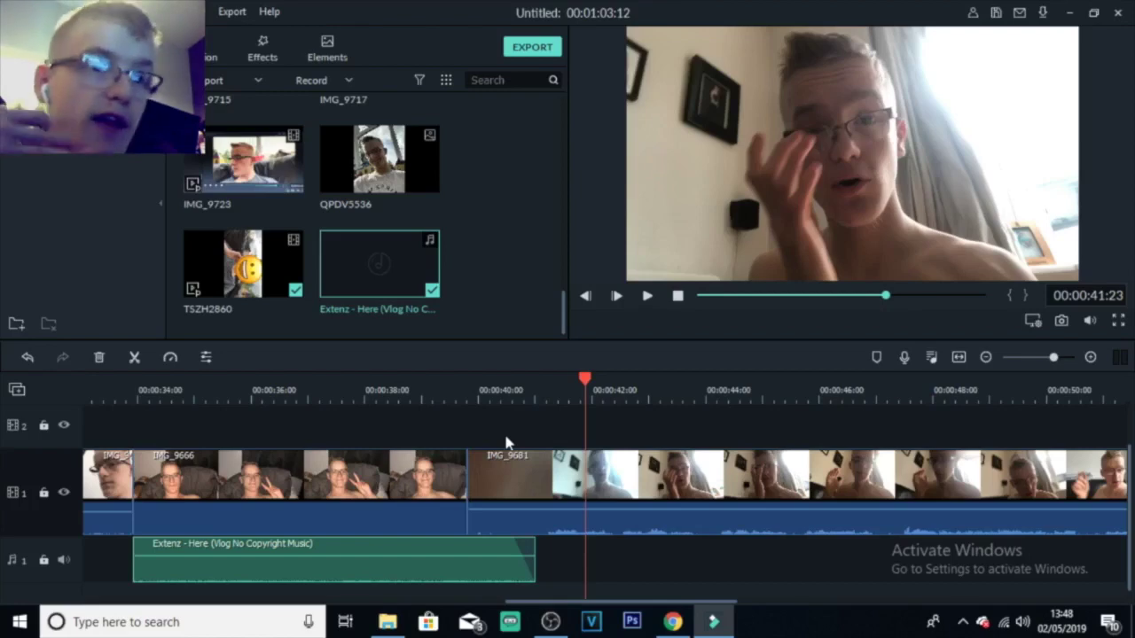
- Split IMG_9681 at 00:00:42:09 and remove the few frames that follow, closing the gap
{"action": "left_click_drag", "start_coordinate": [566, 602], "coordinate": [615, 604]}
{"action": "left_click", "coordinate": [374, 521]}
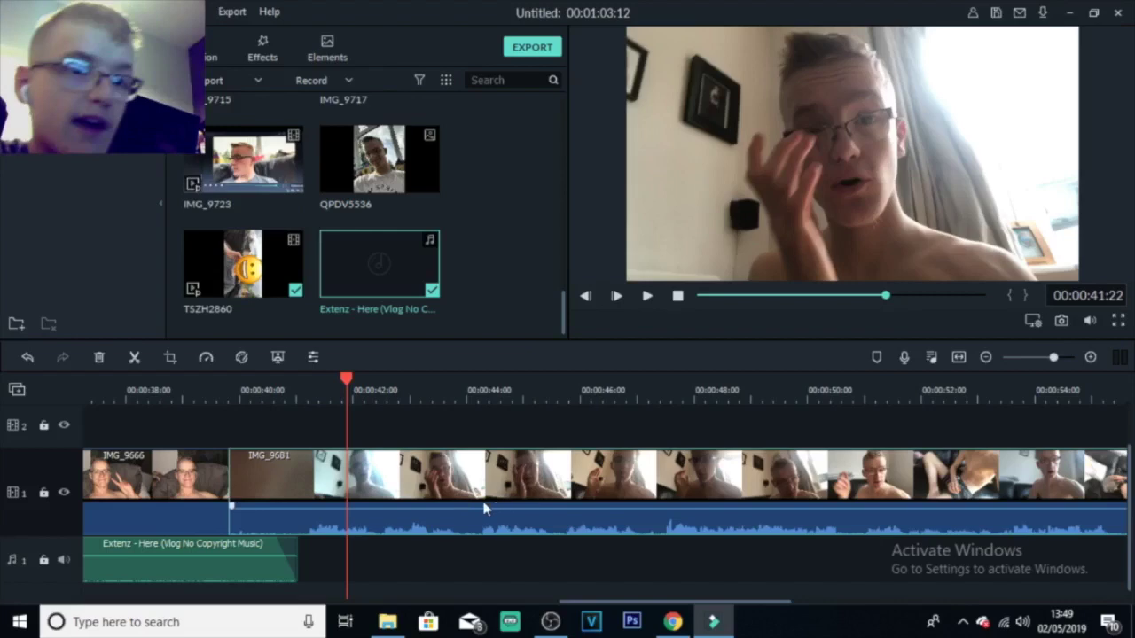
{"action": "key", "text": "space"}
{"action": "key", "text": "ctrl+b"}
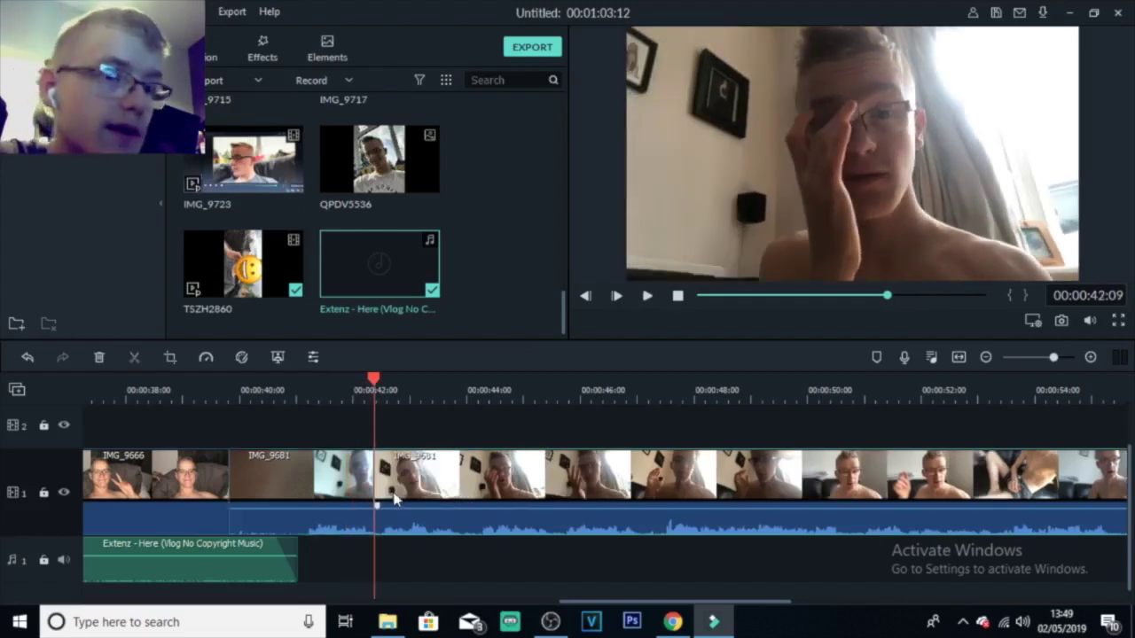
{"action": "key", "text": "space"}
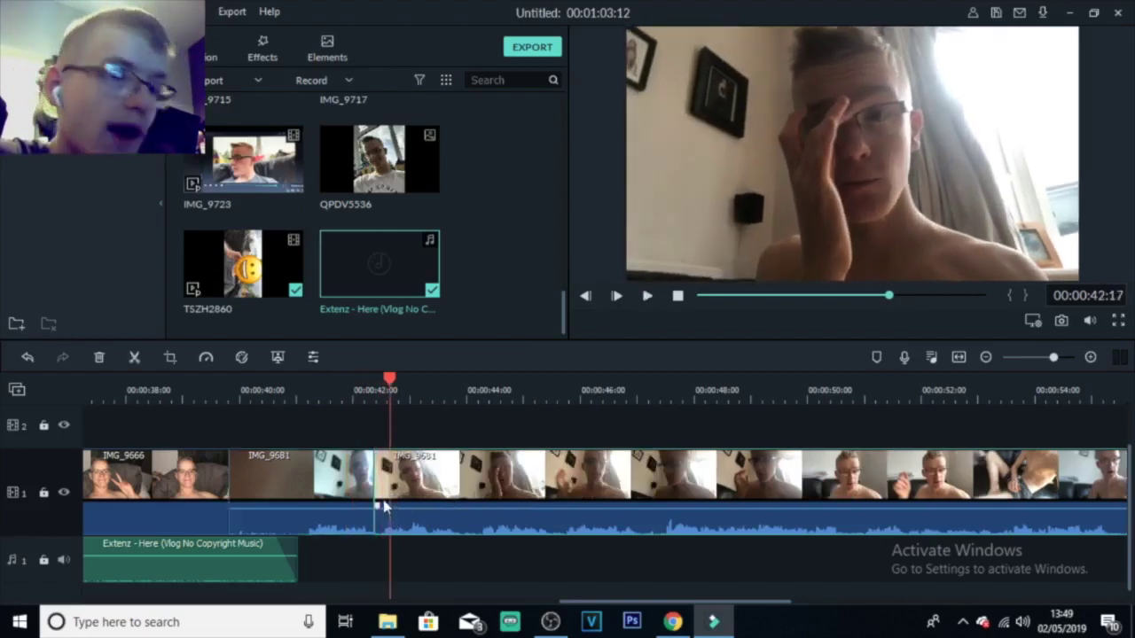
{"action": "key", "text": "ctrl+b"}
{"action": "left_click_drag", "start_coordinate": [380, 484], "coordinate": [403, 495]}
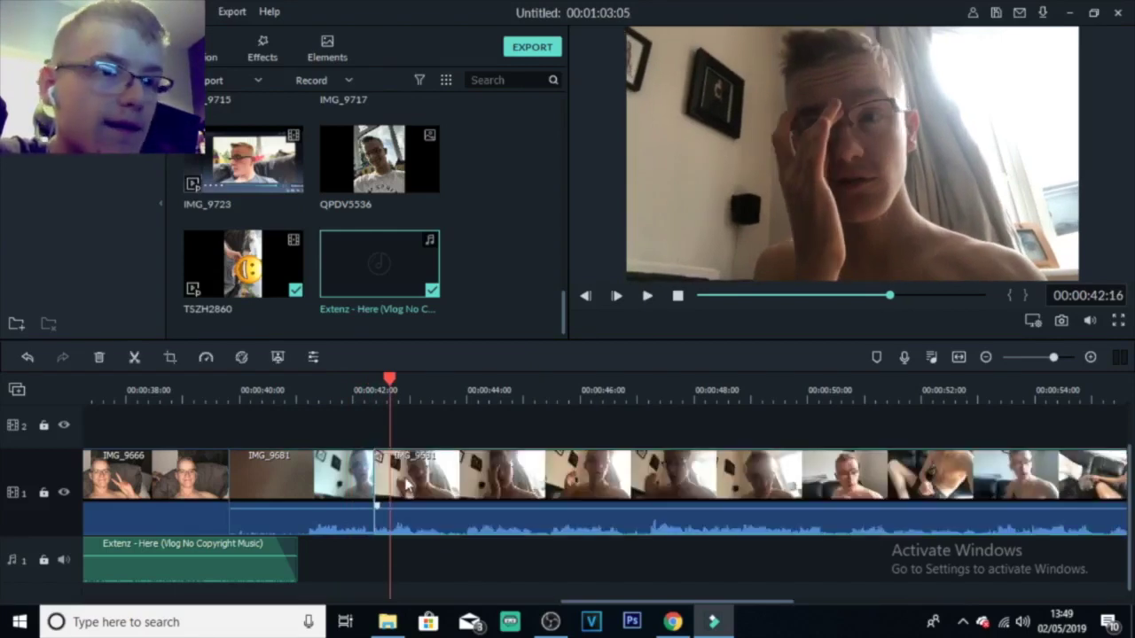
- Split IMG_9681 at 00:00:43:13 and 00:00:44:03, and delete the unwanted sections in the rest of the clip
{"action": "key", "text": "space"}
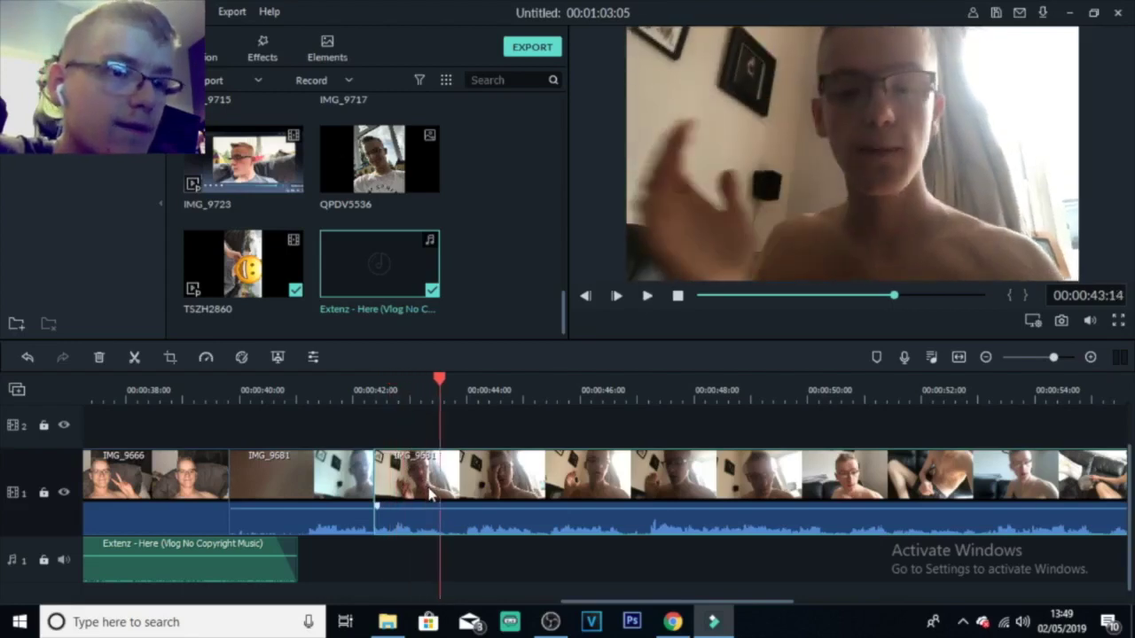
{"action": "key", "text": "ctrl+b"}
{"action": "key", "text": "space"}
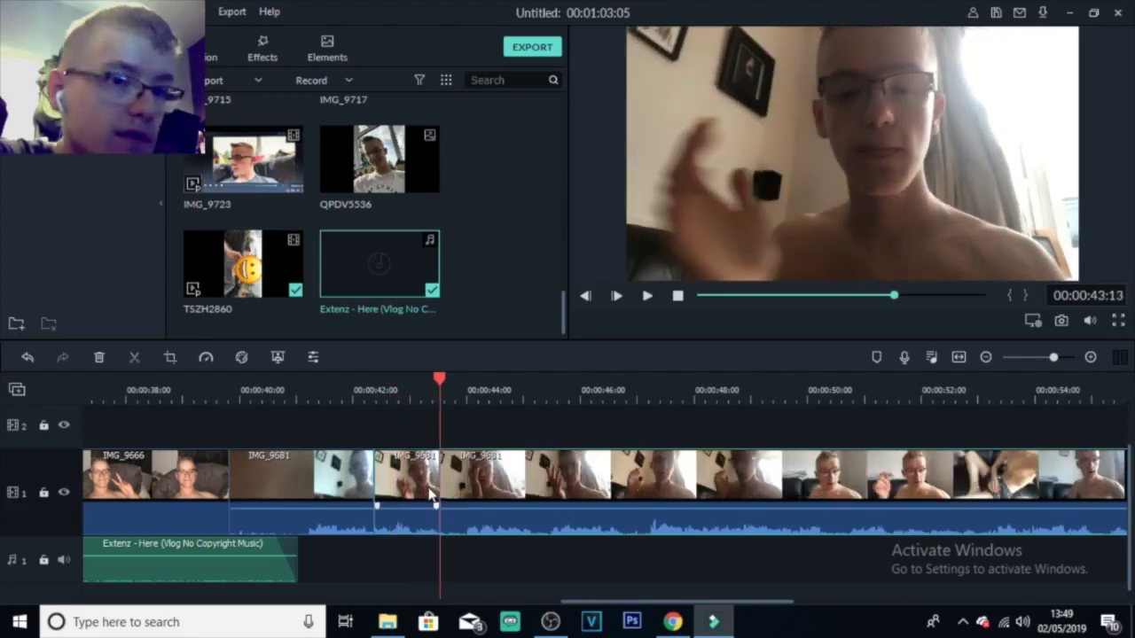
{"action": "key", "text": "space"}
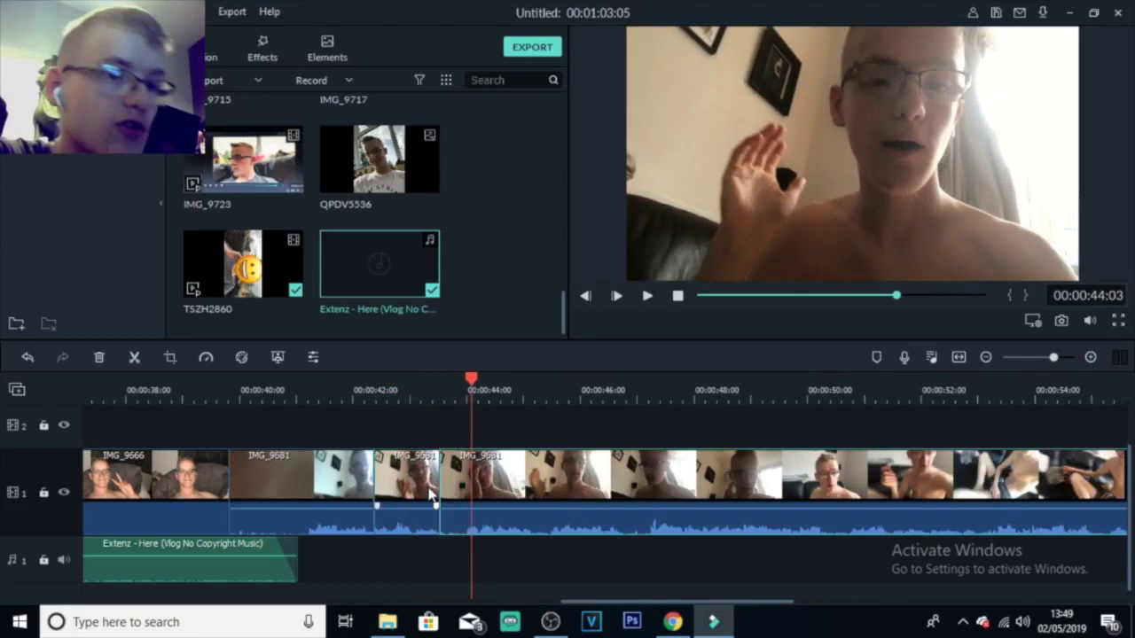
{"action": "key", "text": "ctrl+b"}
{"action": "left_click", "coordinate": [465, 479]}
{"action": "key", "text": "Delete"}
{"action": "left_click", "coordinate": [460, 471]}
{"action": "key", "text": "Delete"}
{"action": "left_click", "coordinate": [417, 392]}
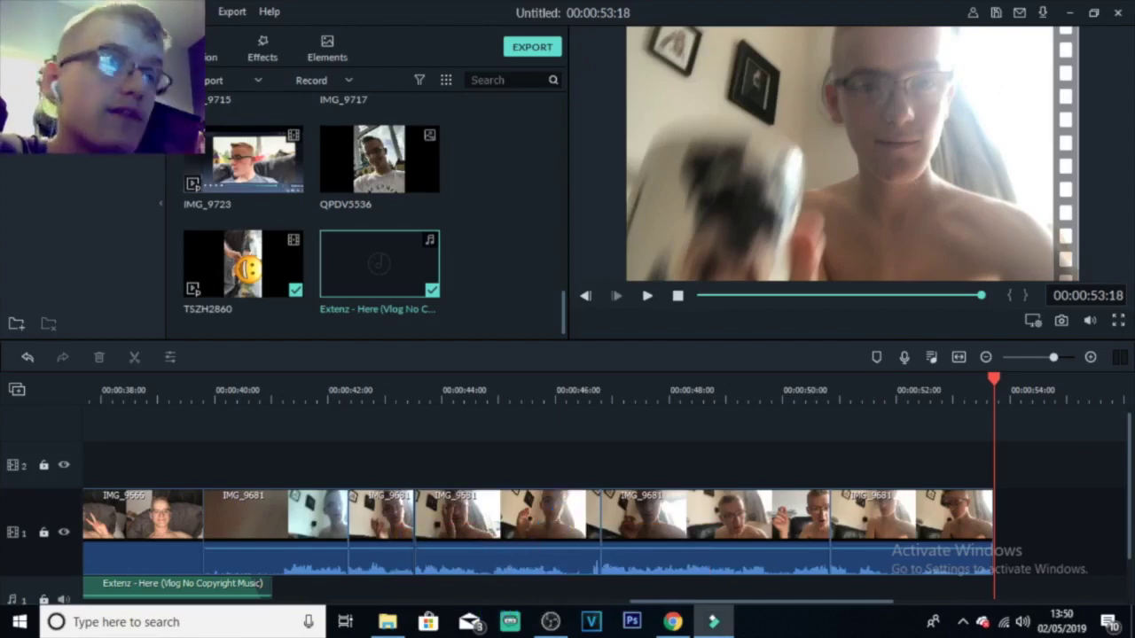
- Switch to Chrome and search Google Images for "subscribe png"
{"action": "left_click", "coordinate": [673, 621]}
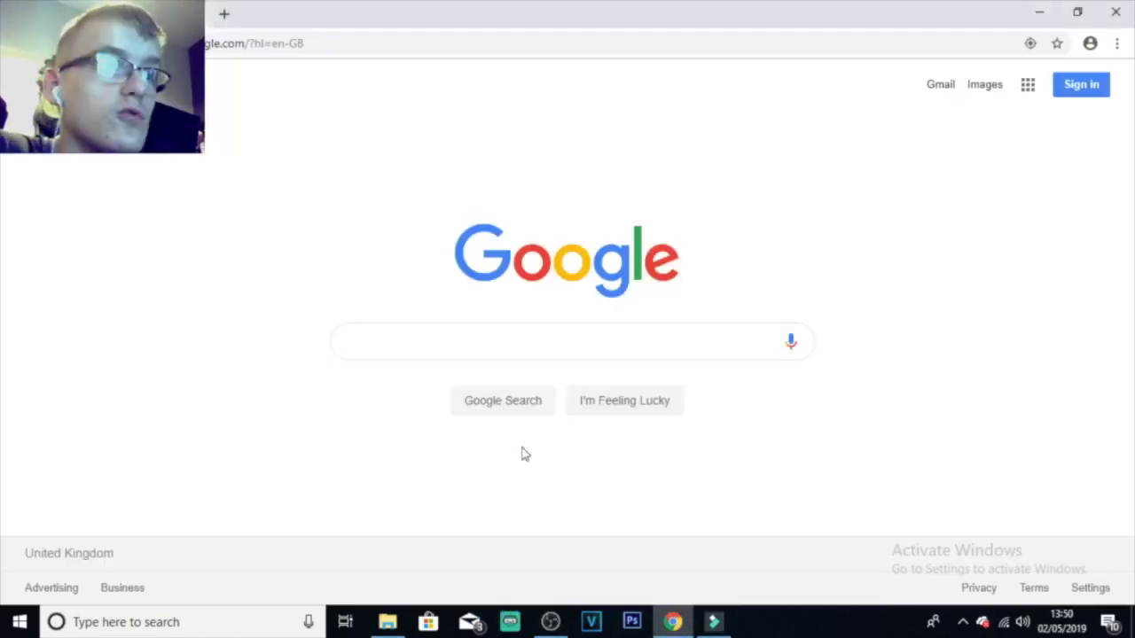
{"action": "left_click", "coordinate": [983, 84]}
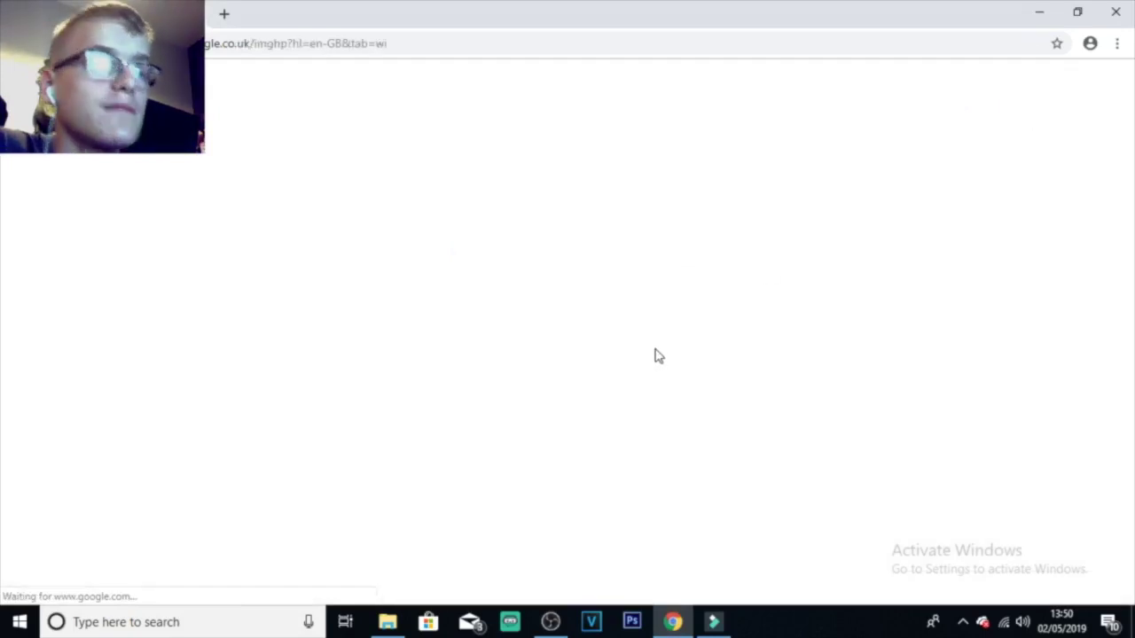
{"action": "type", "text": "subsc"}
{"action": "key", "text": "Down"}
{"action": "key", "text": "Down"}
{"action": "key", "text": "Down"}
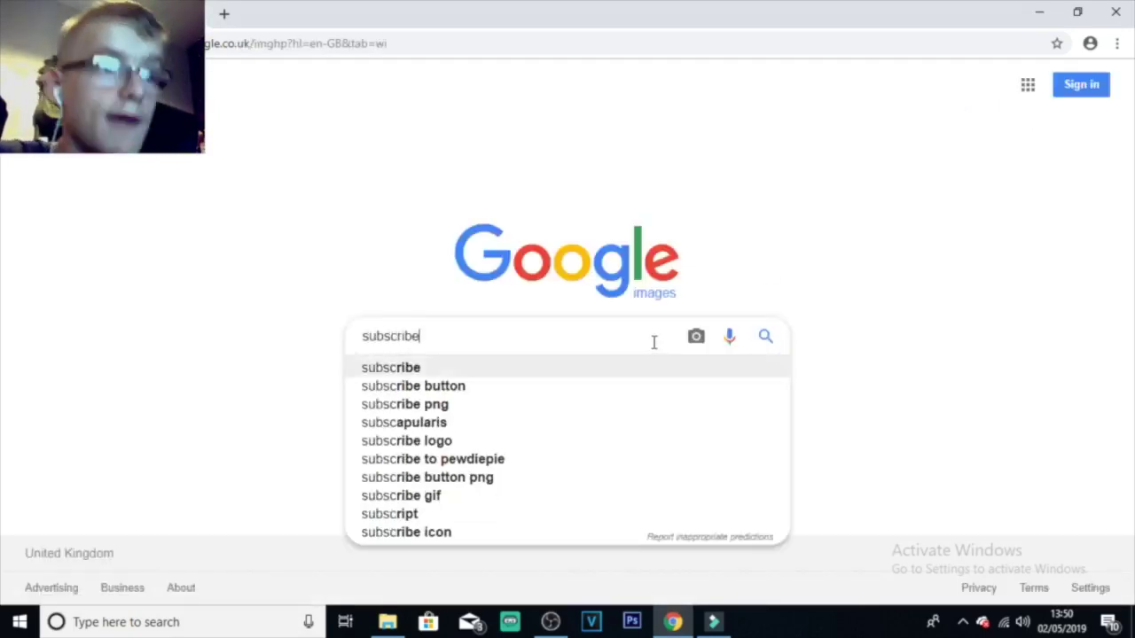
{"action": "key", "text": "Return"}
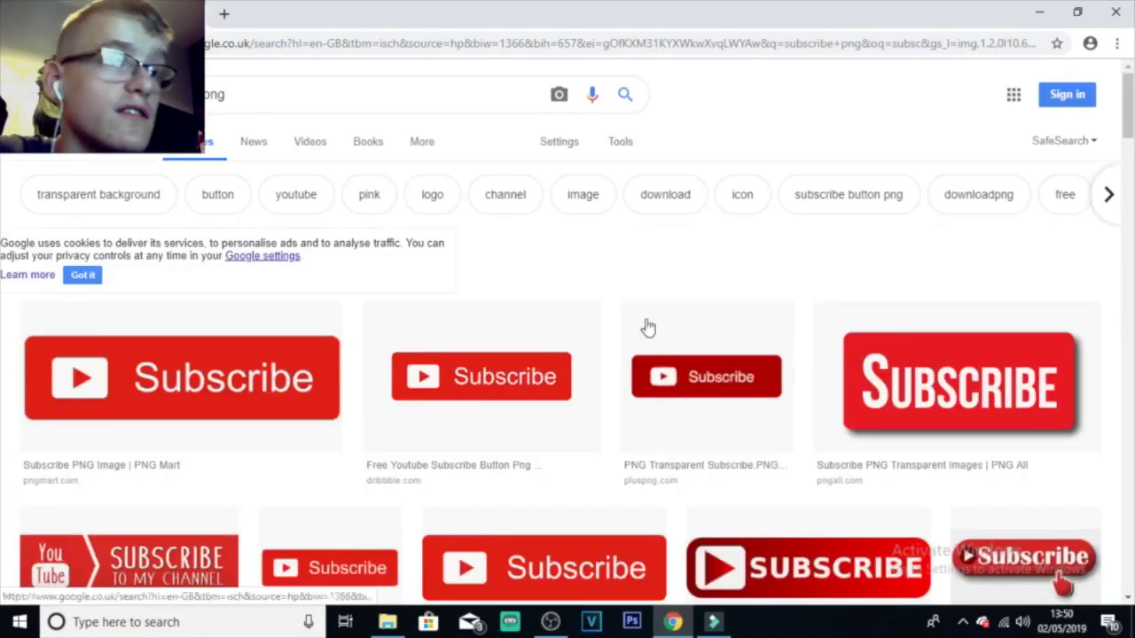
- Preview the PNG Mart Subscribe image and look at the options for saving it
{"action": "left_click", "coordinate": [286, 404]}
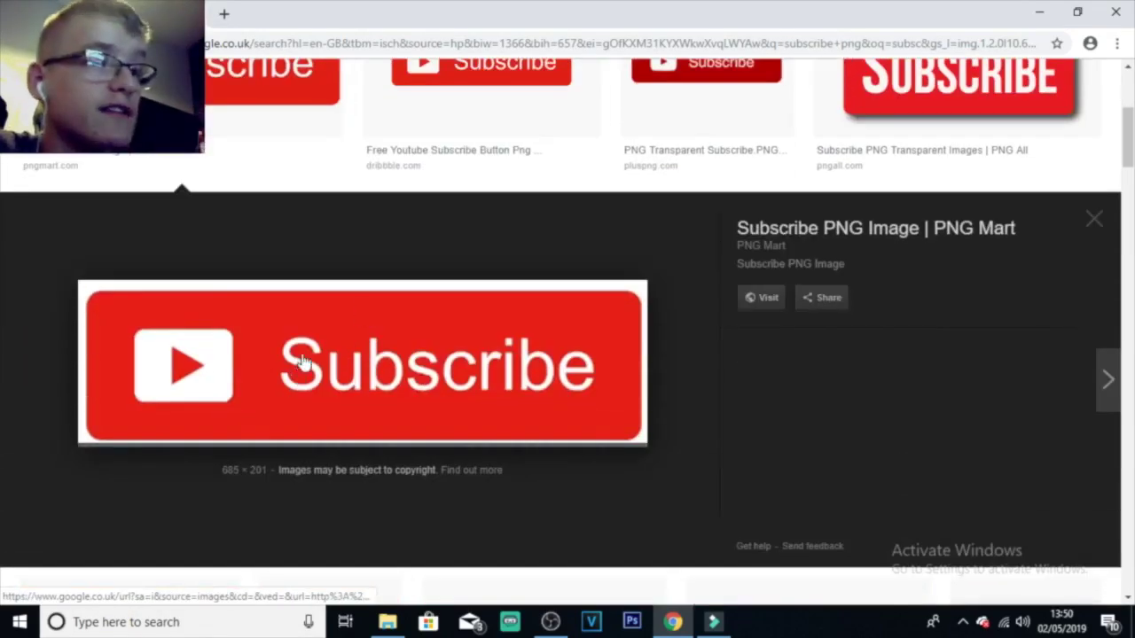
{"action": "right_click", "coordinate": [301, 359]}
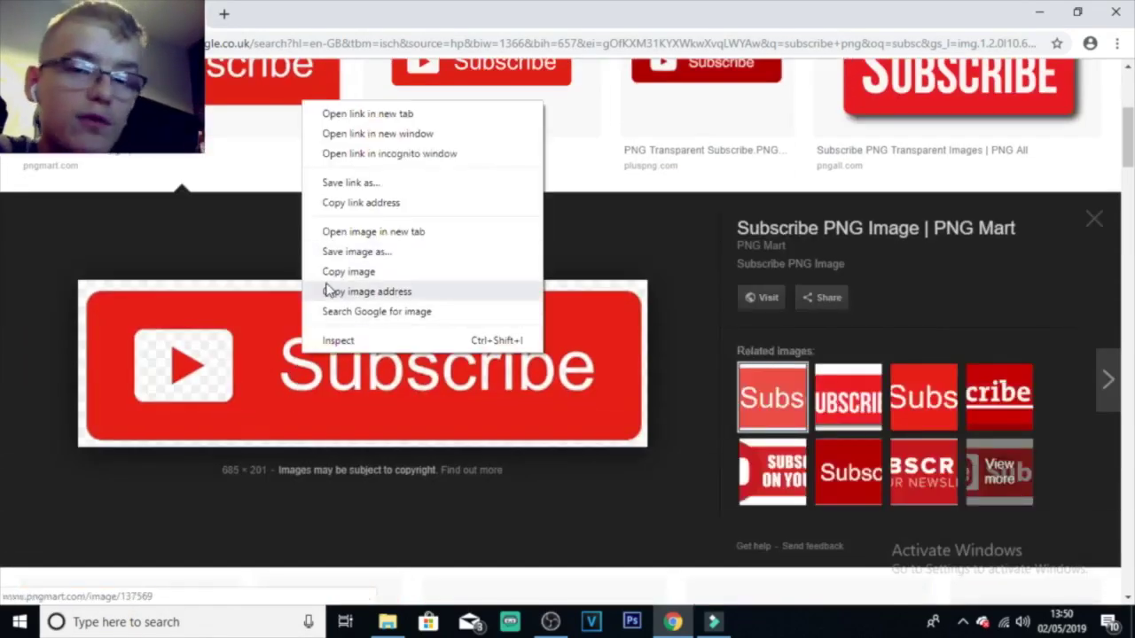
{"action": "left_click", "coordinate": [423, 532]}
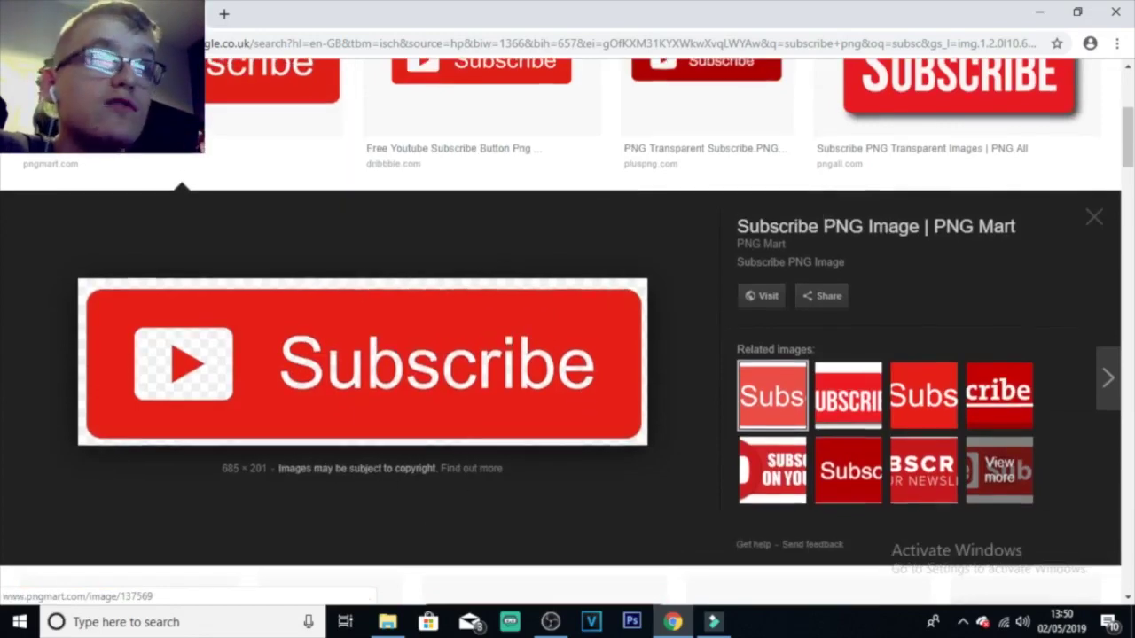
- Search Google Images for "thumbs up png"
{"action": "scroll", "coordinate": [595, 381], "scroll_direction": "up", "scroll_amount": 3}
{"action": "scroll", "coordinate": [496, 118], "scroll_direction": "up", "scroll_amount": 1}
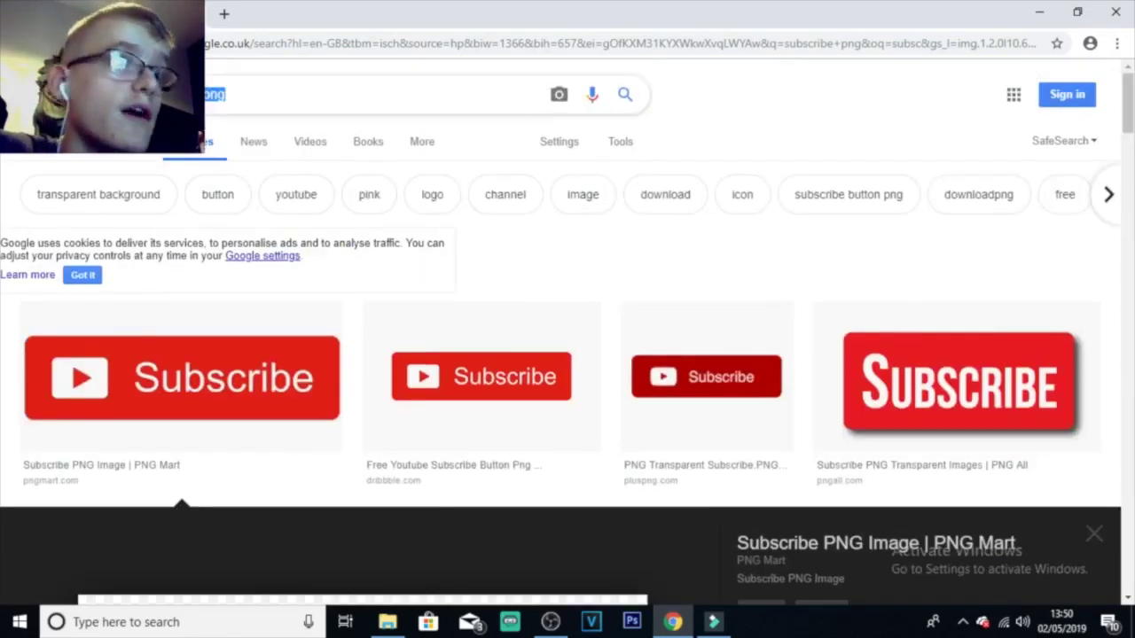
{"action": "type", "text": "thumbs up p"}
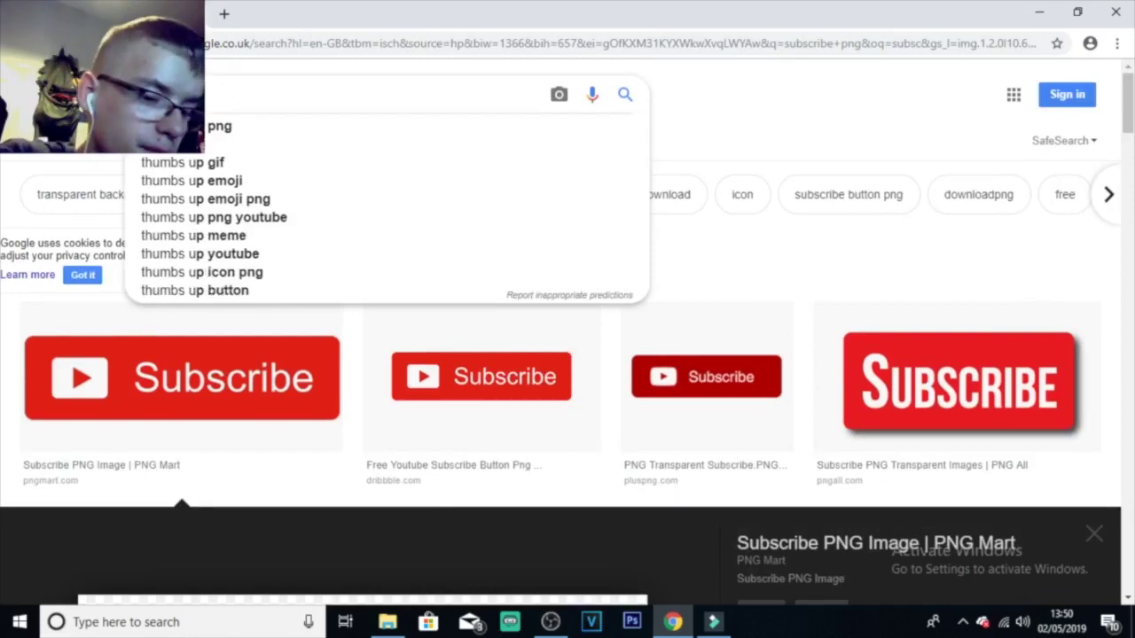
{"action": "type", "text": "ng"}
{"action": "key", "text": "Return"}
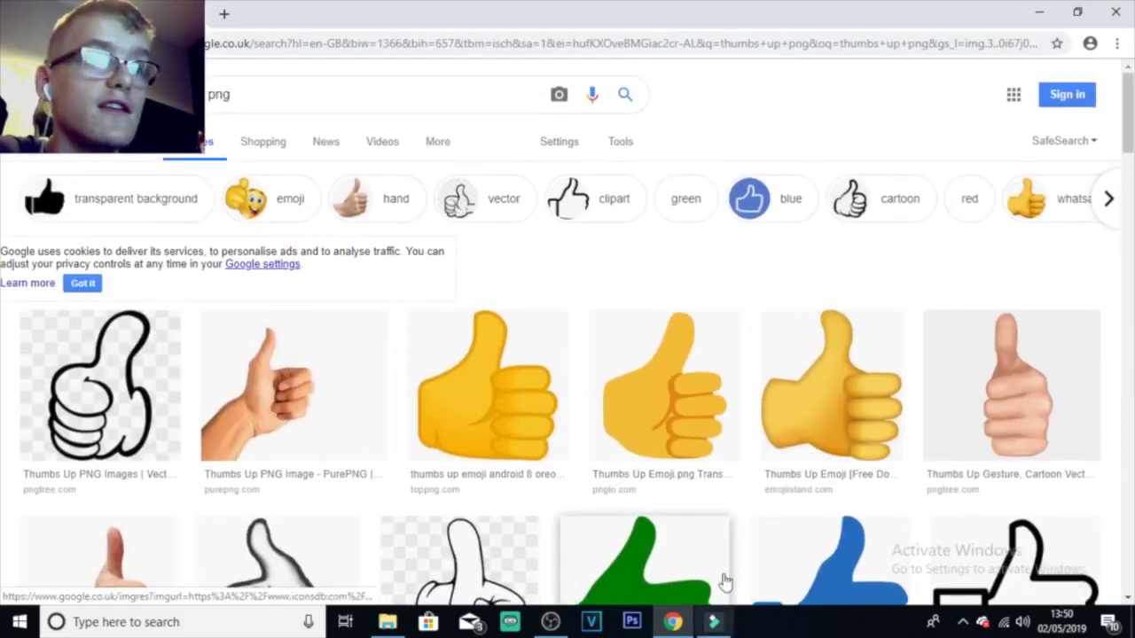
- Switch back to Filmora and import the subscribe image and Thumbs_Up from the Desktop folder "Icons for vlogs"
{"action": "left_click", "coordinate": [713, 622]}
{"action": "left_click", "coordinate": [239, 79]}
{"action": "left_click", "coordinate": [227, 99]}
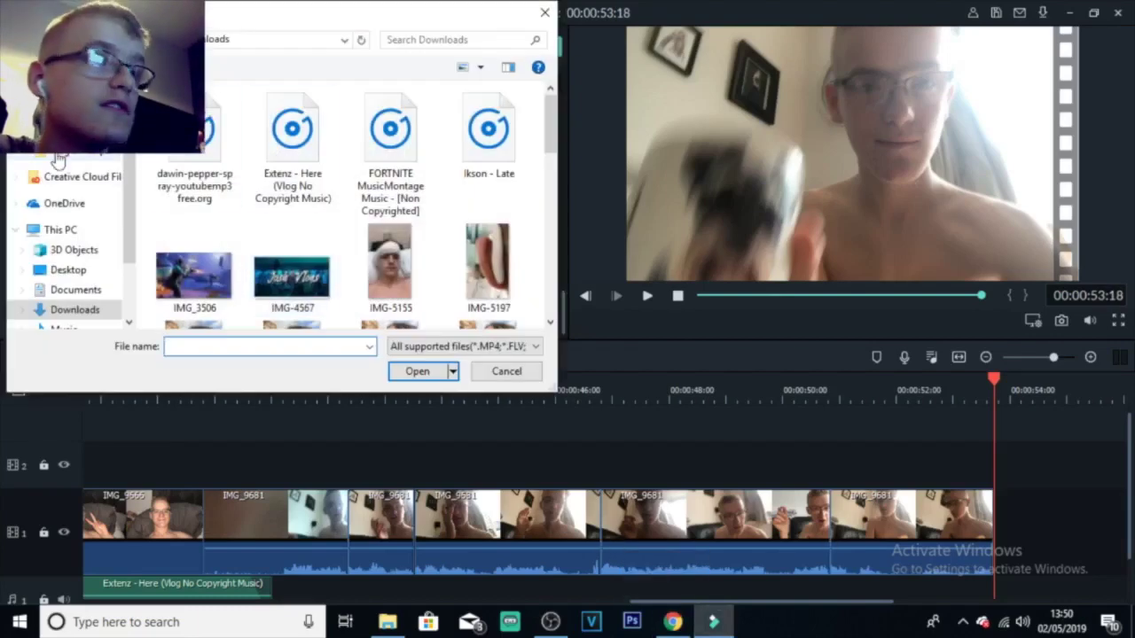
{"action": "left_click", "coordinate": [71, 271]}
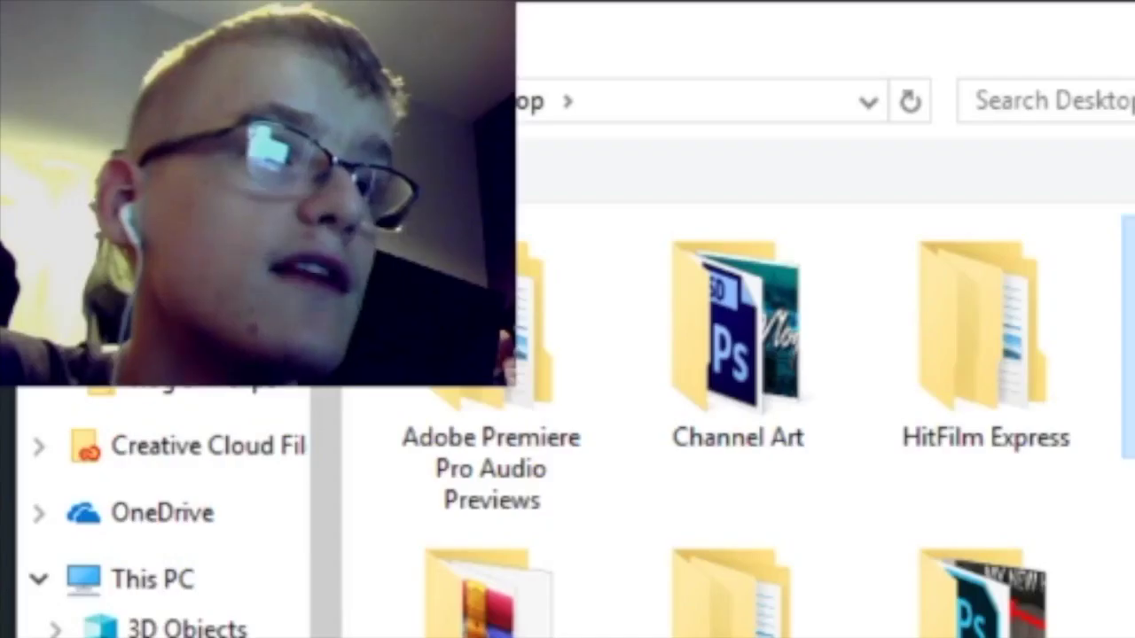
{"action": "double_click", "coordinate": [892, 367]}
{"action": "left_click_drag", "start_coordinate": [368, 208], "coordinate": [833, 530]}
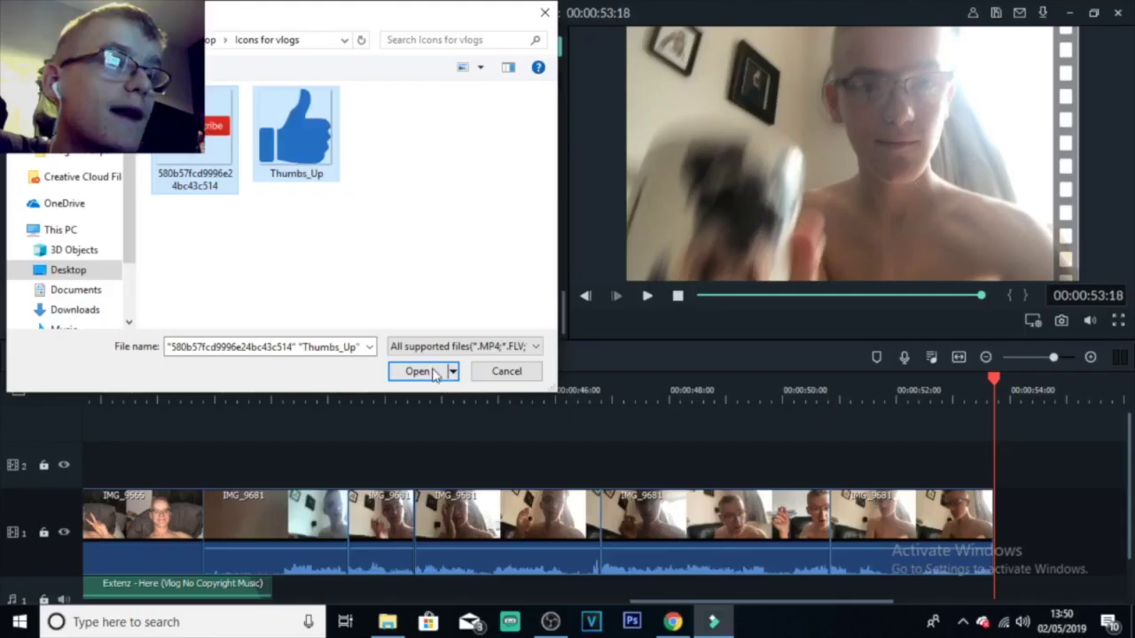
{"action": "left_click", "coordinate": [435, 373]}
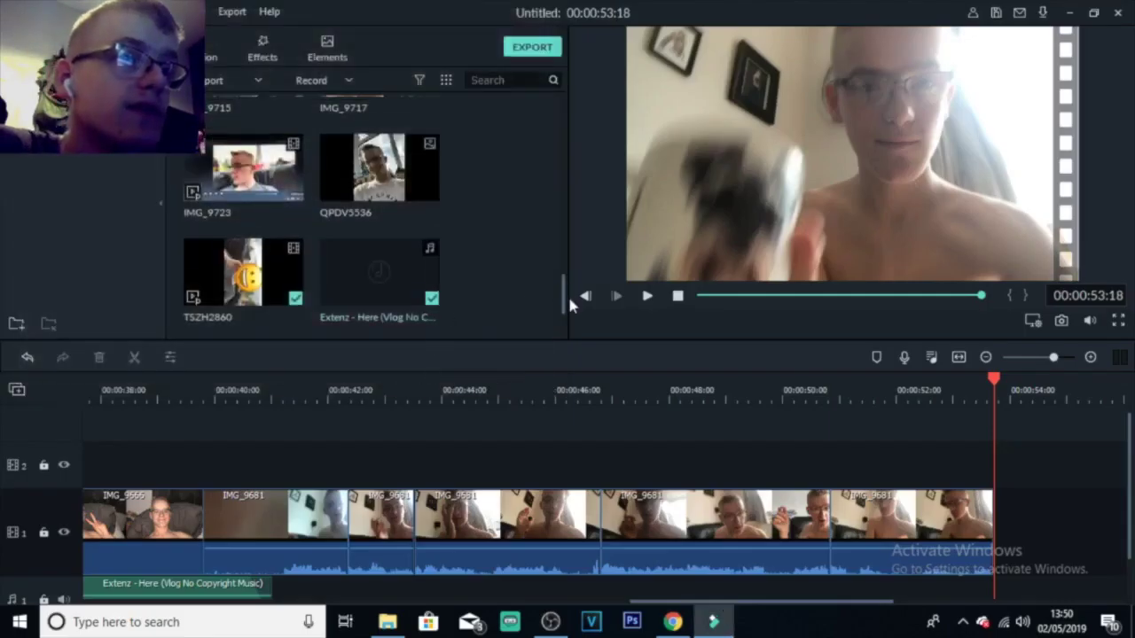
- Place the subscribe and Thumbs_Up images on video track 2 from 00:00:42:11 and preview the subscribe image over IMG_9681
{"action": "left_click_drag", "start_coordinate": [565, 302], "coordinate": [565, 336]}
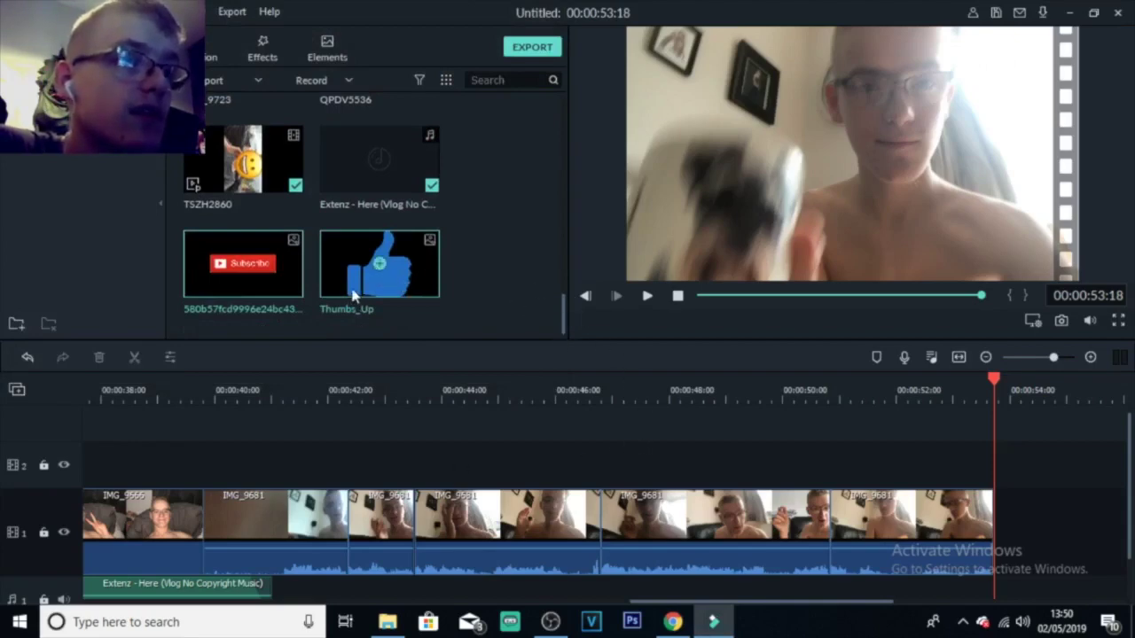
{"action": "left_click_drag", "start_coordinate": [460, 317], "coordinate": [353, 463]}
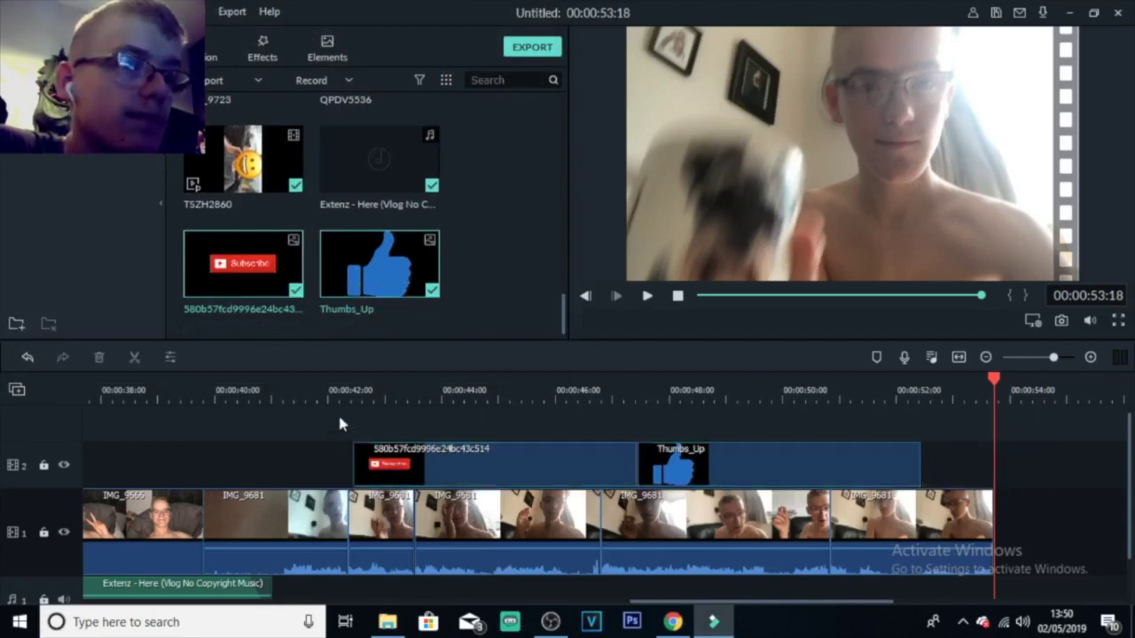
{"action": "left_click", "coordinate": [353, 387]}
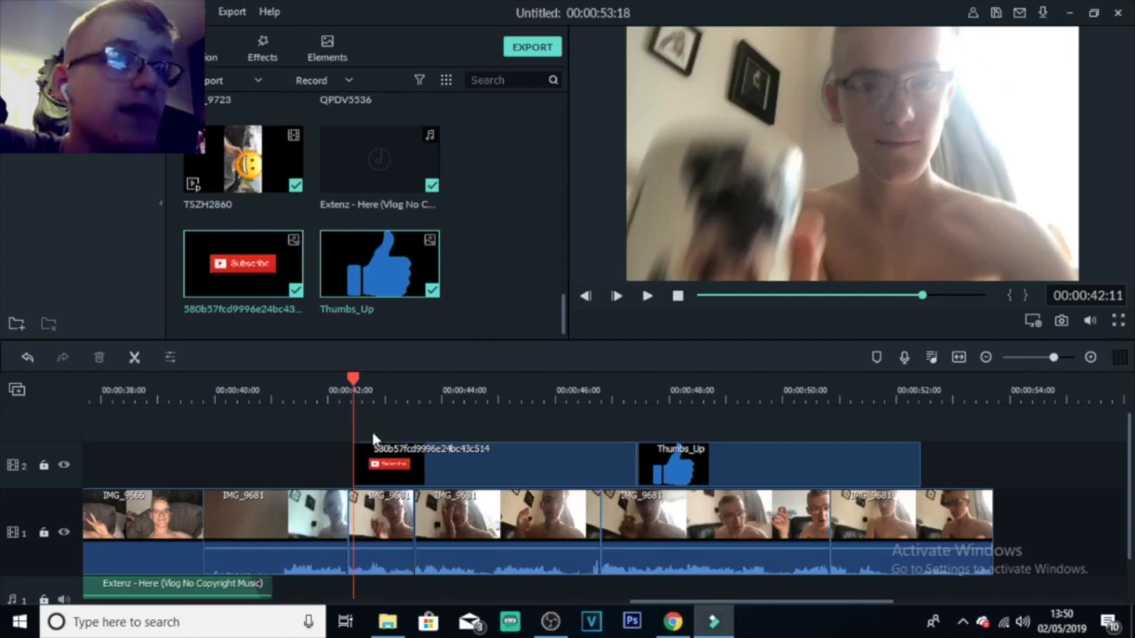
{"action": "key", "text": "space"}
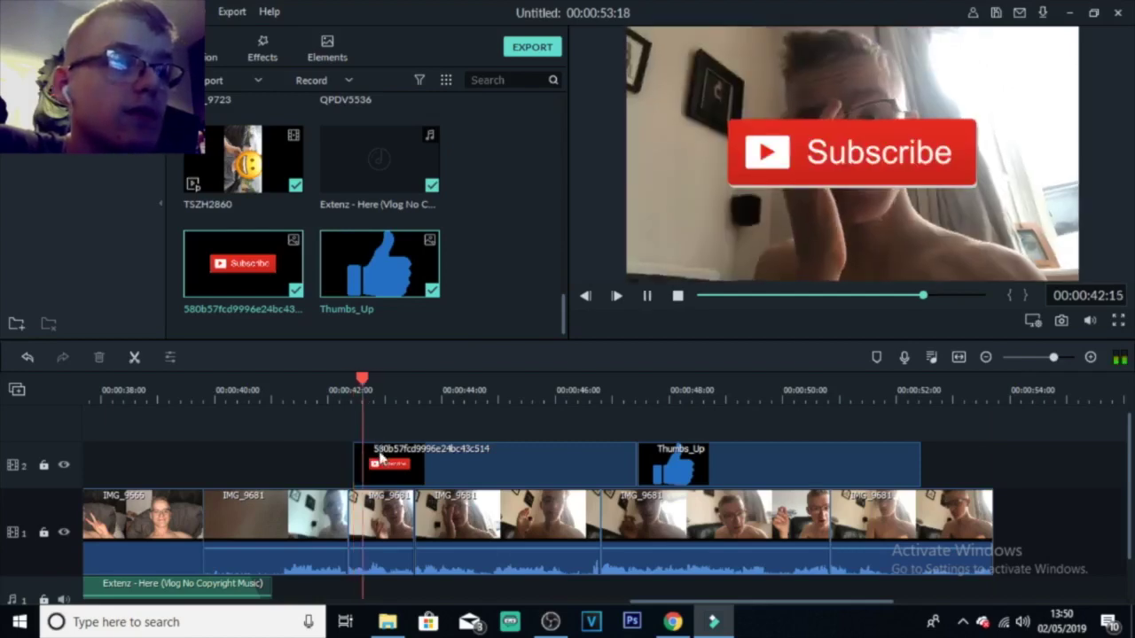
{"action": "double_click", "coordinate": [438, 470]}
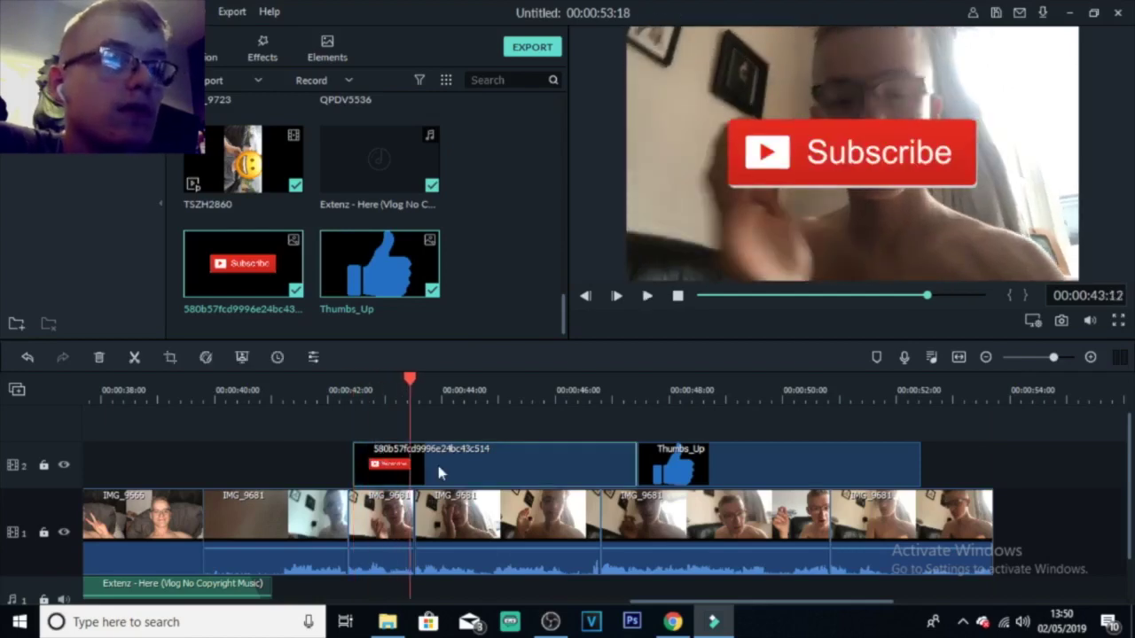
{"action": "left_click", "coordinate": [554, 320]}
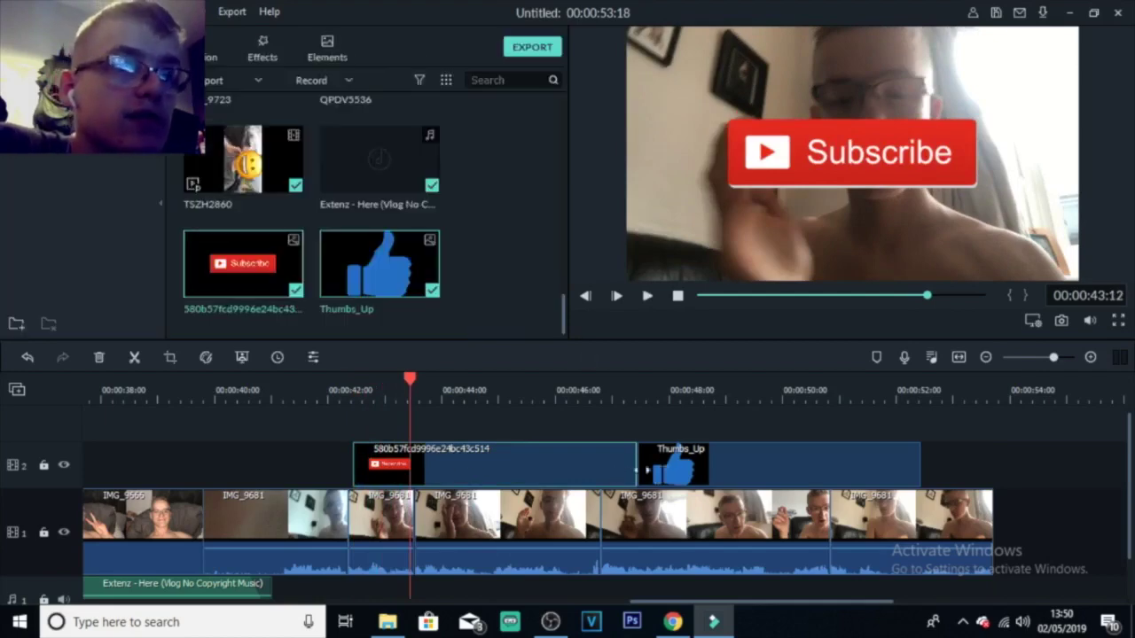
- Trim the subscribe image to about 2.4 seconds, shrink it, place it at the frame's bottom centre, and preview it
{"action": "left_click_drag", "start_coordinate": [636, 465], "coordinate": [488, 465]}
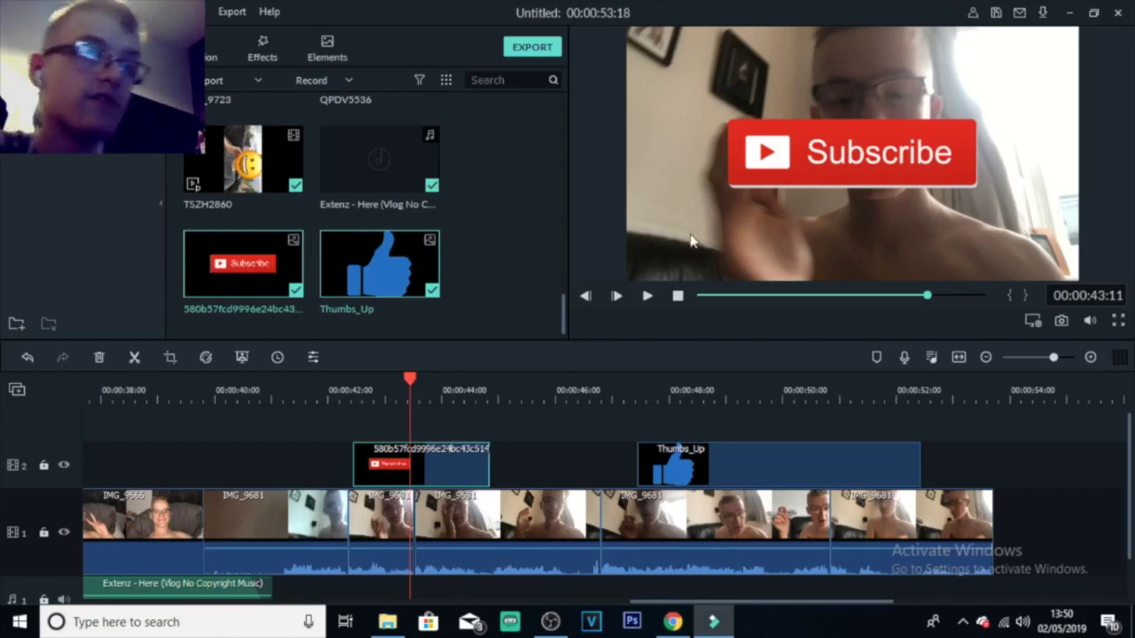
{"action": "left_click", "coordinate": [808, 176]}
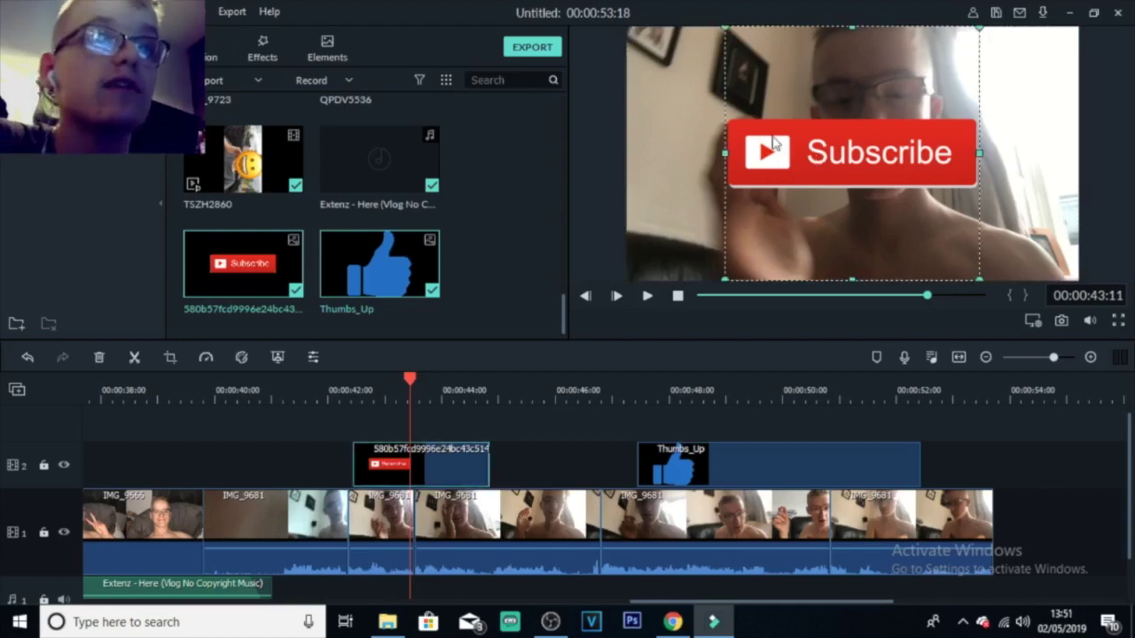
{"action": "left_click_drag", "start_coordinate": [725, 29], "coordinate": [866, 175]}
{"action": "left_click_drag", "start_coordinate": [894, 232], "coordinate": [830, 264]}
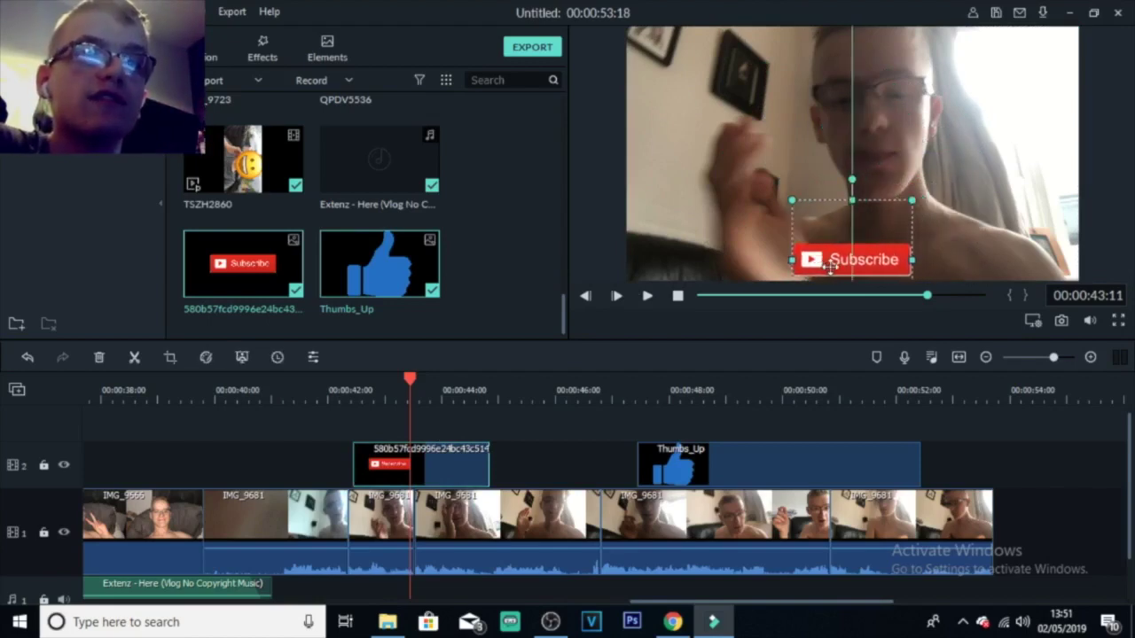
{"action": "left_click", "coordinate": [349, 379]}
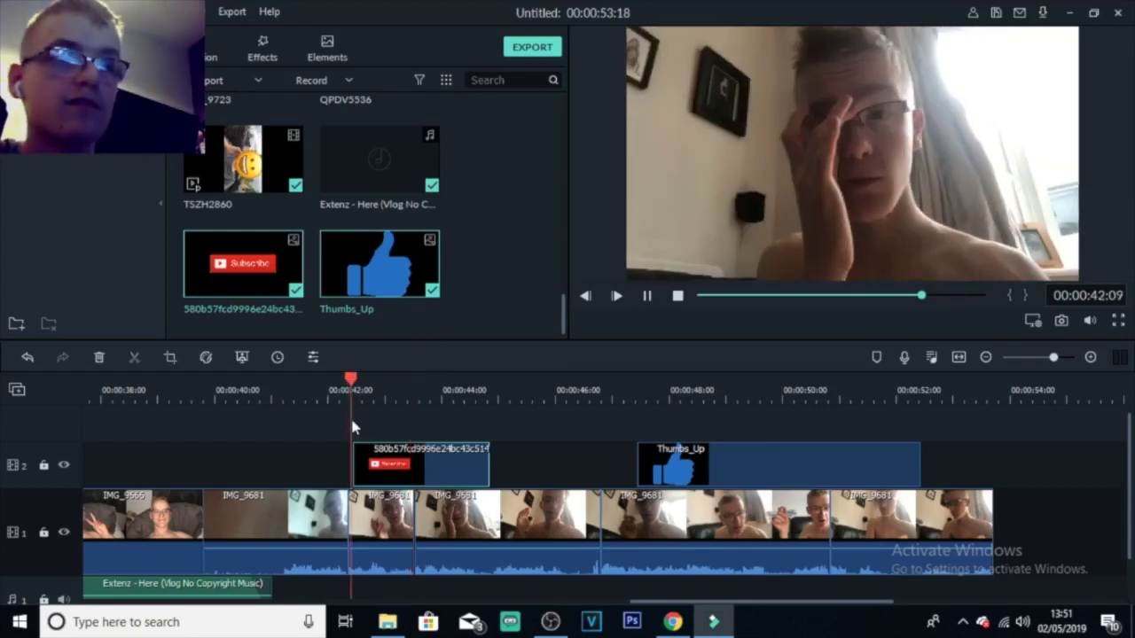
{"action": "key", "text": "space"}
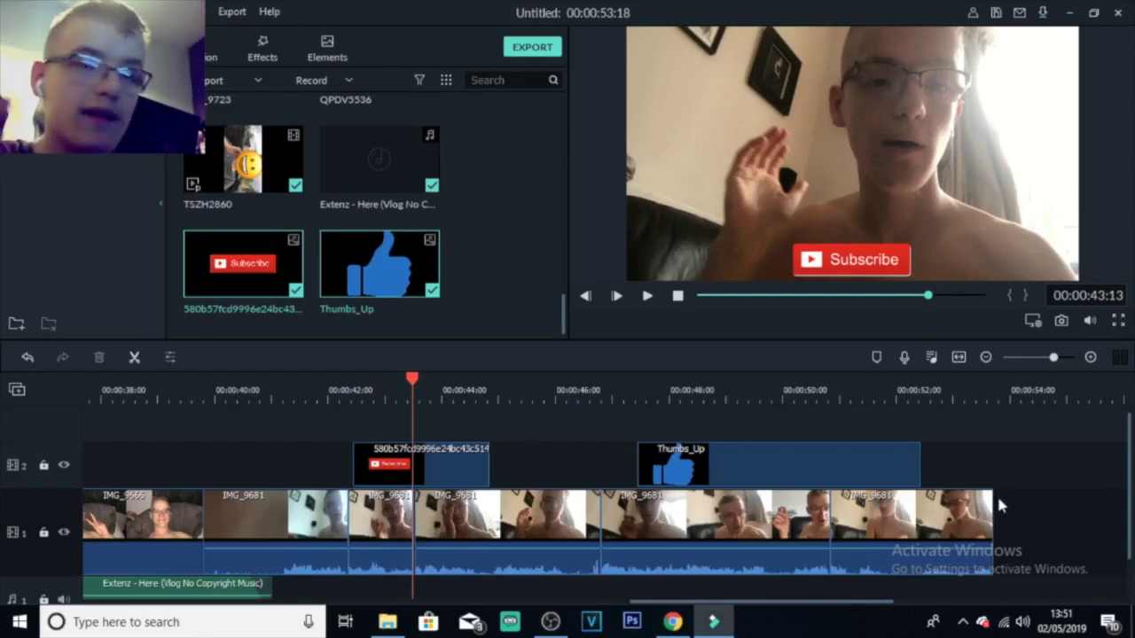
- Add the Cross Roll 7 transition at the cut between TSZH2860 and the first IMG_9619 clip
{"action": "left_click", "coordinate": [506, 236]}
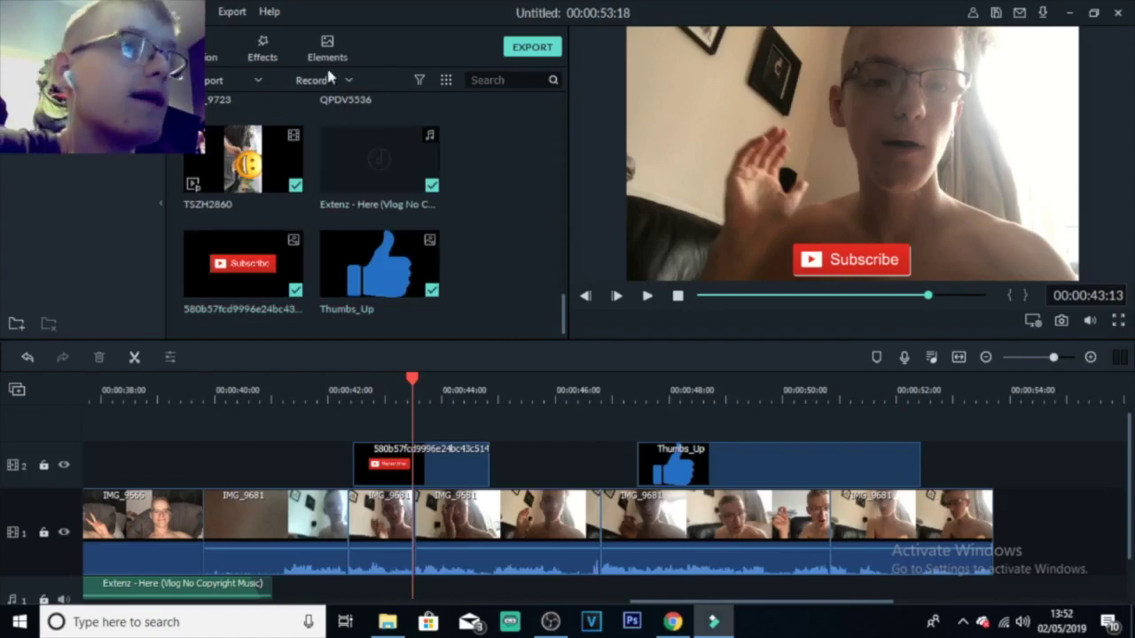
{"action": "left_click", "coordinate": [205, 54]}
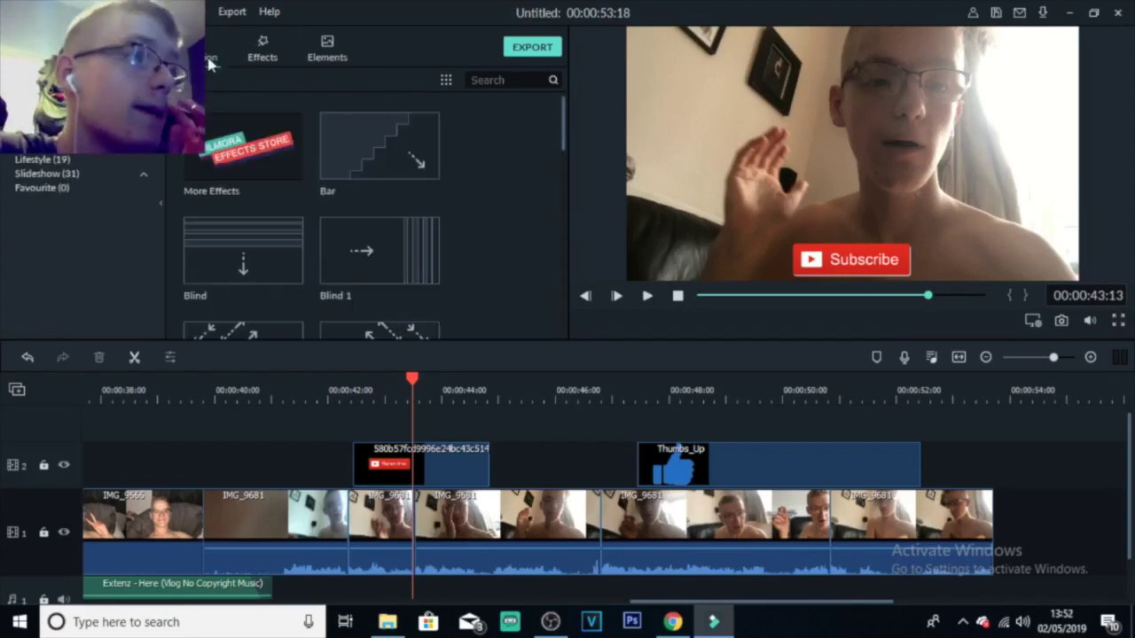
{"action": "left_click_drag", "start_coordinate": [564, 133], "coordinate": [565, 108]}
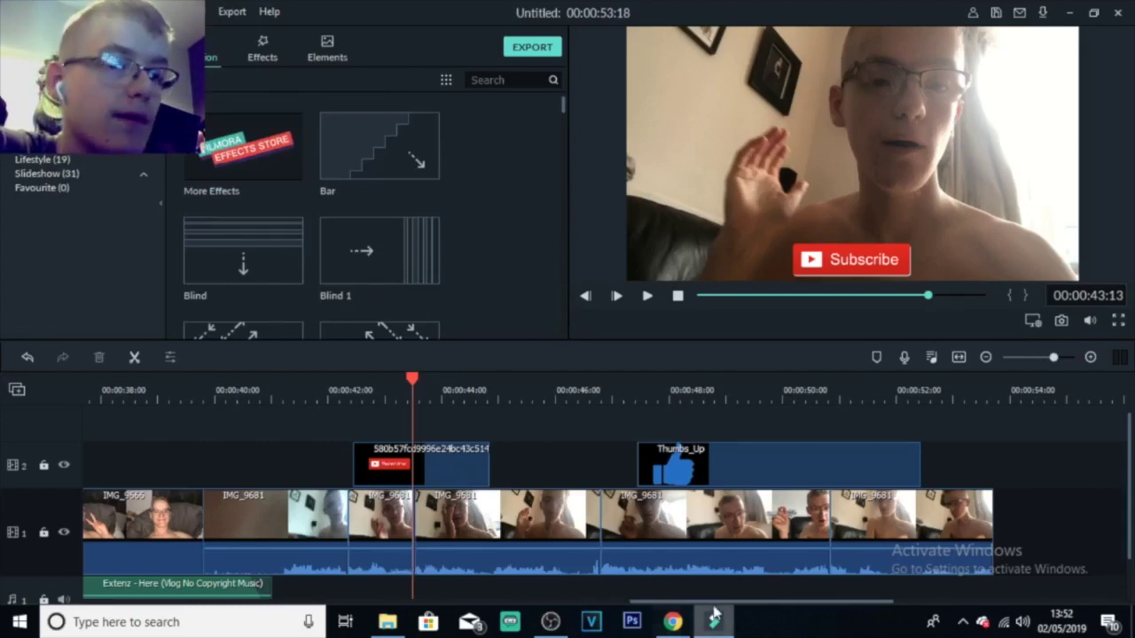
{"action": "left_click_drag", "start_coordinate": [802, 603], "coordinate": [142, 596]}
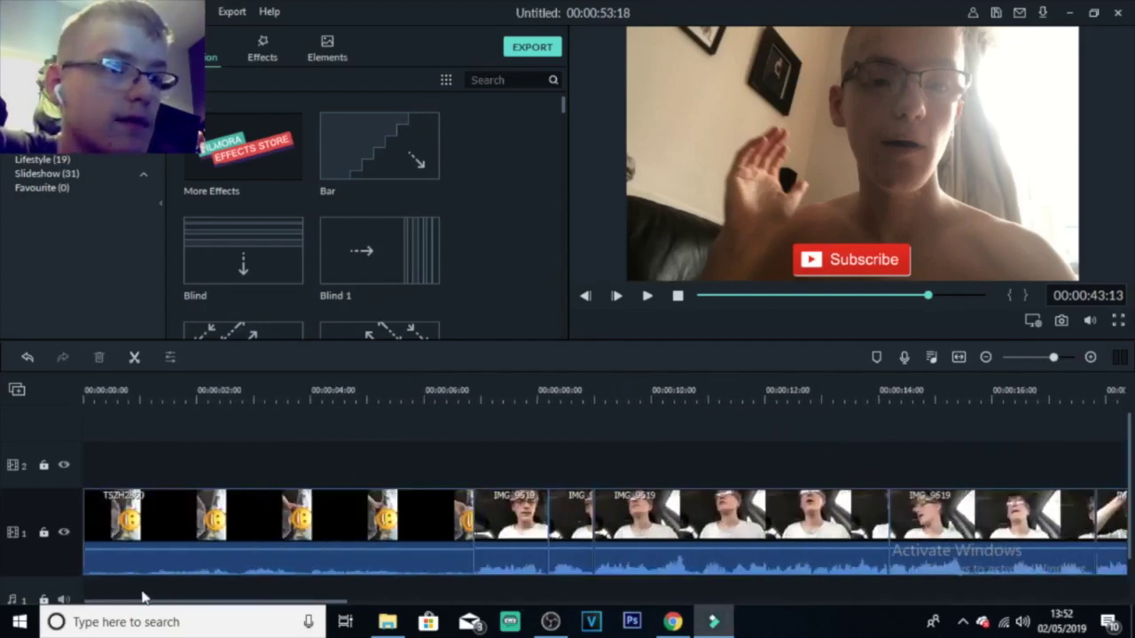
{"action": "left_click", "coordinate": [472, 393]}
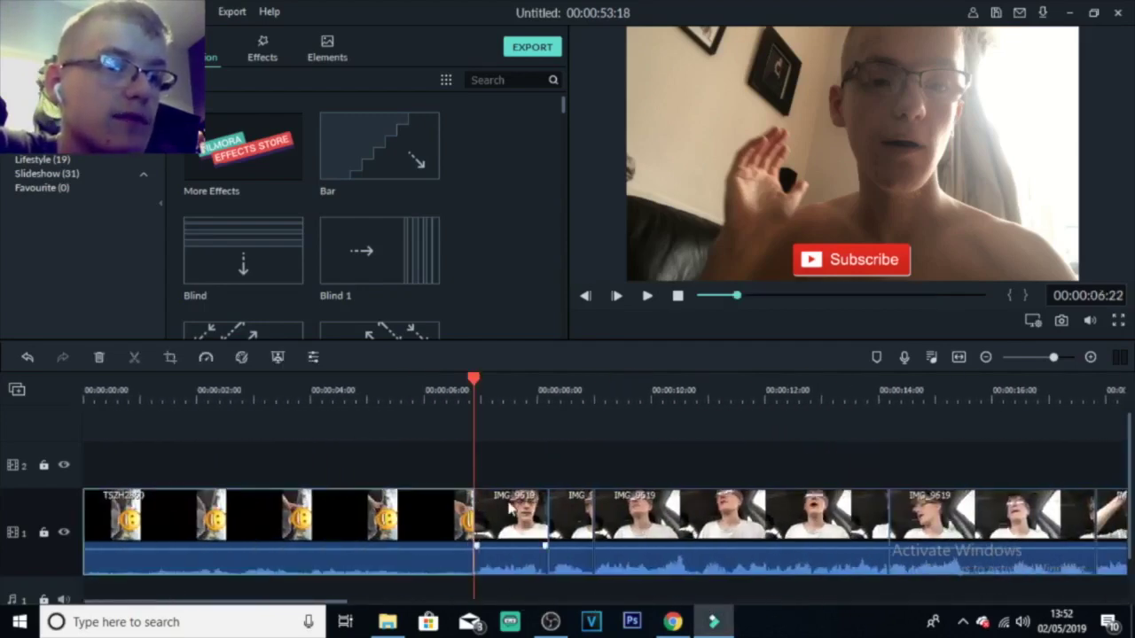
{"action": "left_click", "coordinate": [406, 534]}
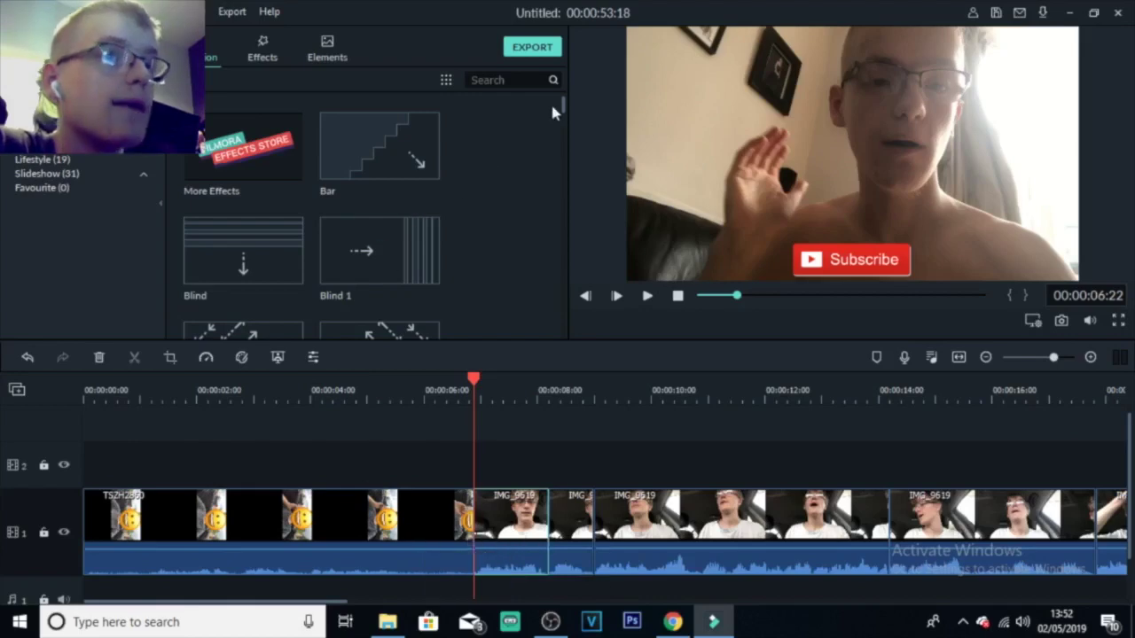
{"action": "left_click_drag", "start_coordinate": [559, 98], "coordinate": [574, 136]}
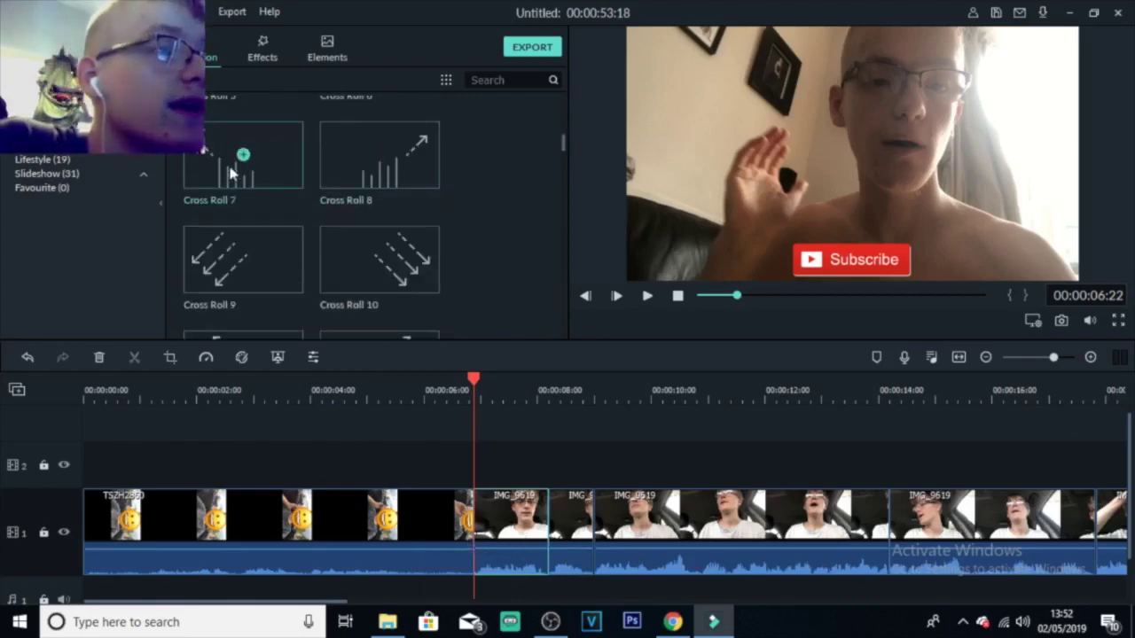
{"action": "left_click_drag", "start_coordinate": [474, 525], "coordinate": [538, 534]}
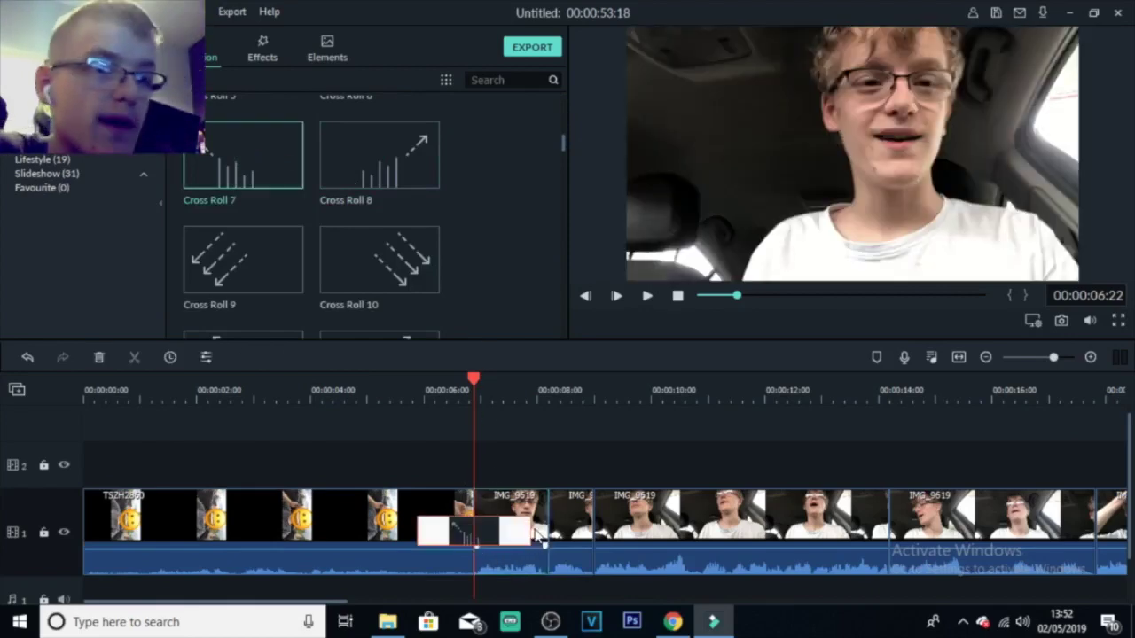
- Shorten the Cross Roll 7 transition to about 0.8 seconds and preview it from 00:00:05:22
{"action": "left_click", "coordinate": [486, 532]}
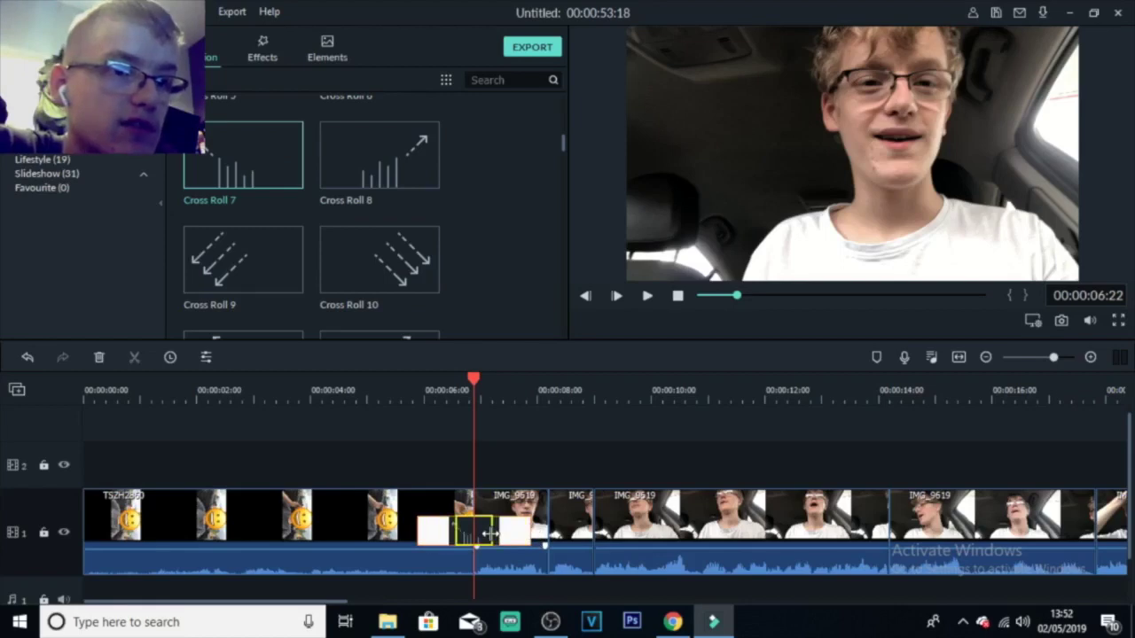
{"action": "left_click", "coordinate": [447, 425]}
{"action": "key", "text": "shift+Left"}
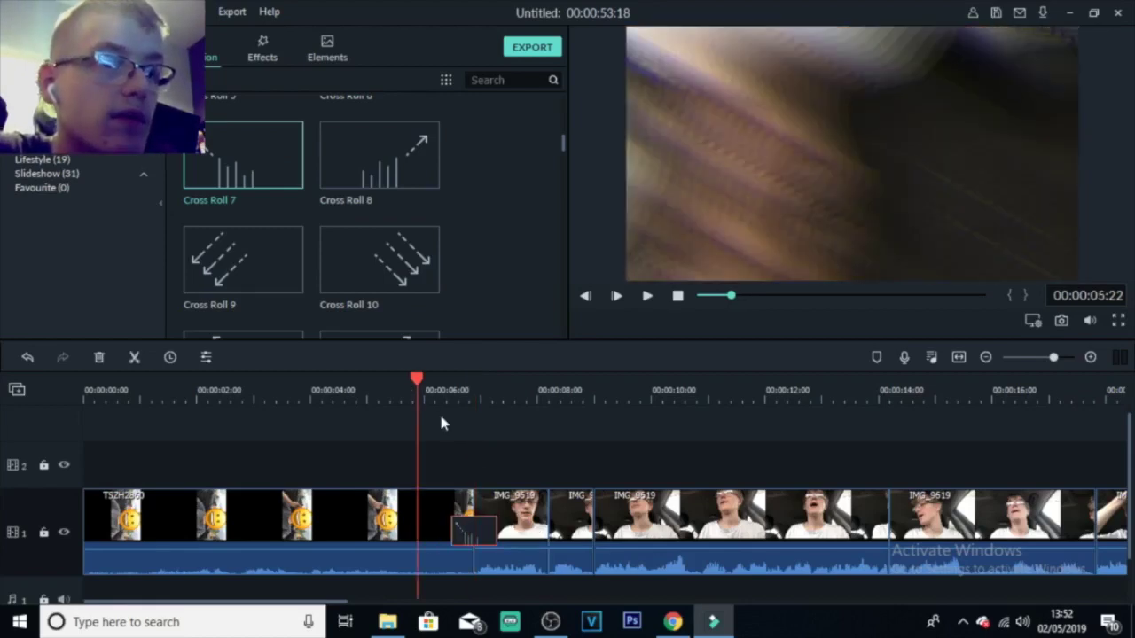
{"action": "key", "text": "space"}
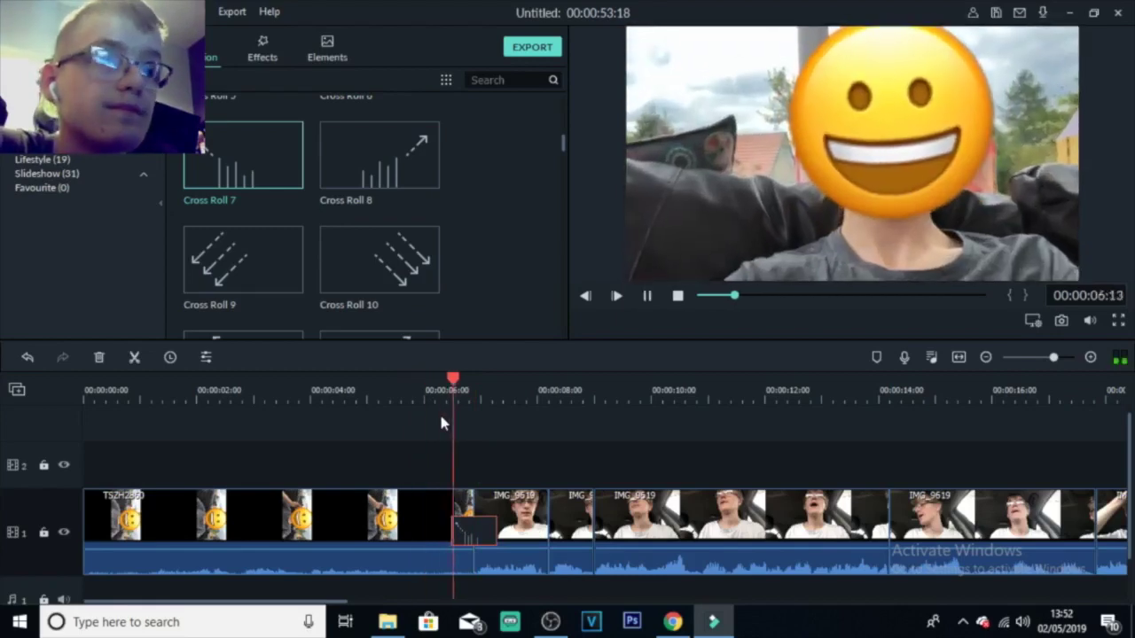
{"action": "key", "text": "space"}
{"action": "left_click", "coordinate": [421, 390]}
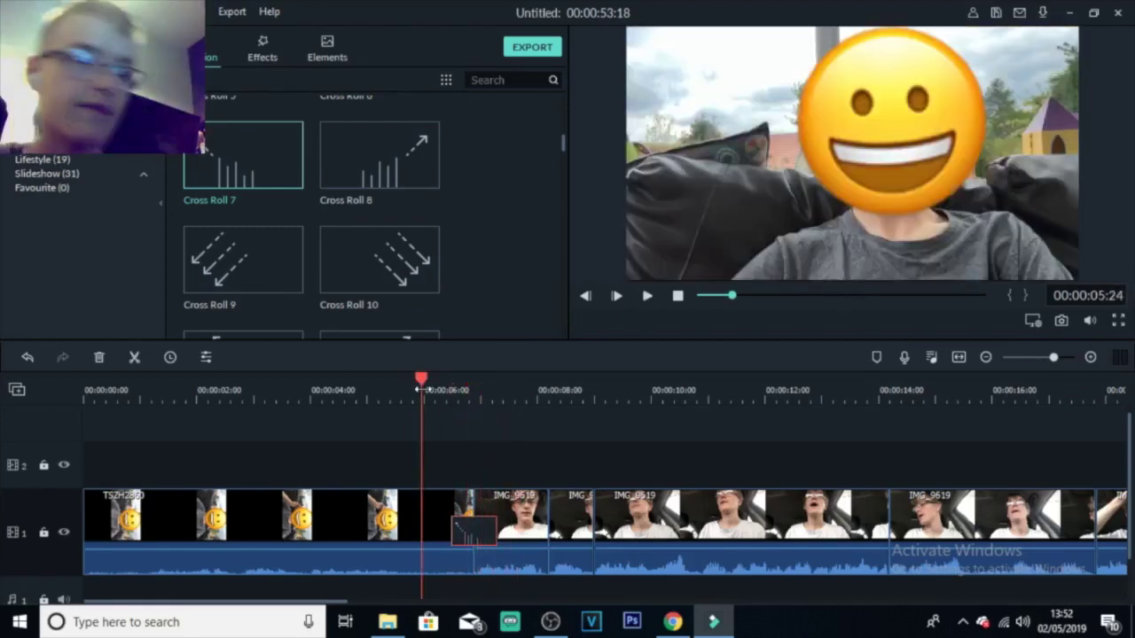
- Try a Cross Roll 7 transition about 2.6 seconds long, preview it from 00:00:05:08, and shorten it to about 1.1 seconds
{"action": "left_click", "coordinate": [511, 232]}
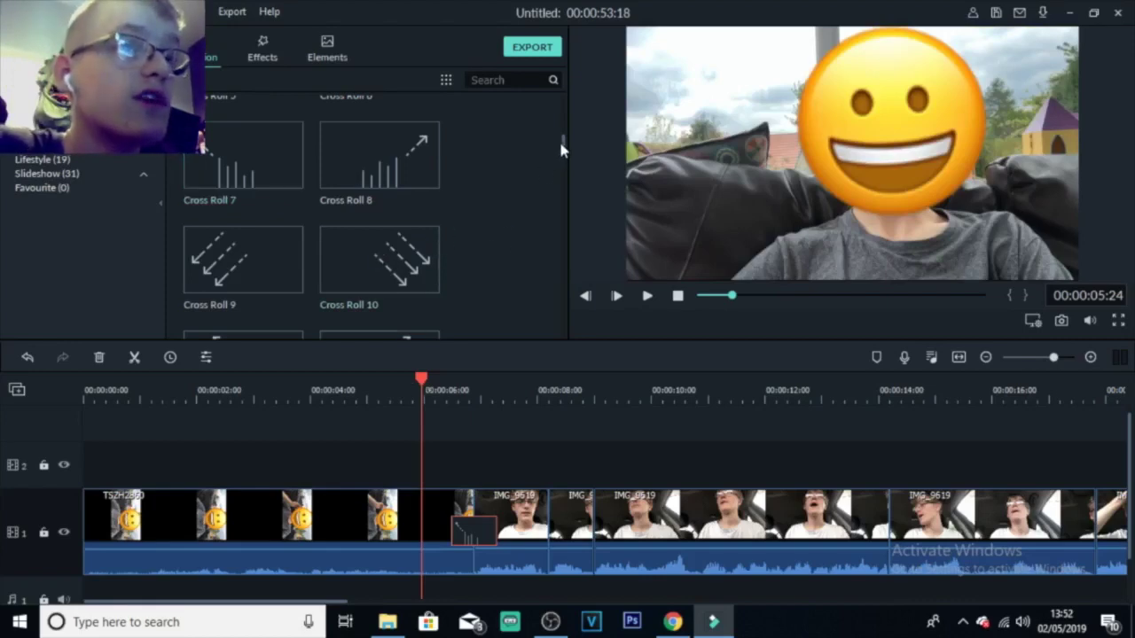
{"action": "left_click_drag", "start_coordinate": [560, 142], "coordinate": [559, 183]}
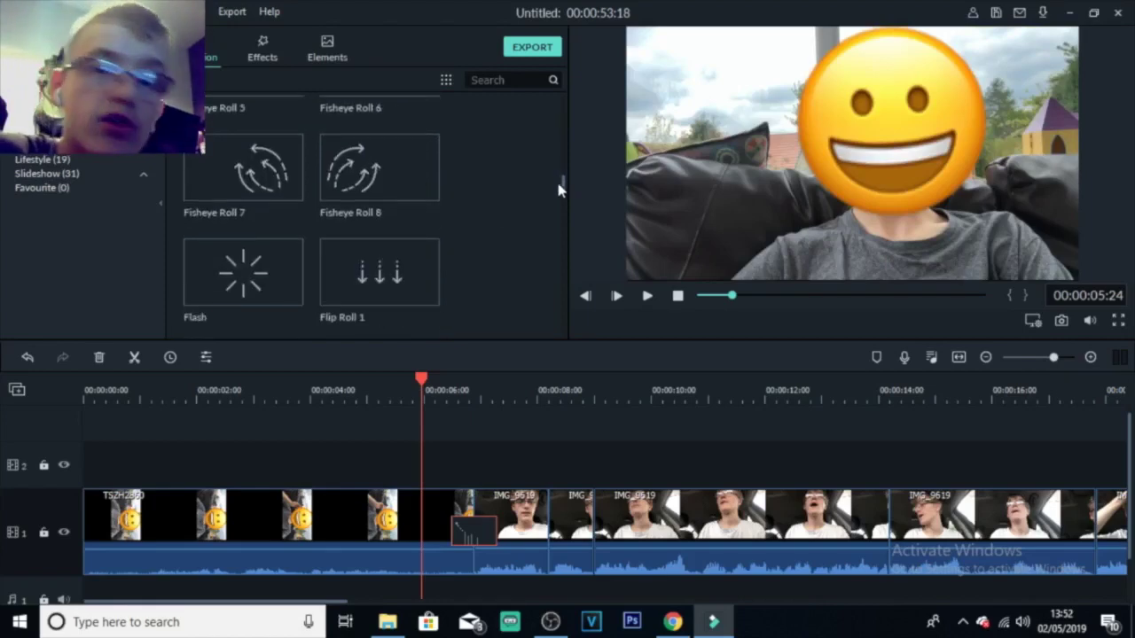
{"action": "left_click_drag", "start_coordinate": [558, 183], "coordinate": [560, 53]}
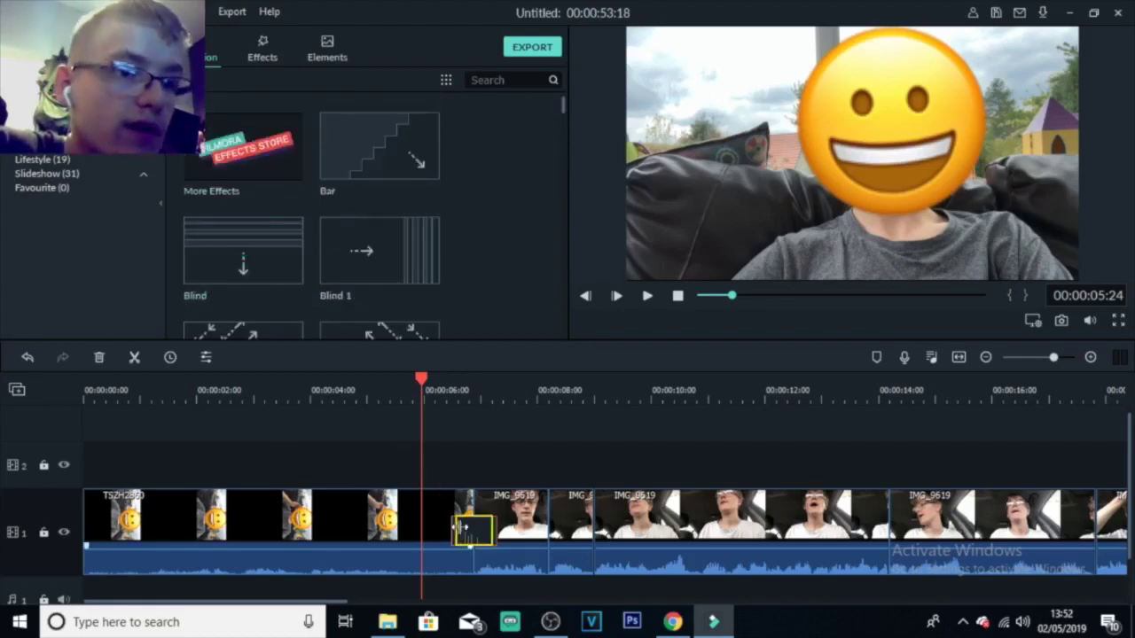
{"action": "left_click_drag", "start_coordinate": [455, 530], "coordinate": [382, 536]}
{"action": "left_click", "coordinate": [387, 433]}
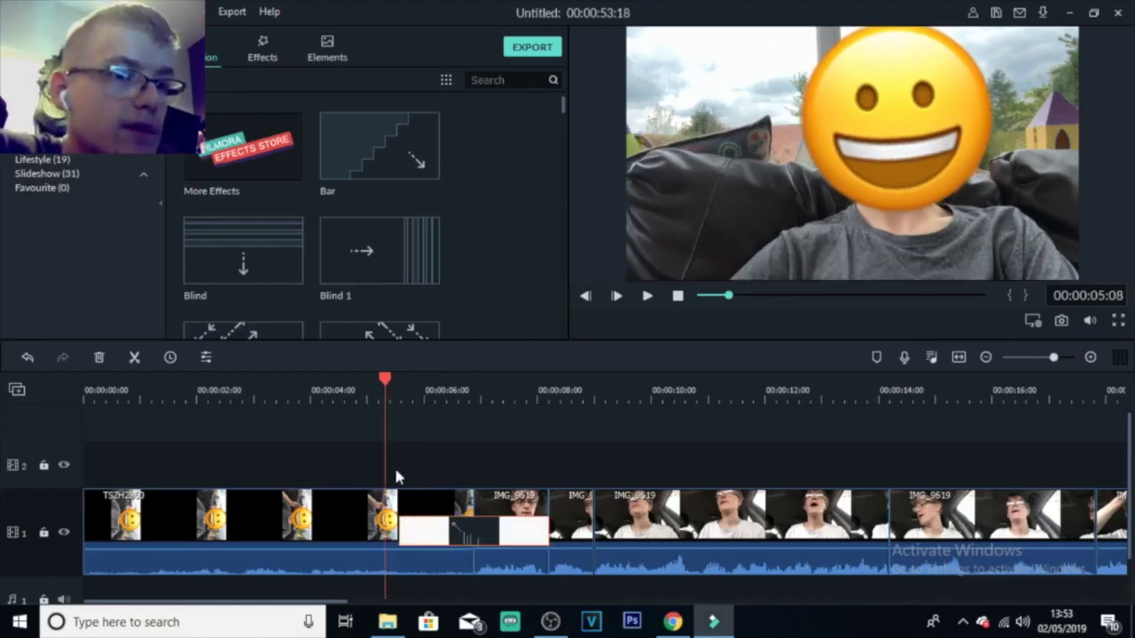
{"action": "key", "text": "space"}
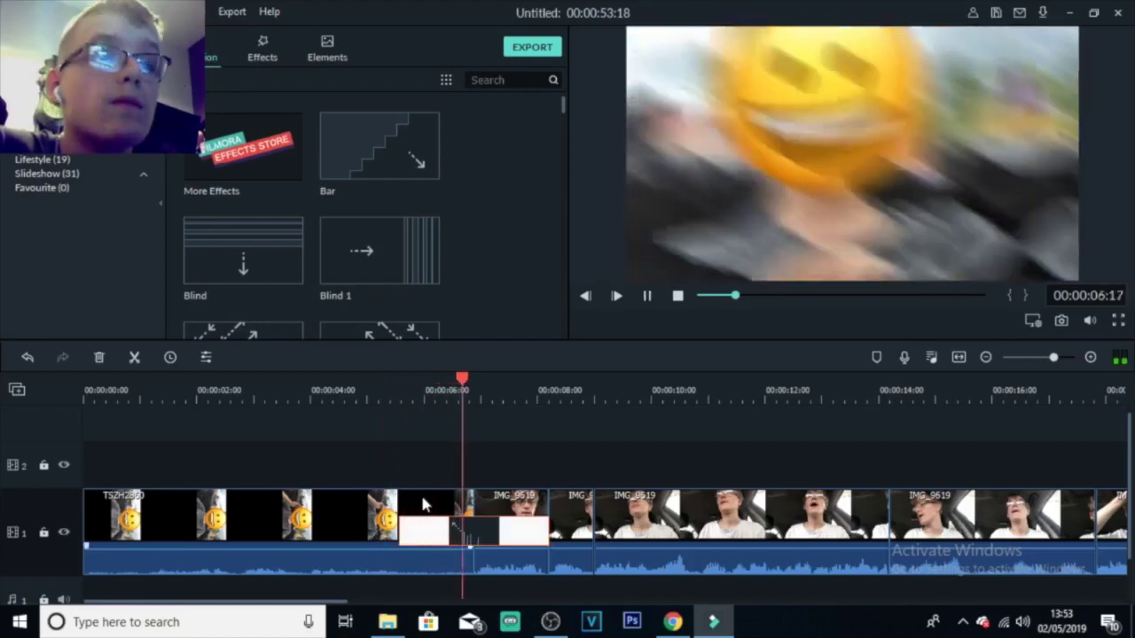
{"action": "key", "text": "space"}
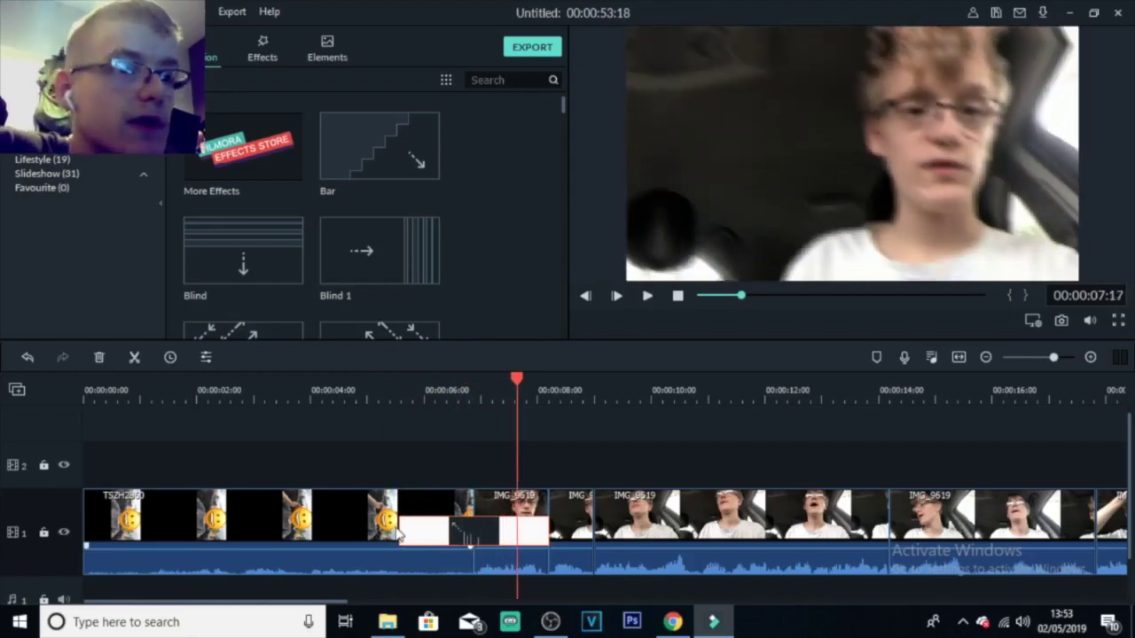
{"action": "left_click_drag", "start_coordinate": [404, 527], "coordinate": [443, 532]}
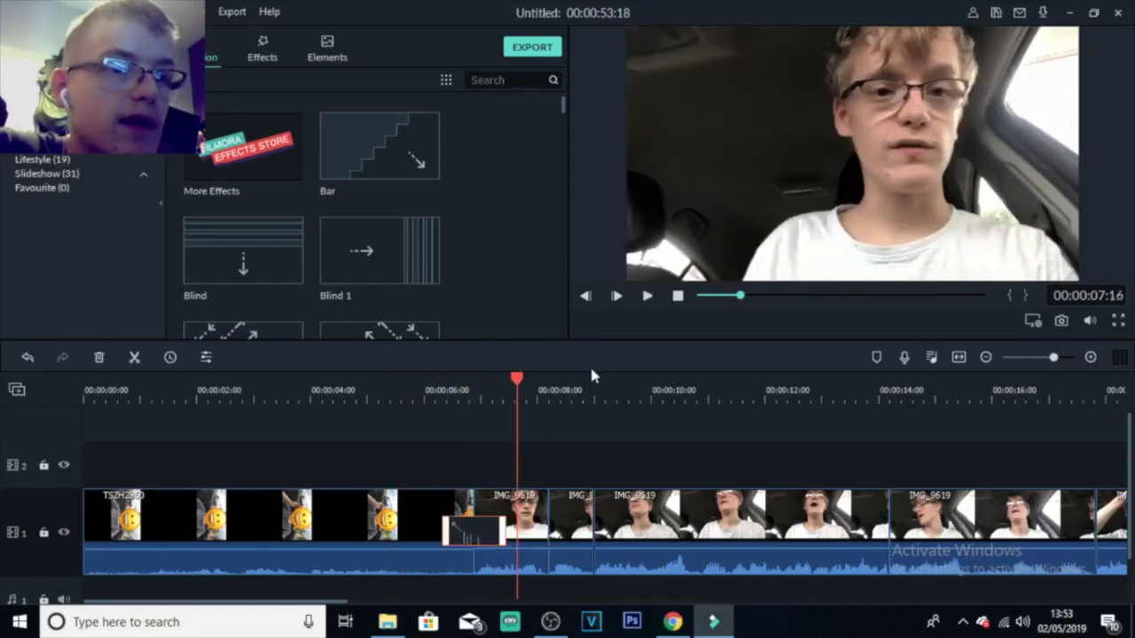
- Place a shrunken Thumbs_Up image at the frame's bottom centre and trim its clip to about 1.7 seconds, just after the subscribe clip
{"action": "left_click", "coordinate": [595, 390]}
{"action": "left_click_drag", "start_coordinate": [595, 383], "coordinate": [1083, 432]}
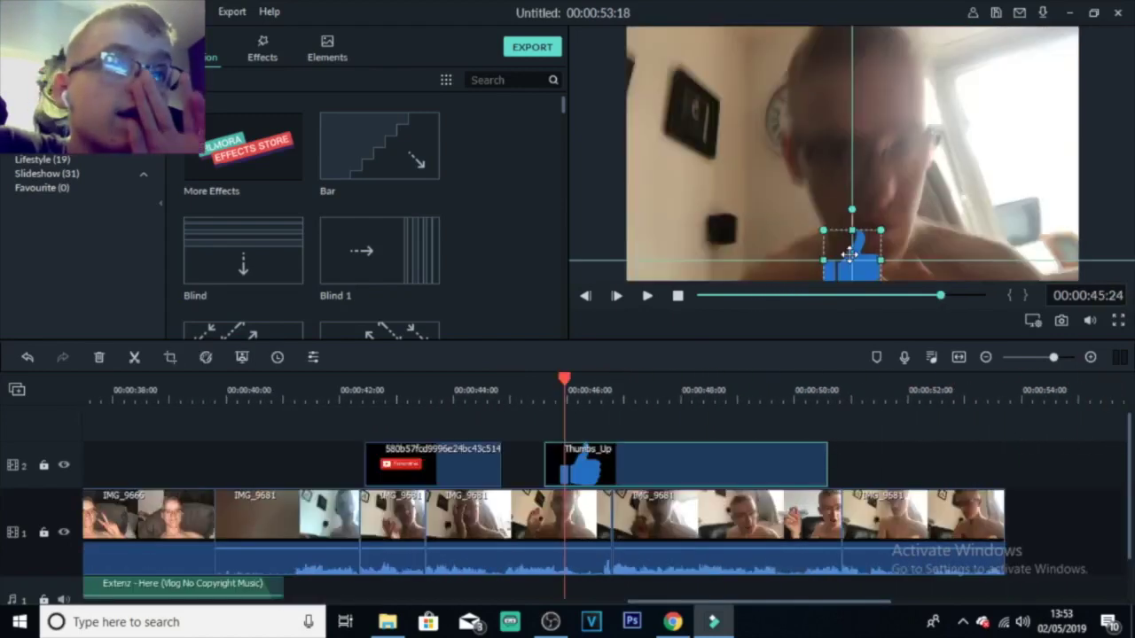
{"action": "left_click_drag", "start_coordinate": [849, 255], "coordinate": [849, 254]}
{"action": "left_click_drag", "start_coordinate": [826, 463], "coordinate": [576, 465]}
{"action": "left_click", "coordinate": [531, 377]}
- Try the Fly to zoom in motion on the Thumbs_Up image and apply Flip Up2 instead
{"action": "double_click", "coordinate": [554, 457]}
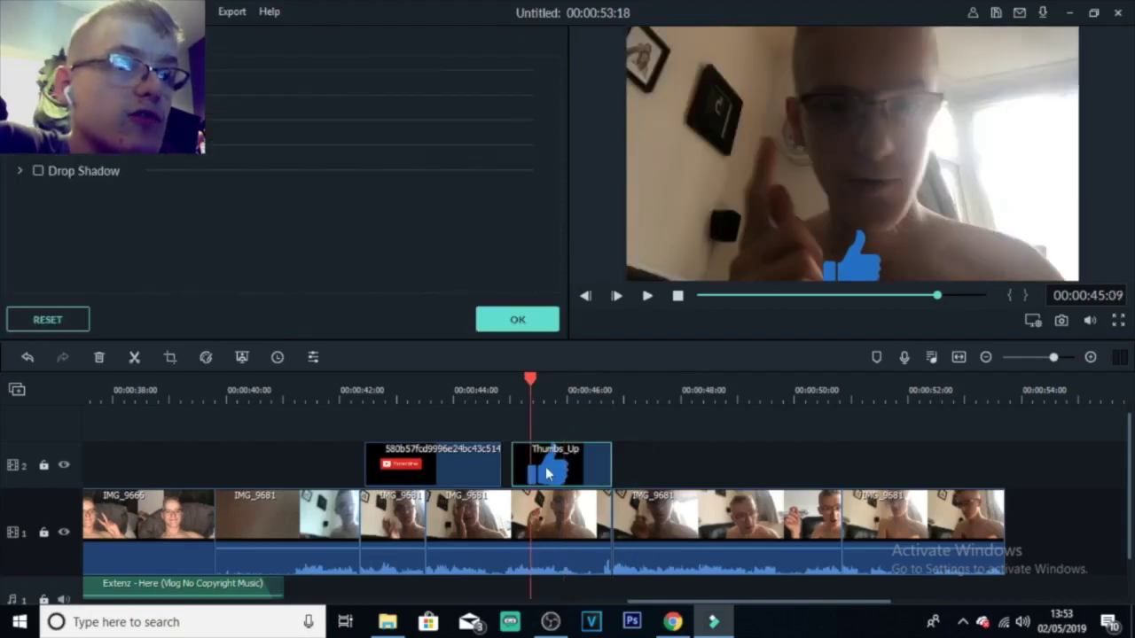
{"action": "left_click", "coordinate": [536, 321]}
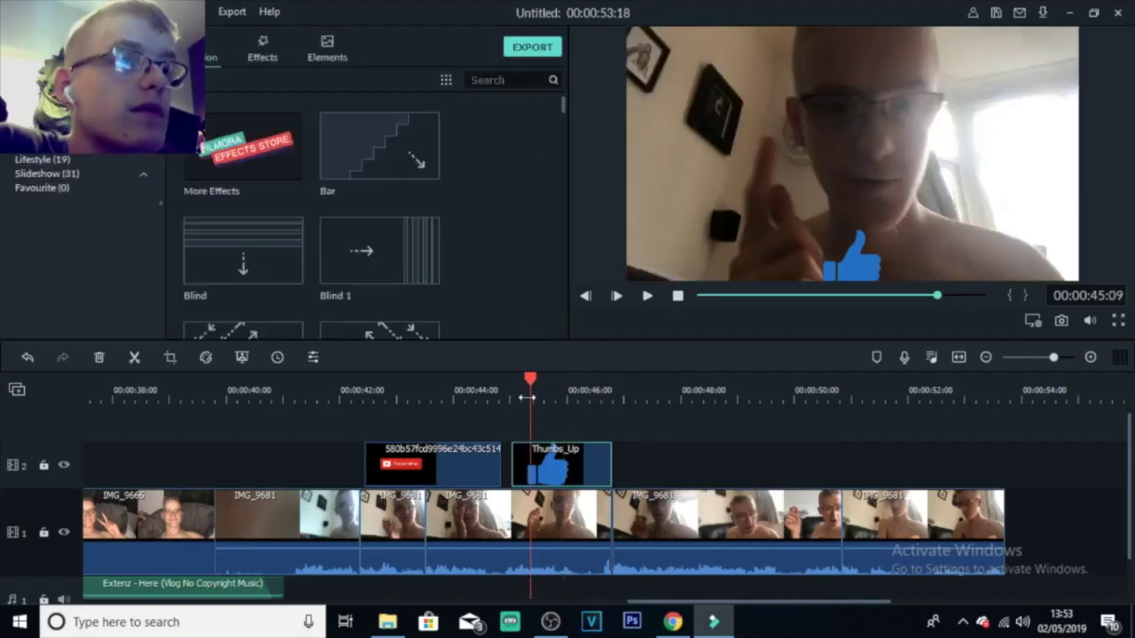
{"action": "right_click", "coordinate": [545, 448]}
{"action": "left_click", "coordinate": [540, 453]}
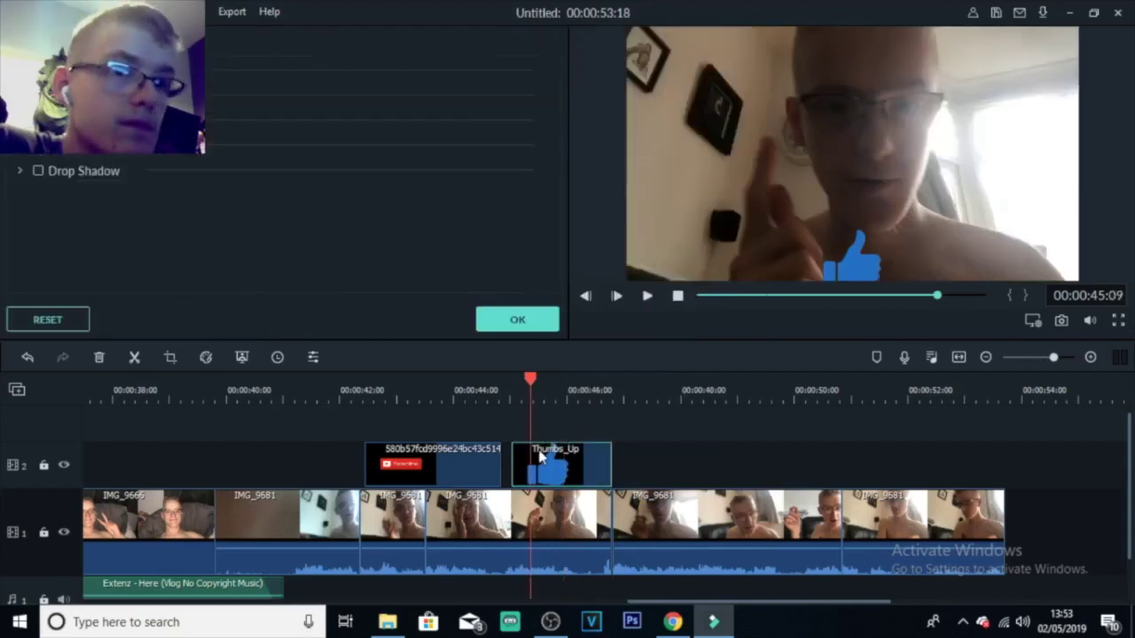
{"action": "left_click", "coordinate": [168, 40]}
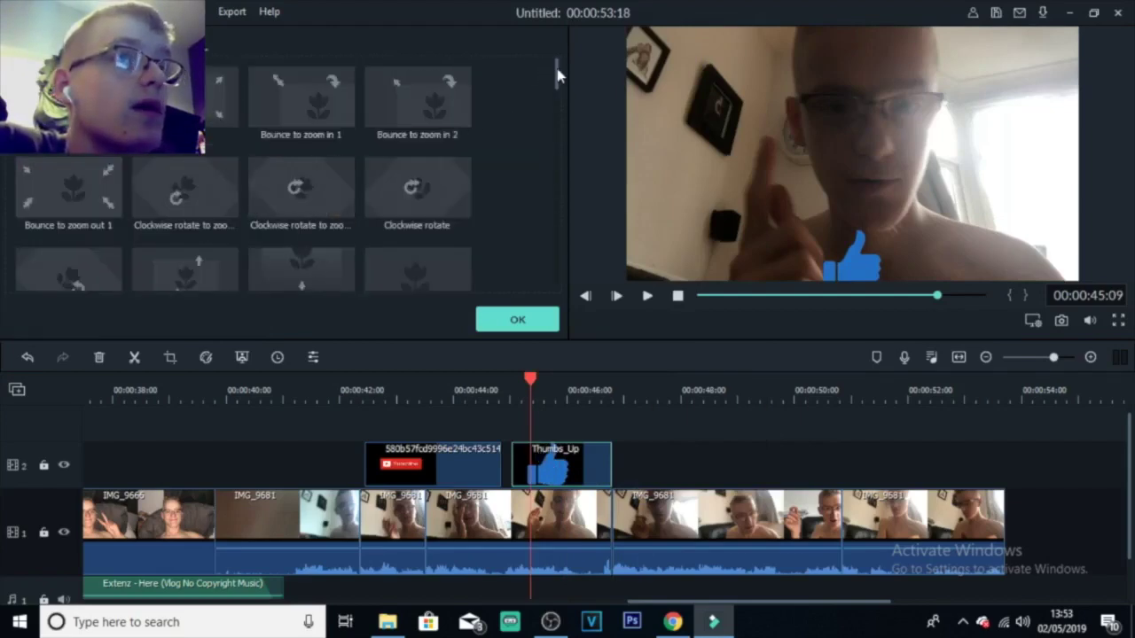
{"action": "scroll", "coordinate": [308, 175], "scroll_direction": "down", "scroll_amount": 6}
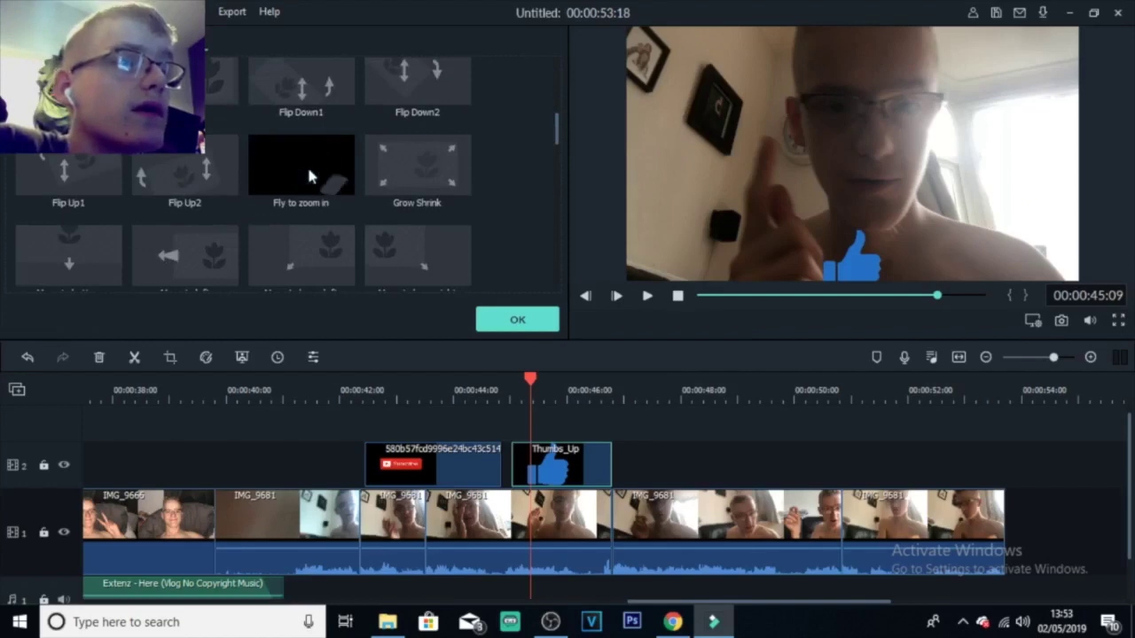
{"action": "left_click", "coordinate": [306, 164]}
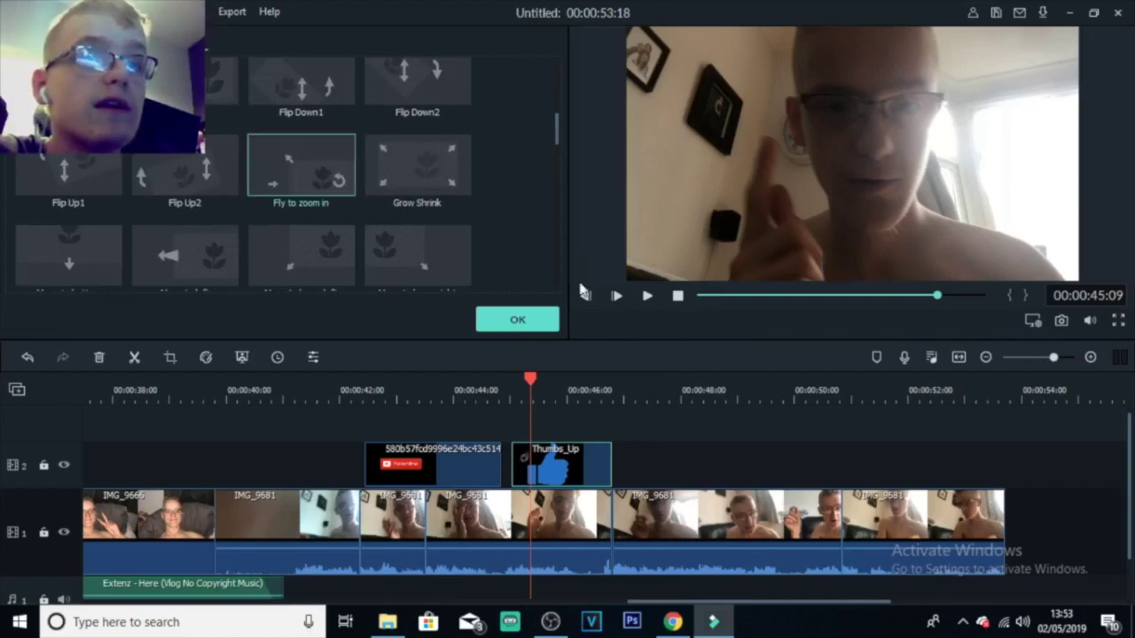
{"action": "left_click", "coordinate": [184, 174]}
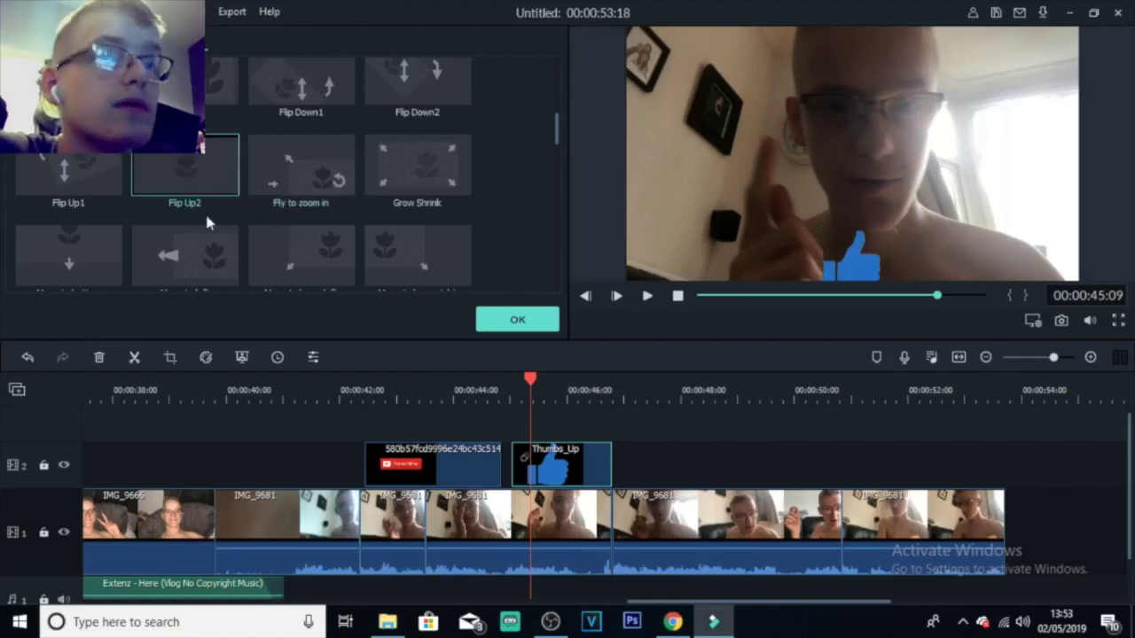
{"action": "left_click", "coordinate": [523, 316]}
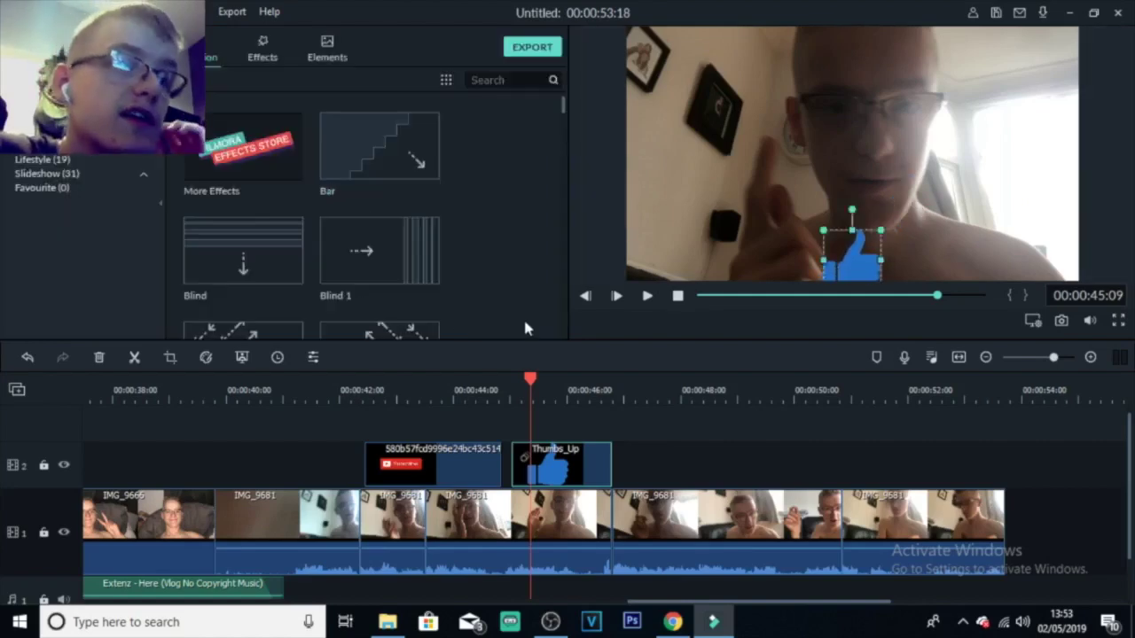
- Apply a motion effect to the subscribe image on video track 2
{"action": "double_click", "coordinate": [434, 464]}
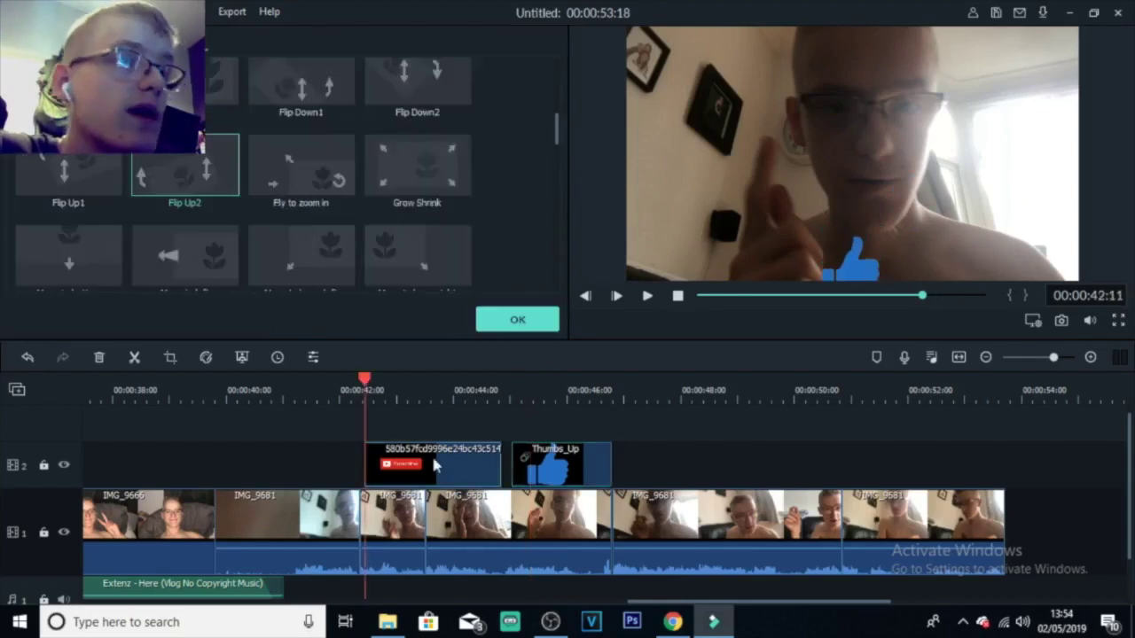
{"action": "left_click", "coordinate": [514, 317]}
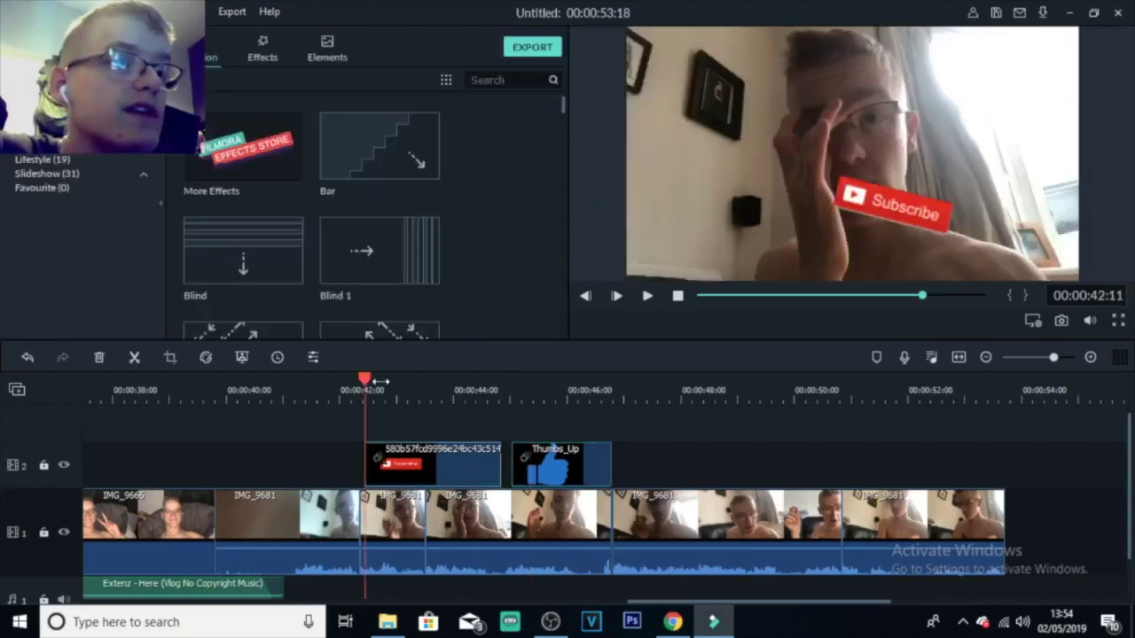
- Play back the subscribe and thumbs-up animations from 00:00:42:00 to check their motion
{"action": "left_click", "coordinate": [338, 468]}
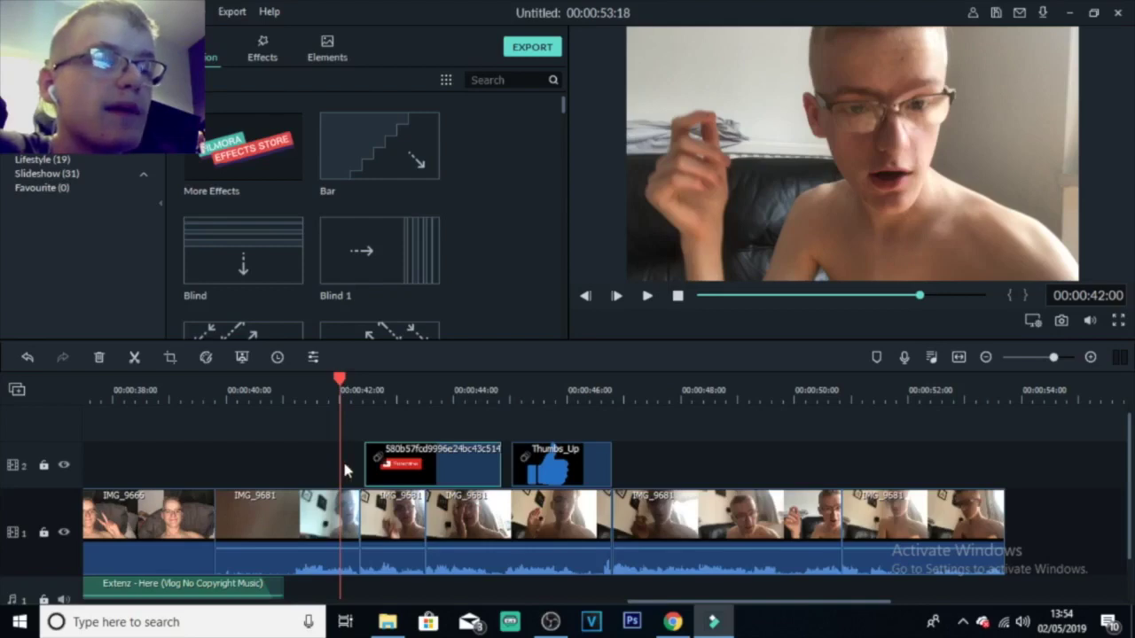
{"action": "key", "text": "space"}
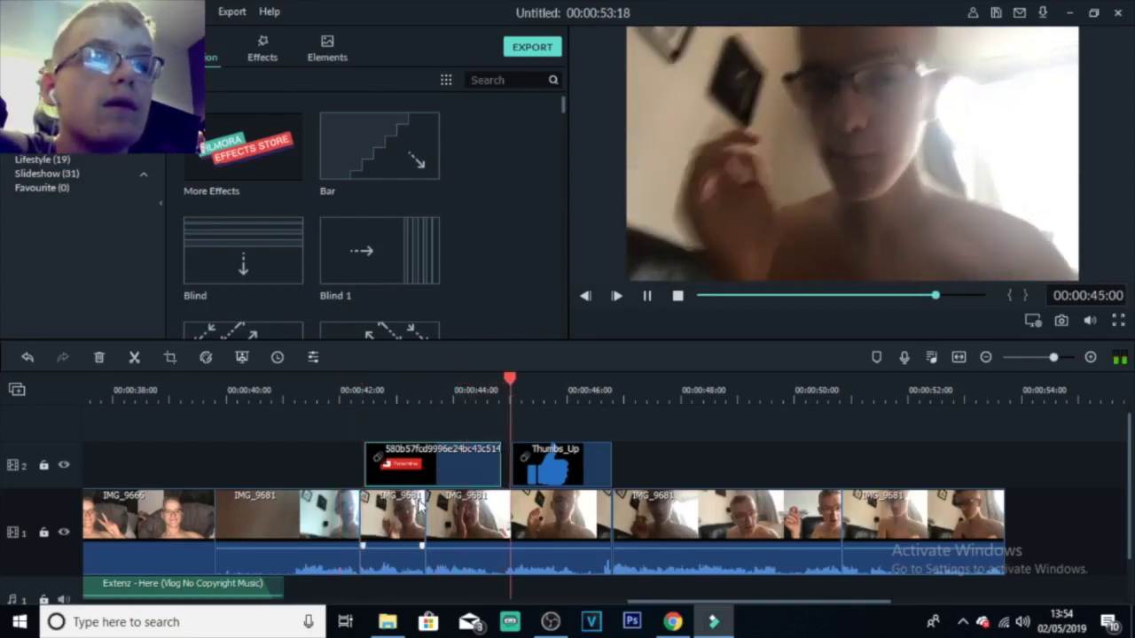
{"action": "key", "text": "space"}
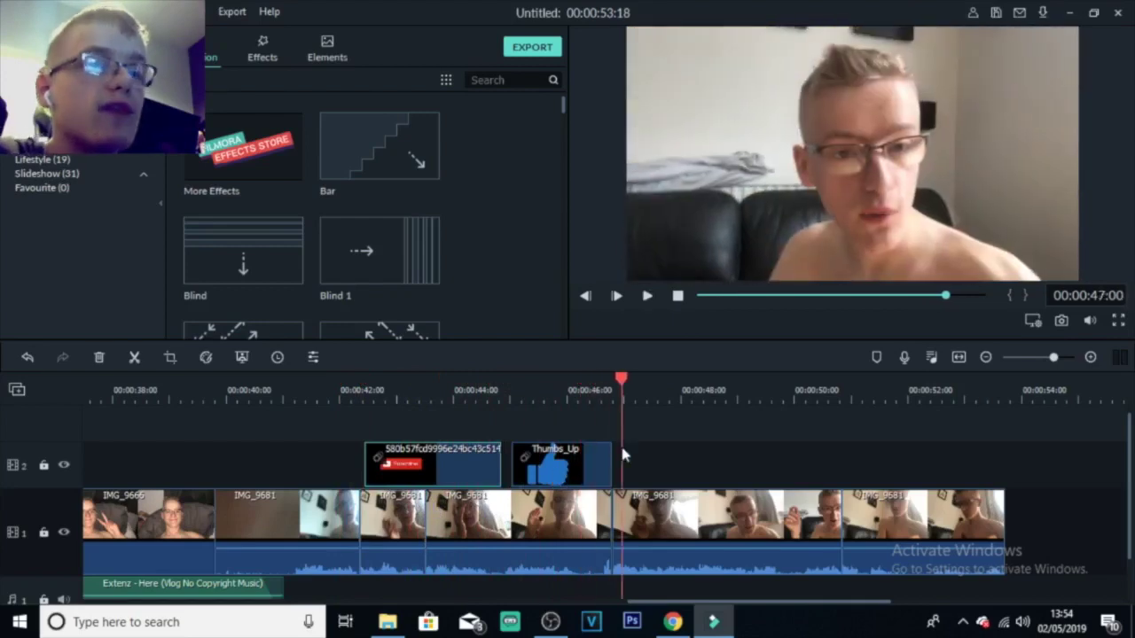
- Open the colour correction presets for the IMG_9681 clip beneath the Thumbs_Up image
{"action": "left_click", "coordinate": [568, 387]}
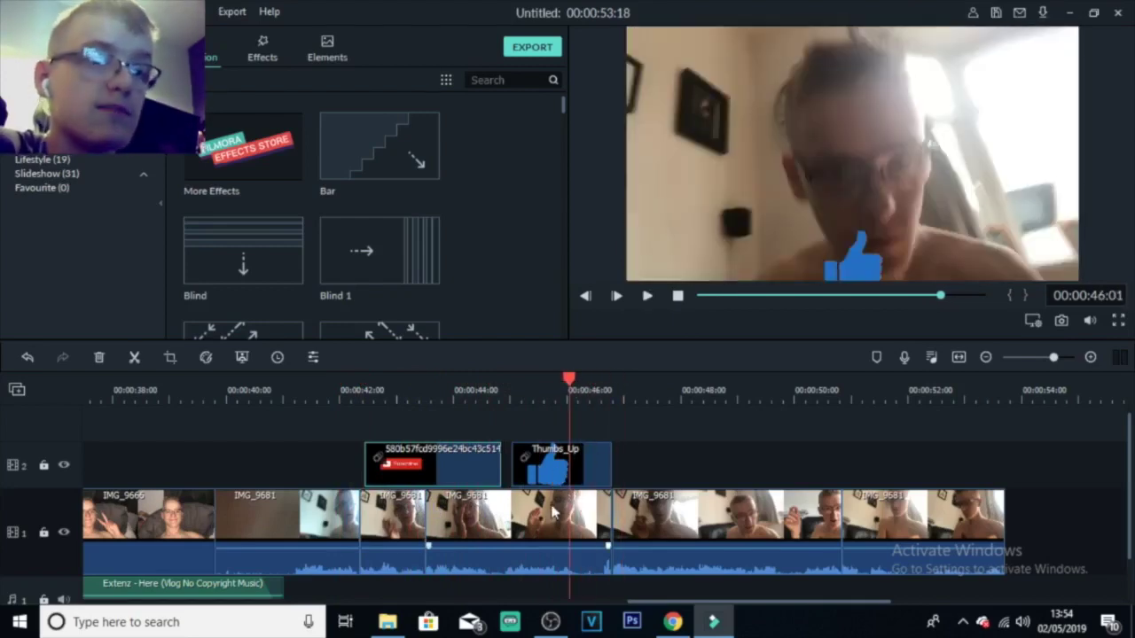
{"action": "scroll", "coordinate": [553, 501], "scroll_direction": "up", "scroll_amount": 1}
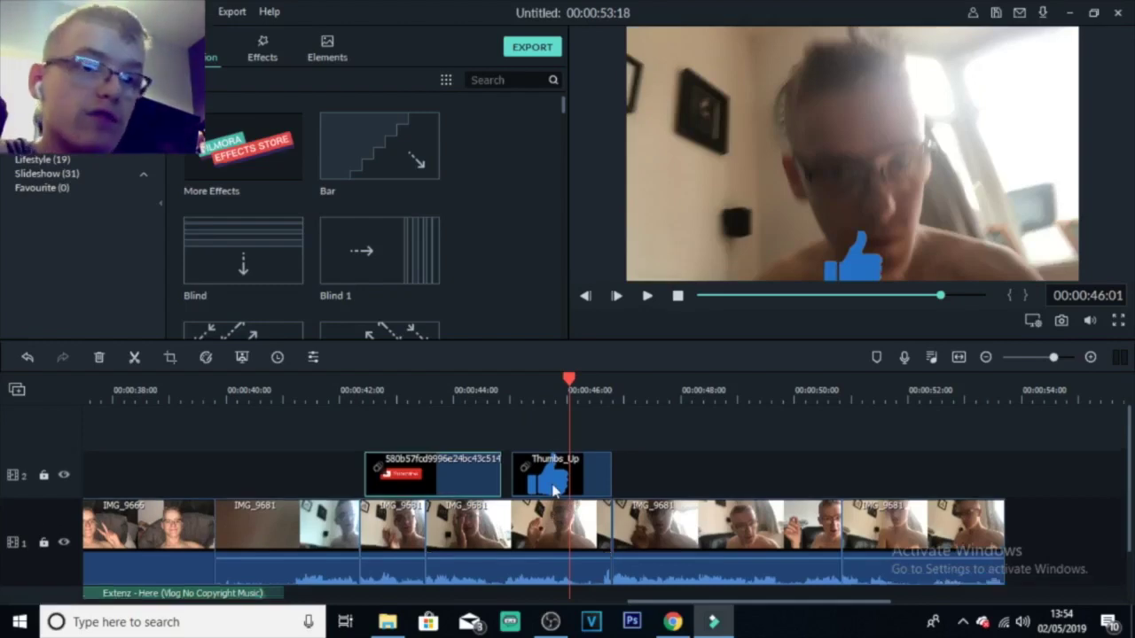
{"action": "scroll", "coordinate": [738, 440], "scroll_direction": "down", "scroll_amount": 3}
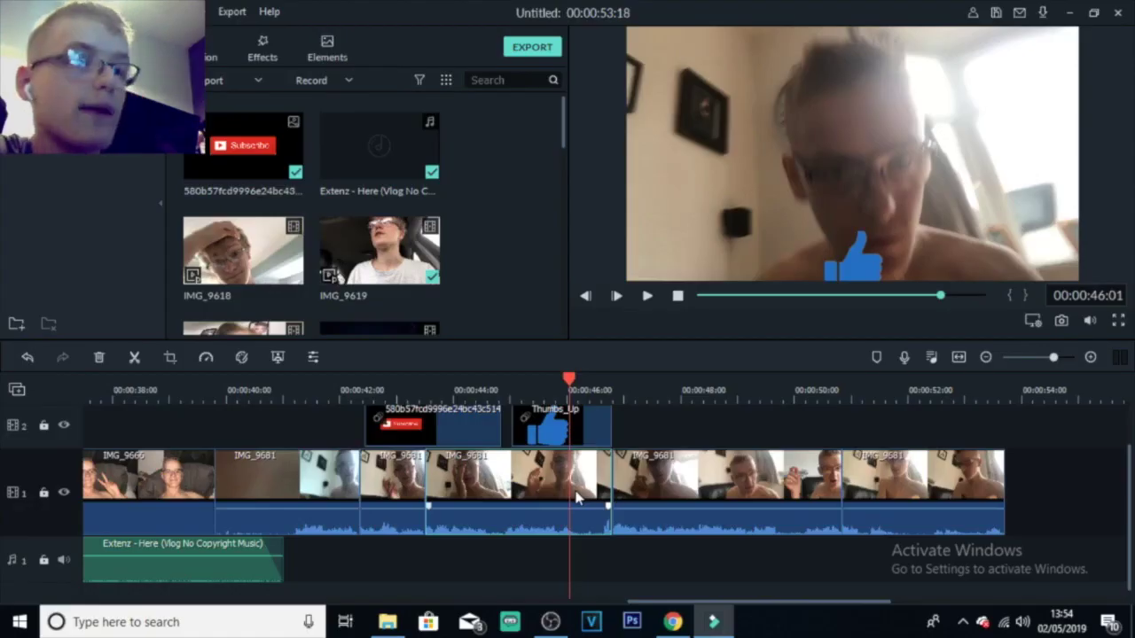
{"action": "right_click", "coordinate": [572, 488]}
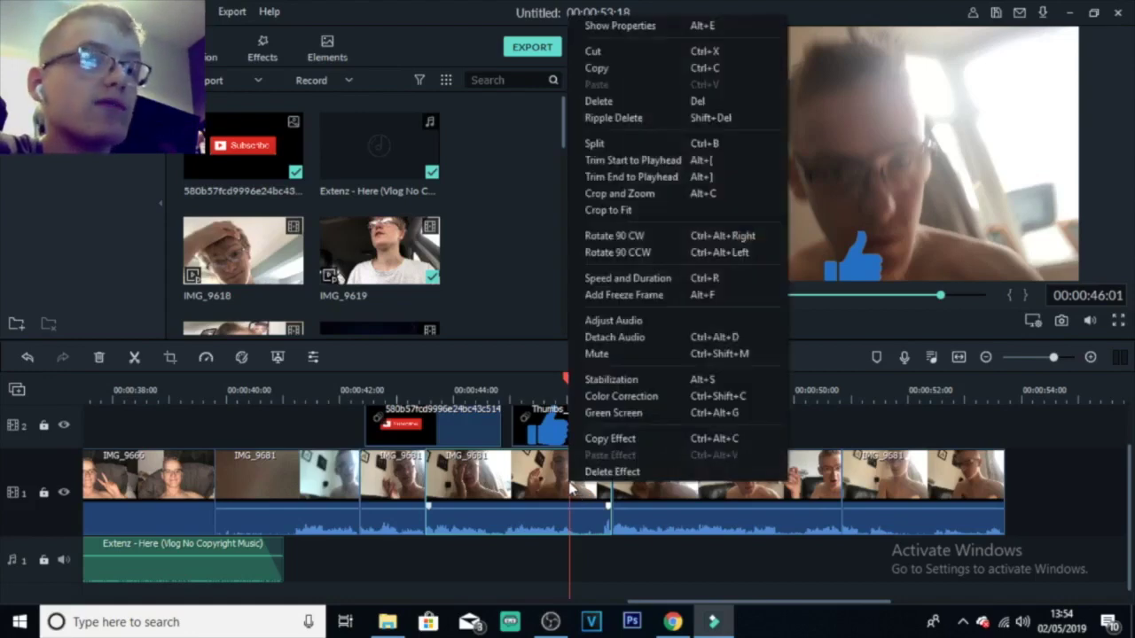
{"action": "left_click", "coordinate": [561, 499]}
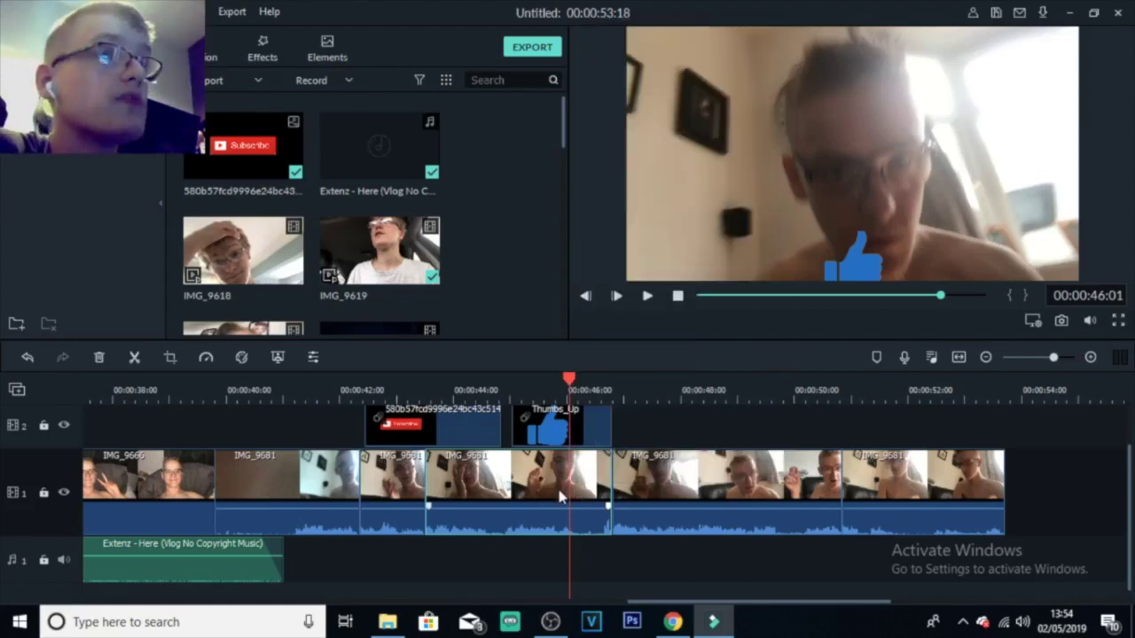
{"action": "right_click", "coordinate": [572, 497]}
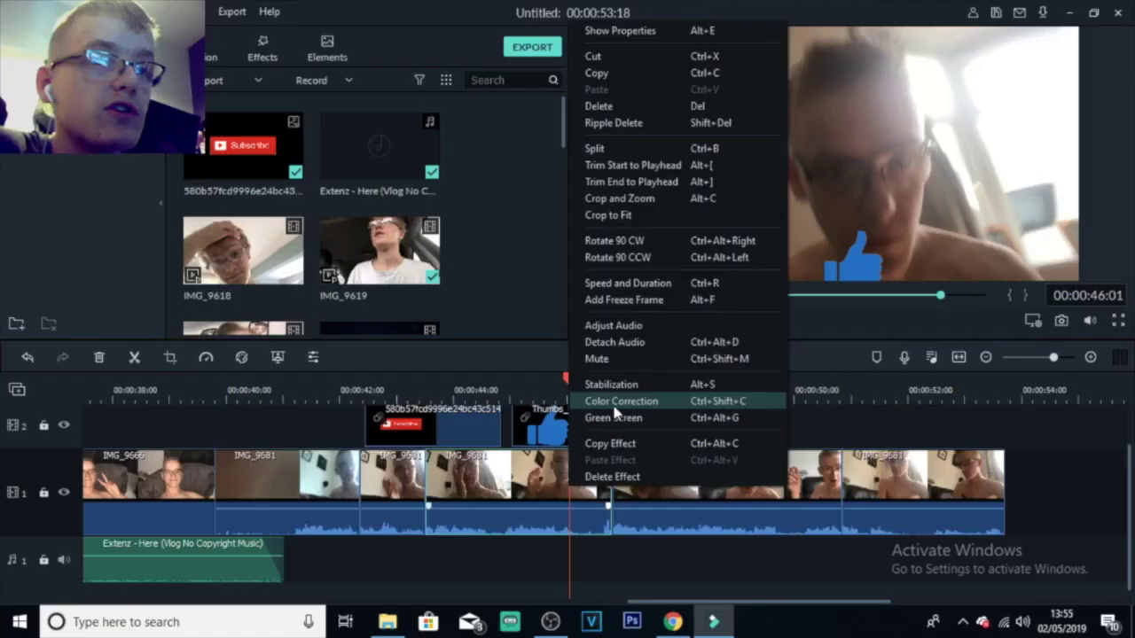
{"action": "left_click", "coordinate": [315, 292]}
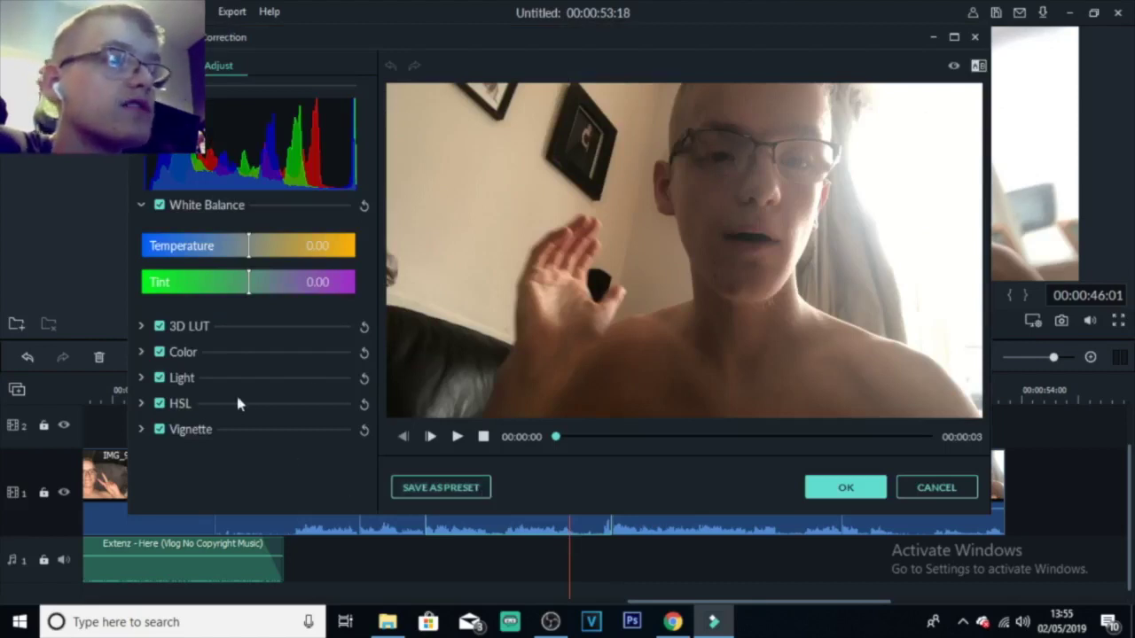
{"action": "left_click", "coordinate": [173, 64]}
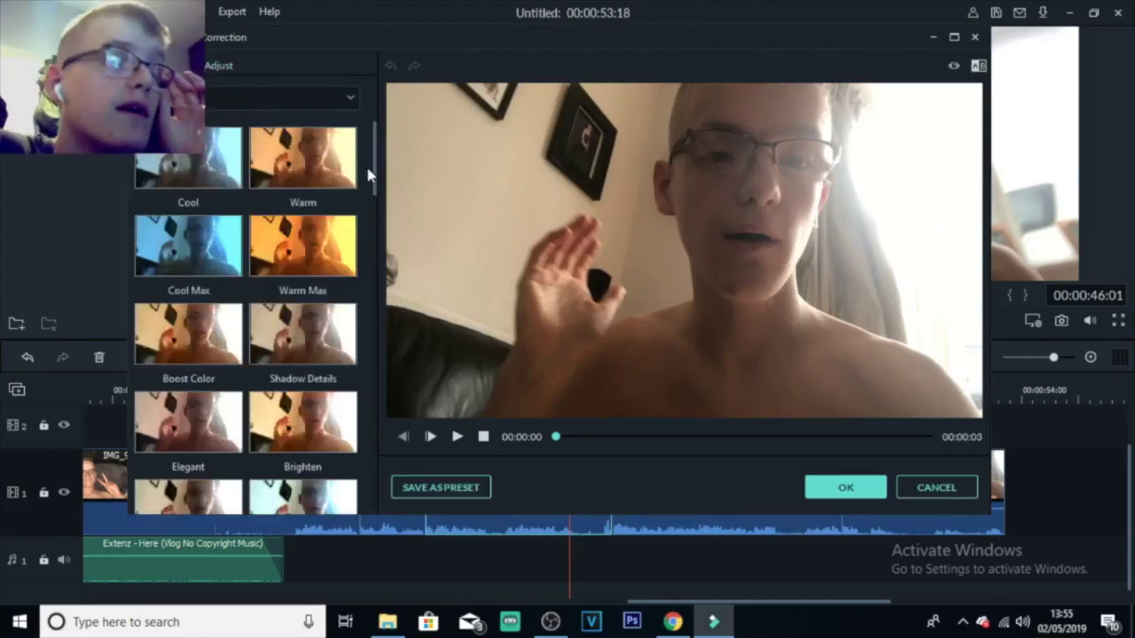
- Try the Brighten, Cool Max, Warm and Warm Max colour presets on the IMG_9681 clip
{"action": "left_click_drag", "start_coordinate": [372, 175], "coordinate": [310, 443]}
{"action": "left_click", "coordinate": [311, 443]}
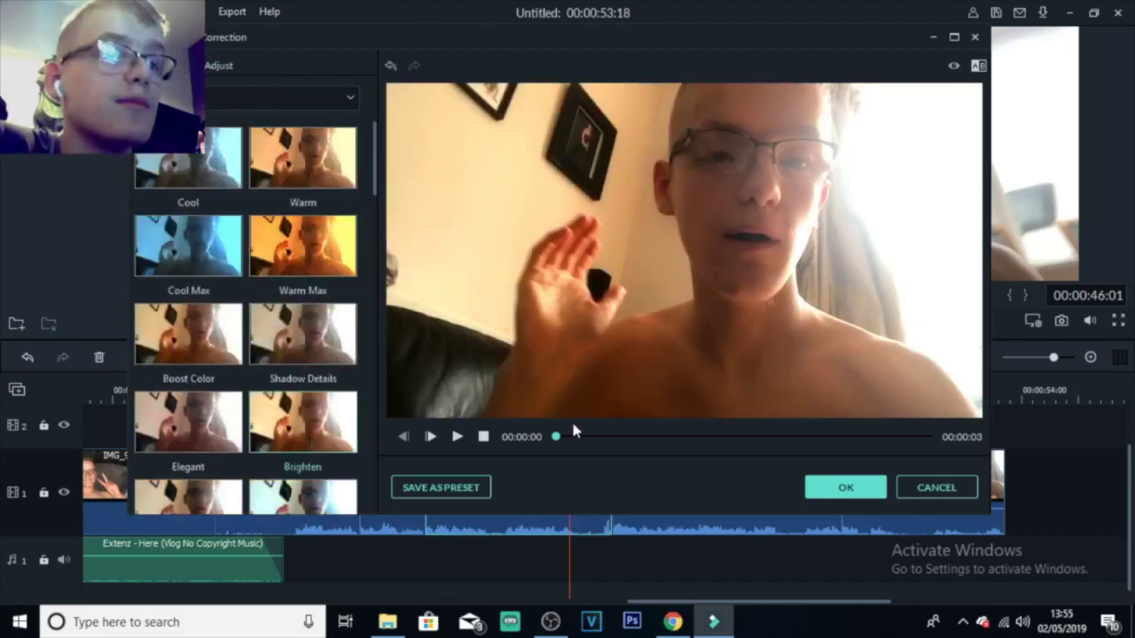
{"action": "left_click_drag", "start_coordinate": [562, 440], "coordinate": [506, 355]}
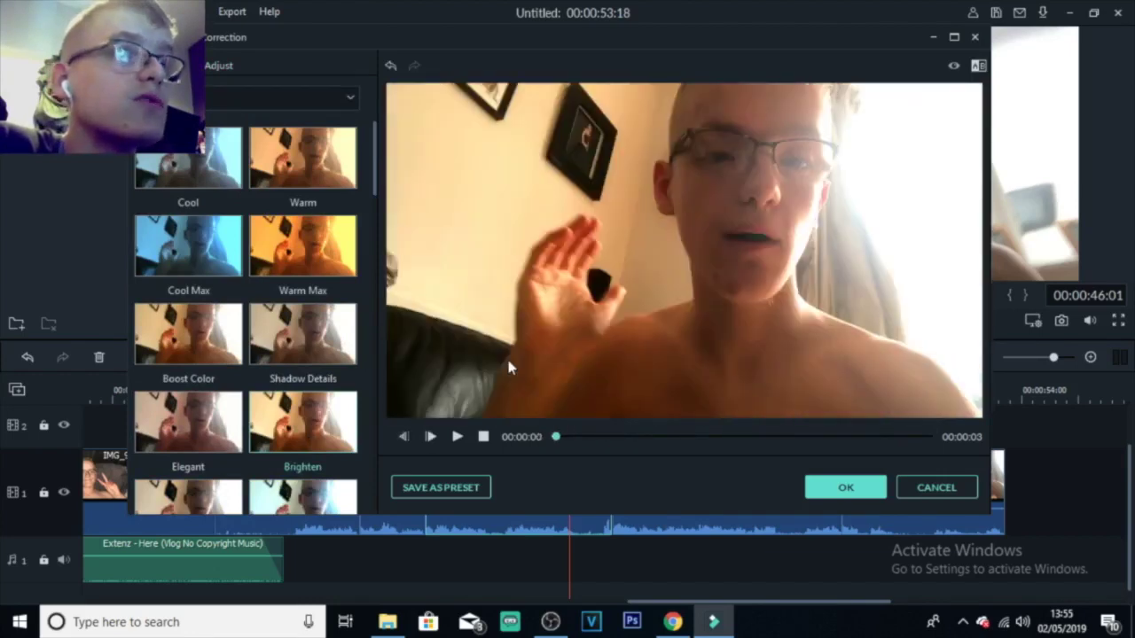
{"action": "left_click", "coordinate": [191, 260]}
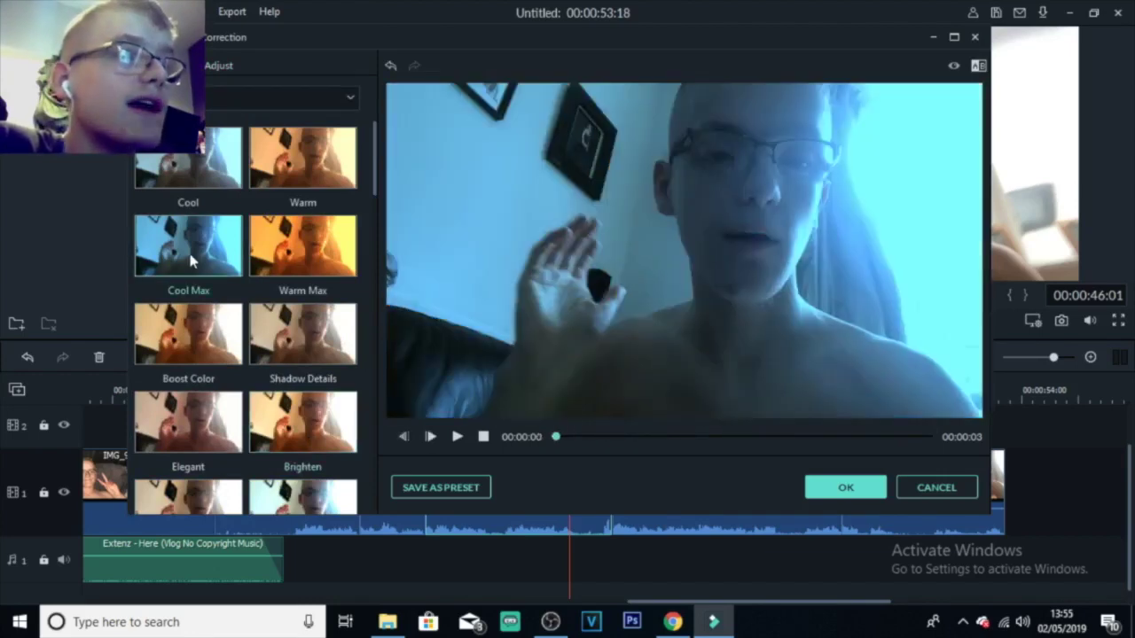
{"action": "left_click", "coordinate": [274, 168]}
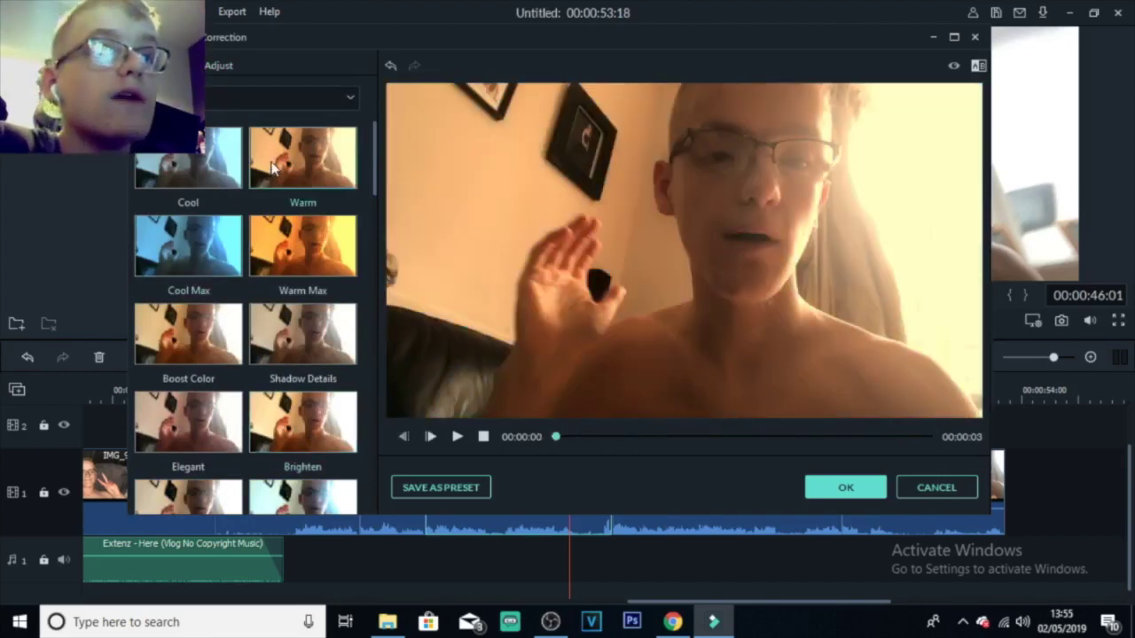
{"action": "left_click", "coordinate": [302, 275]}
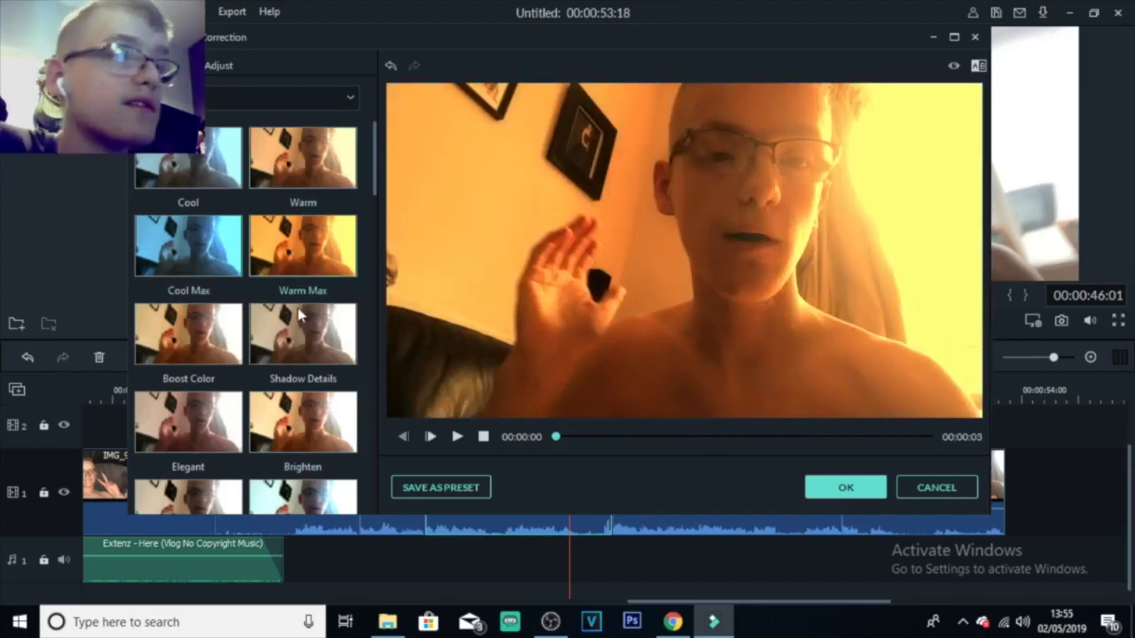
- Apply the Boost Color preset to the IMG_9681 clip, look over its 3D LUT and Color adjustments, and check the corrected footage
{"action": "left_click", "coordinate": [197, 337]}
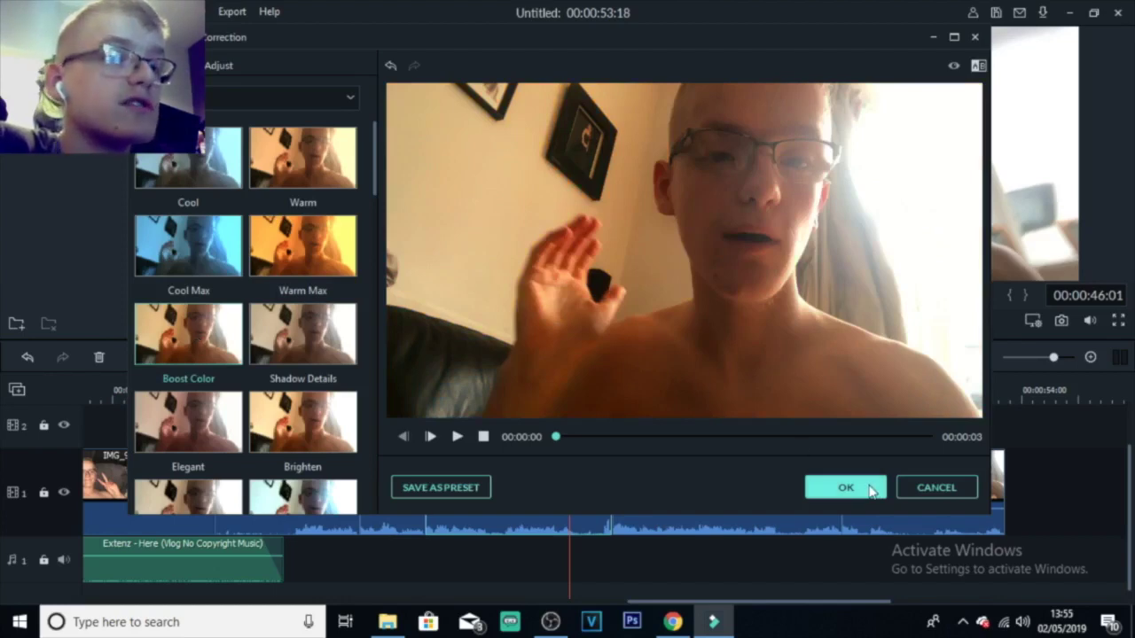
{"action": "left_click", "coordinate": [229, 71]}
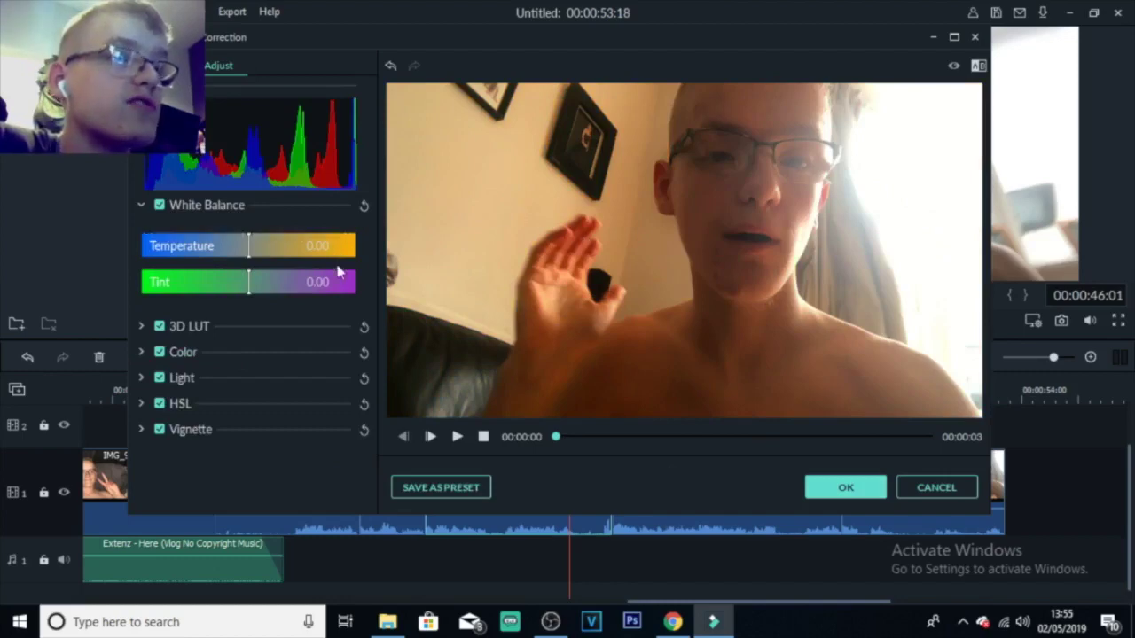
{"action": "left_click", "coordinate": [141, 326]}
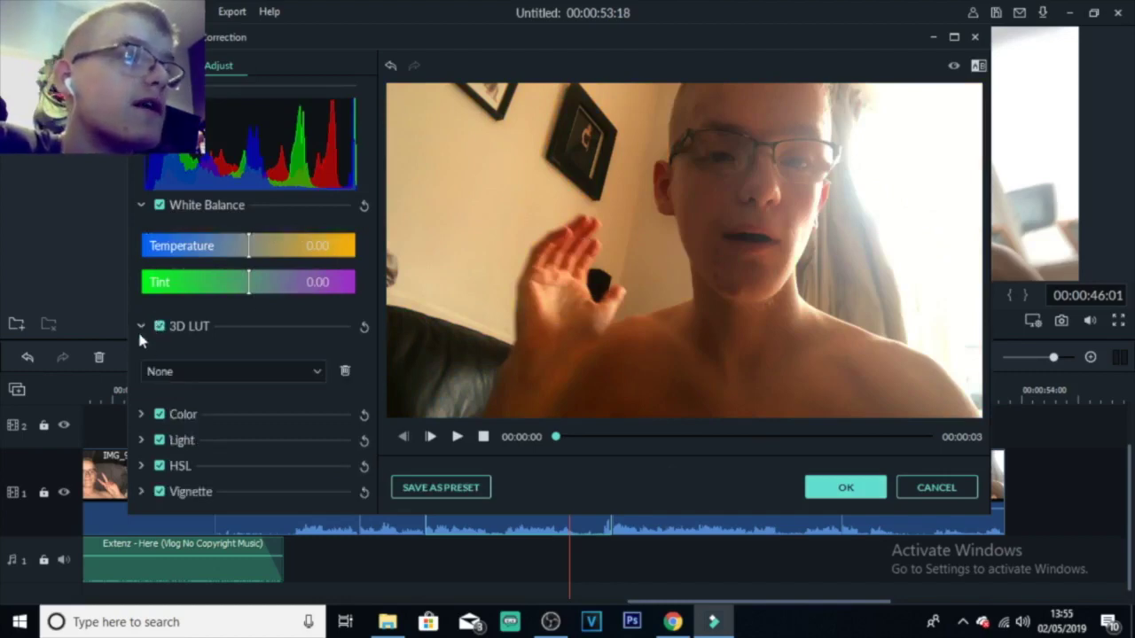
{"action": "left_click", "coordinate": [140, 413]}
{"action": "left_click_drag", "start_coordinate": [378, 356], "coordinate": [369, 454]}
{"action": "scroll", "coordinate": [291, 447], "scroll_direction": "down", "scroll_amount": 1}
{"action": "mouse_move", "coordinate": [246, 429]}
{"action": "left_mouse_down"}
{"action": "mouse_move", "coordinate": [274, 433]}
{"action": "mouse_move", "coordinate": [227, 440]}
{"action": "mouse_move", "coordinate": [245, 435]}
{"action": "left_mouse_up"}
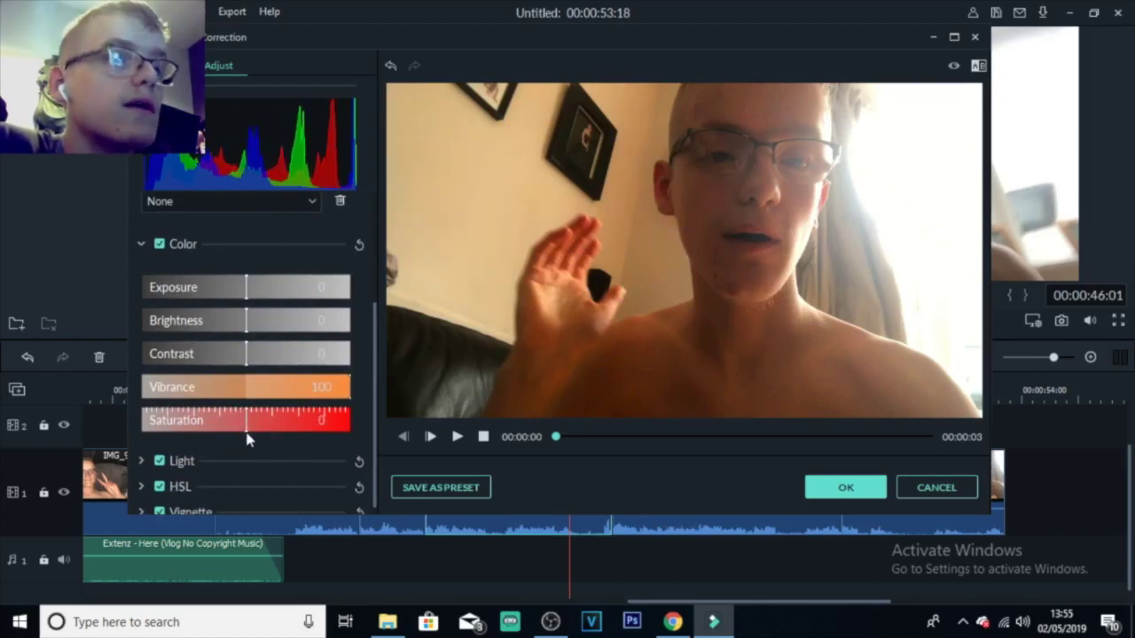
{"action": "left_click", "coordinate": [831, 497]}
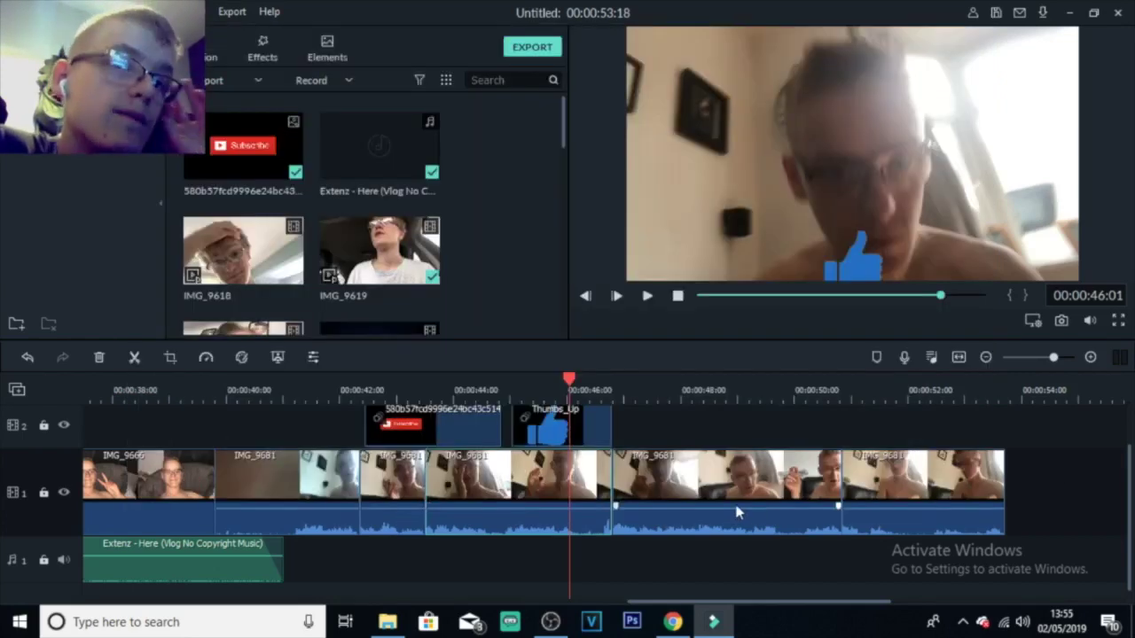
{"action": "left_click", "coordinate": [720, 404]}
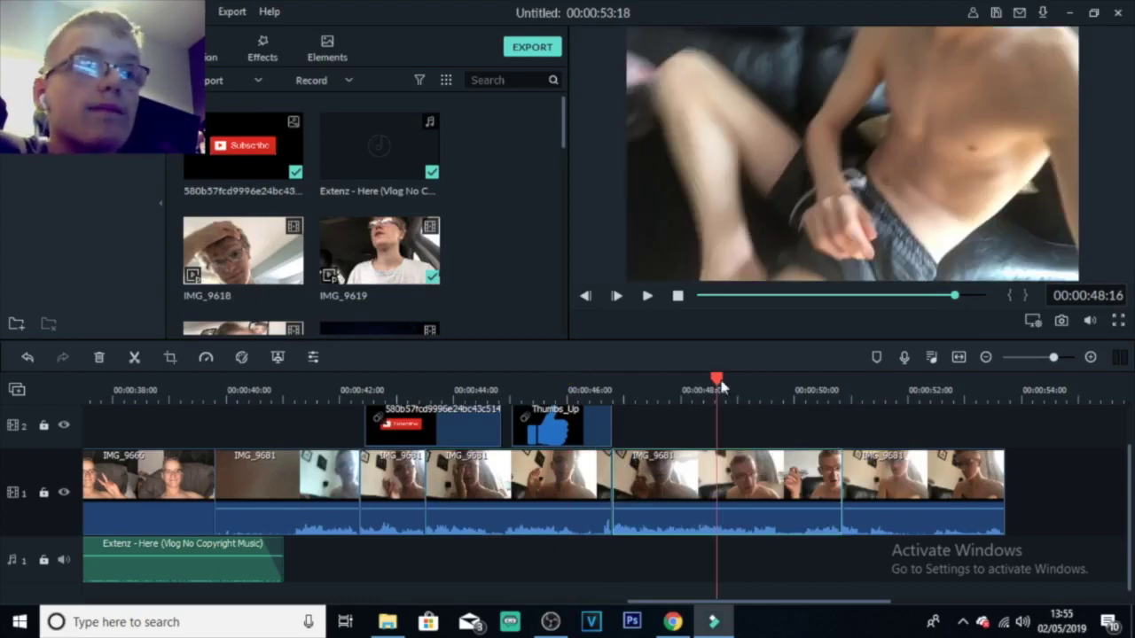
{"action": "left_click", "coordinate": [546, 391]}
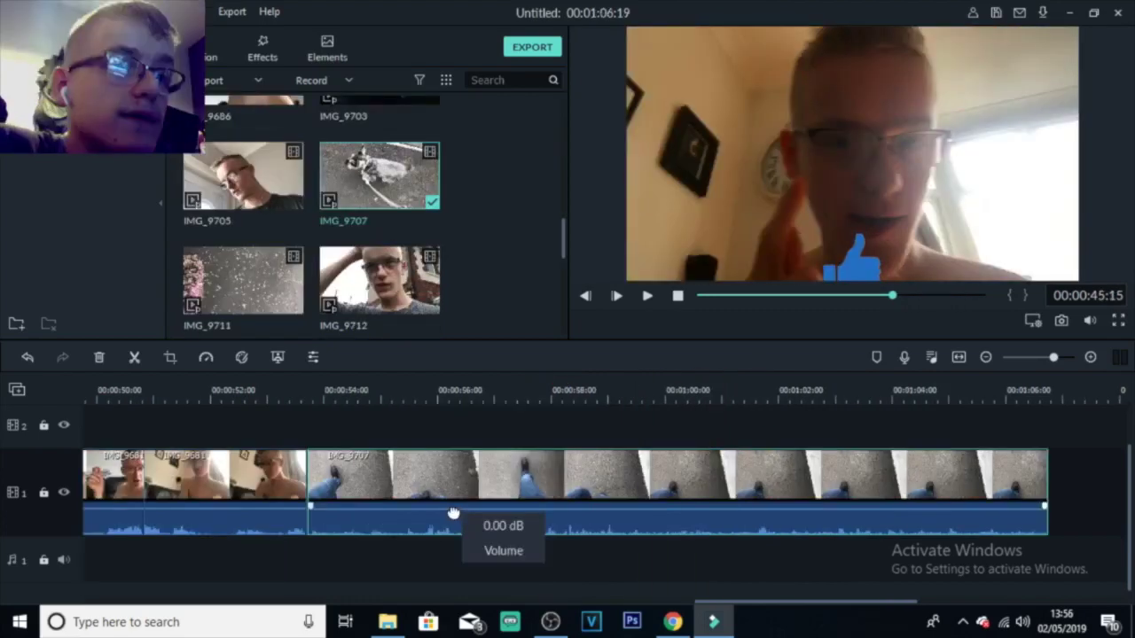
- Mute the IMG_9707 clip on video track 1 and nudge it about two frames earlier
{"action": "left_click_drag", "start_coordinate": [453, 512], "coordinate": [453, 516]}
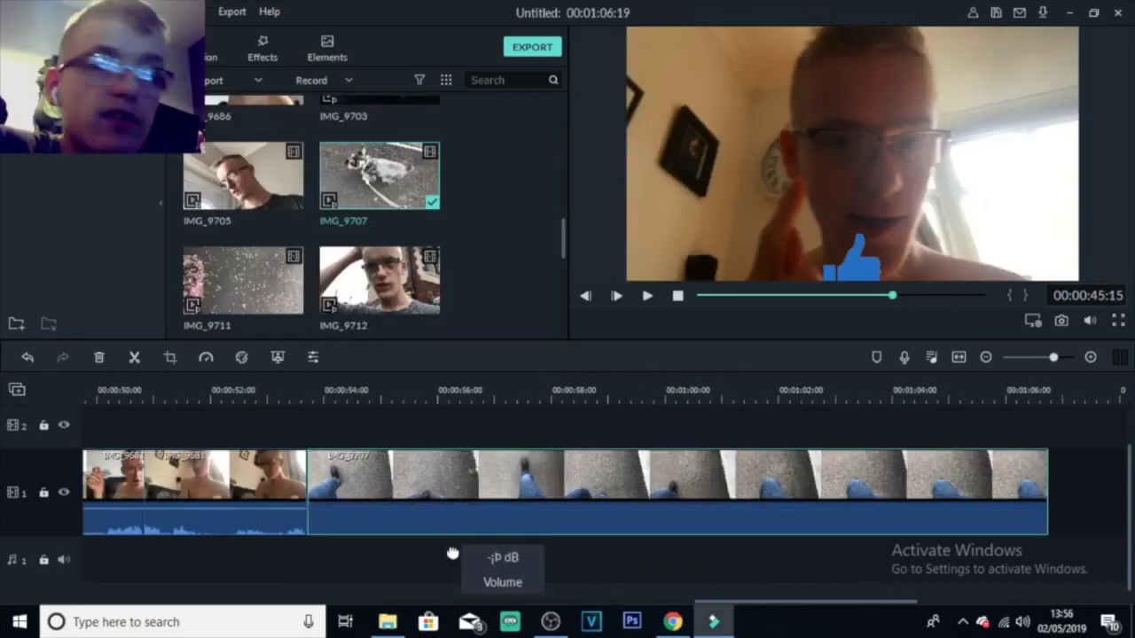
{"action": "left_click", "coordinate": [348, 443]}
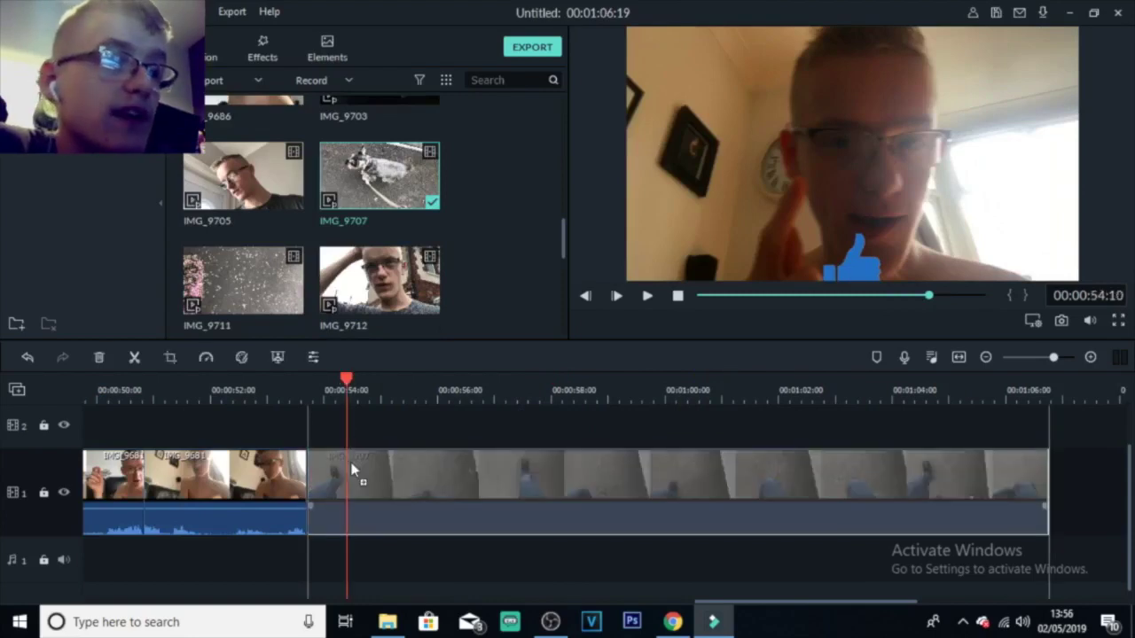
{"action": "left_click", "coordinate": [349, 462]}
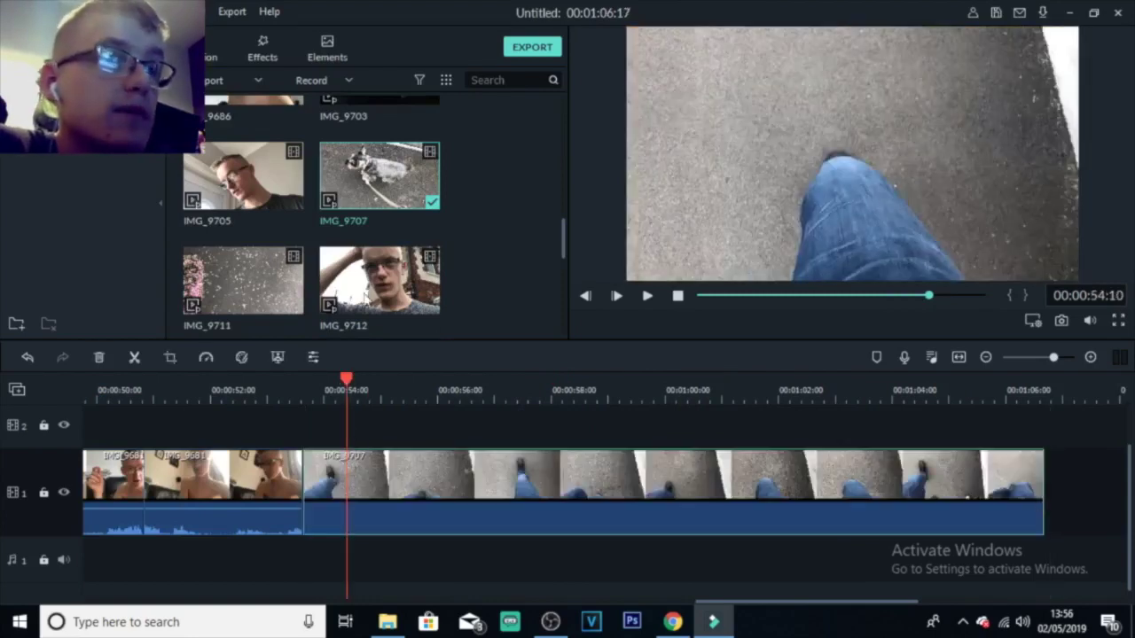
- Add the IMG_9711 clip directly after IMG_9707 on video track 1 and mute its audio
{"action": "left_click_drag", "start_coordinate": [240, 279], "coordinate": [1044, 461]}
{"action": "left_click_drag", "start_coordinate": [793, 602], "coordinate": [881, 603]}
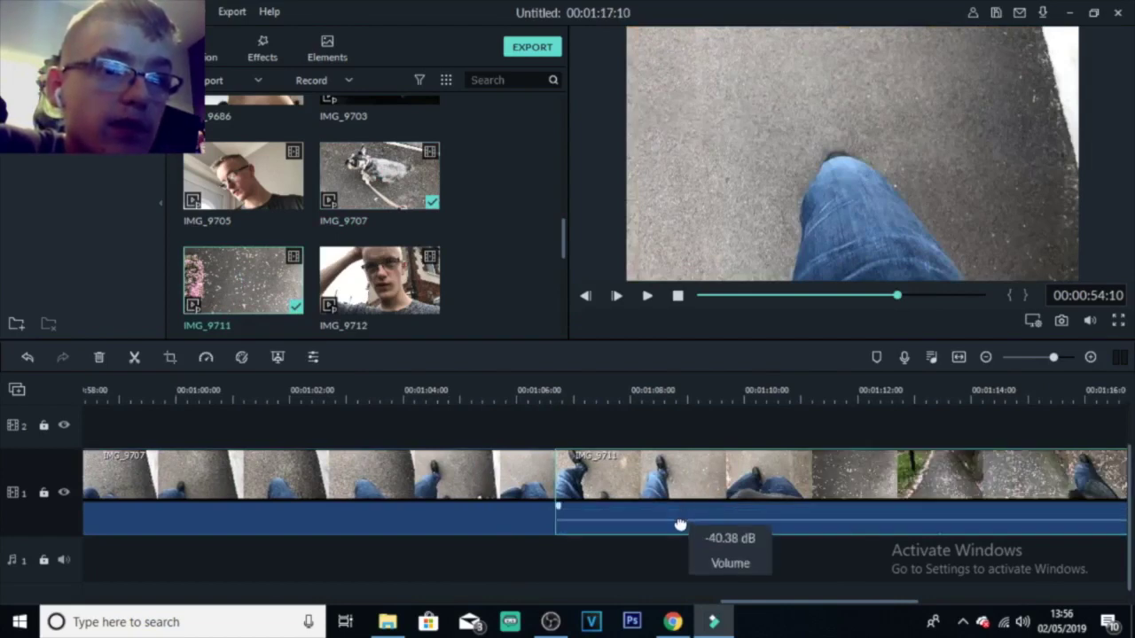
{"action": "left_click", "coordinate": [700, 559]}
- Add the Extenz - Here music to audio track 1 and align its start with the beginning of the IMG_9707 clip
{"action": "left_click_drag", "start_coordinate": [755, 607], "coordinate": [613, 607]}
{"action": "left_click", "coordinate": [564, 377]}
{"action": "left_click_drag", "start_coordinate": [564, 237], "coordinate": [567, 322]}
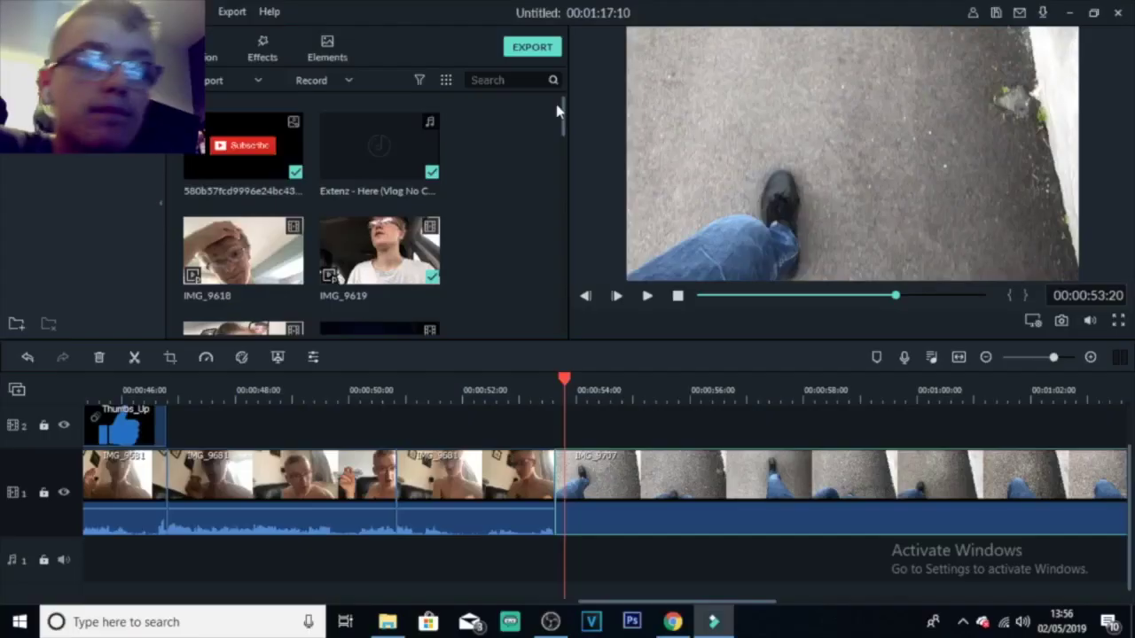
{"action": "mouse_move", "coordinate": [371, 140]}
{"action": "left_click_drag", "start_coordinate": [370, 140], "coordinate": [444, 532]}
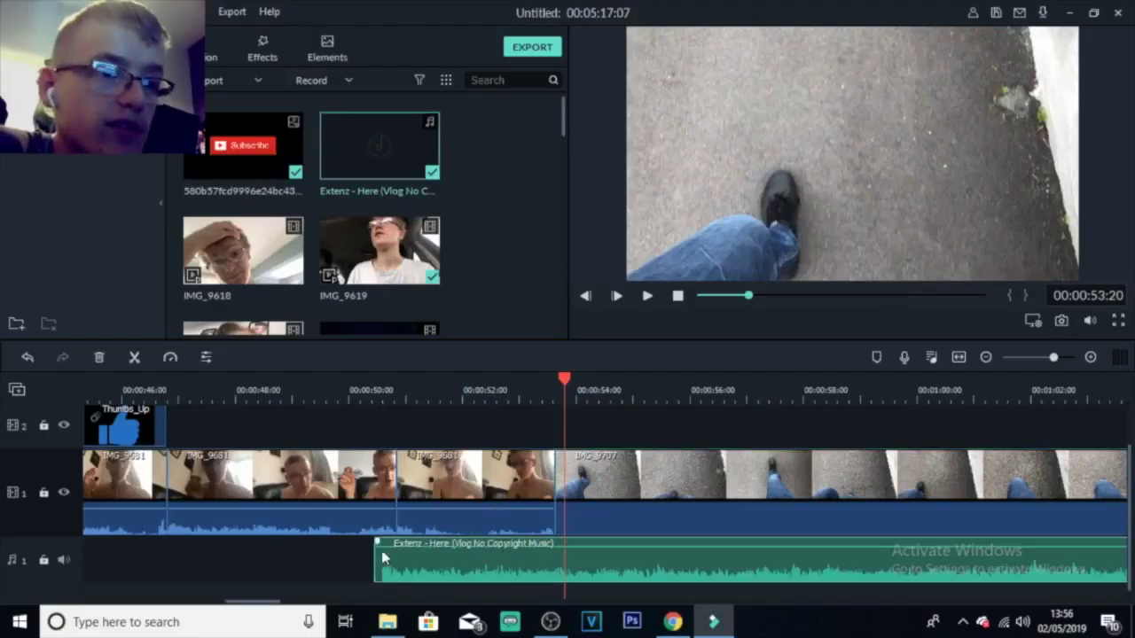
{"action": "left_click_drag", "start_coordinate": [375, 563], "coordinate": [657, 567]}
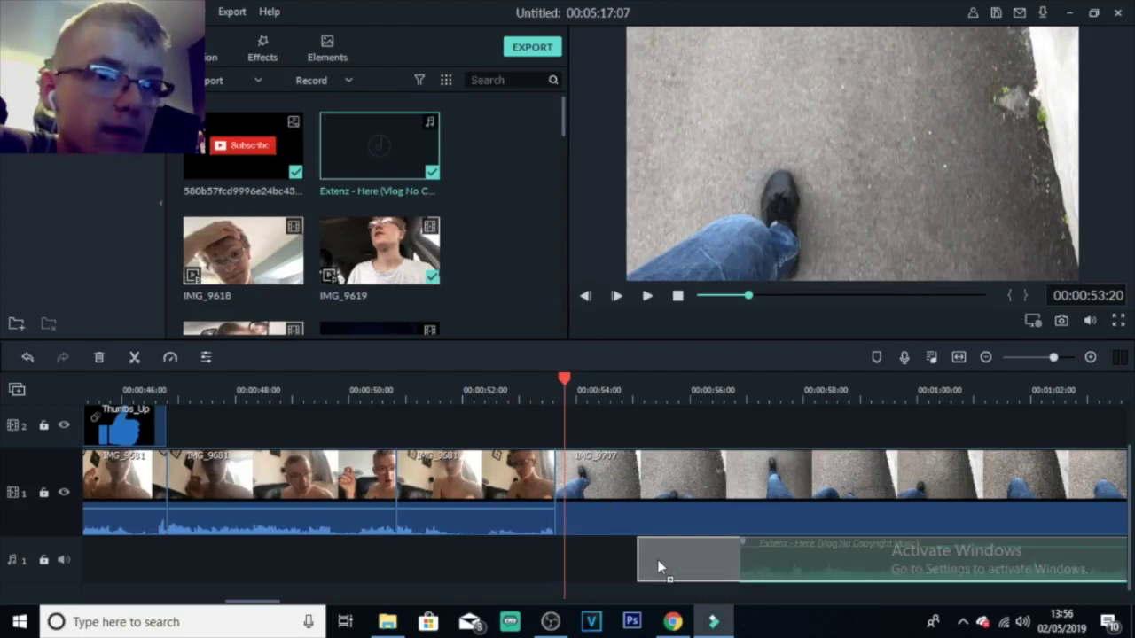
{"action": "left_click_drag", "start_coordinate": [576, 563], "coordinate": [577, 512]}
- Give the new music clip a short fade-in and lower its volume to about -20.5 dB, previewing from 00:00:53:08
{"action": "left_click", "coordinate": [537, 387]}
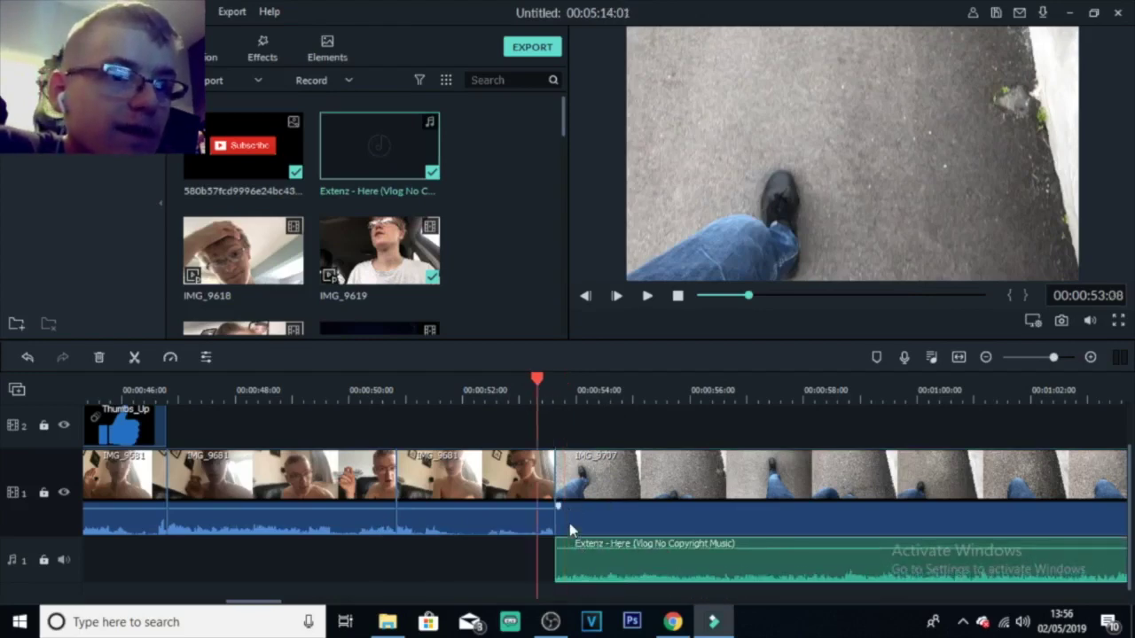
{"action": "left_click_drag", "start_coordinate": [568, 547], "coordinate": [567, 532]}
{"action": "key", "text": "space"}
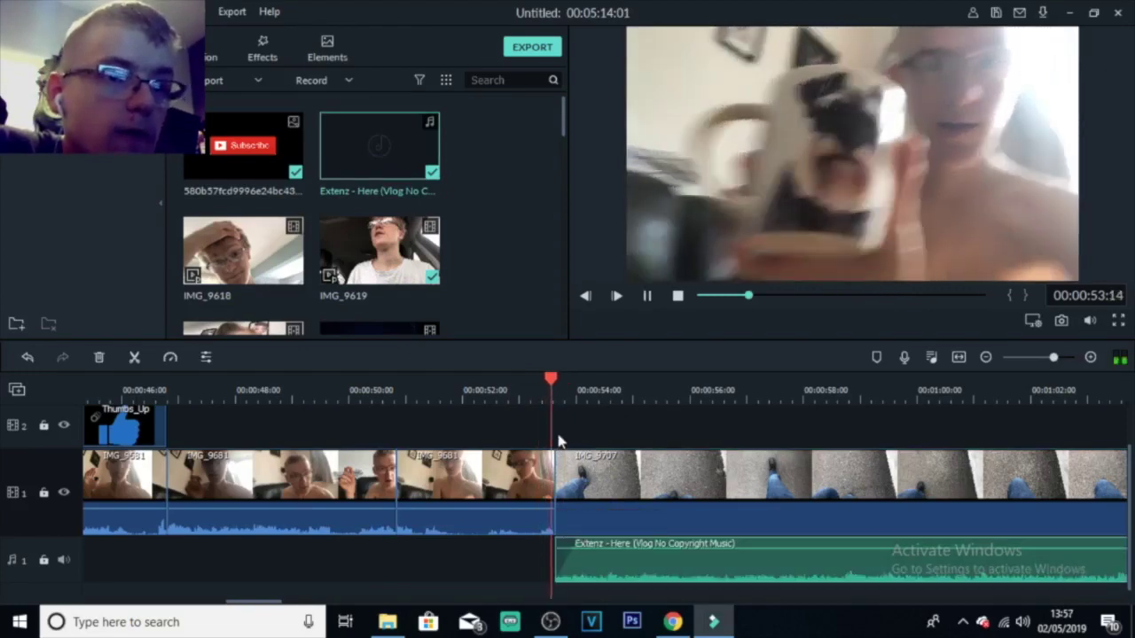
{"action": "left_click_drag", "start_coordinate": [278, 606], "coordinate": [310, 606]}
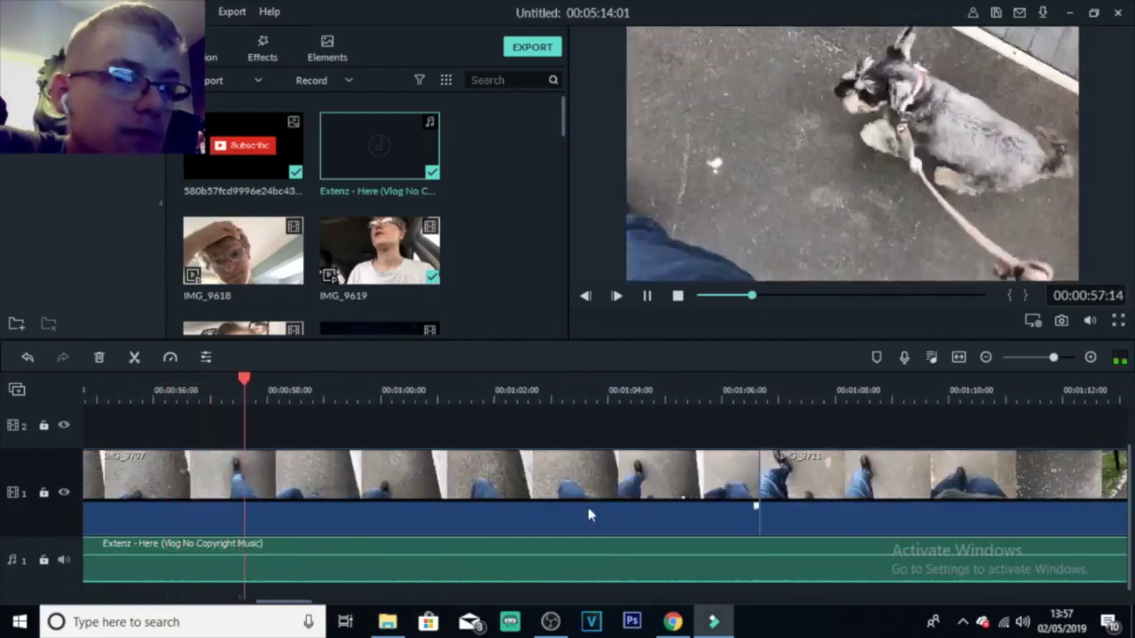
{"action": "scroll", "coordinate": [891, 414], "scroll_direction": "down", "scroll_amount": 1}
{"action": "scroll", "coordinate": [891, 414], "scroll_direction": "down", "scroll_amount": 1}
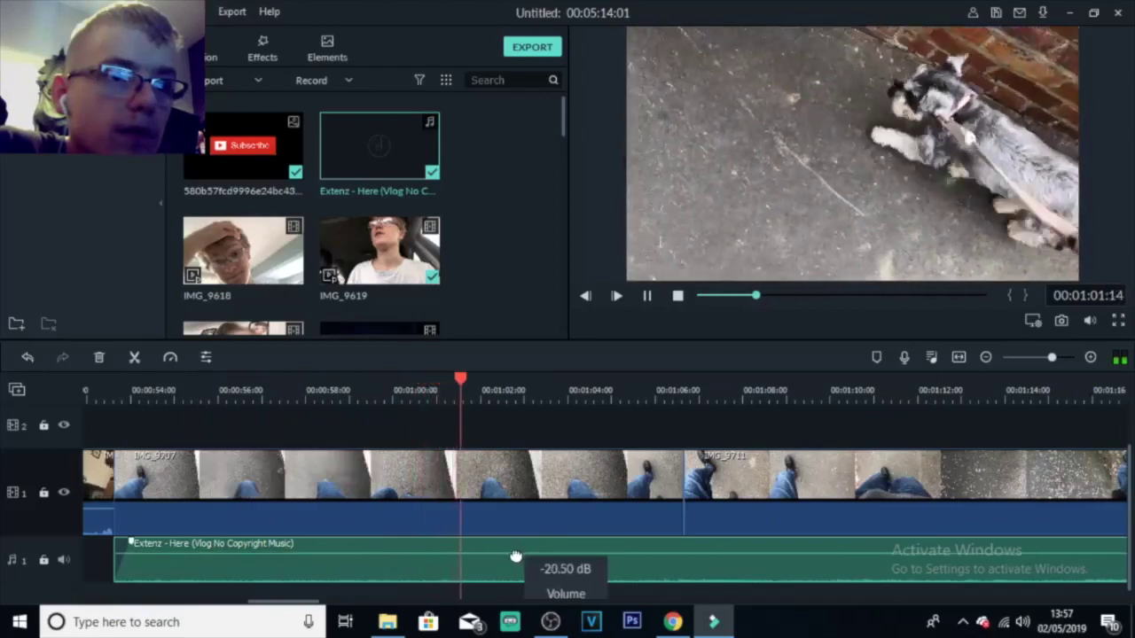
{"action": "left_click", "coordinate": [510, 502]}
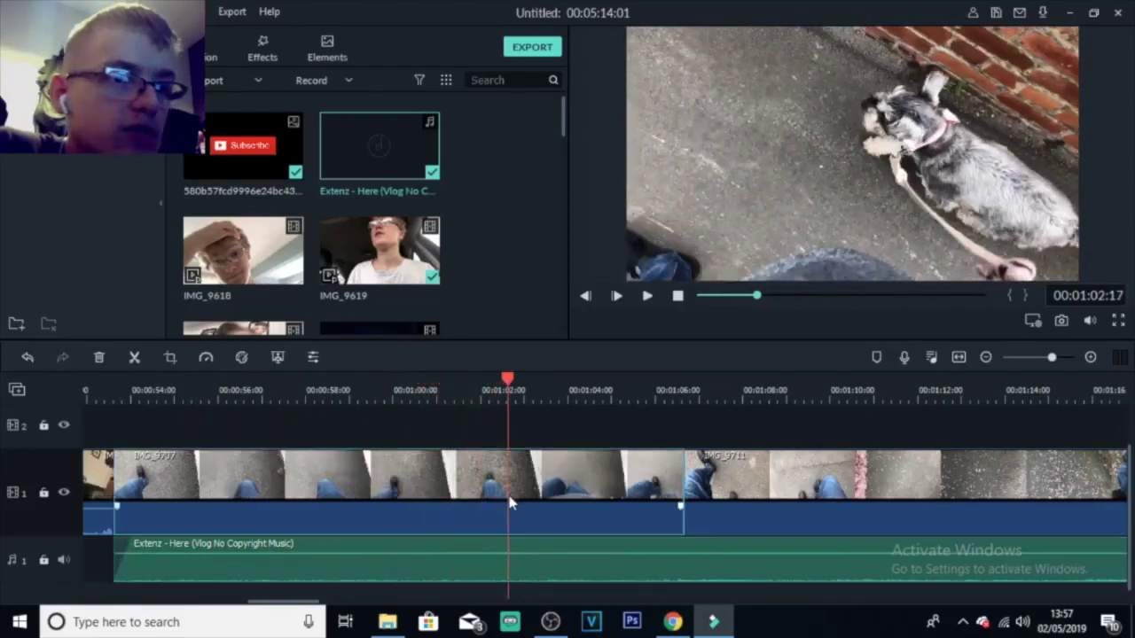
- Trim off the part of IMG_9707 after 00:01:02:17, move IMG_9711 up against the cut, and preview the join
{"action": "key", "text": "ctrl+b"}
{"action": "key", "text": "Delete"}
{"action": "left_click_drag", "start_coordinate": [742, 476], "coordinate": [562, 478]}
{"action": "left_click", "coordinate": [494, 394]}
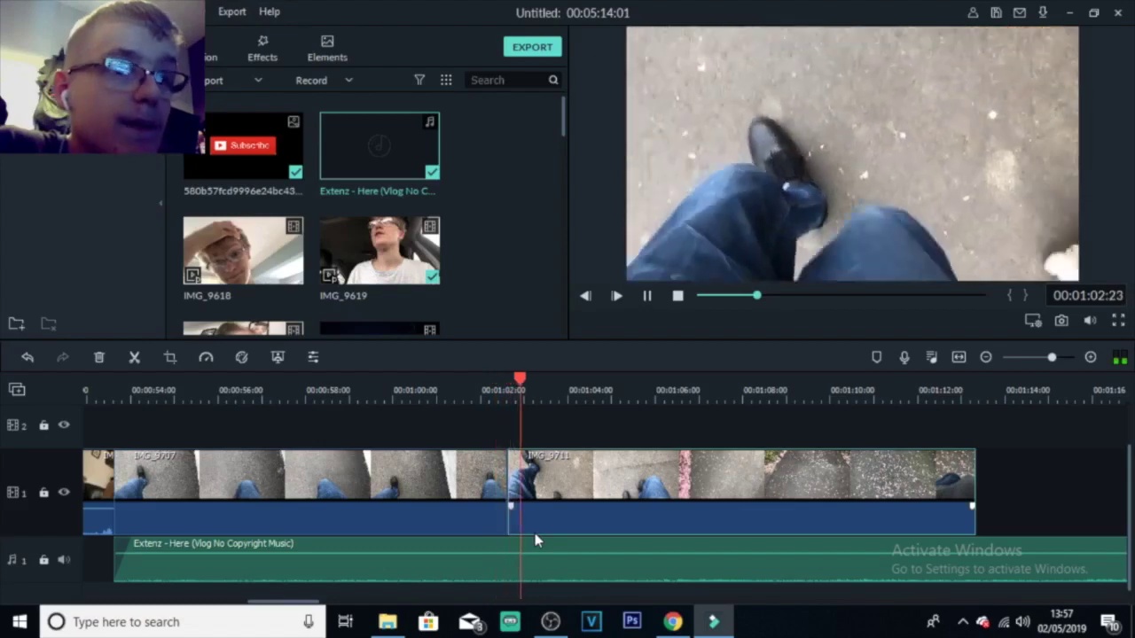
{"action": "key", "text": "space"}
{"action": "left_click", "coordinate": [561, 480]}
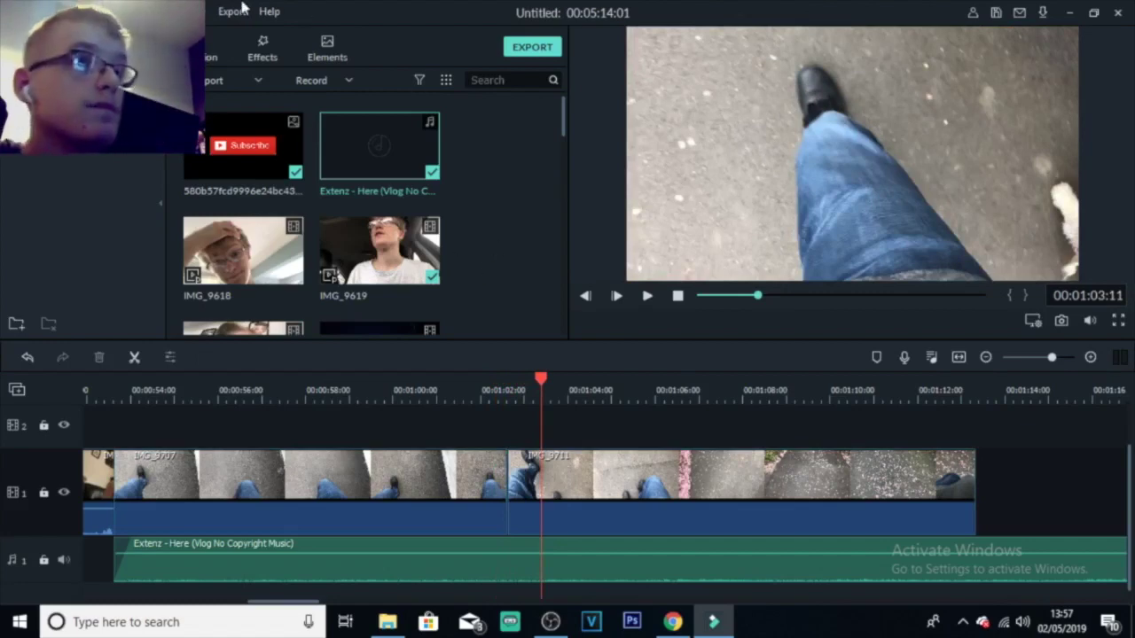
- Add the Fisheye Roll 2 transition between IMG_9707 and IMG_9711 on video track 1 and preview it from 00:01:01:22
{"action": "left_click", "coordinate": [211, 46]}
{"action": "left_click_drag", "start_coordinate": [566, 104], "coordinate": [559, 168]}
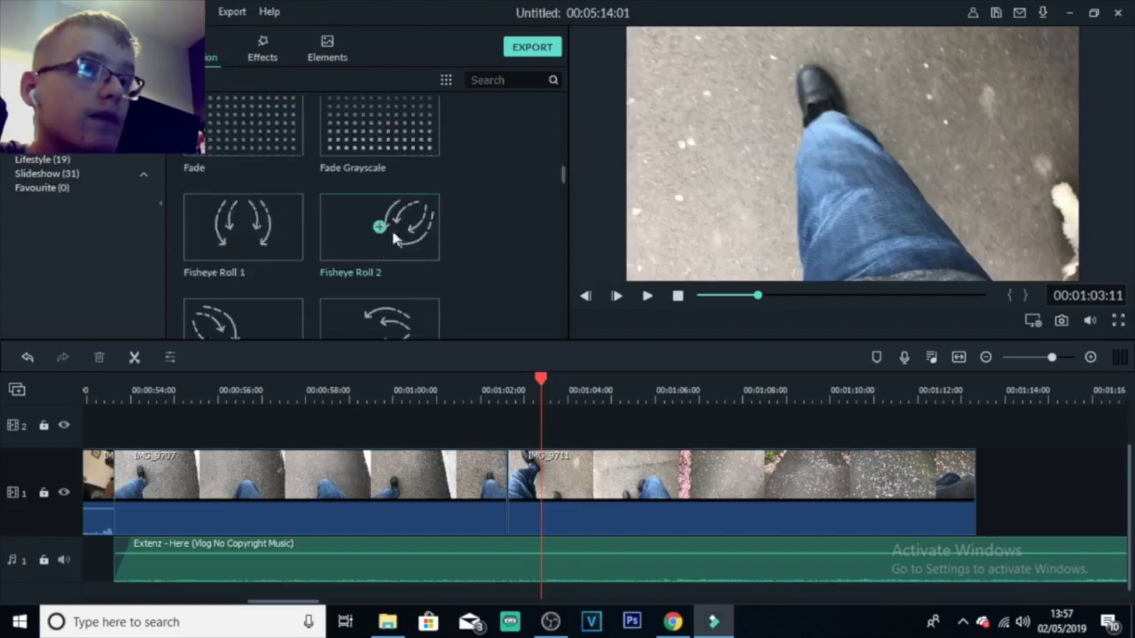
{"action": "left_click_drag", "start_coordinate": [395, 235], "coordinate": [538, 499]}
{"action": "left_click", "coordinate": [475, 395]}
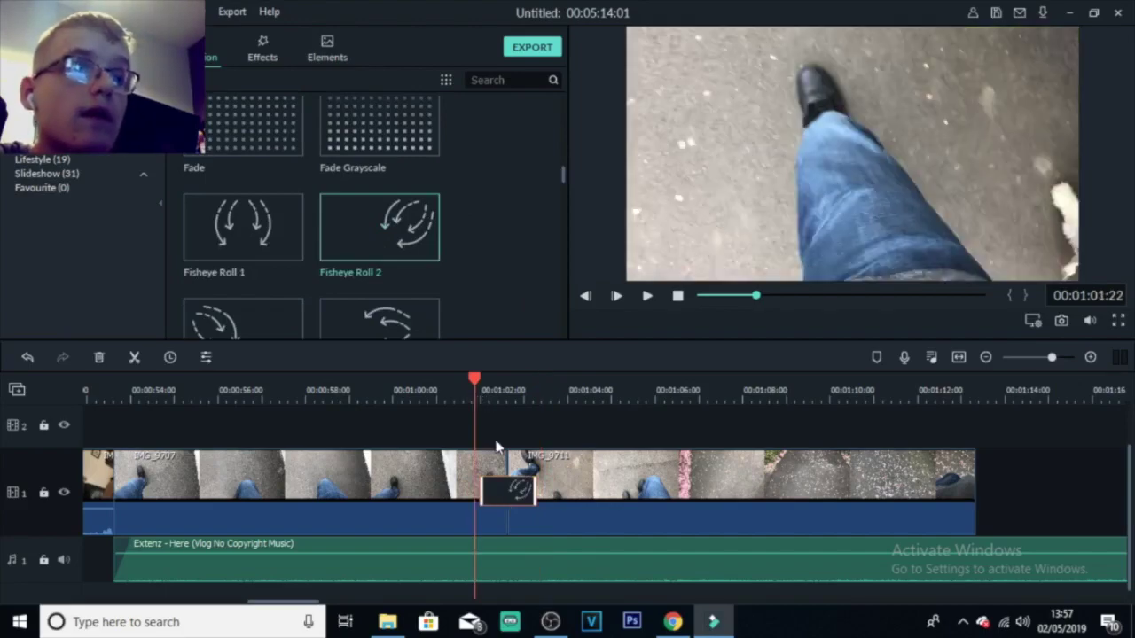
{"action": "key", "text": "space"}
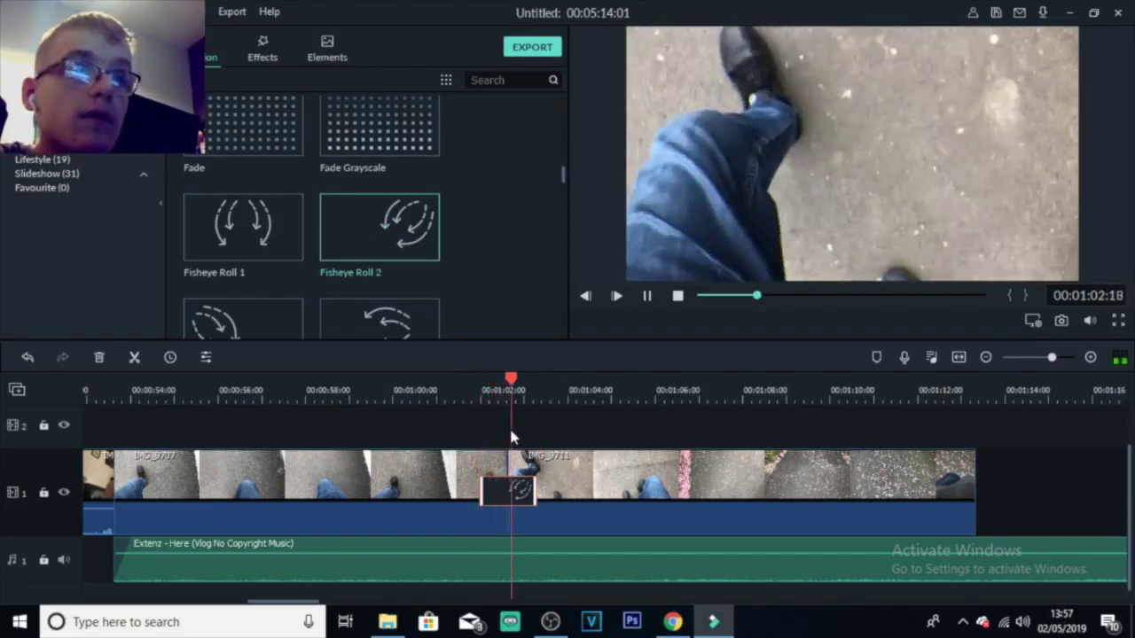
{"action": "key", "text": "space"}
{"action": "left_click", "coordinate": [545, 458]}
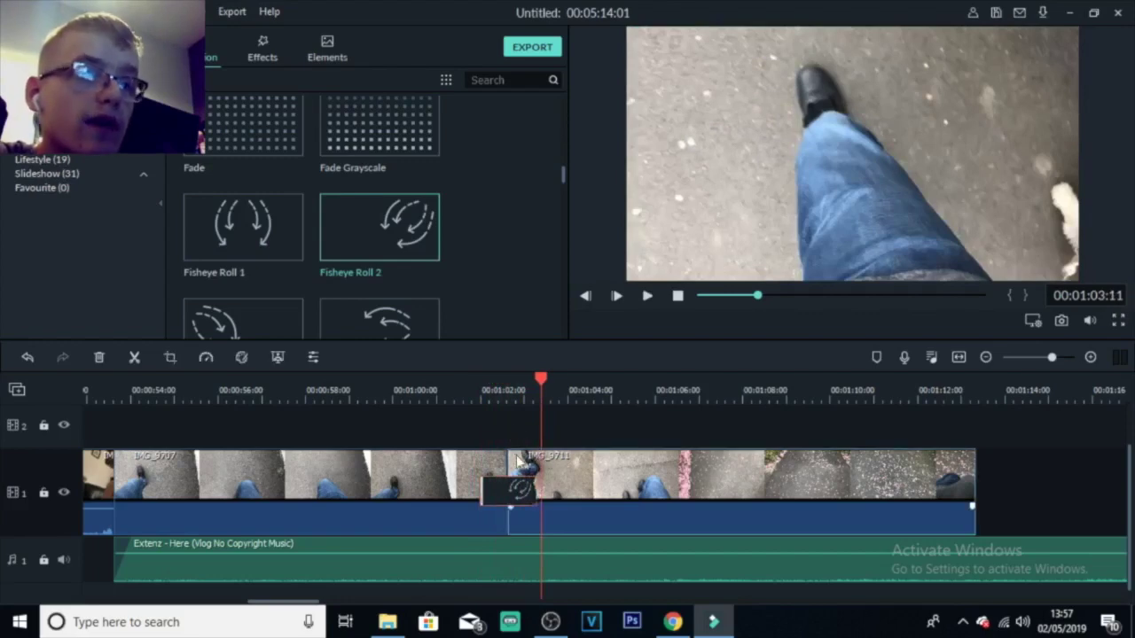
- Trim the start of clip IMG_9711, place the Fisheye Roll 2 transition between it and clip IMG_9707, and preview the cut
{"action": "left_click_drag", "start_coordinate": [511, 455], "coordinate": [514, 468]}
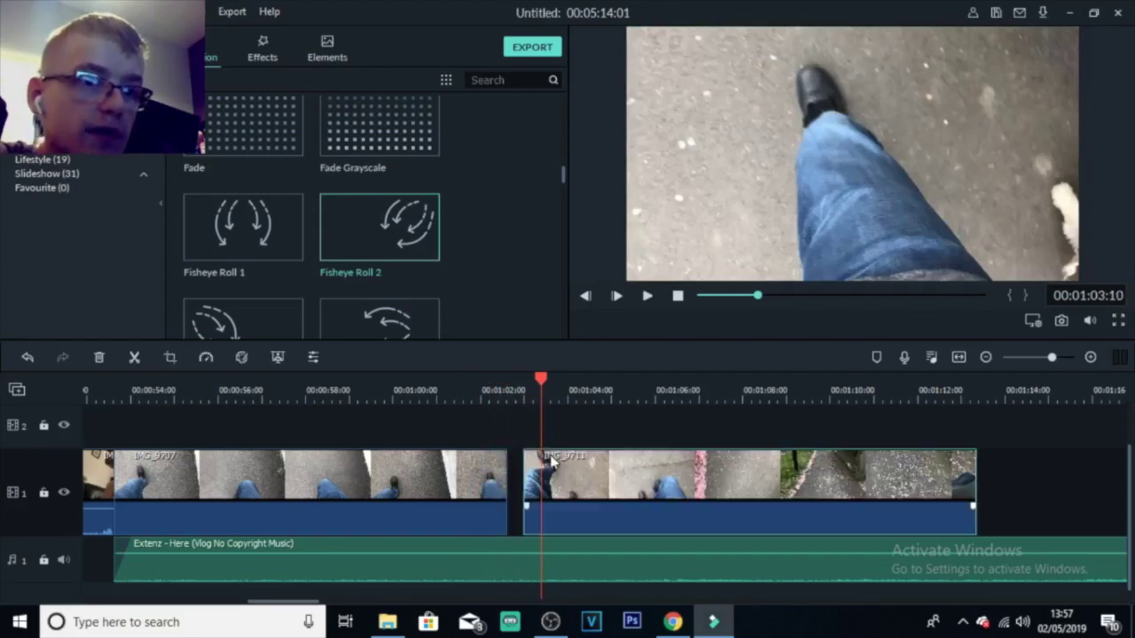
{"action": "left_click_drag", "start_coordinate": [459, 334], "coordinate": [510, 487]}
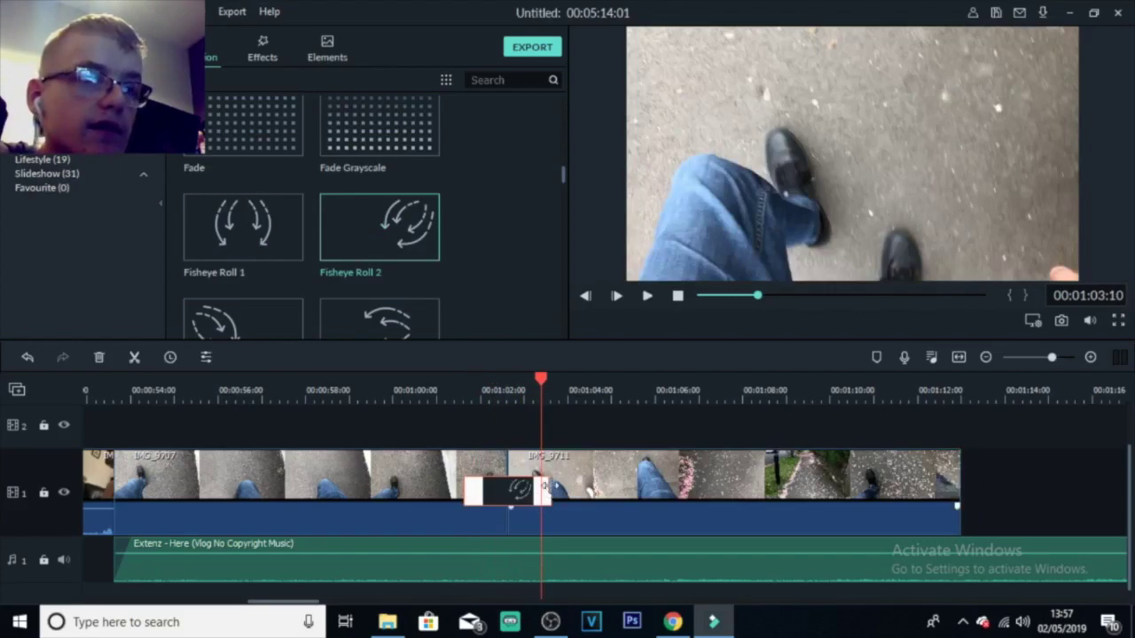
{"action": "left_click", "coordinate": [467, 391]}
{"action": "key", "text": "space"}
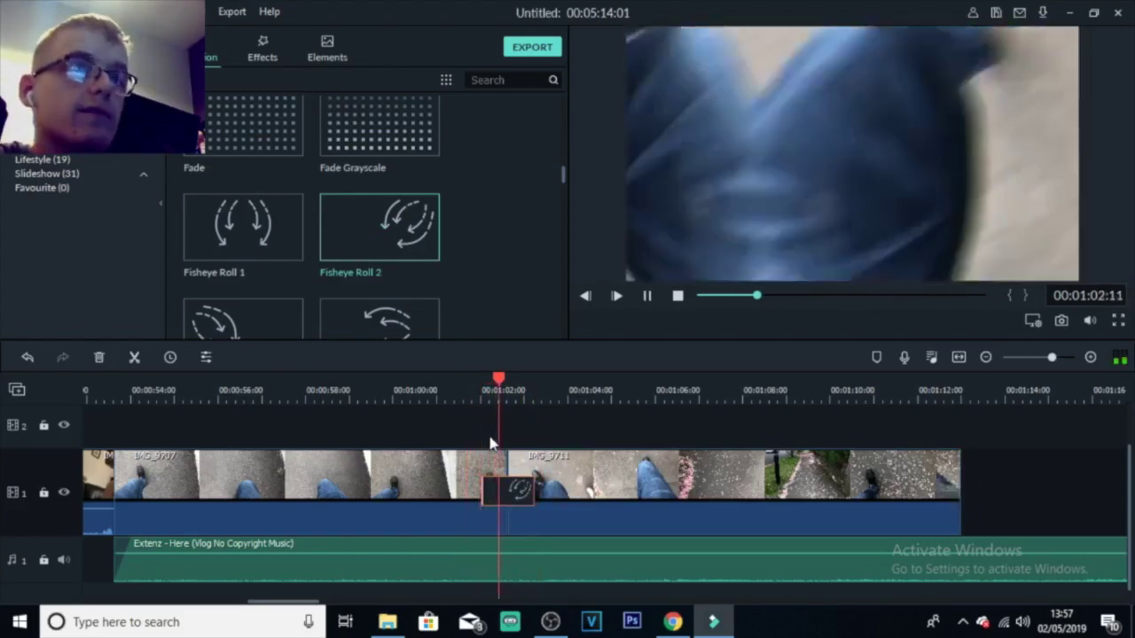
{"action": "key", "text": "space"}
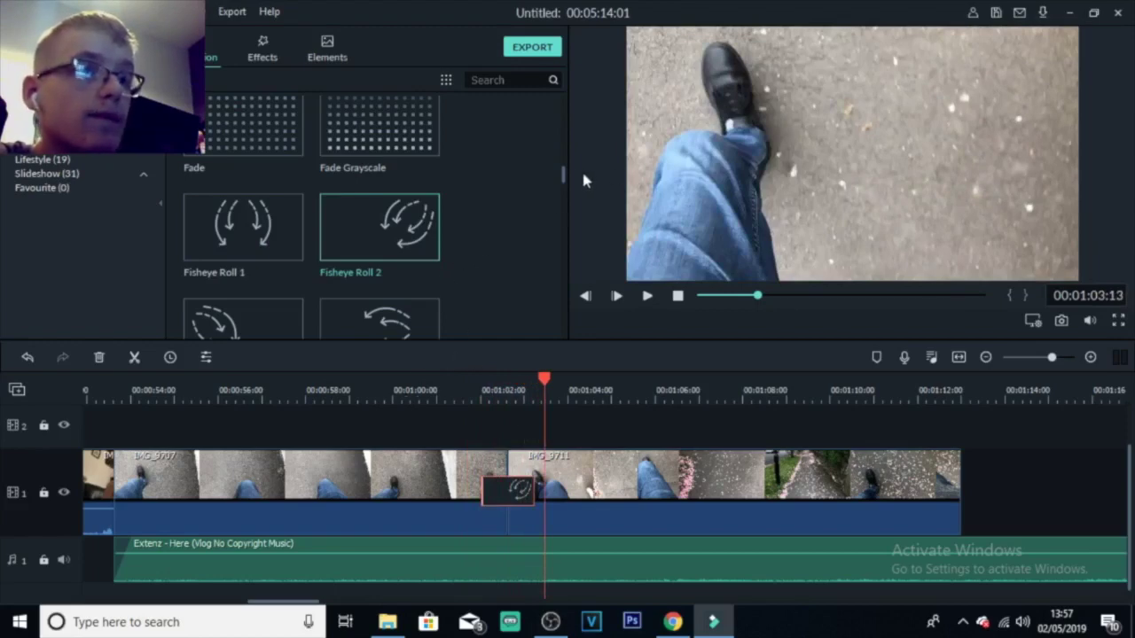
- Replace the Fisheye Roll 2 transition before clip IMG_9711 with the Orb 4 transition and preview it
{"action": "left_click_drag", "start_coordinate": [565, 181], "coordinate": [565, 221]}
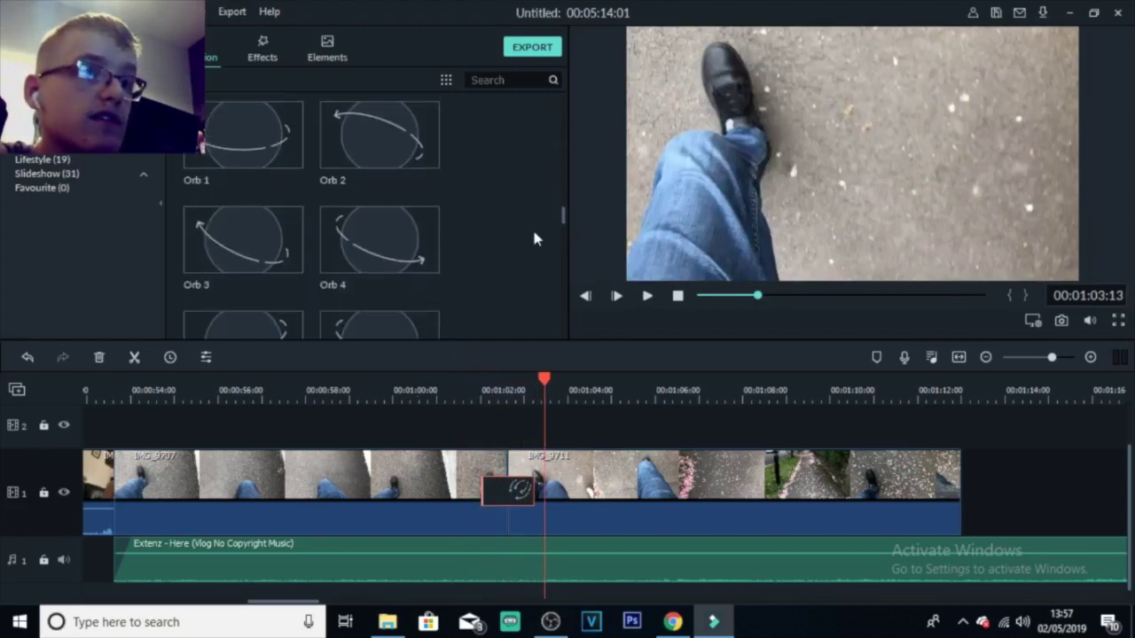
{"action": "key", "text": "Delete"}
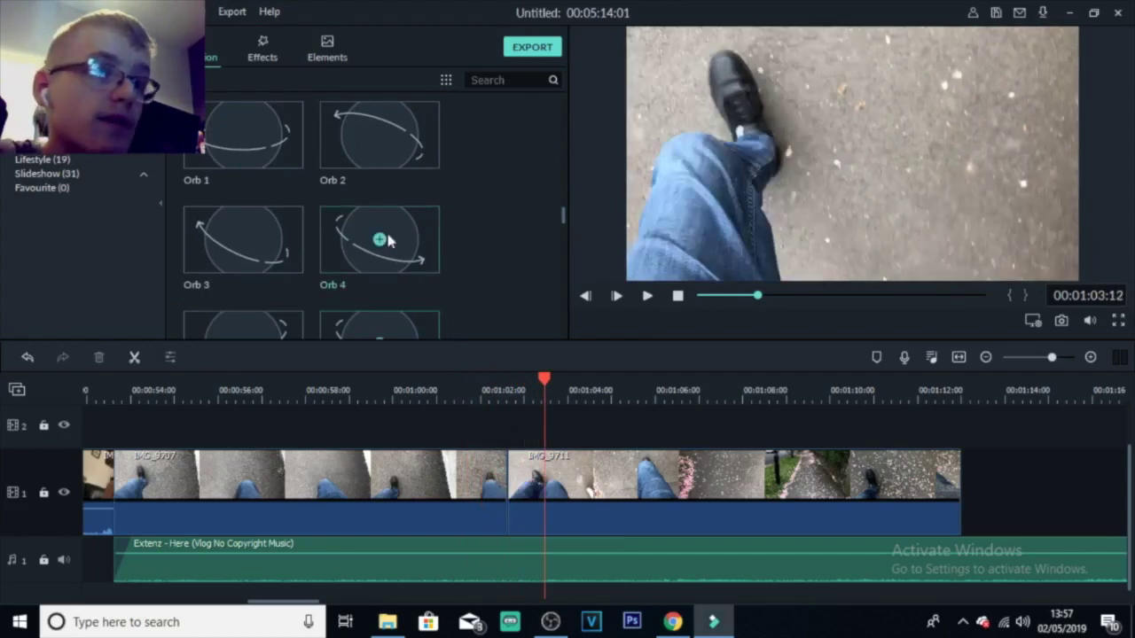
{"action": "left_click_drag", "start_coordinate": [380, 239], "coordinate": [523, 493]}
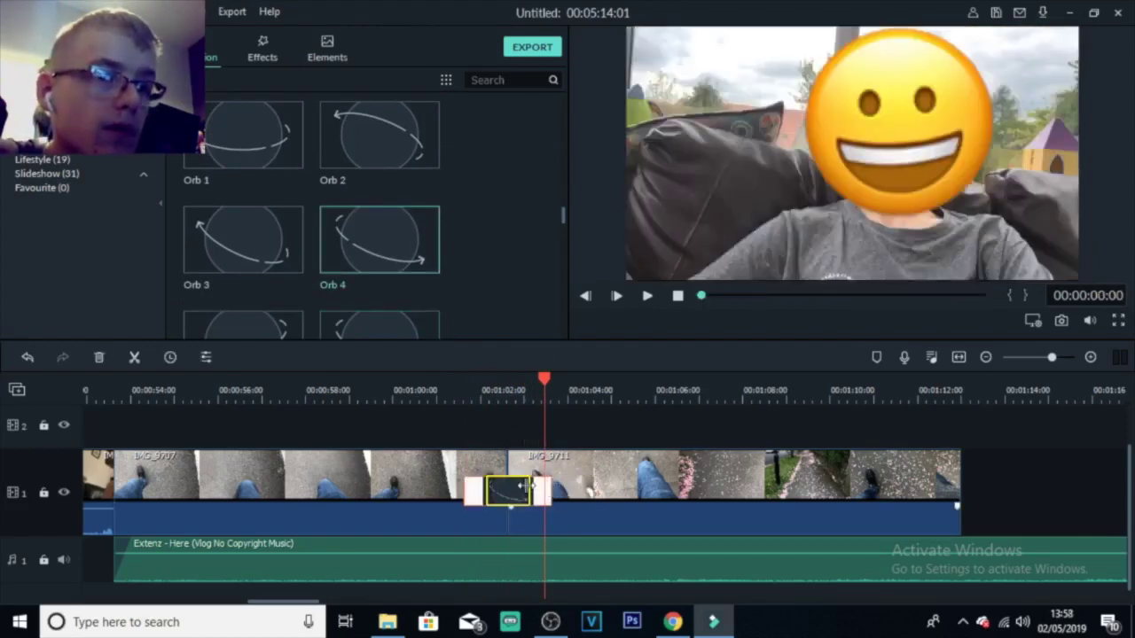
{"action": "left_click", "coordinate": [470, 390]}
{"action": "key", "text": "space"}
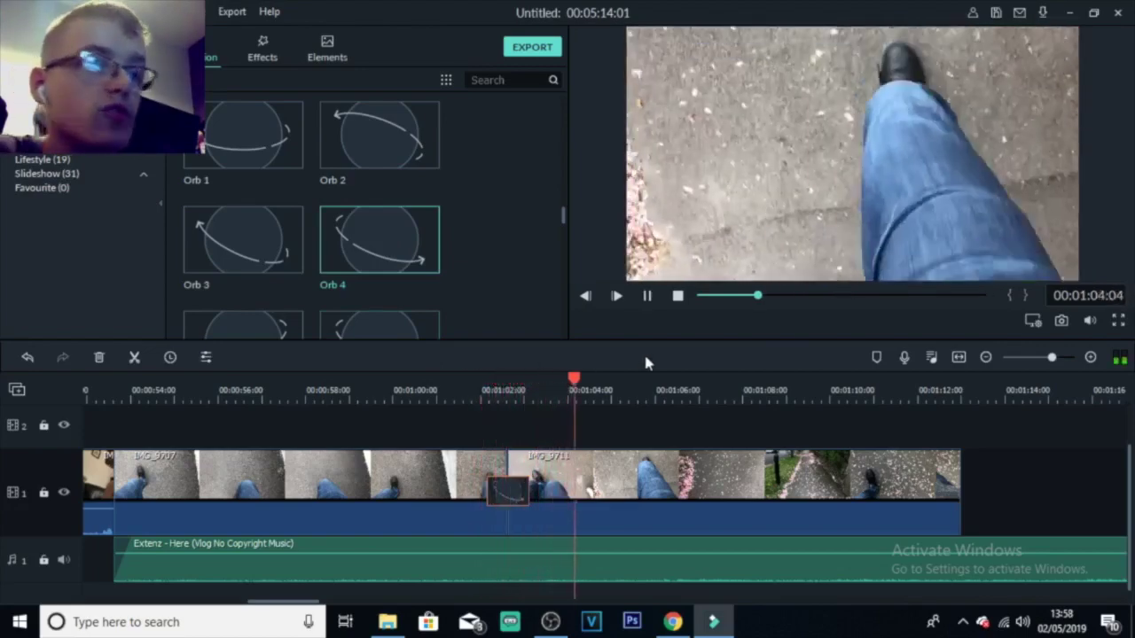
{"action": "key", "text": "space"}
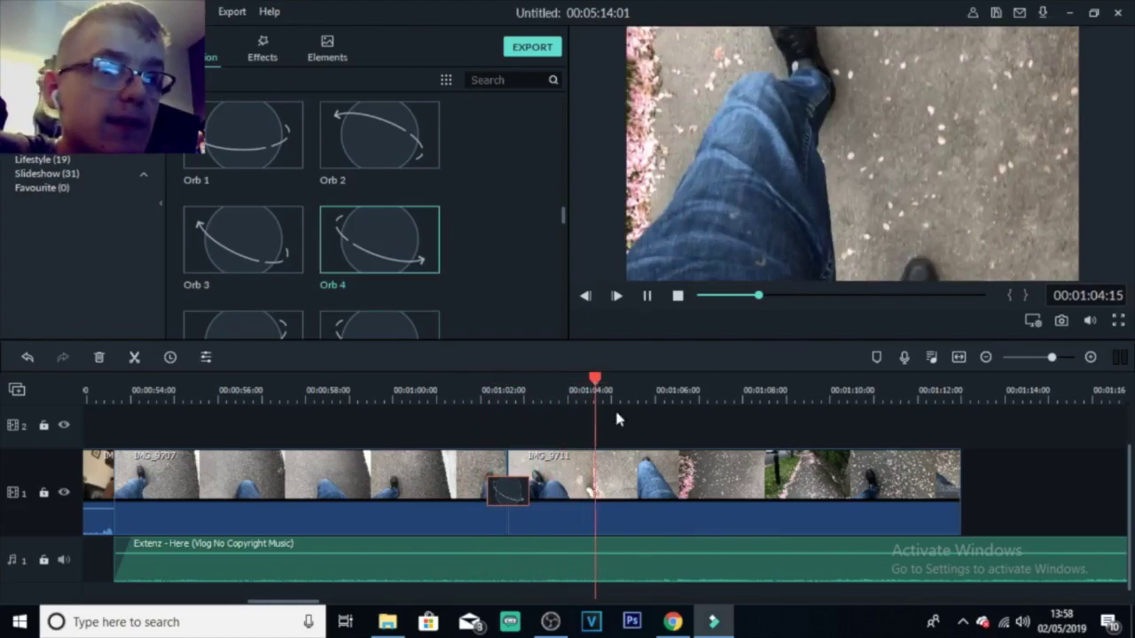
- Play the timeline toward the end of clip IMG_9711 to review the footage with its background music
{"action": "left_click_drag", "start_coordinate": [671, 550], "coordinate": [679, 552]}
{"action": "left_click", "coordinate": [671, 499]}
{"action": "key", "text": "space"}
{"action": "left_click_drag", "start_coordinate": [306, 604], "coordinate": [343, 608]}
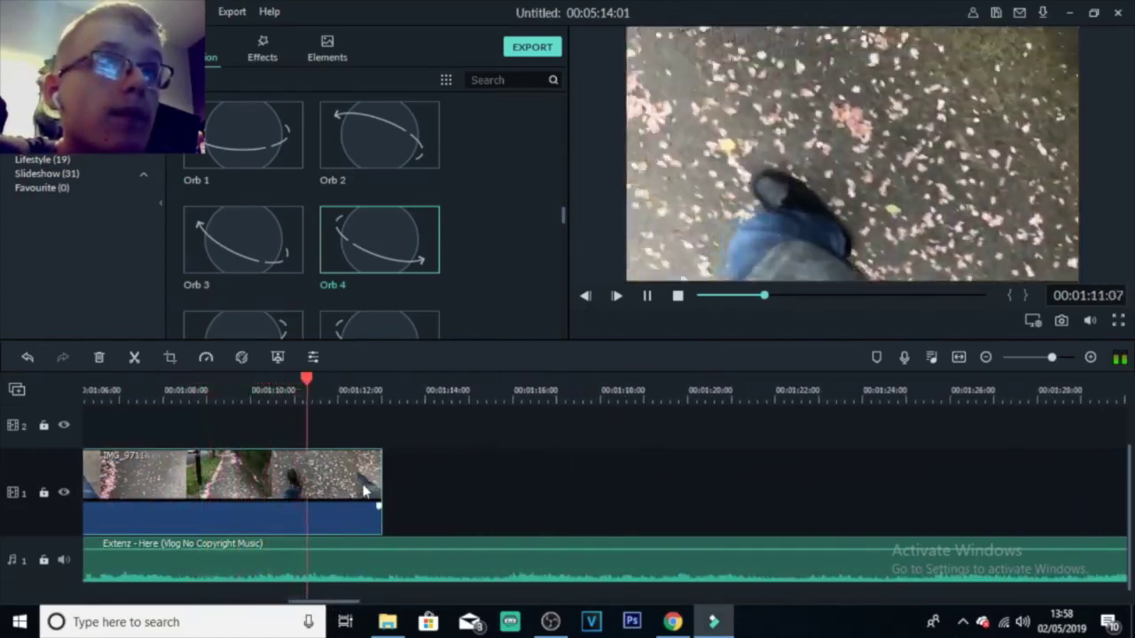
{"action": "key", "text": "space"}
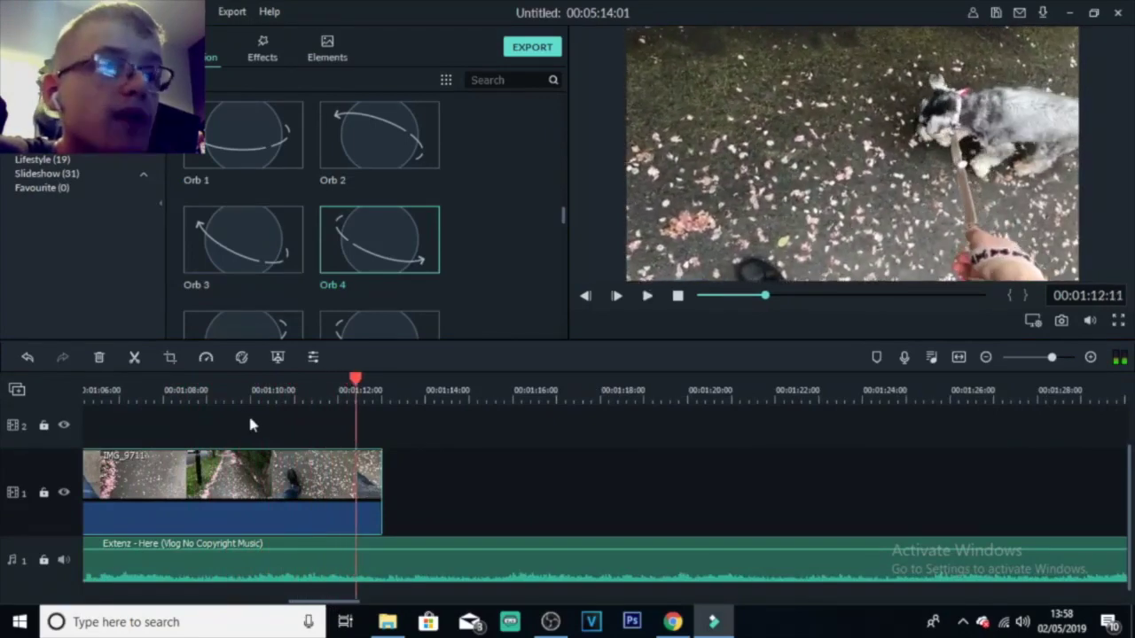
- Return to about 00:00:54:03 near the start of the music track and play a short section
{"action": "left_click", "coordinate": [205, 383]}
{"action": "left_click_drag", "start_coordinate": [340, 608], "coordinate": [292, 614]}
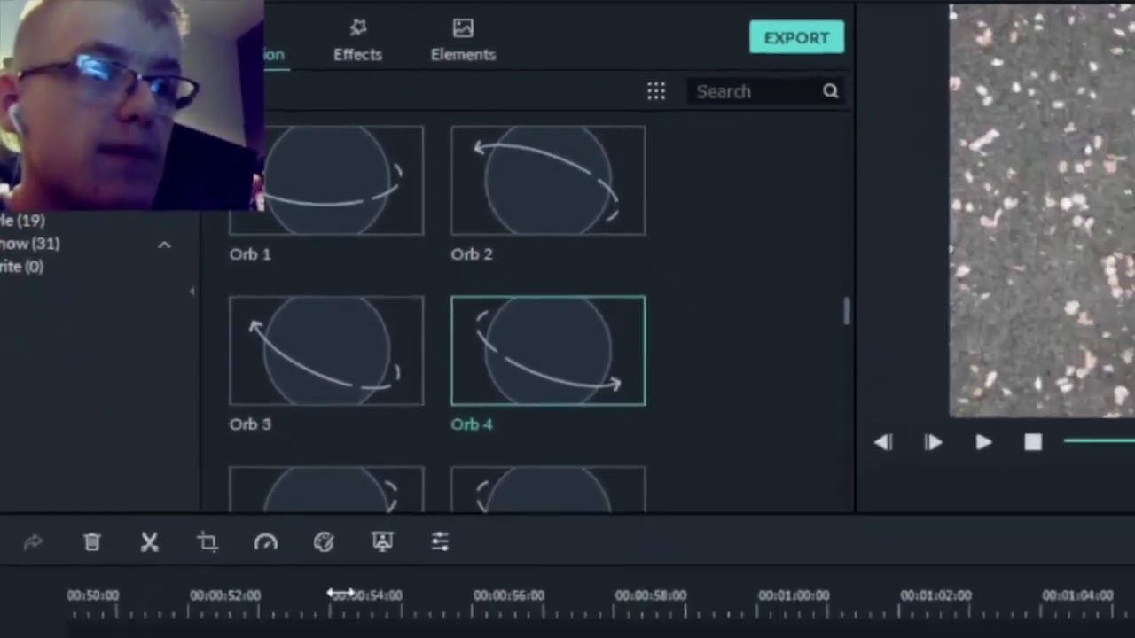
{"action": "left_click", "coordinate": [340, 594]}
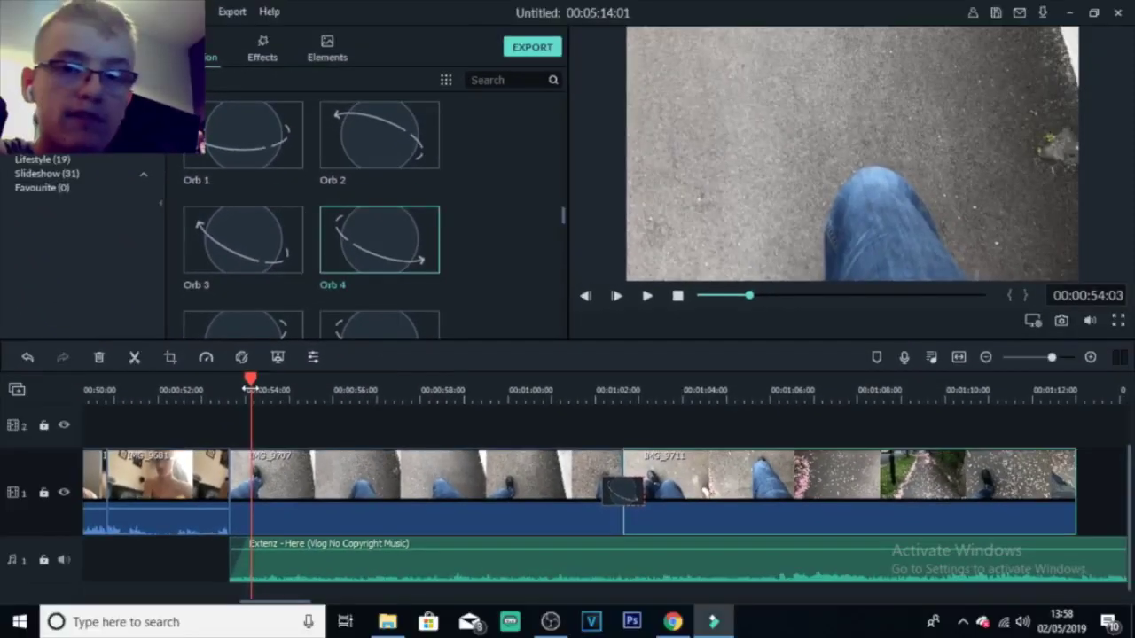
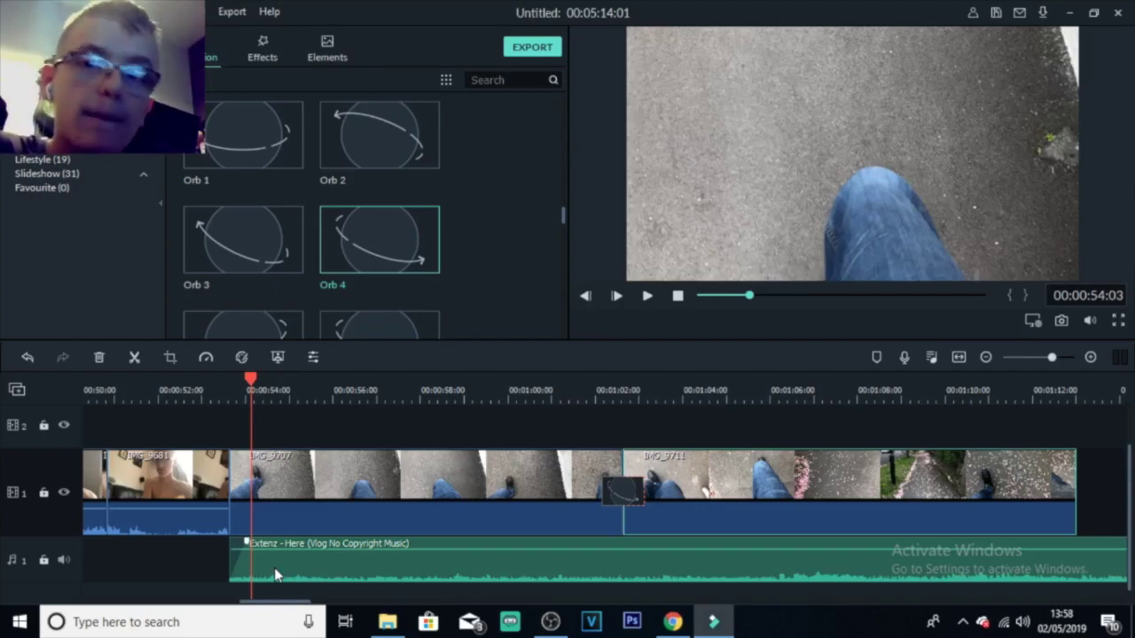
{"action": "key", "text": "space"}
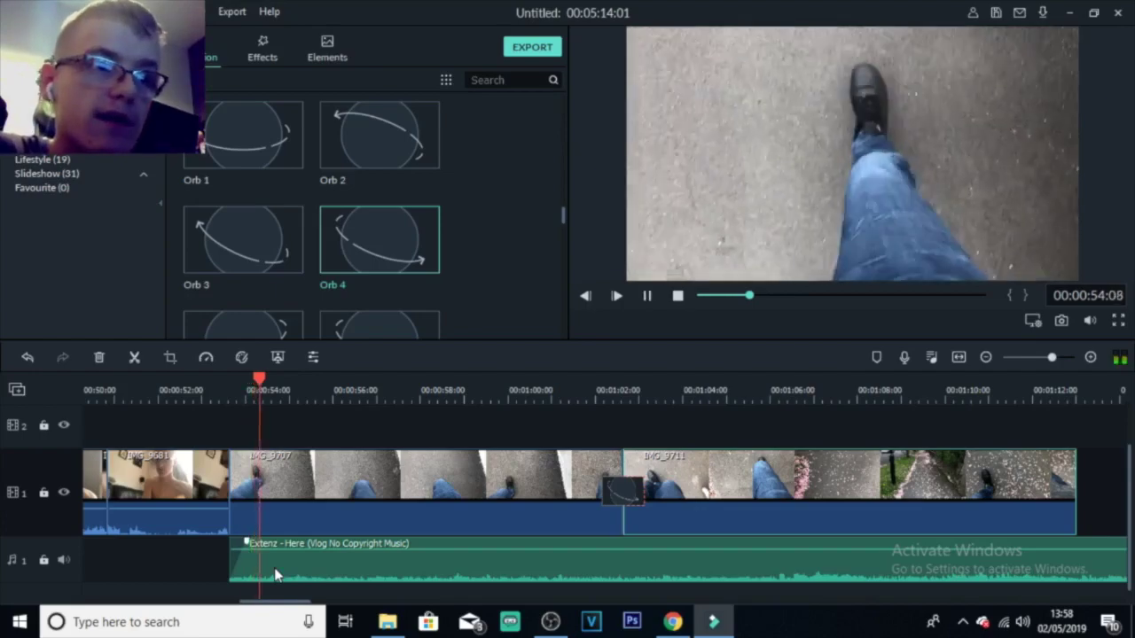
{"action": "key", "text": "space"}
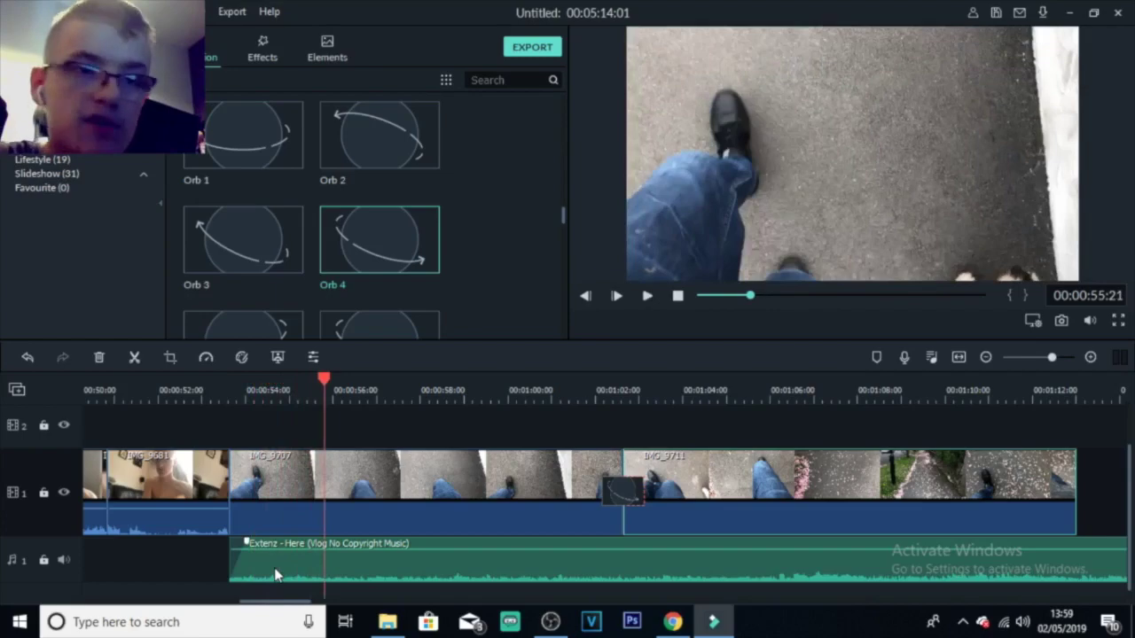
- Switch to Chrome, open YouTube and search for "beat non copyright music"
{"action": "left_click", "coordinate": [673, 622]}
{"action": "left_click", "coordinate": [224, 14]}
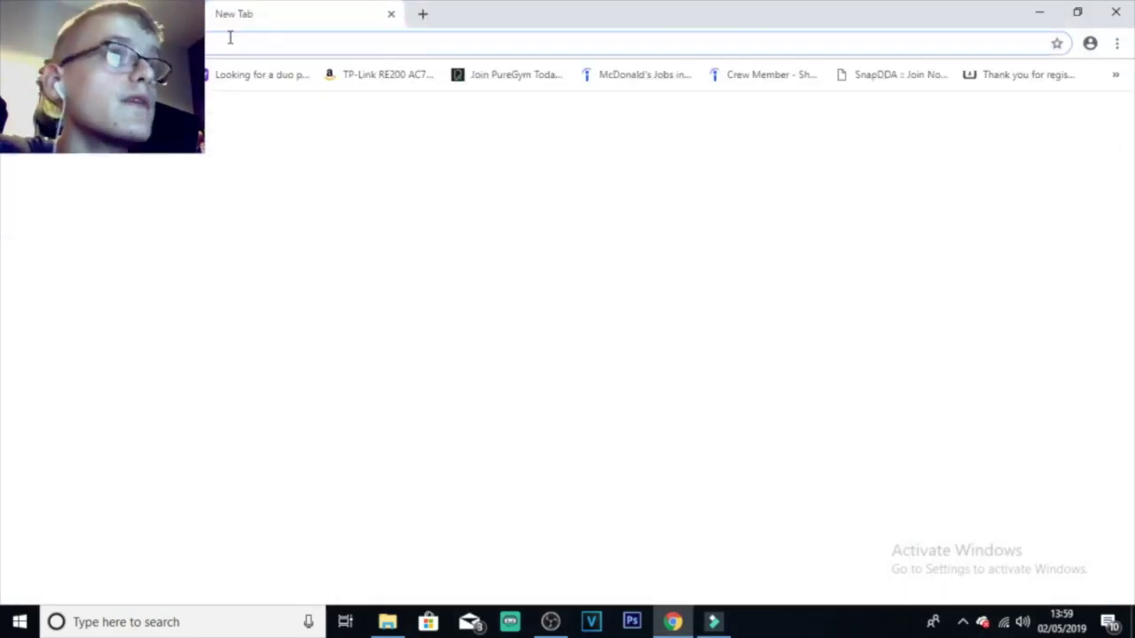
{"action": "type", "text": "y"}
{"action": "key", "text": "Return"}
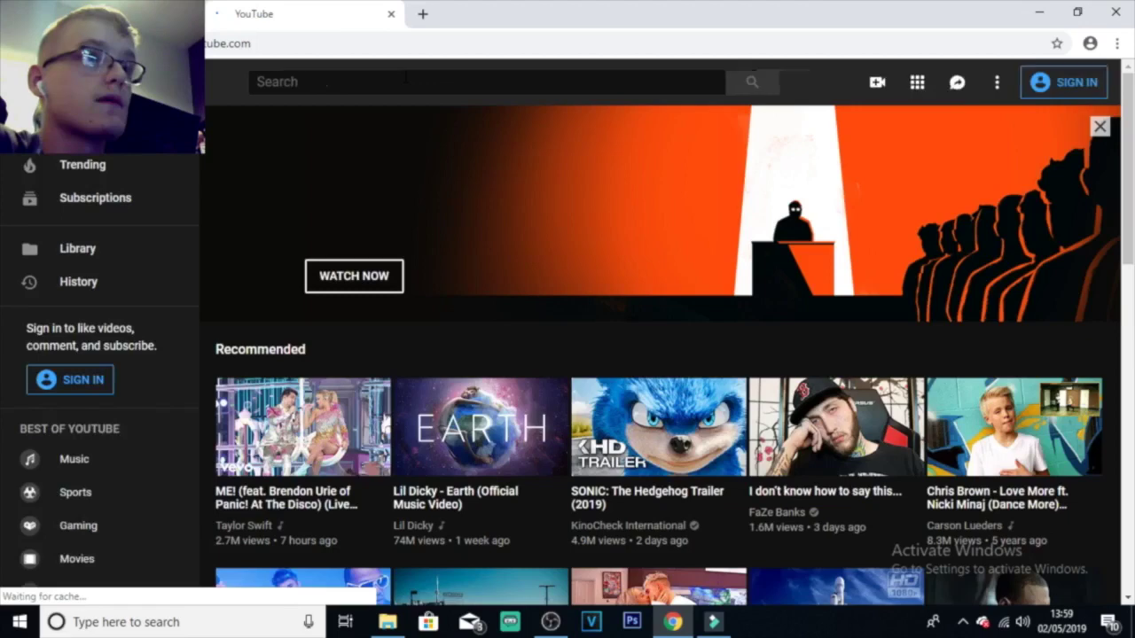
{"action": "left_click", "coordinate": [405, 78]}
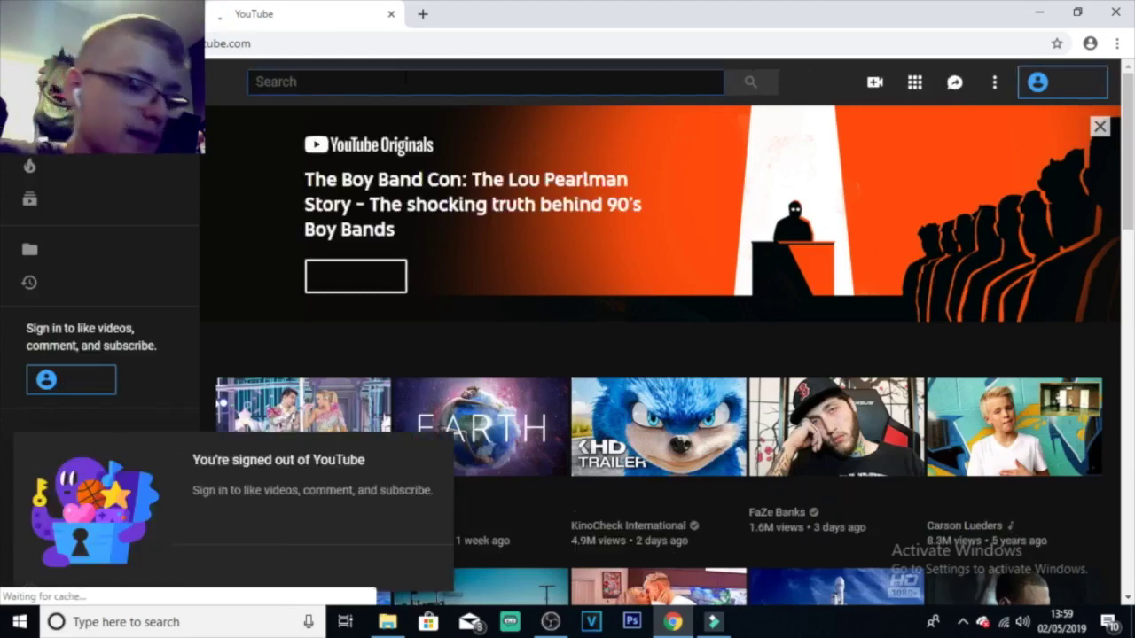
{"action": "type", "text": "beat non"}
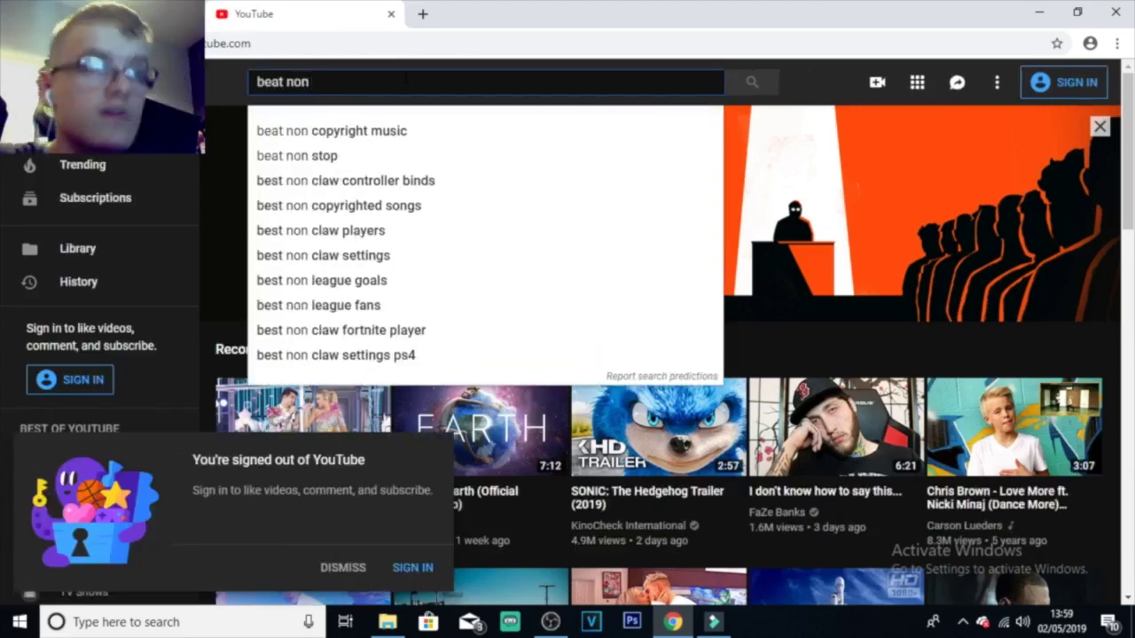
{"action": "key", "text": "Down"}
{"action": "key", "text": "Return"}
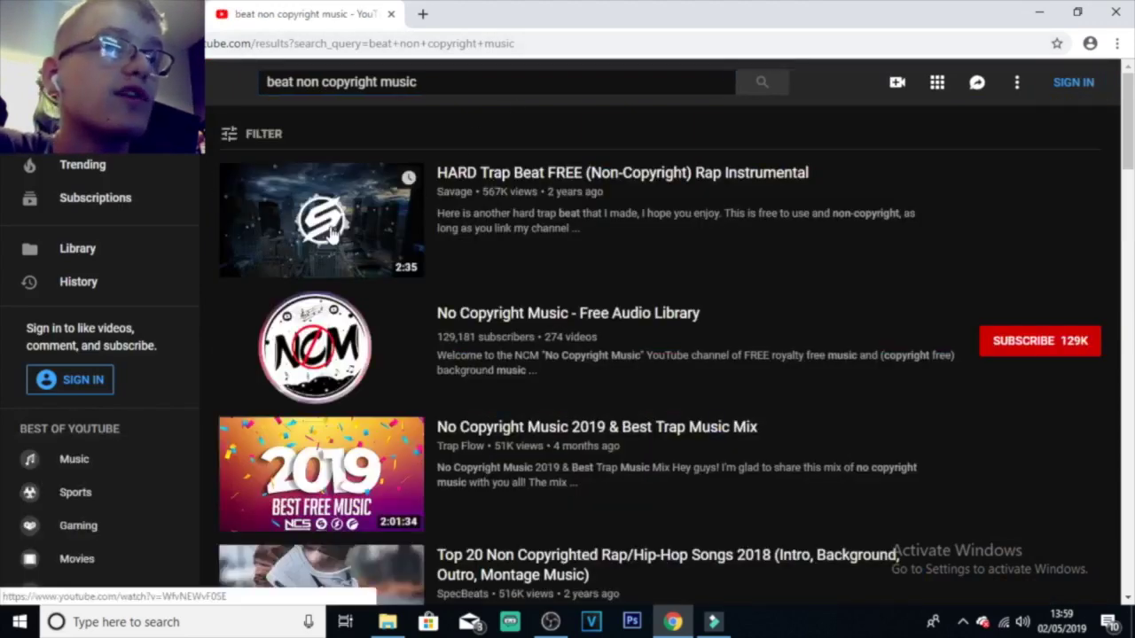
- Open the "HARD Trap Beat FREE (Non-Copyright) Rap Instrumental" video, sample it at 0:22 and 0:35, dismiss the ad overlay, and pause playback
{"action": "left_click", "coordinate": [330, 229]}
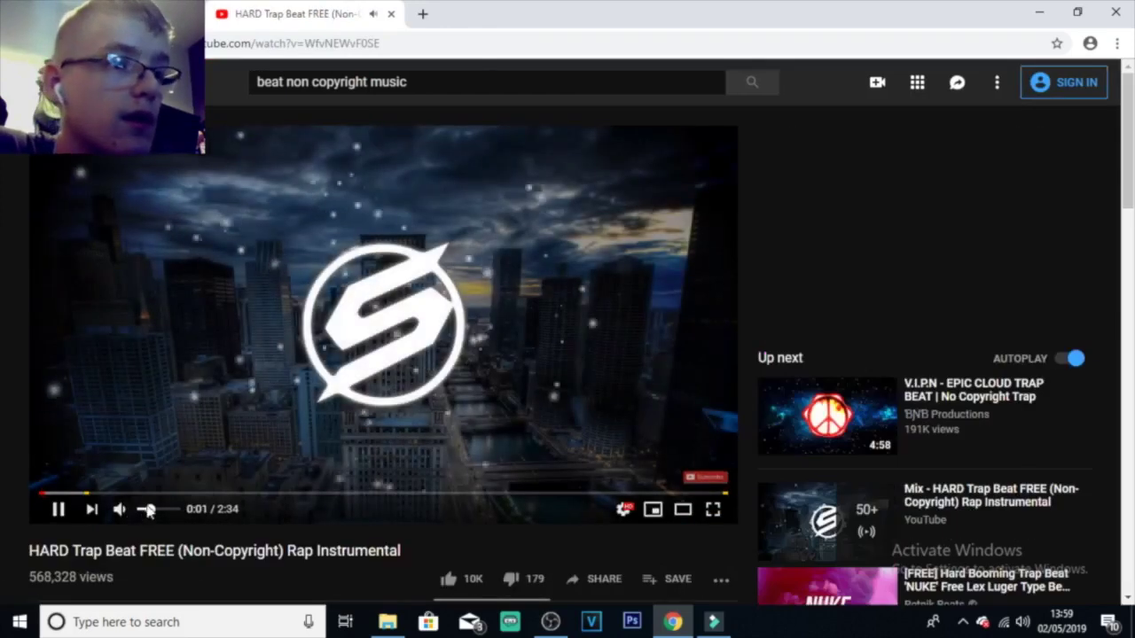
{"action": "left_click", "coordinate": [140, 494]}
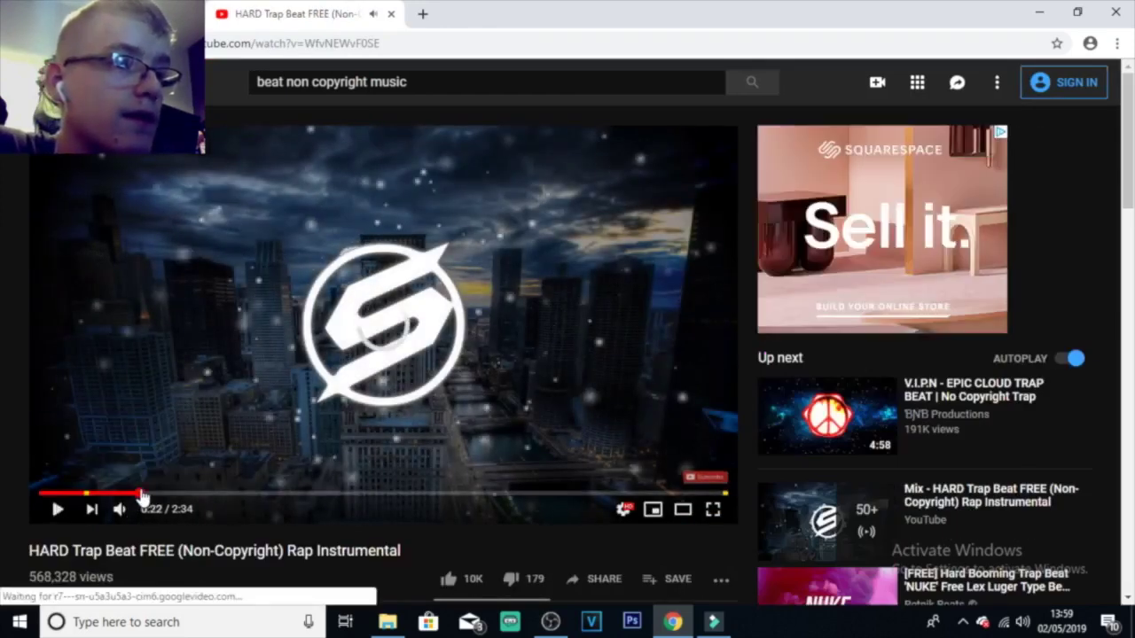
{"action": "left_click", "coordinate": [200, 493]}
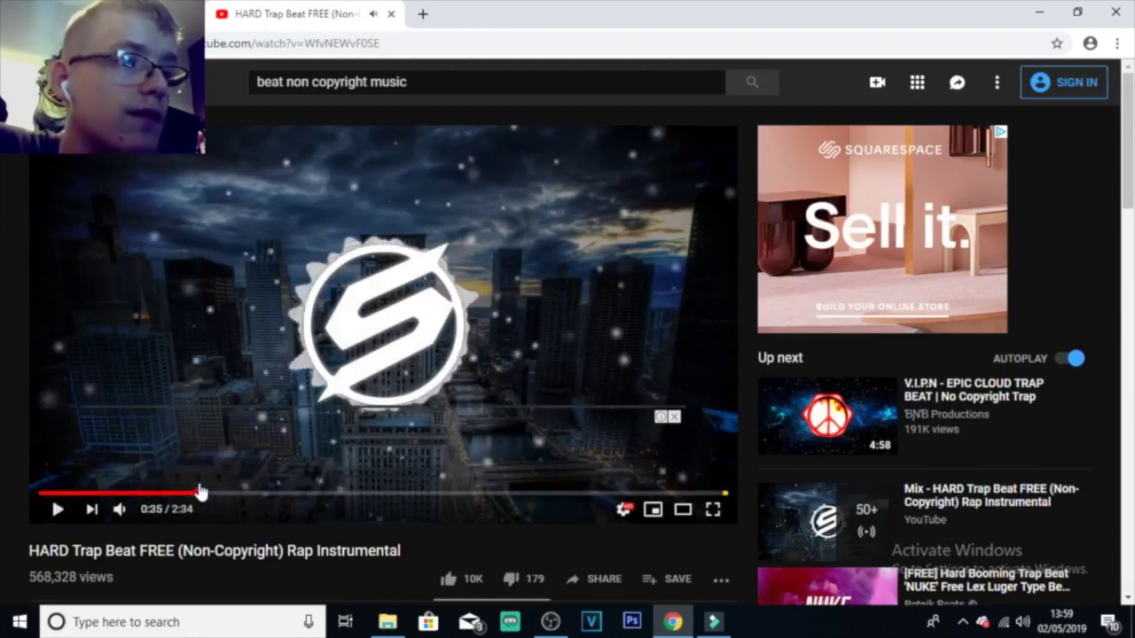
{"action": "left_click", "coordinate": [675, 413]}
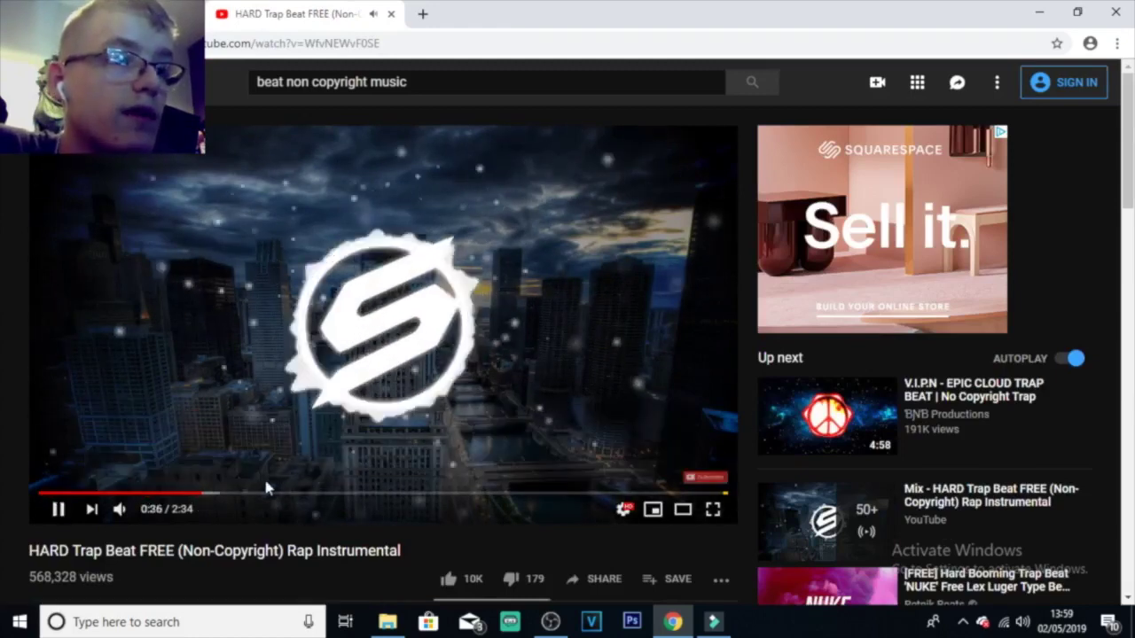
{"action": "left_click", "coordinate": [292, 423]}
{"action": "left_click", "coordinate": [293, 422]}
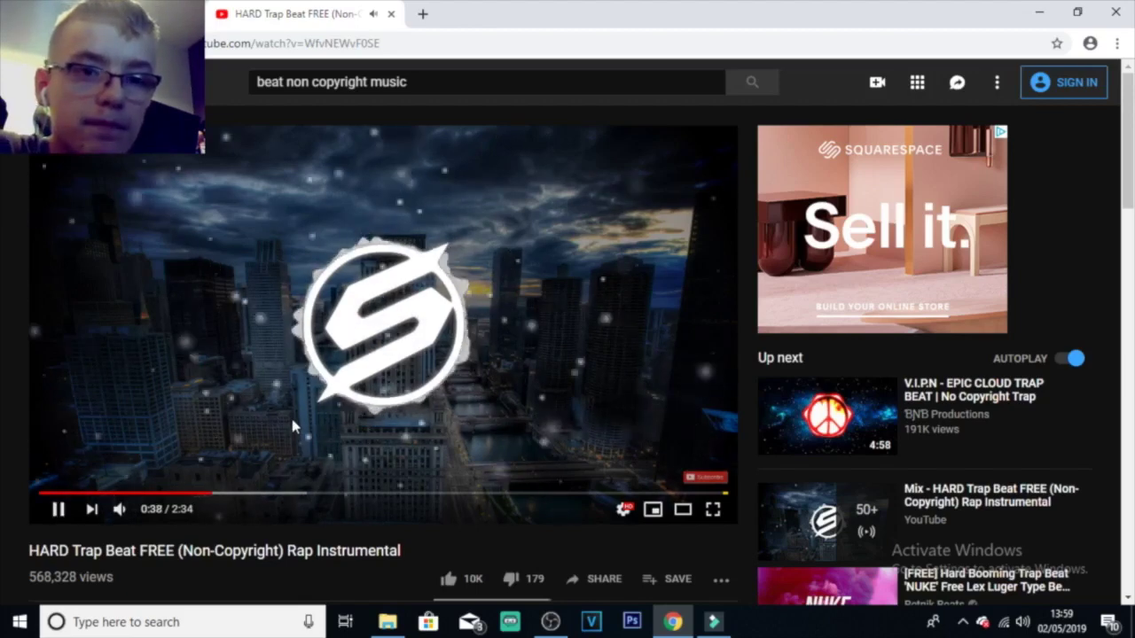
{"action": "left_click", "coordinate": [292, 424]}
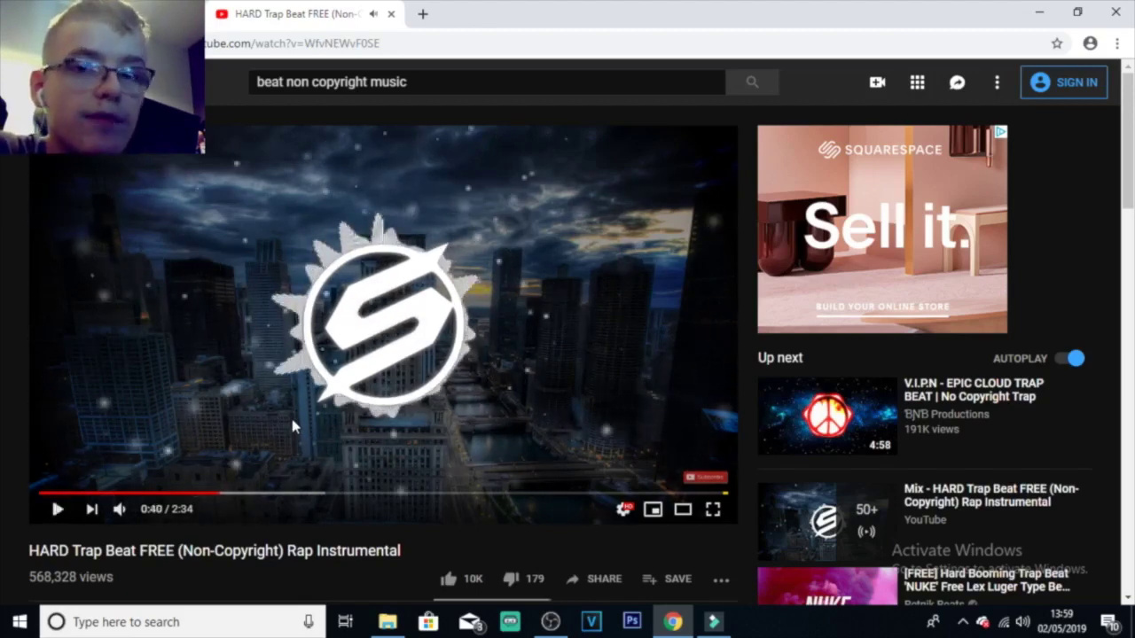
- Switch back to Filmora, split the background music at 00:01:13:00 where clip IMG_9711 ends, and delete the remaining music
{"action": "left_click", "coordinate": [713, 621]}
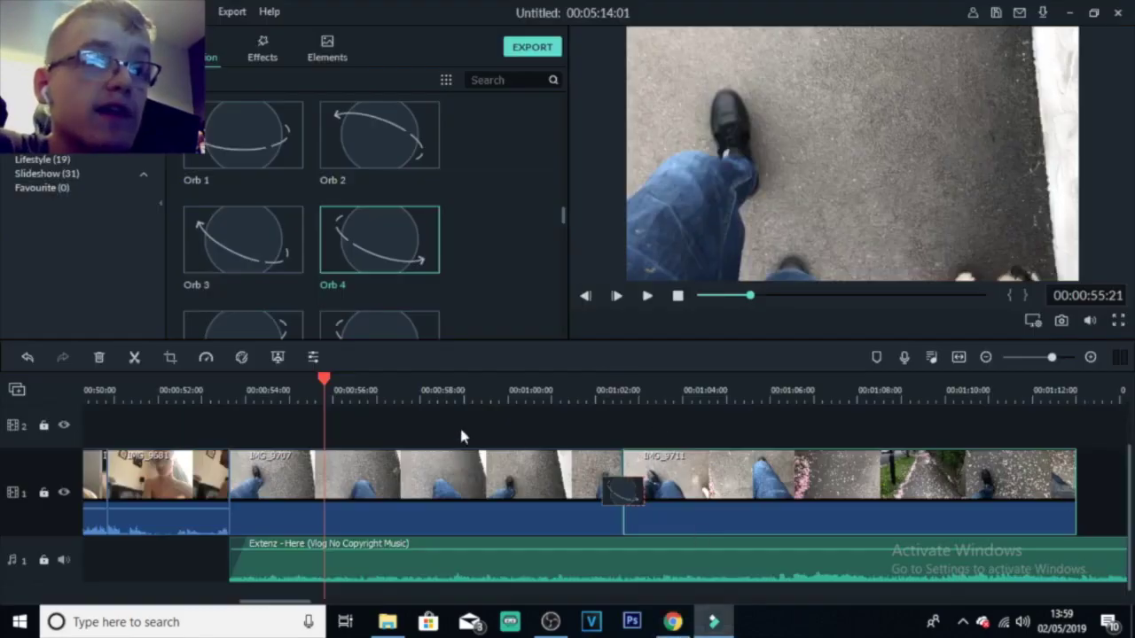
{"action": "left_click_drag", "start_coordinate": [377, 394], "coordinate": [367, 392]}
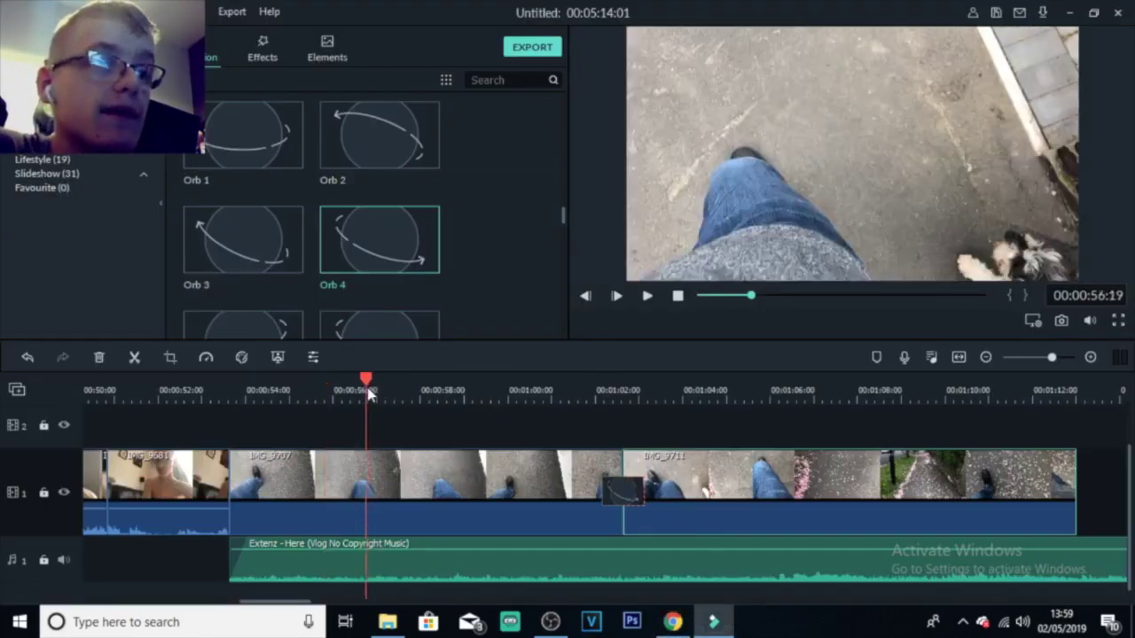
{"action": "left_click", "coordinate": [366, 493]}
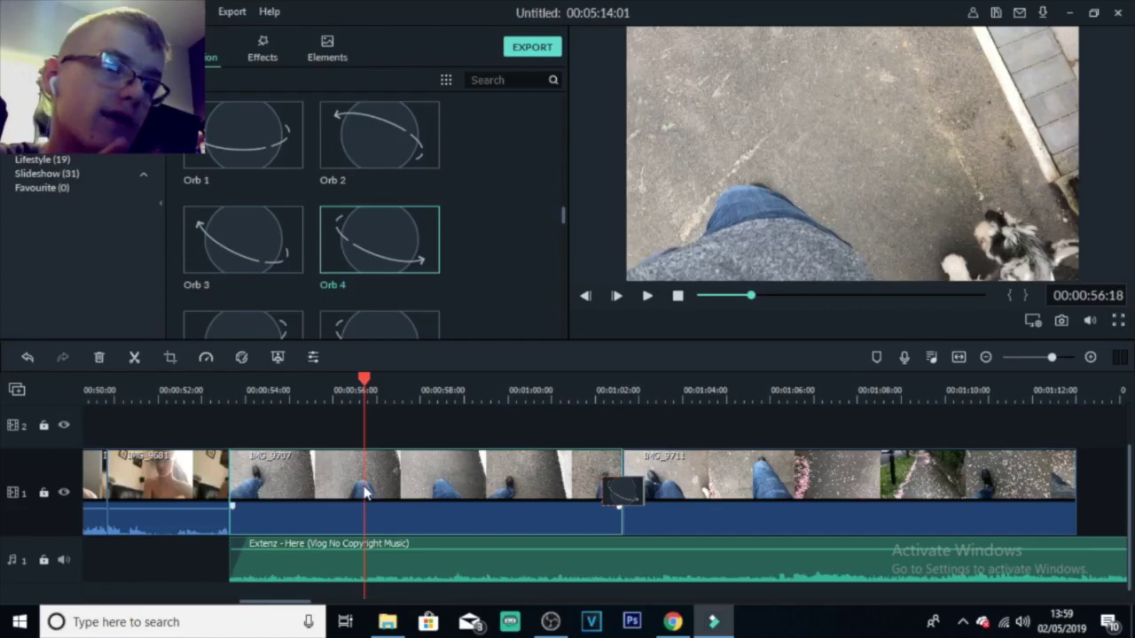
{"action": "key", "text": "End"}
{"action": "left_click_drag", "start_coordinate": [301, 610], "coordinate": [346, 621]}
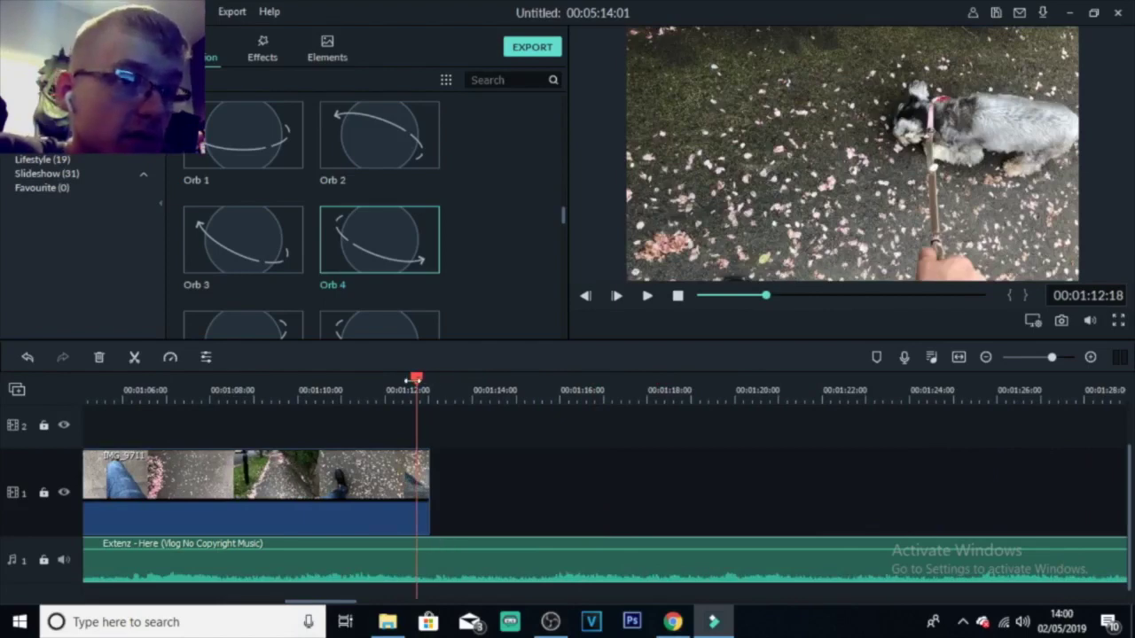
{"action": "left_click_drag", "start_coordinate": [421, 388], "coordinate": [432, 394]}
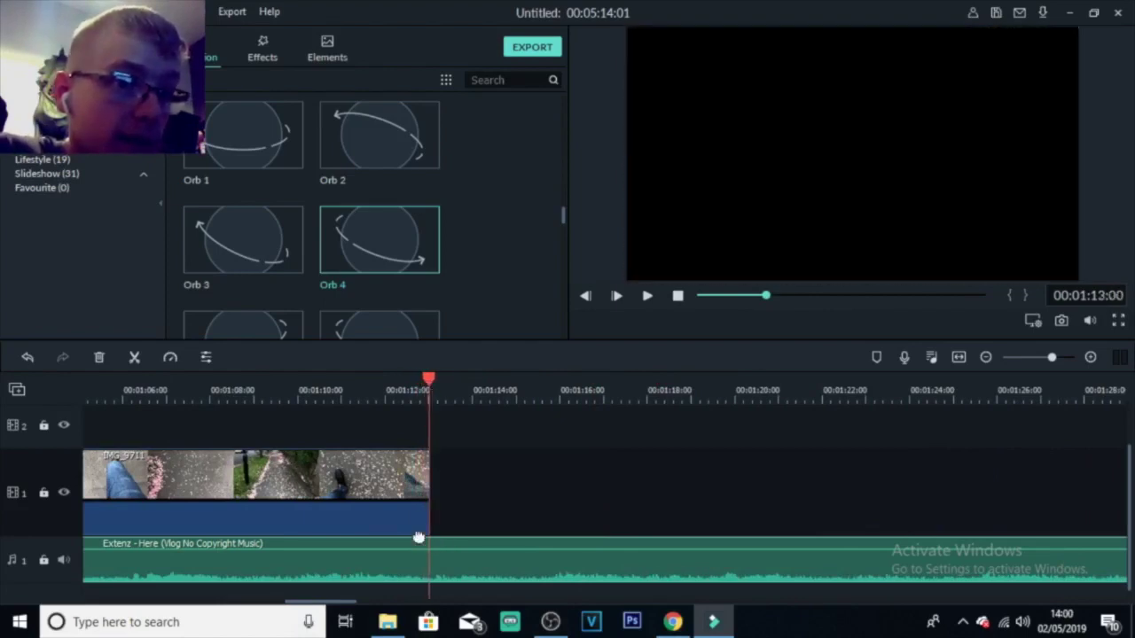
{"action": "key", "text": "ctrl+b"}
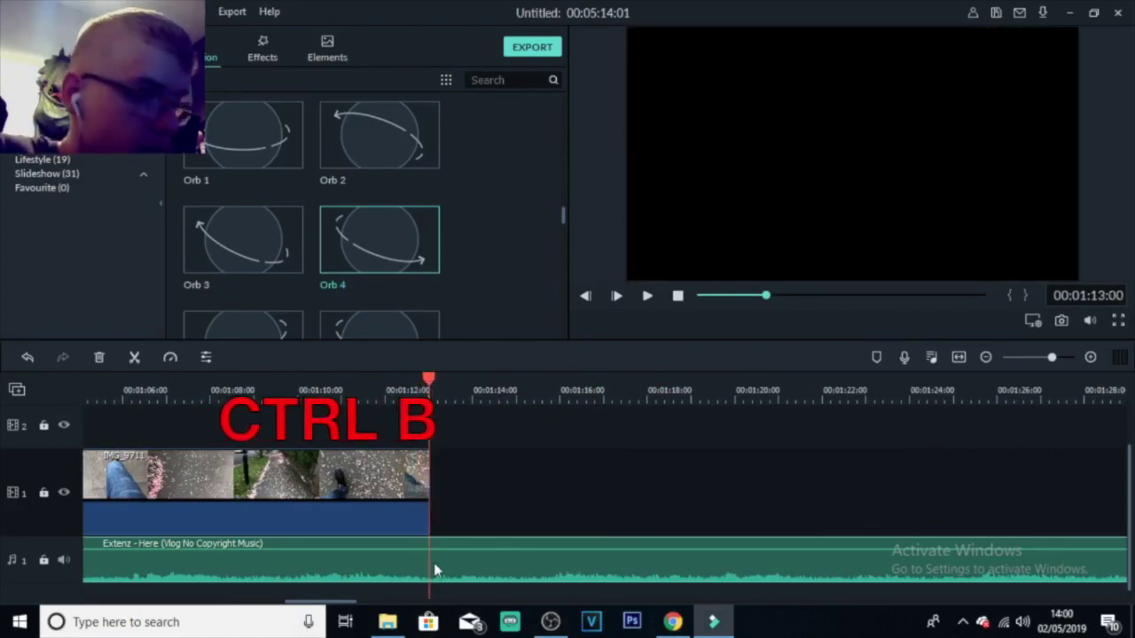
{"action": "key", "text": "ctrl+b"}
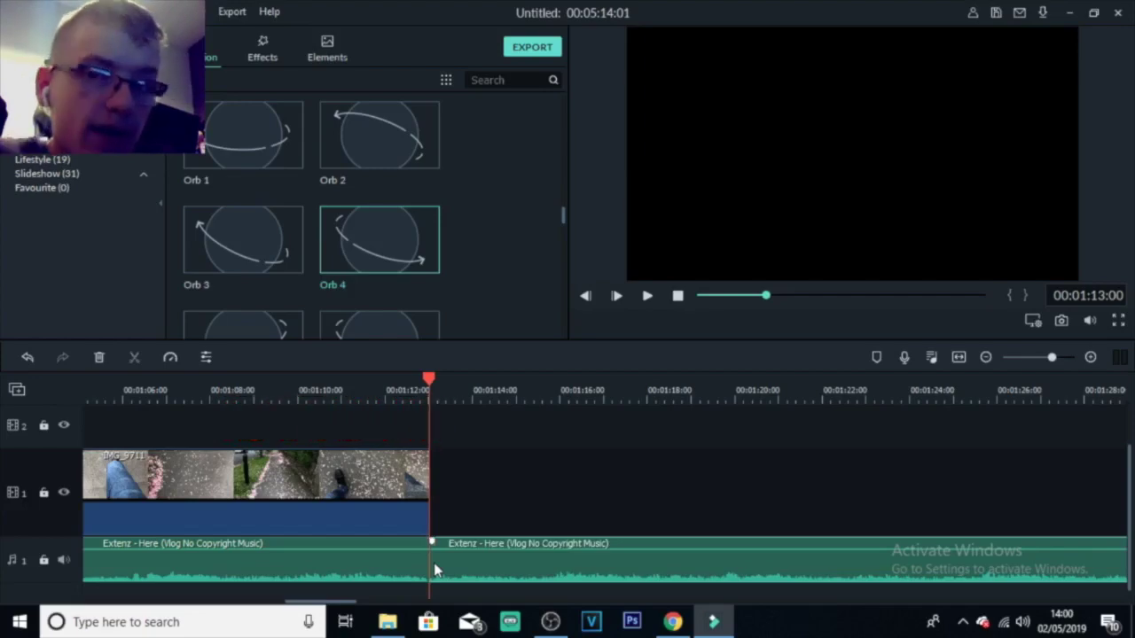
{"action": "left_click", "coordinate": [434, 569]}
{"action": "key", "text": "Delete"}
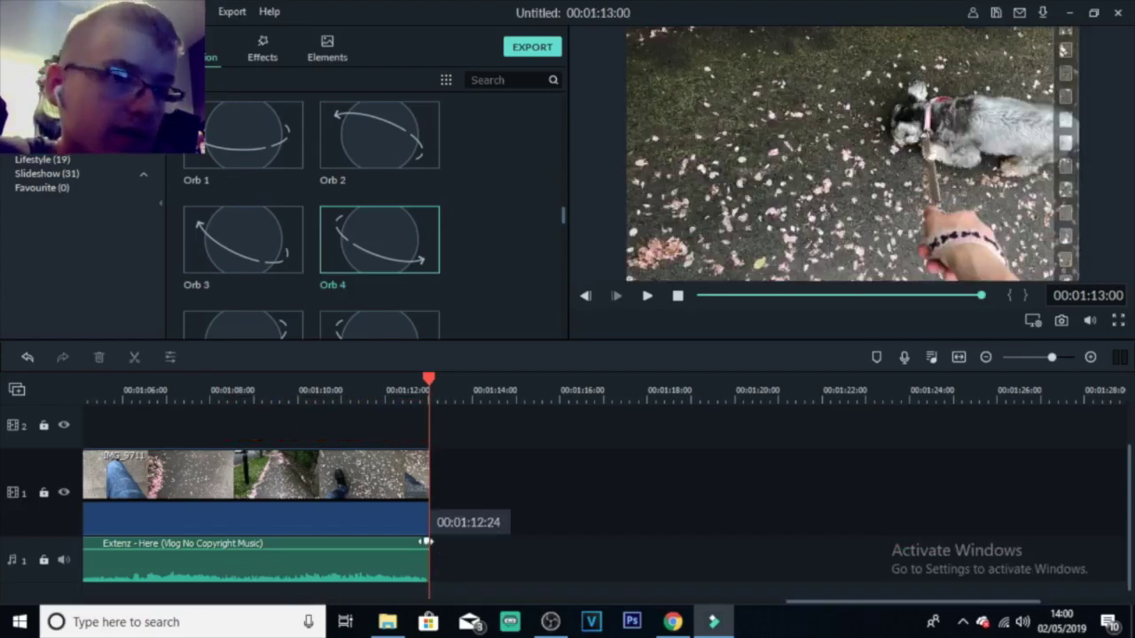
- Add a short fade-out to the end of the background music and play the last second of clip IMG_9711
{"action": "left_click", "coordinate": [398, 391]}
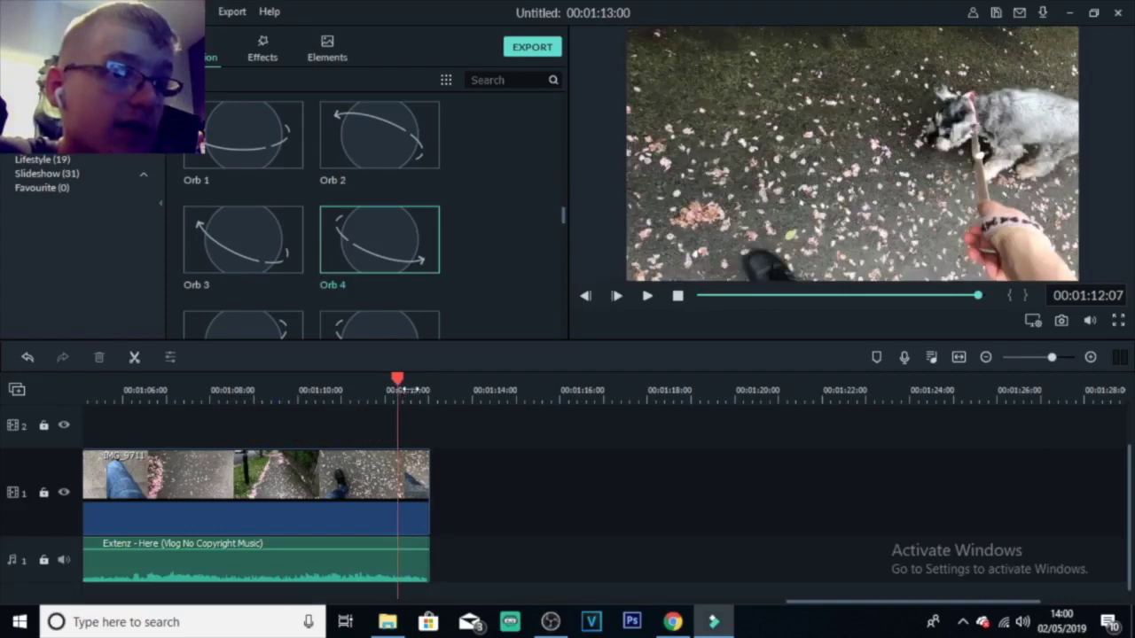
{"action": "left_click_drag", "start_coordinate": [398, 381], "coordinate": [927, 466]}
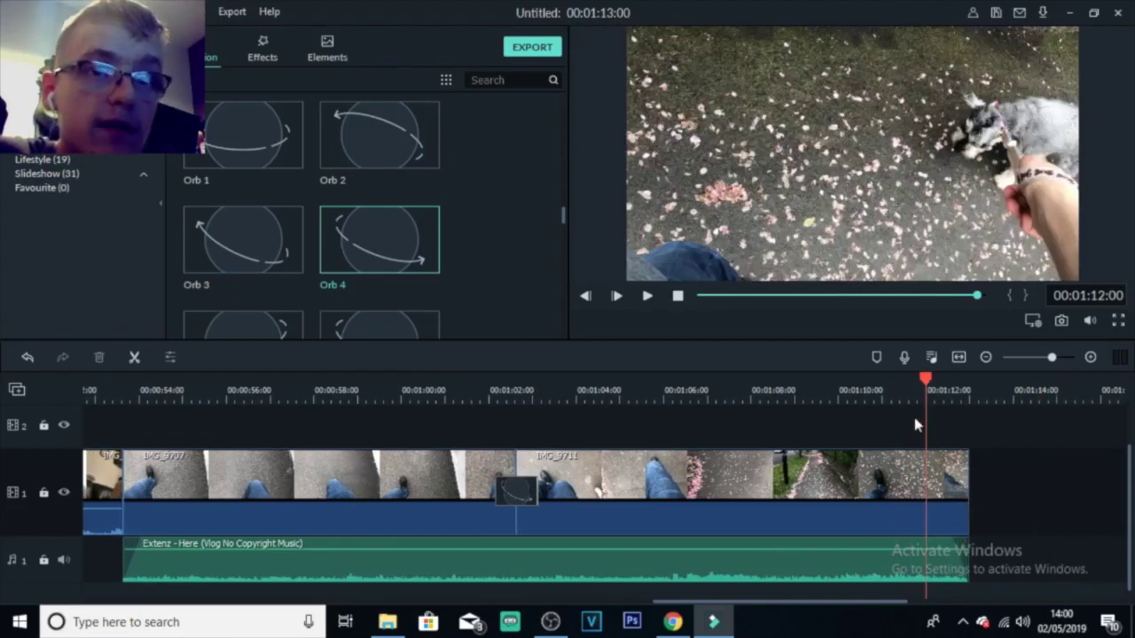
{"action": "left_click_drag", "start_coordinate": [859, 605], "coordinate": [951, 578]}
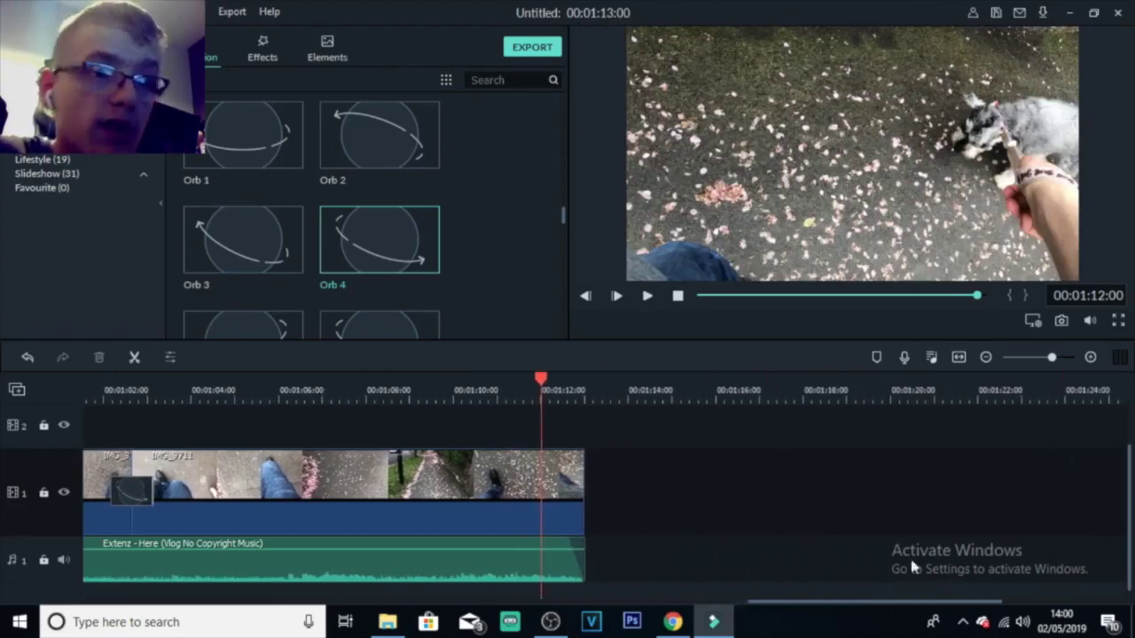
{"action": "key", "text": "space"}
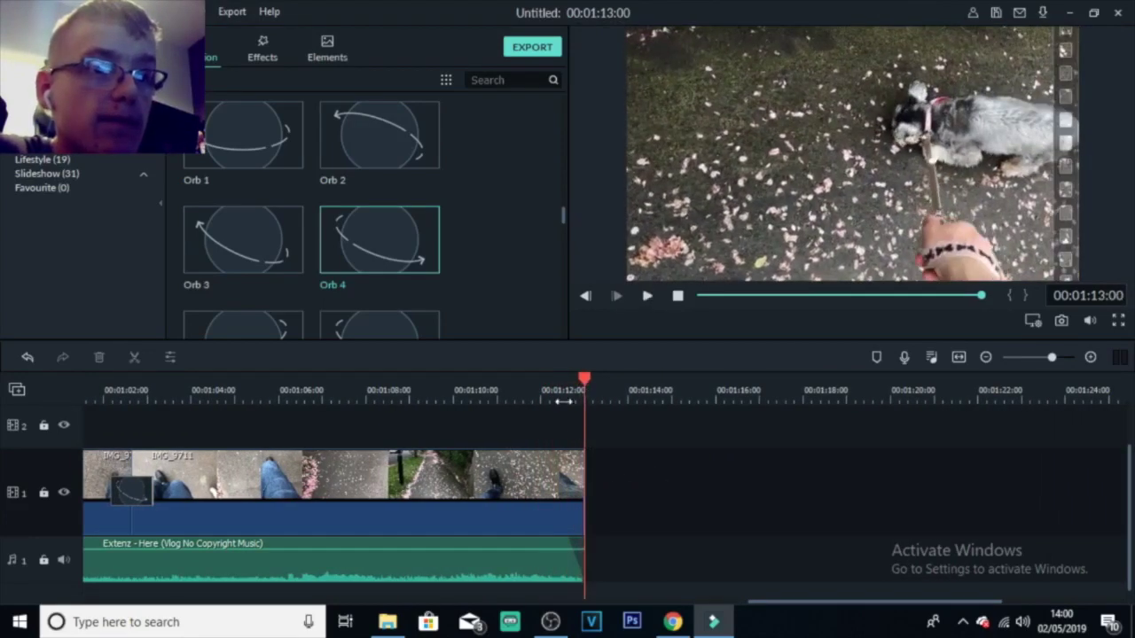
{"action": "key", "text": "space"}
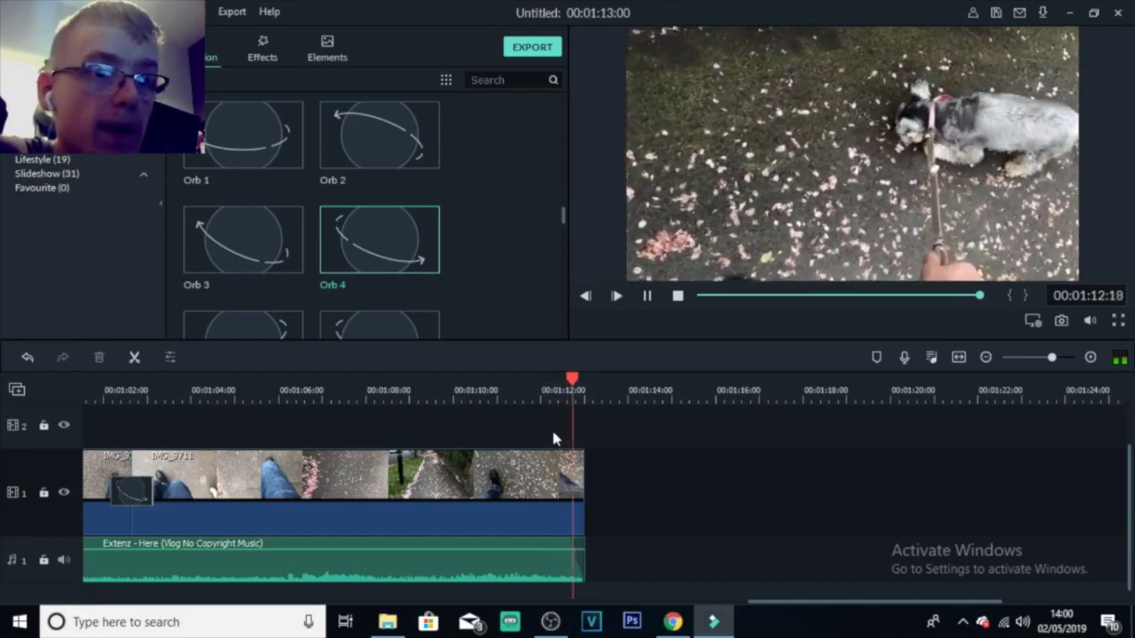
- Try a longer fade-out of about two seconds on the background music and play the ending again
{"action": "left_click_drag", "start_coordinate": [578, 564], "coordinate": [489, 565]}
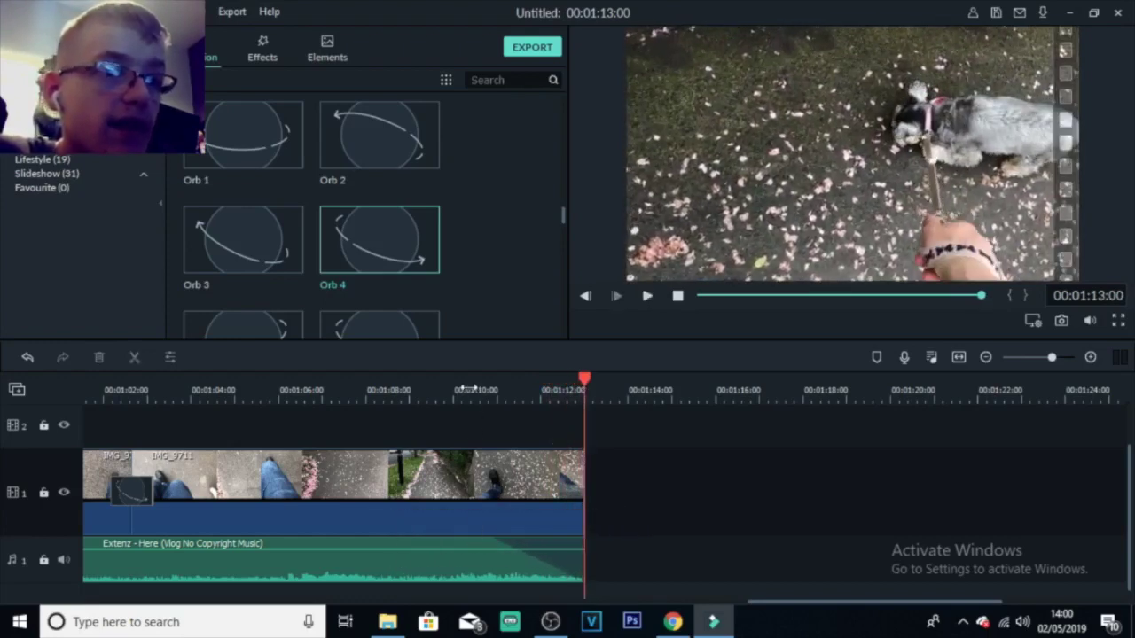
{"action": "left_click", "coordinate": [468, 486]}
{"action": "key", "text": "space"}
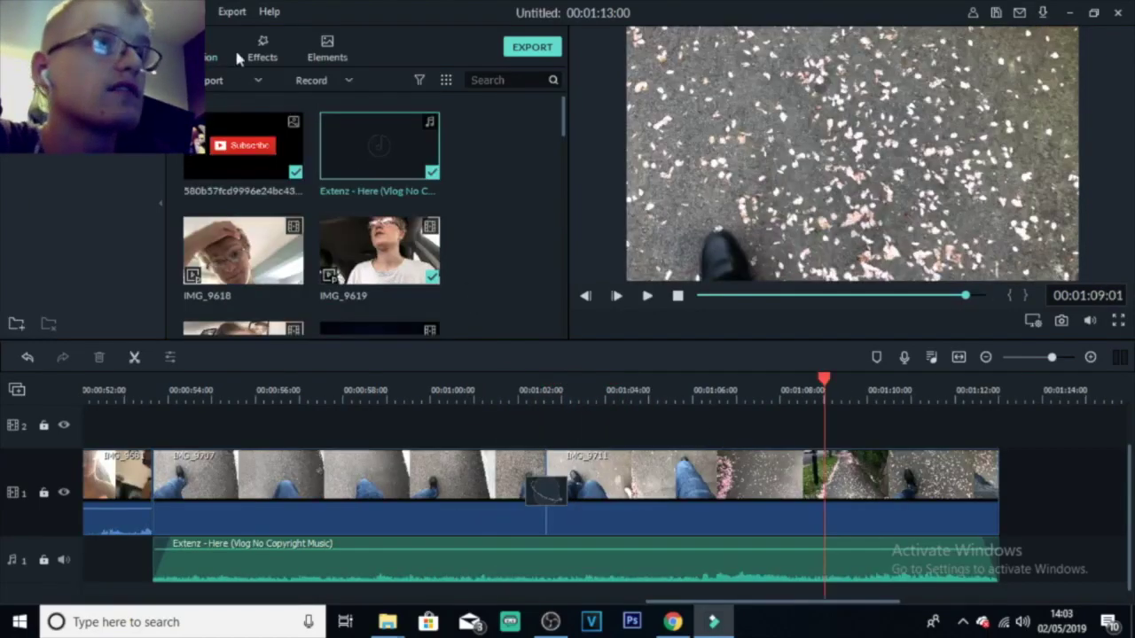
- Try the Bad TV Signal effect on clip IMG_9711, preview it, and undo it
{"action": "left_click", "coordinate": [262, 57]}
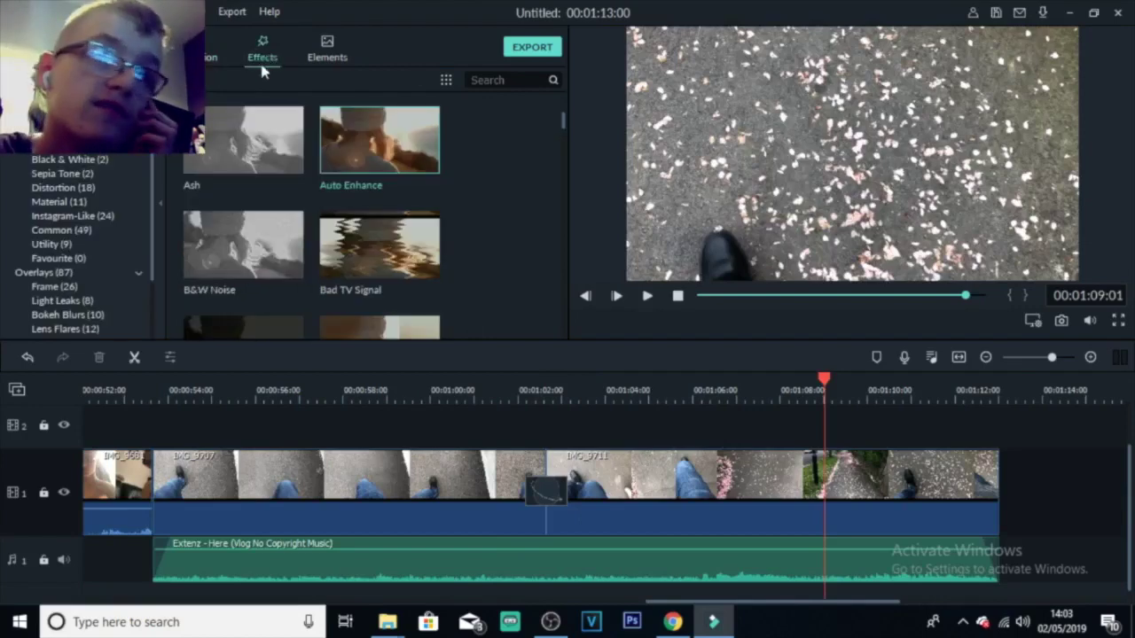
{"action": "mouse_move", "coordinate": [361, 244]}
{"action": "left_click_drag", "start_coordinate": [371, 209], "coordinate": [748, 461]}
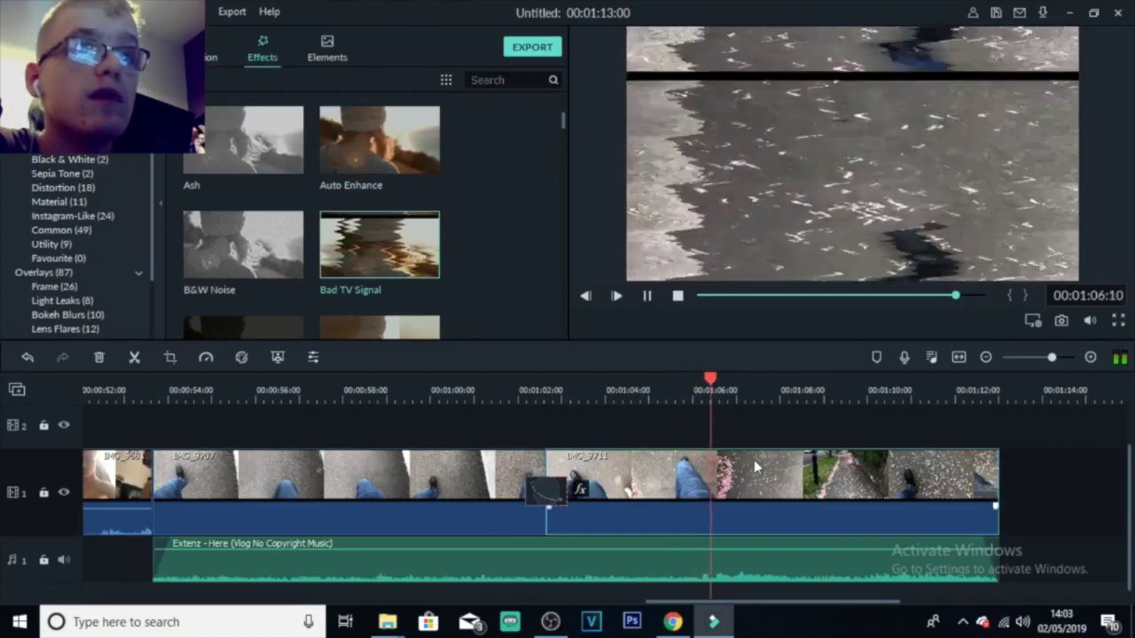
{"action": "key", "text": "ctrl+z"}
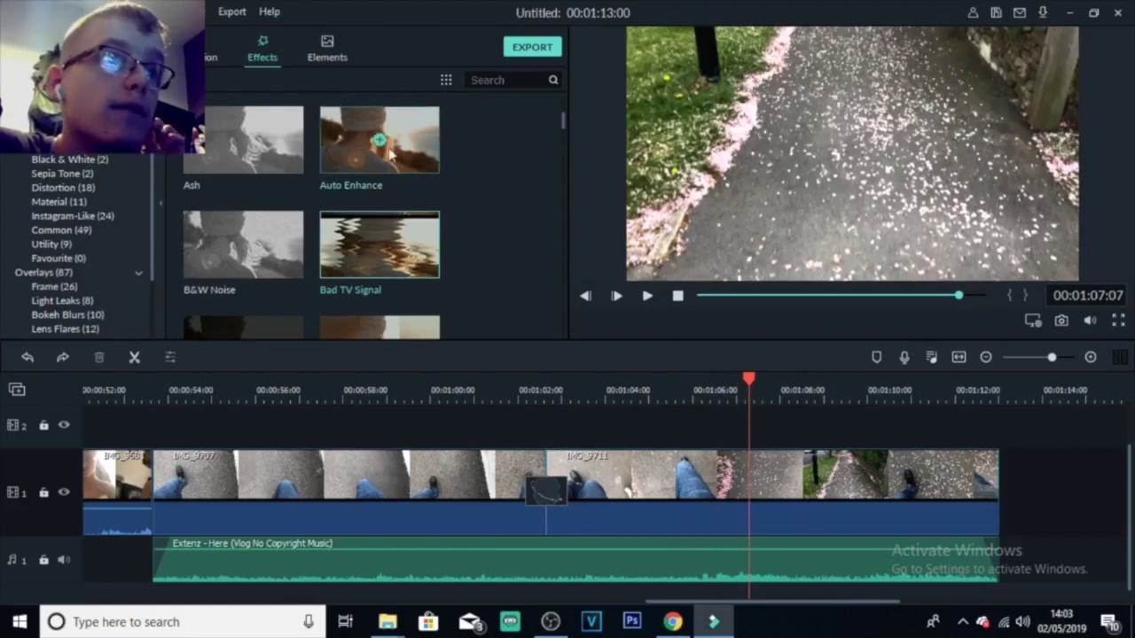
- Apply the Auto Enhance effect to clip IMG_9711 and scrub from 00:01:06:01 to 00:01:09:05
{"action": "left_click", "coordinate": [693, 463]}
{"action": "left_click_drag", "start_coordinate": [696, 480], "coordinate": [696, 479]}
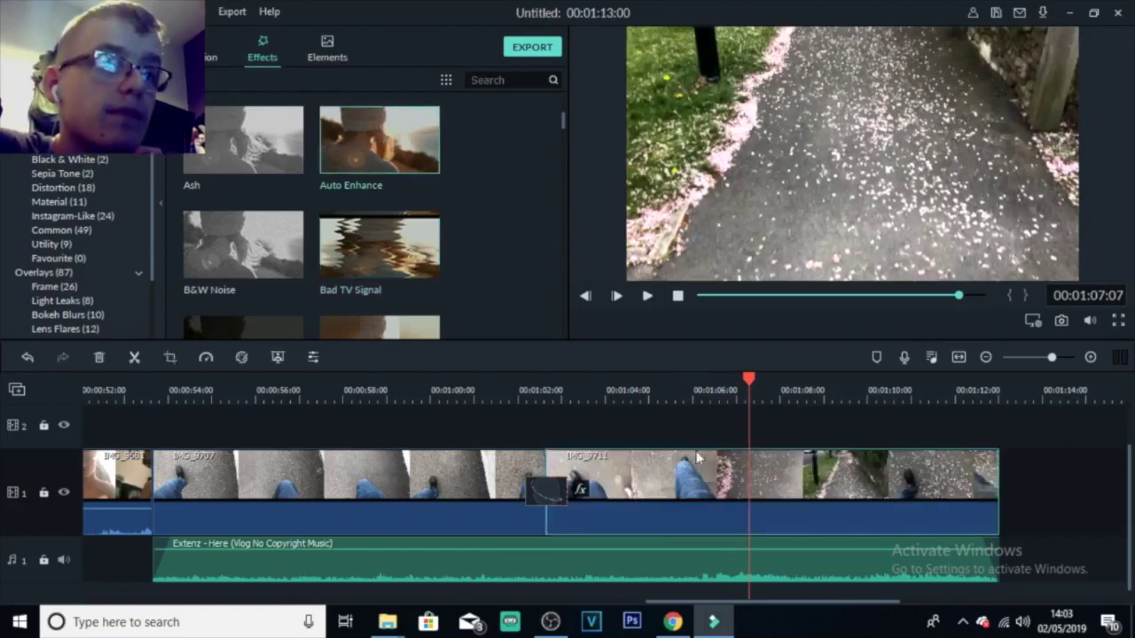
{"action": "left_click", "coordinate": [694, 386]}
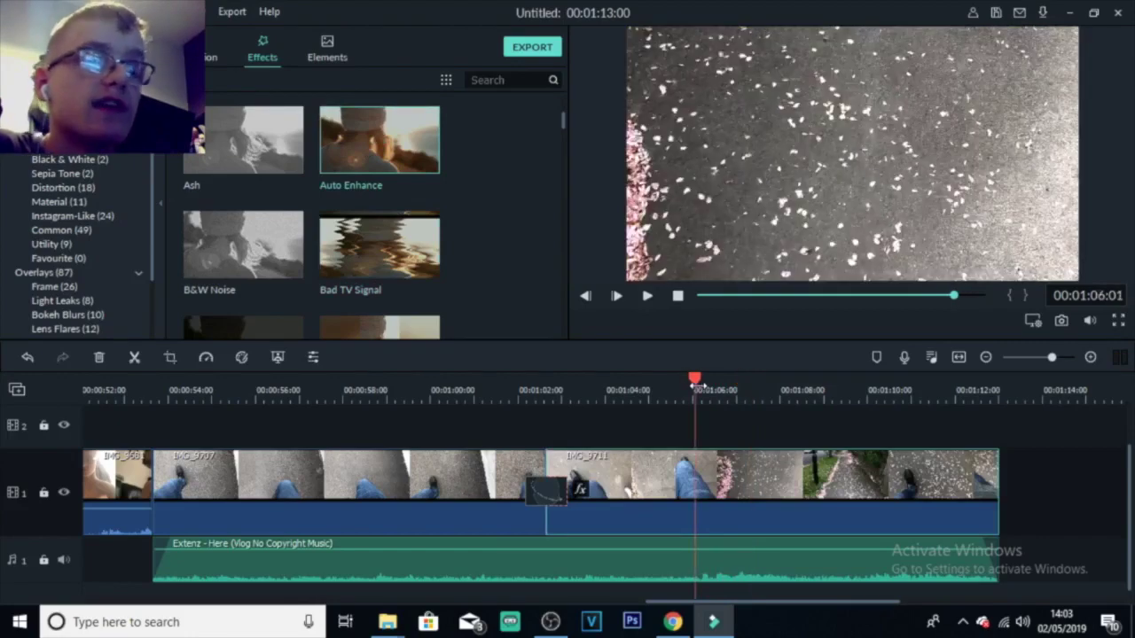
{"action": "left_click_drag", "start_coordinate": [694, 386], "coordinate": [835, 388]}
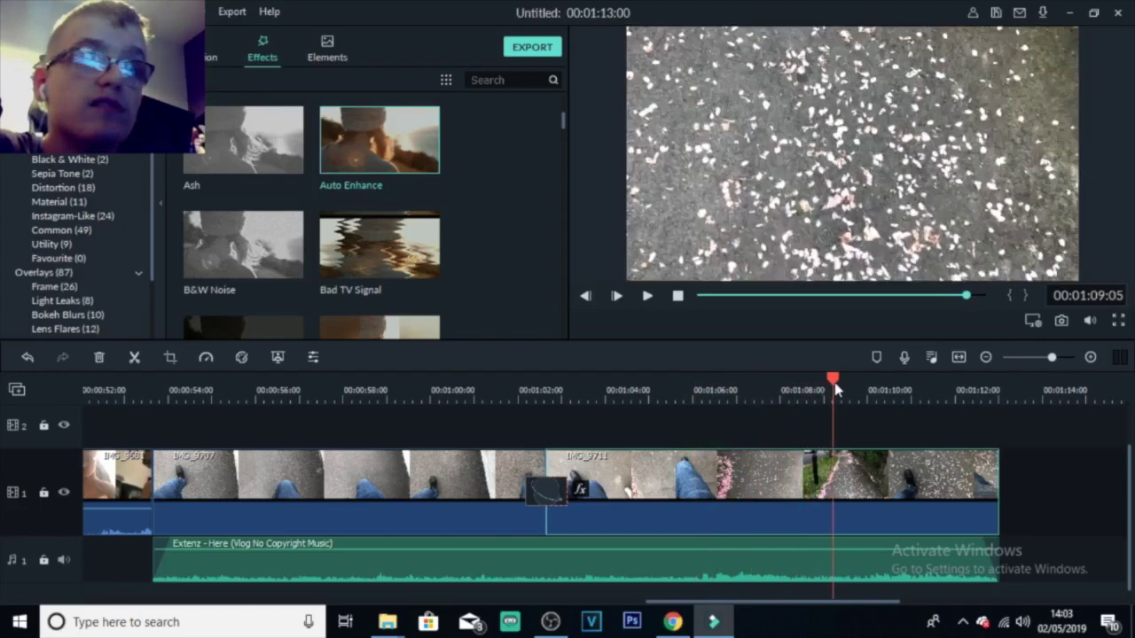
- Adjust the color settings of clip IMG_9711, with saturation at 4, and accept the changes
{"action": "double_click", "coordinate": [752, 479]}
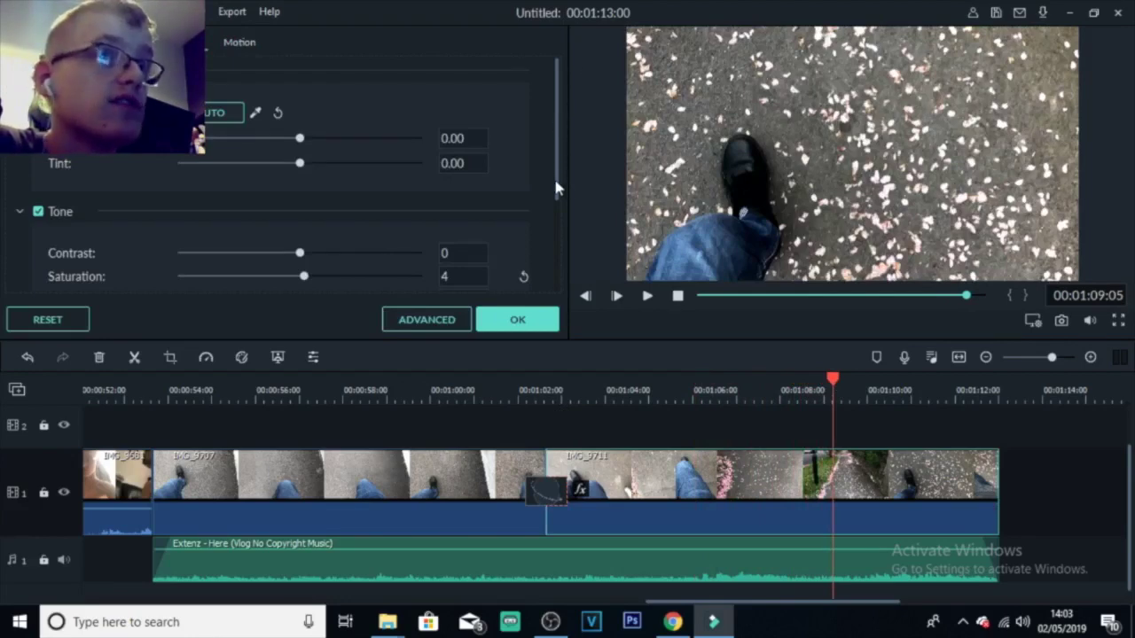
{"action": "left_click_drag", "start_coordinate": [554, 177], "coordinate": [558, 258]}
{"action": "mouse_move", "coordinate": [301, 139]}
{"action": "left_mouse_down"}
{"action": "mouse_move", "coordinate": [353, 133]}
{"action": "mouse_move", "coordinate": [317, 139]}
{"action": "left_mouse_up"}
{"action": "left_click", "coordinate": [517, 319]}
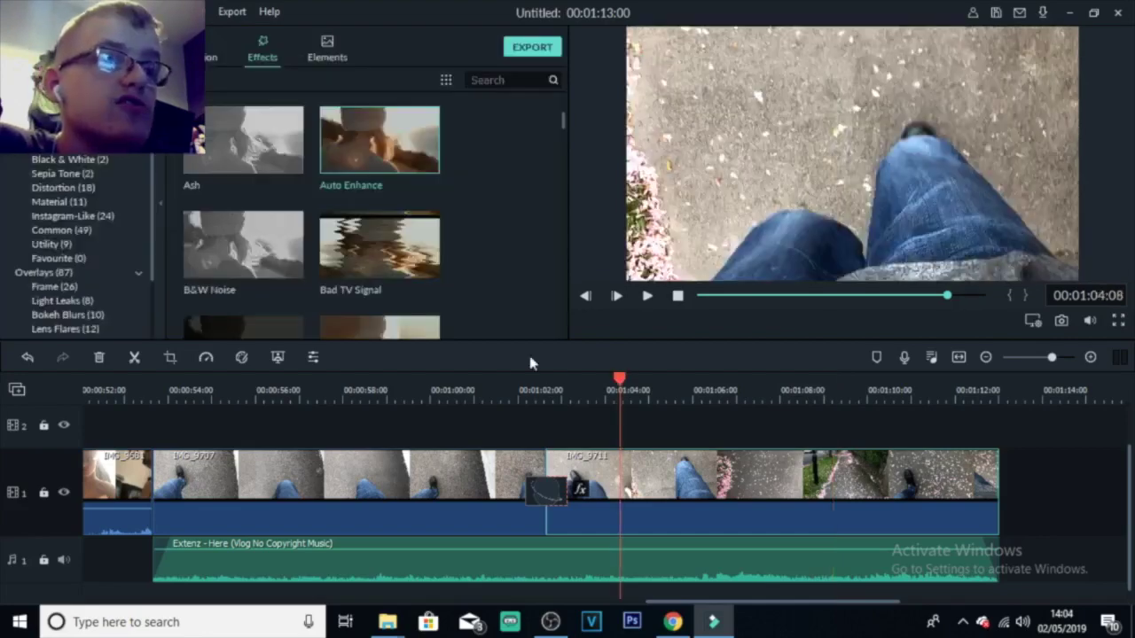
- Play the color-adjusted clip IMG_9711 from 00:01:04:08 to about 00:01:06:17
{"action": "key", "text": "space"}
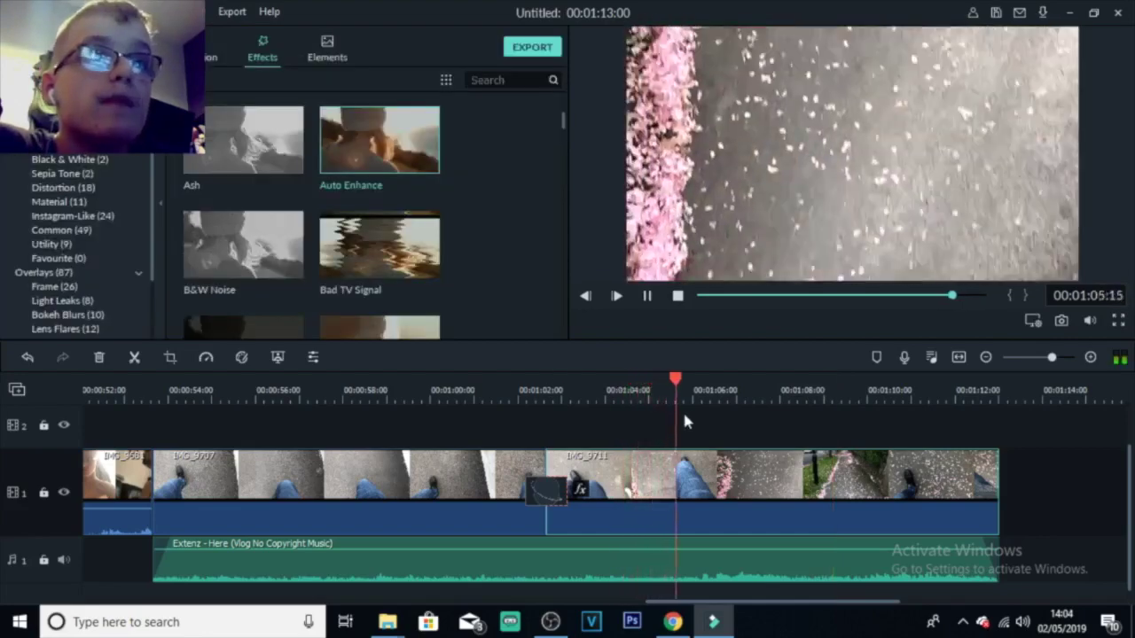
{"action": "key", "text": "space"}
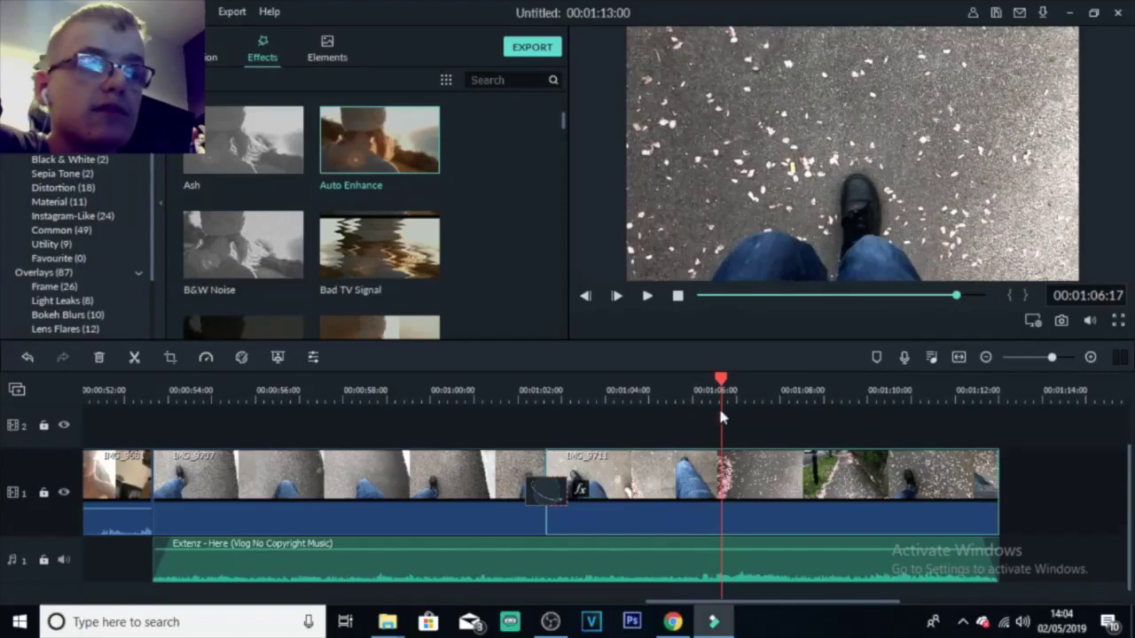
{"action": "left_click", "coordinate": [750, 382]}
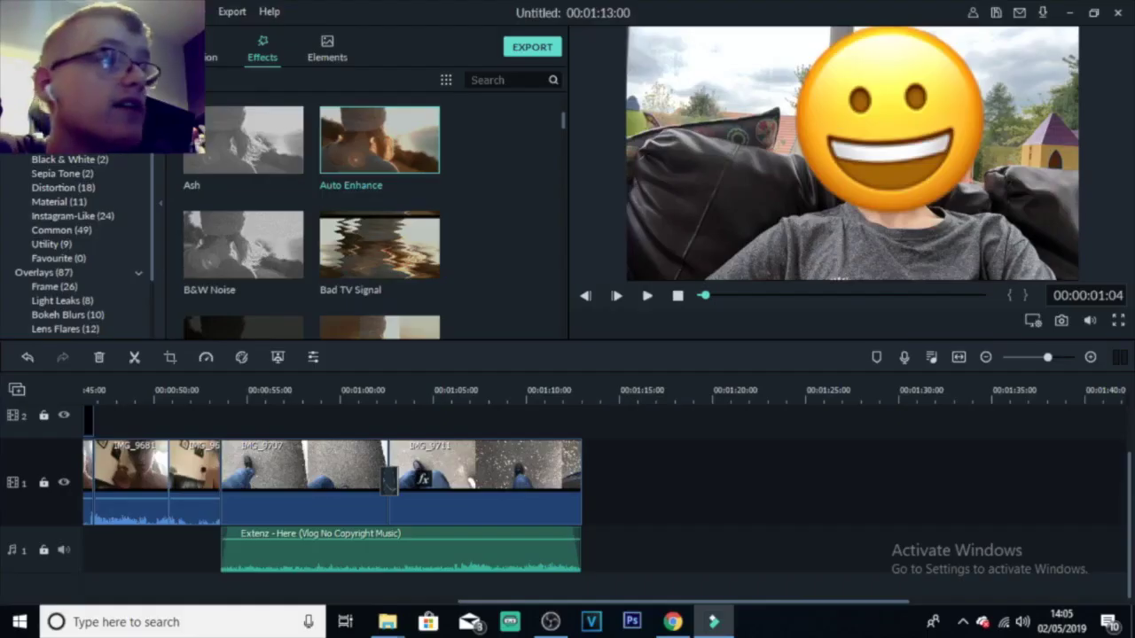
- Import the IMG_4691 end-screen image from the Desktop into the media library
{"action": "left_click", "coordinate": [35, 49]}
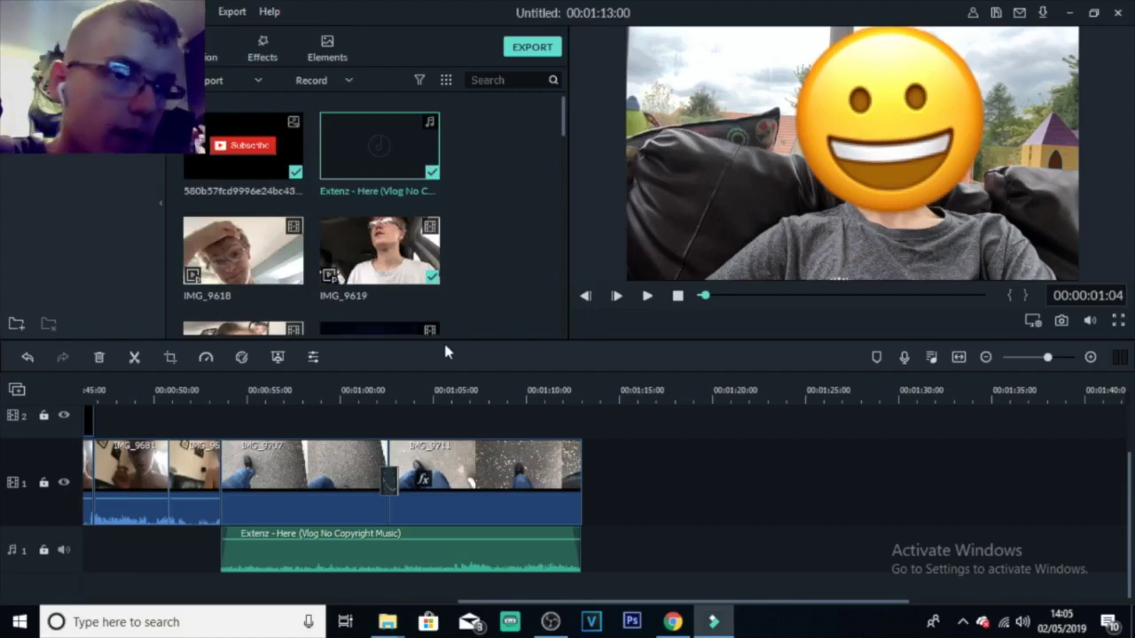
{"action": "scroll", "coordinate": [536, 383], "scroll_direction": "up", "scroll_amount": 3}
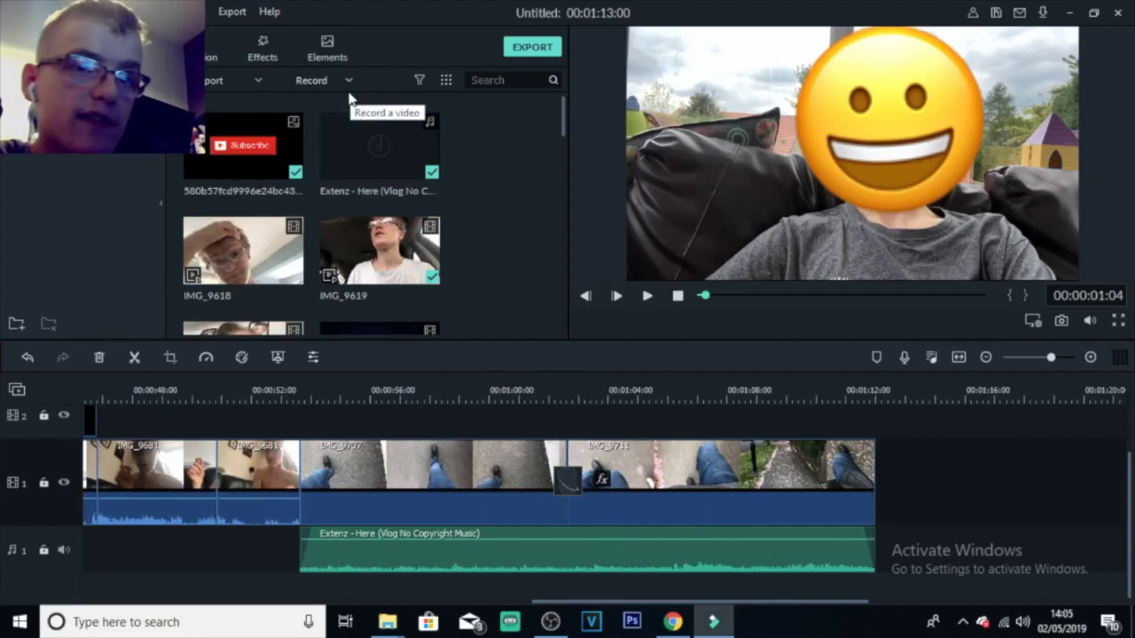
{"action": "left_click", "coordinate": [221, 80]}
{"action": "left_click", "coordinate": [229, 100]}
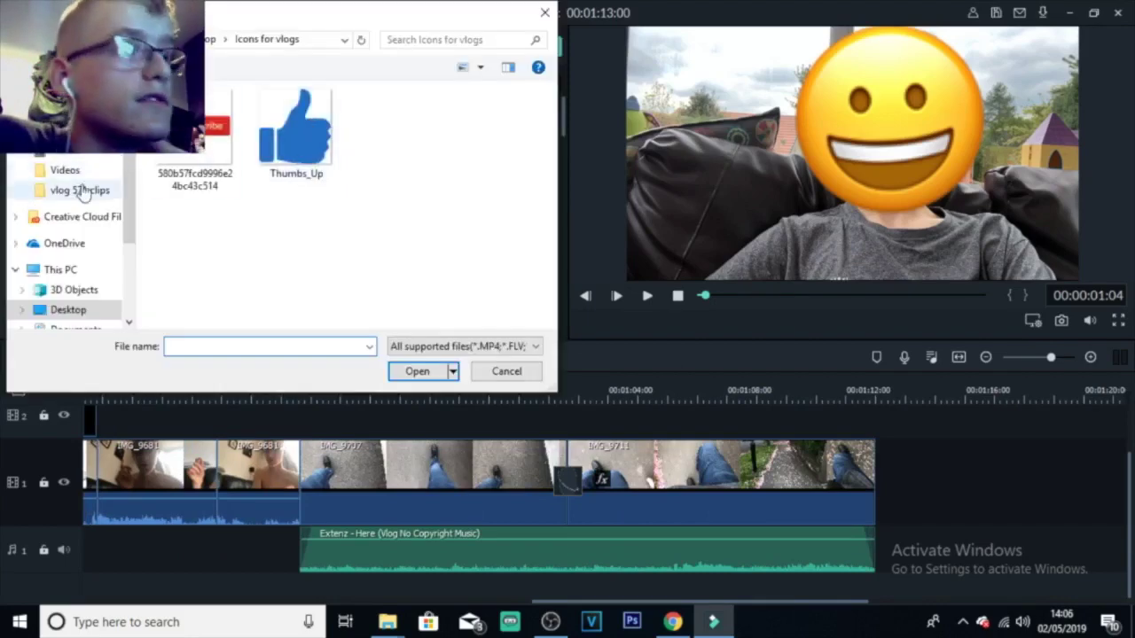
{"action": "left_click", "coordinate": [62, 310]}
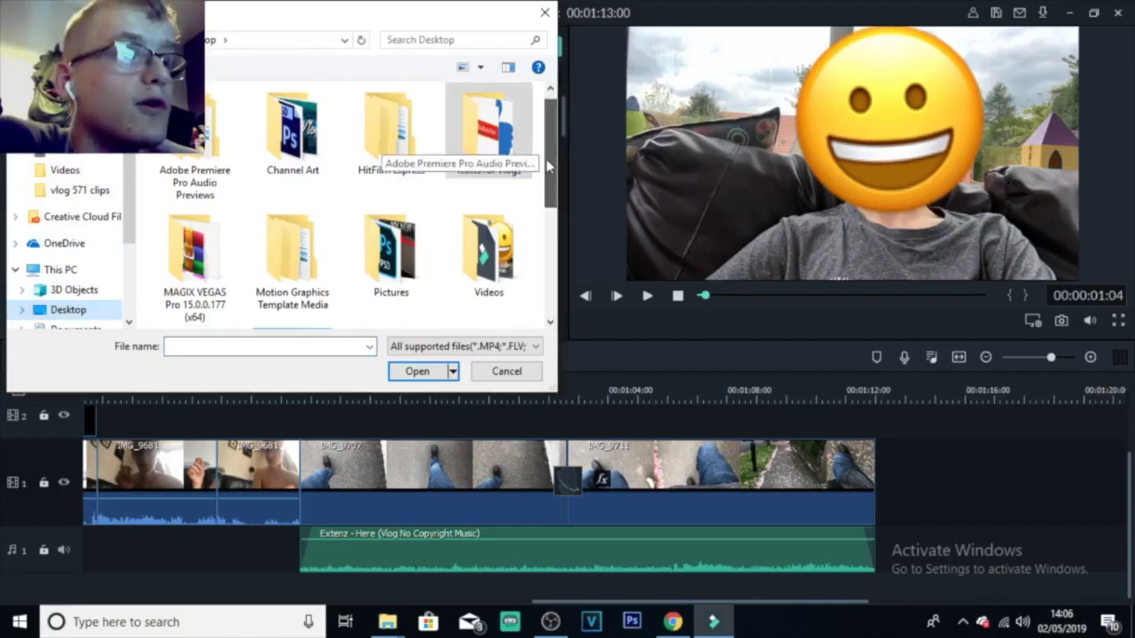
{"action": "scroll", "coordinate": [457, 178], "scroll_direction": "down", "scroll_amount": 3}
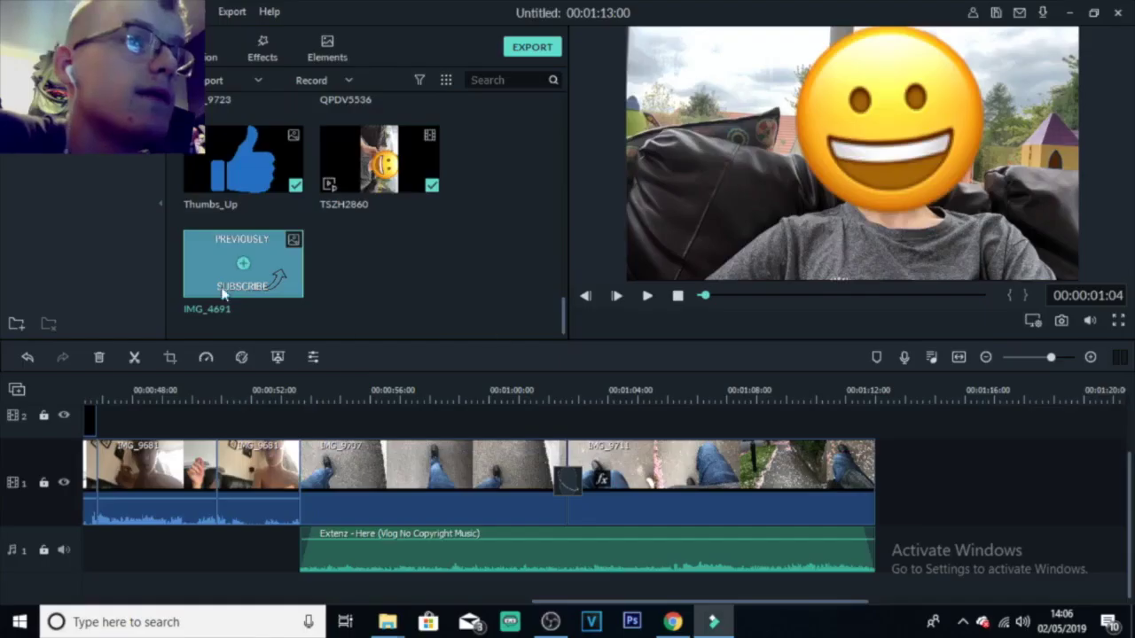
- Place the IMG_4691 end screen directly after clip IMG_9711 on video track 1 and extend it to 00:01:18:20
{"action": "left_click_drag", "start_coordinate": [237, 271], "coordinate": [878, 474]}
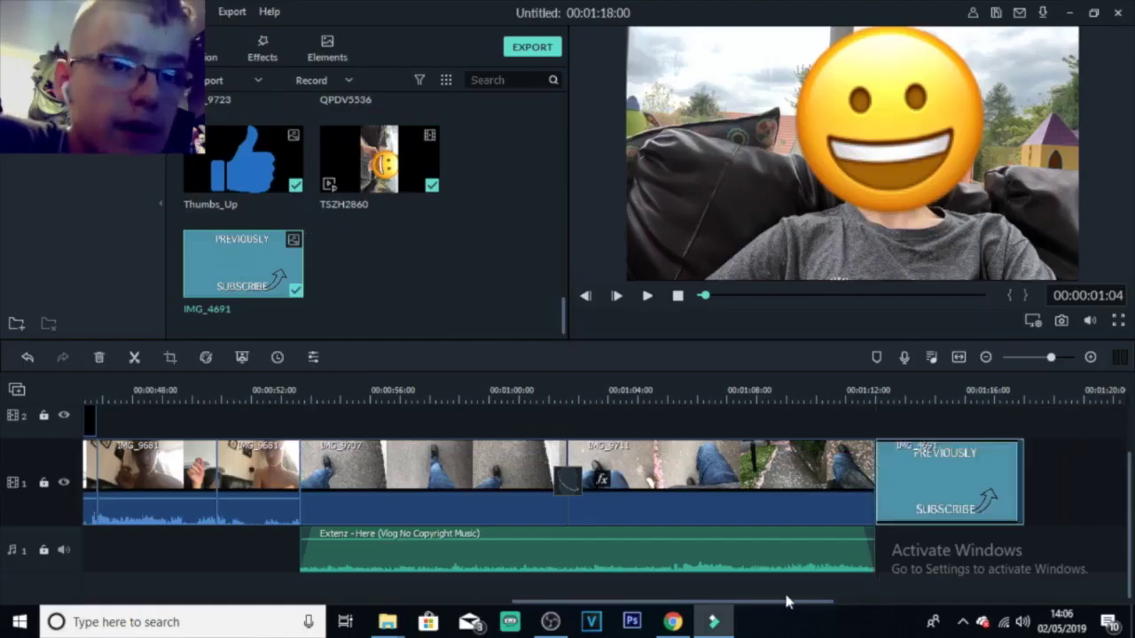
{"action": "left_click_drag", "start_coordinate": [784, 598], "coordinate": [904, 610]}
{"action": "left_click", "coordinate": [448, 419]}
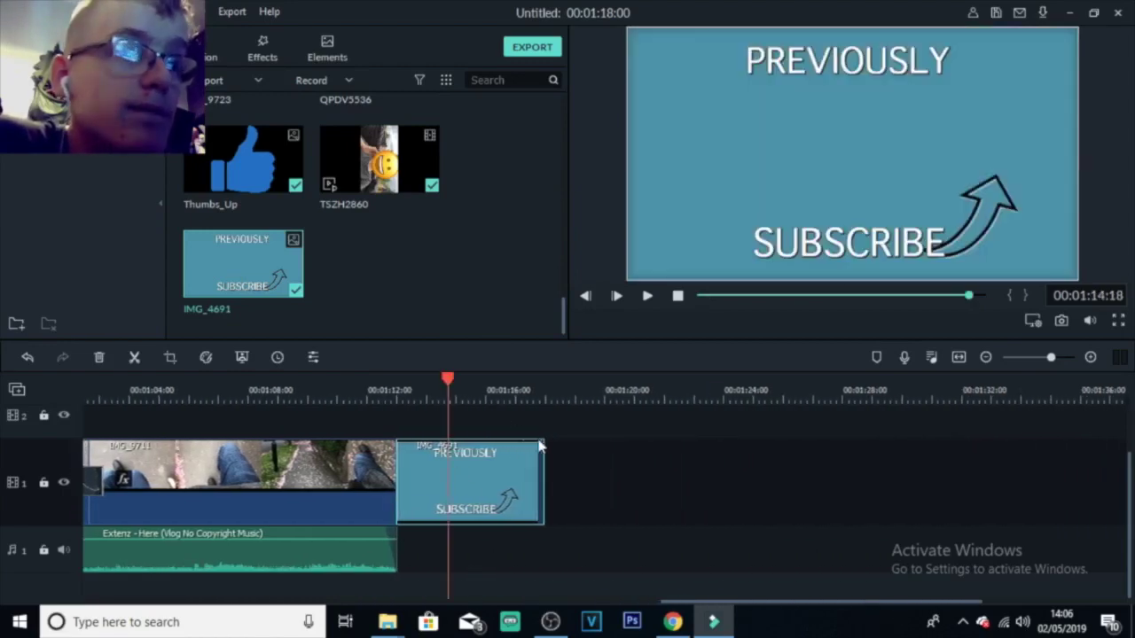
{"action": "left_click_drag", "start_coordinate": [544, 461], "coordinate": [568, 457]}
- Play the change from clip IMG_9711 to the end screen, starting around 00:01:11:16
{"action": "left_click", "coordinate": [351, 402]}
{"action": "key", "text": "space"}
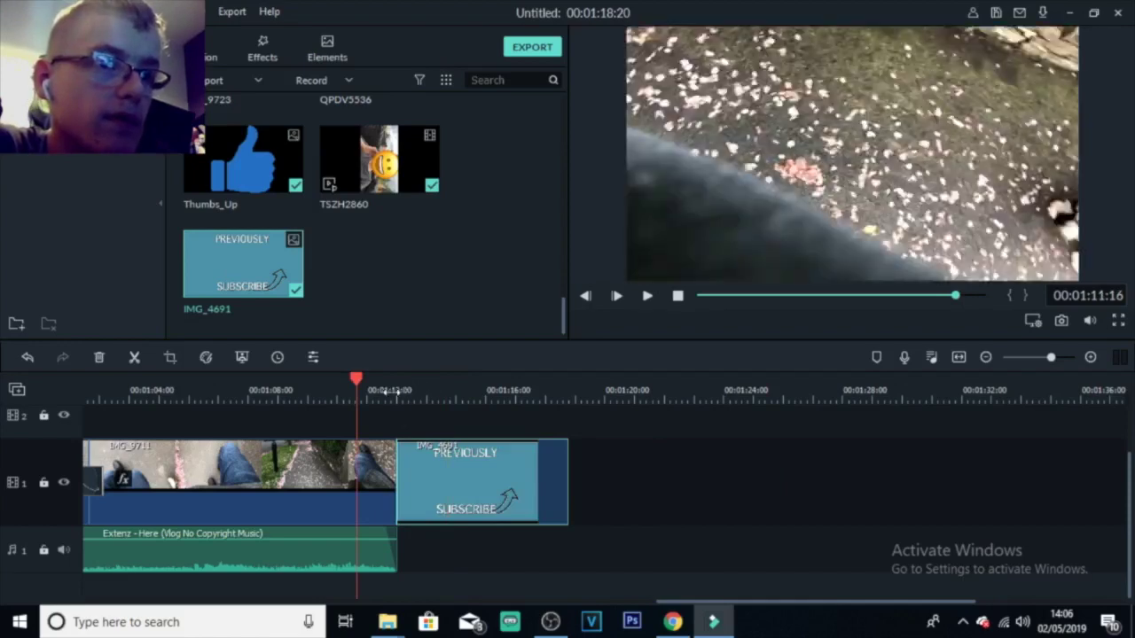
{"action": "key", "text": "space"}
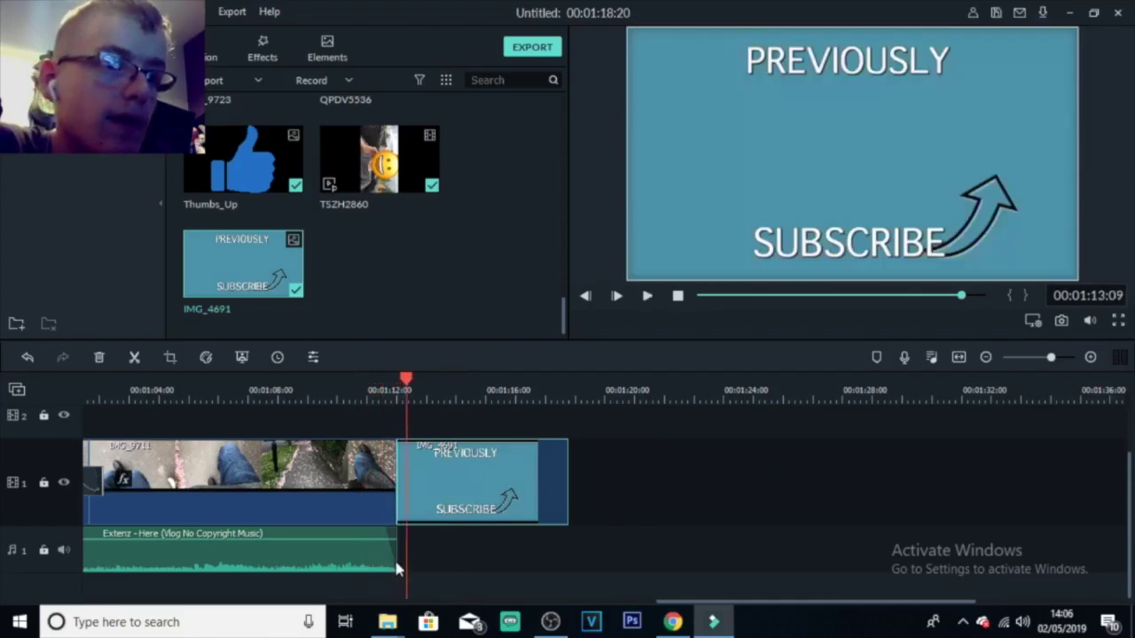
{"action": "key", "text": "space"}
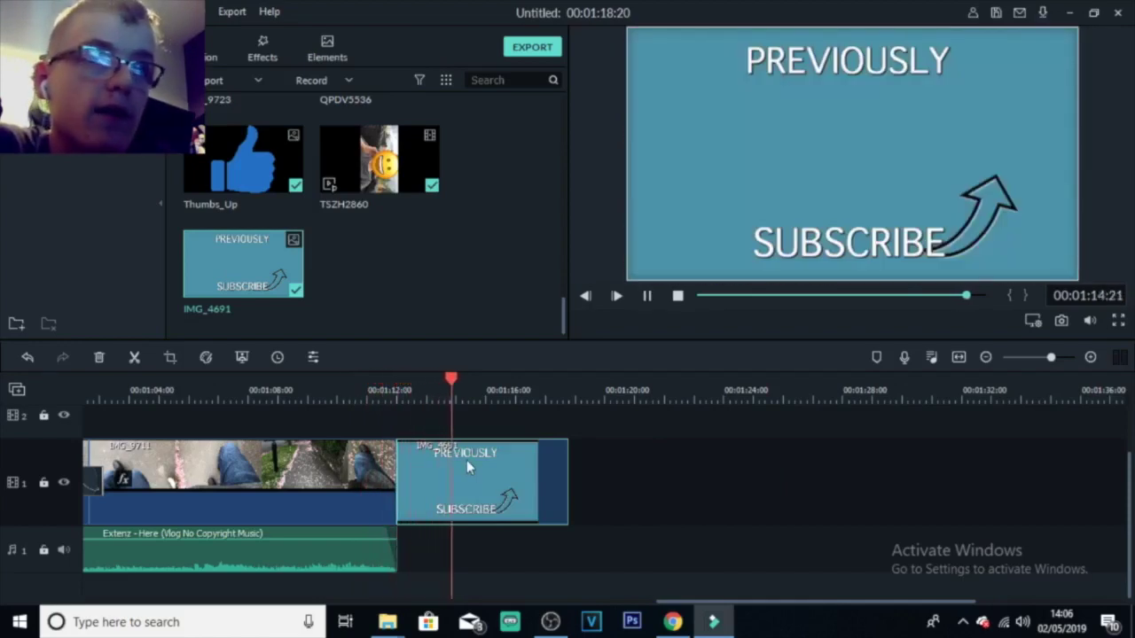
- Apply the To the Right 1 motion to the IMG_4691 end screen and accept it
{"action": "double_click", "coordinate": [500, 448]}
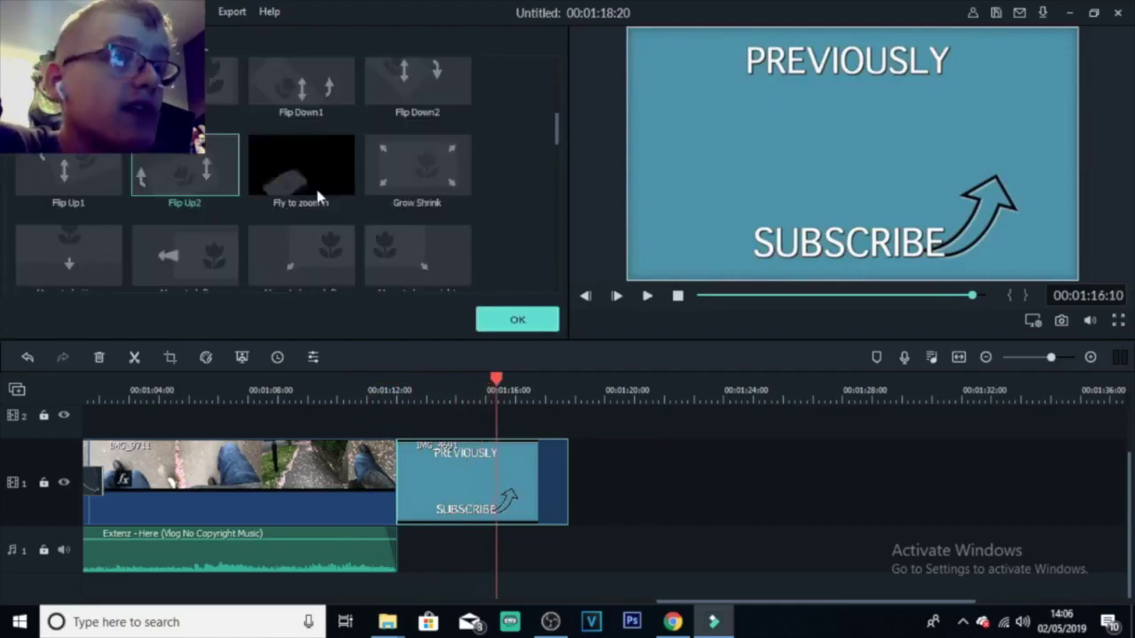
{"action": "left_click_drag", "start_coordinate": [556, 129], "coordinate": [561, 199]}
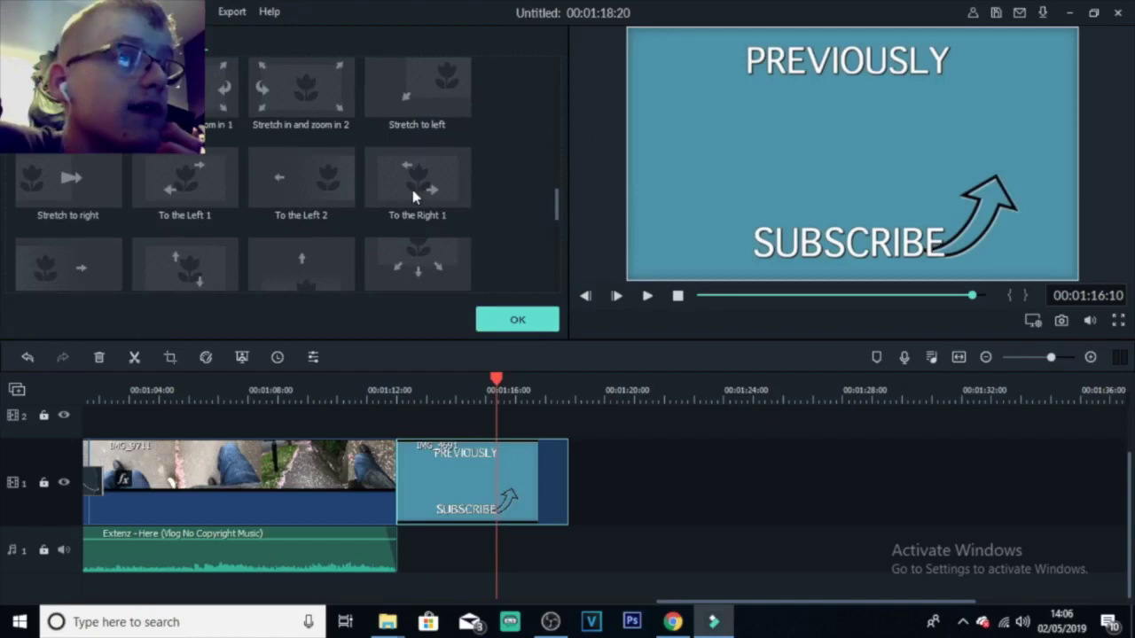
{"action": "left_click", "coordinate": [412, 197]}
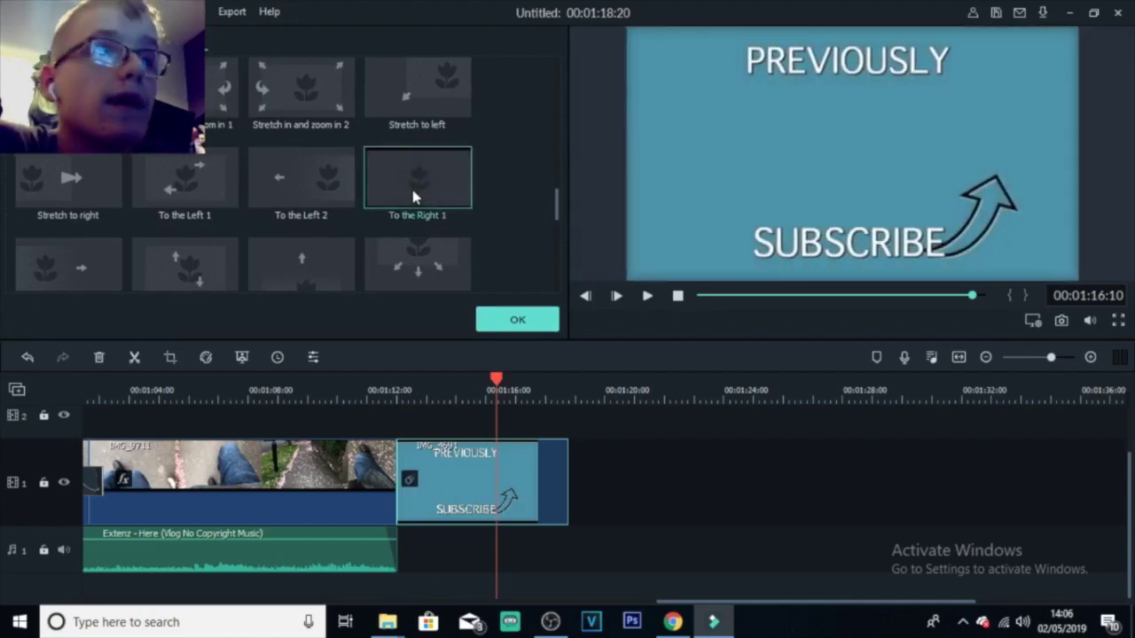
{"action": "left_click", "coordinate": [514, 319]}
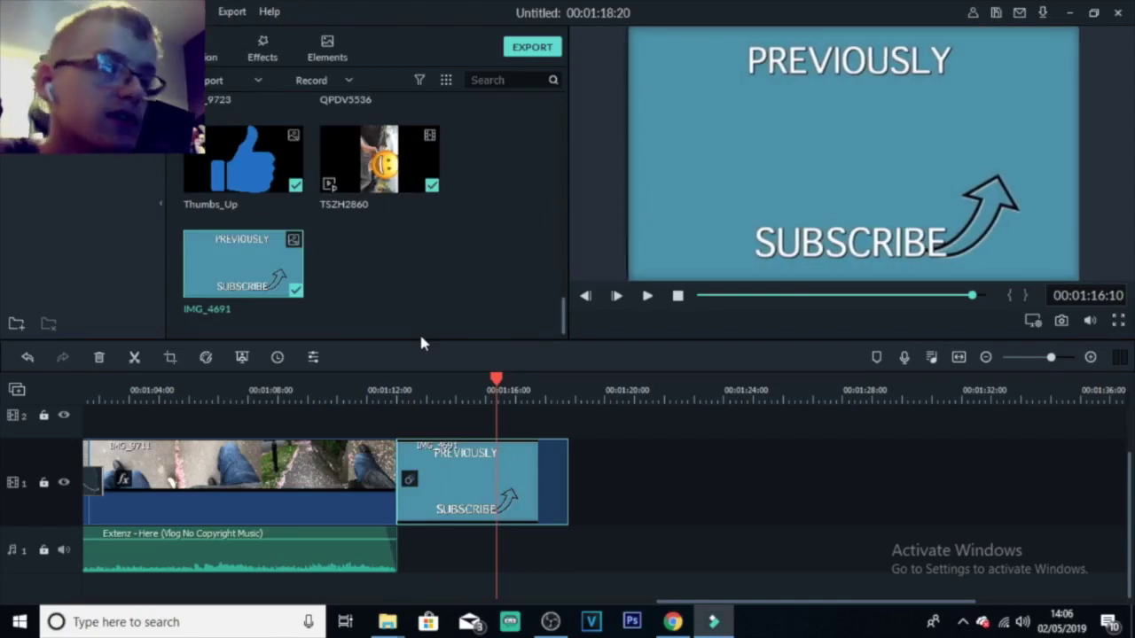
- Extend the background music to the end of the IMG_4691 end screen and return the playhead to 00:01:09:16
{"action": "left_click", "coordinate": [347, 505]}
{"action": "left_click", "coordinate": [388, 553]}
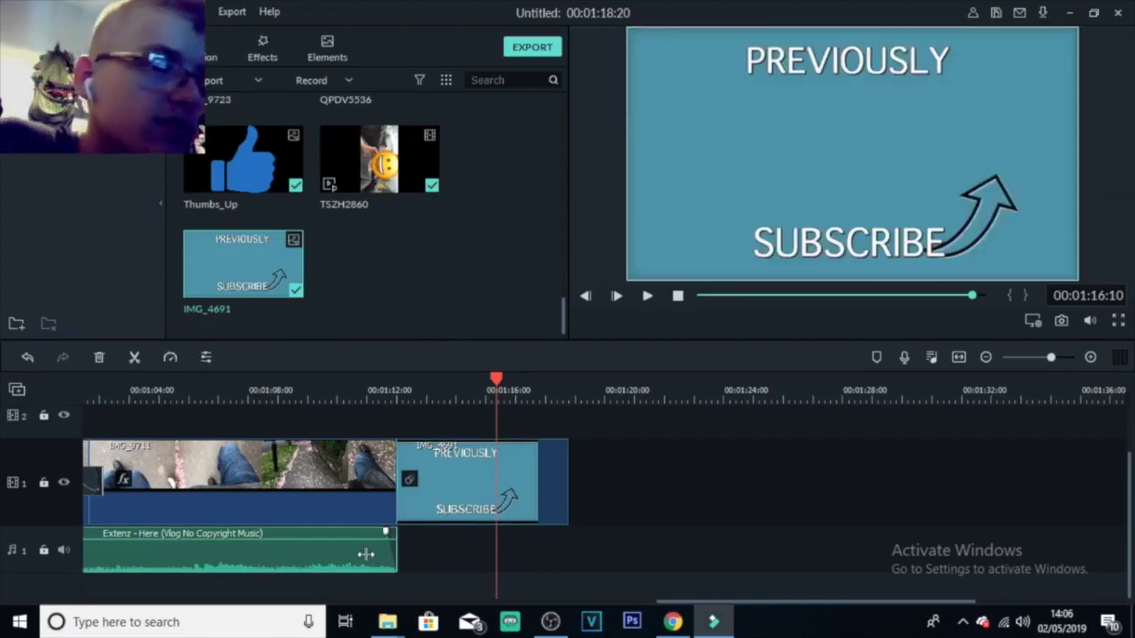
{"action": "left_click_drag", "start_coordinate": [395, 557], "coordinate": [548, 533]}
{"action": "left_click", "coordinate": [363, 394]}
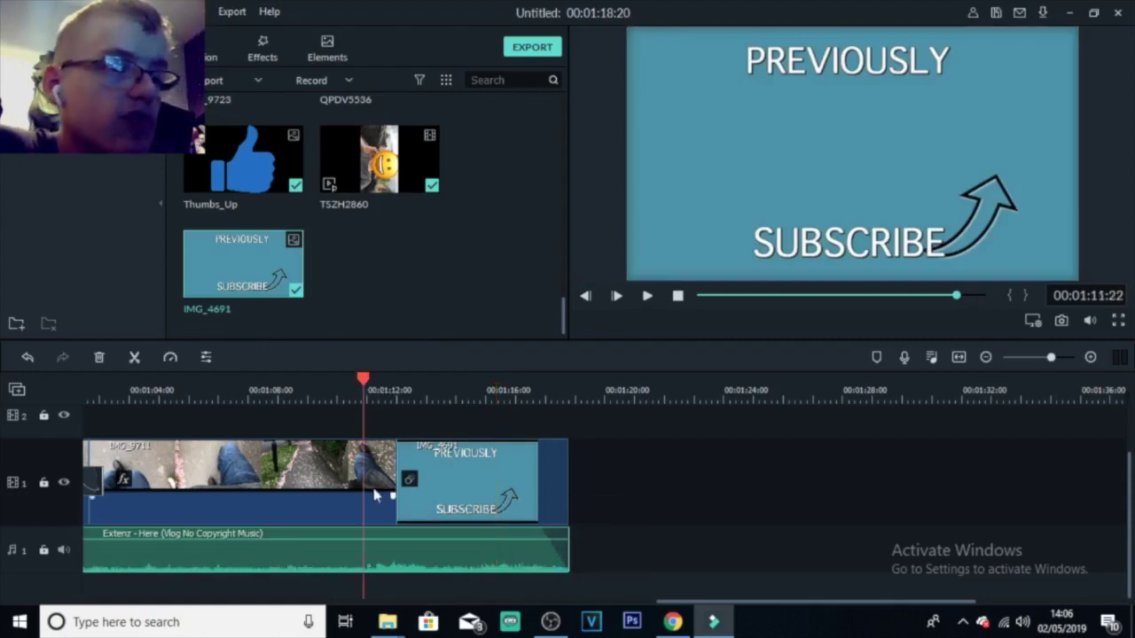
{"action": "left_click", "coordinate": [297, 383]}
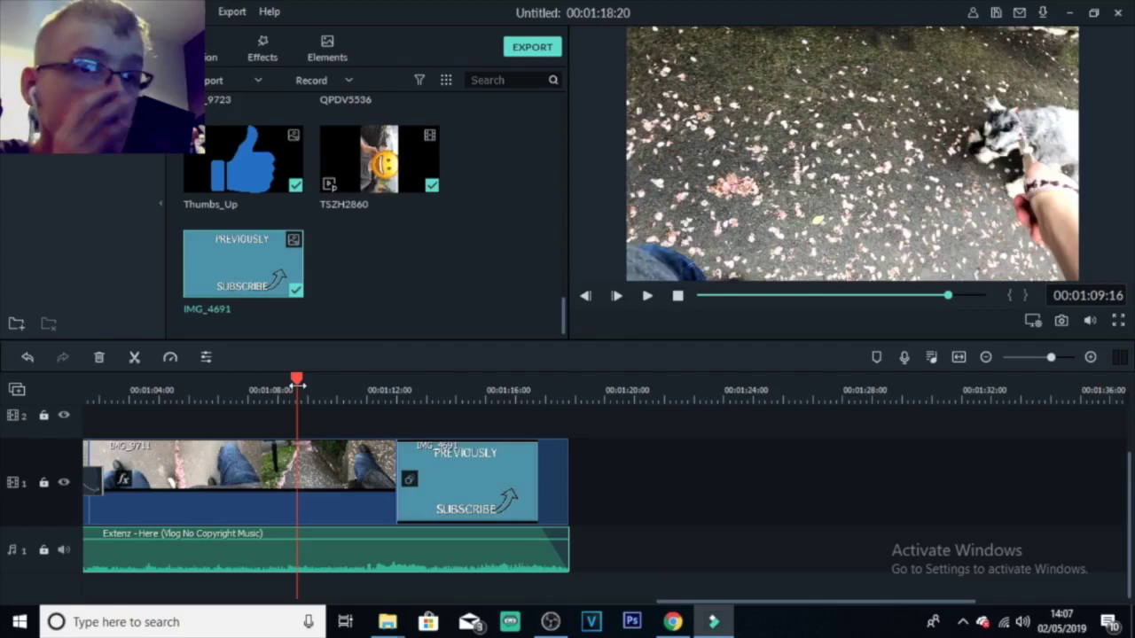
- Play the edit from 00:01:09:16 into the IMG_4691 end screen and stop at 00:01:16:12
{"action": "key", "text": "space"}
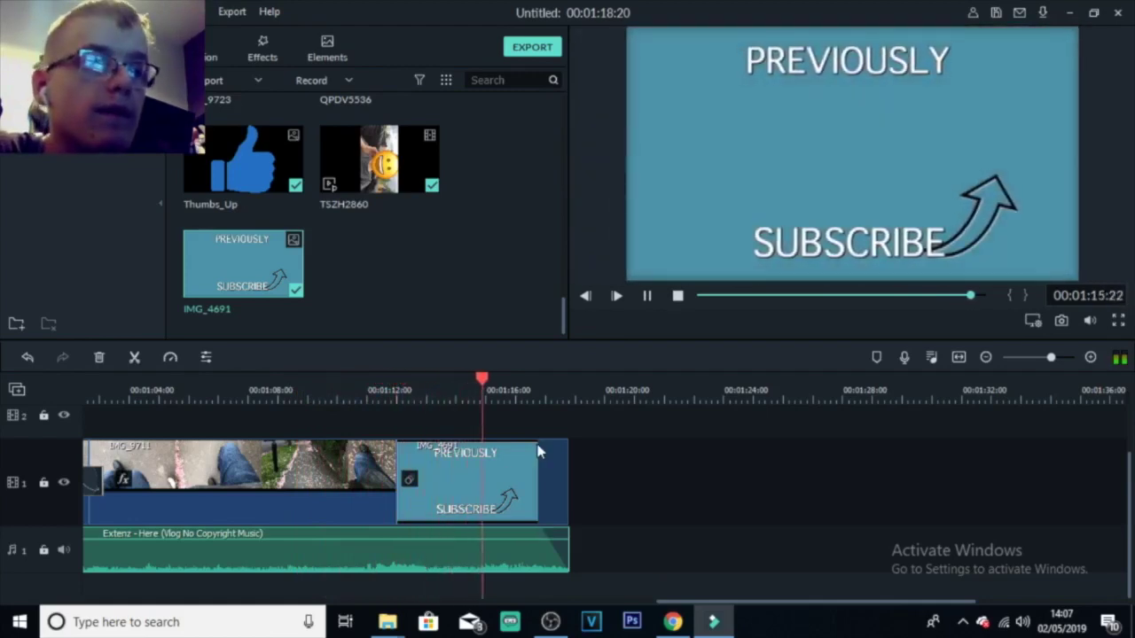
{"action": "key", "text": "space"}
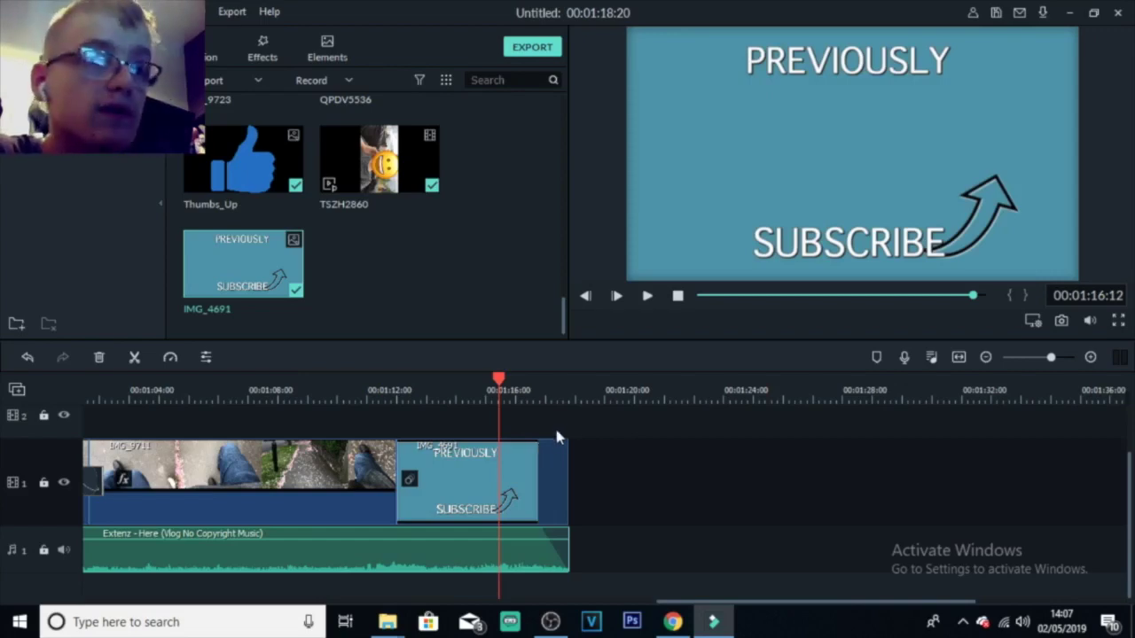
{"action": "left_click_drag", "start_coordinate": [500, 381], "coordinate": [450, 401]}
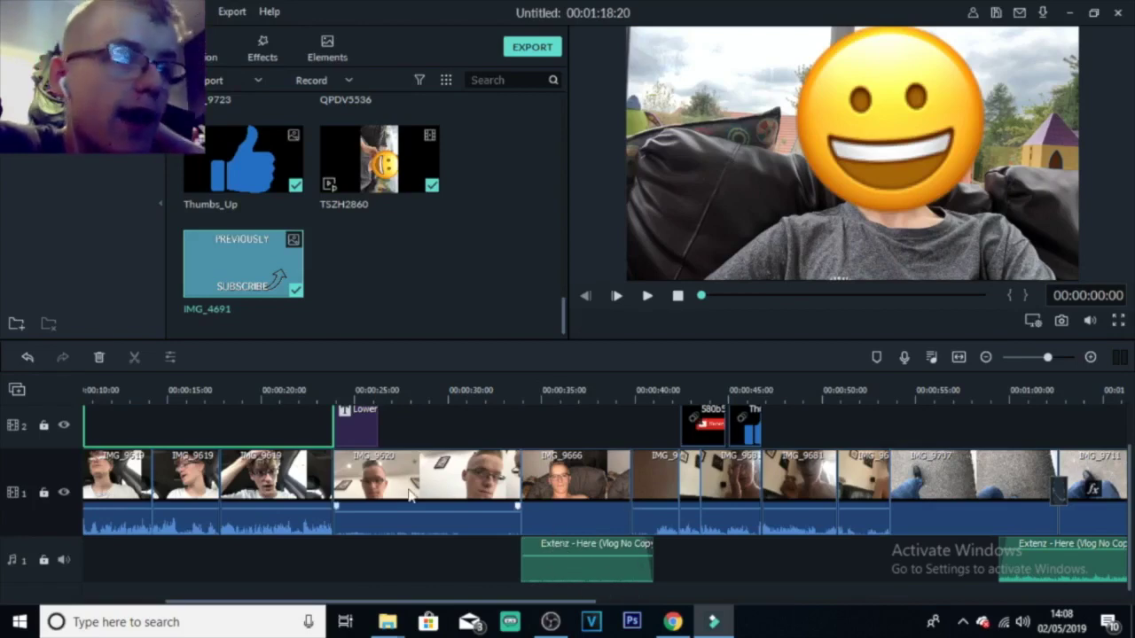
- Review the lower-third title at 00:00:24:21, clip IMG_9666 at 00:00:38:18 and the start of the second music section at 00:00:59:18
{"action": "left_click", "coordinate": [352, 390]}
{"action": "left_click", "coordinate": [357, 431]}
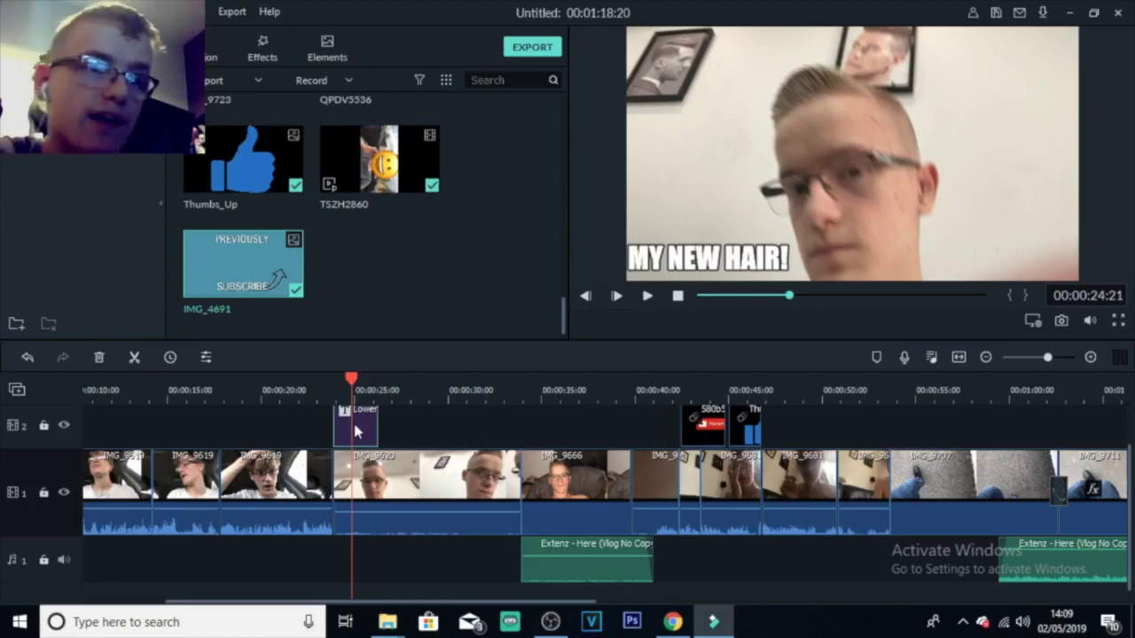
{"action": "left_click_drag", "start_coordinate": [351, 380], "coordinate": [609, 387]}
{"action": "left_click", "coordinate": [611, 477]}
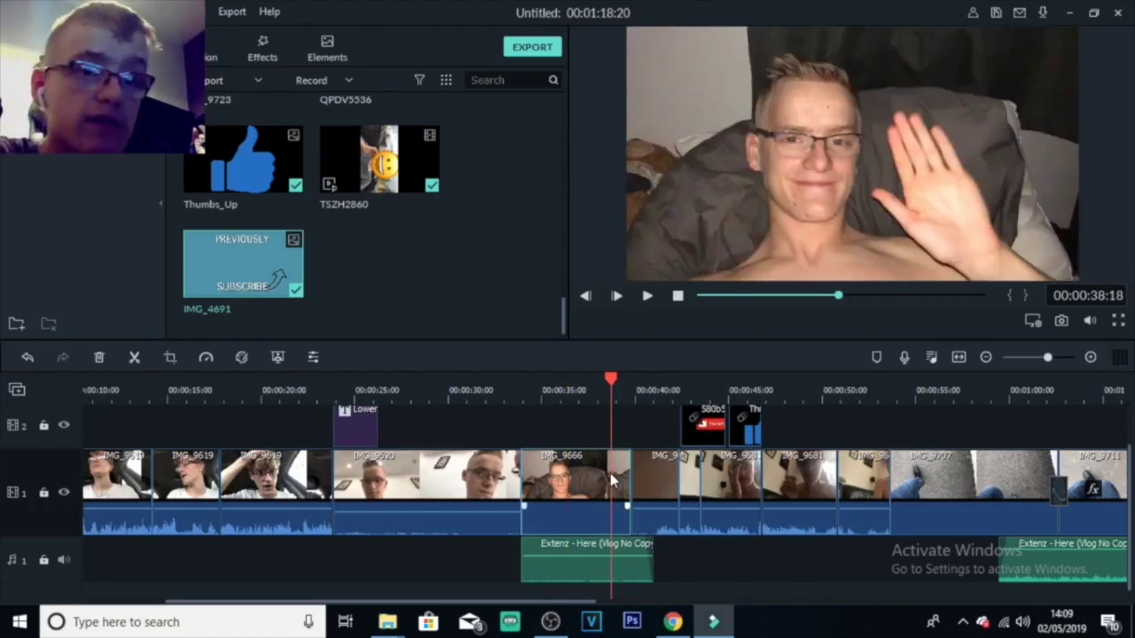
{"action": "left_click_drag", "start_coordinate": [697, 383], "coordinate": [744, 379]}
{"action": "left_click_drag", "start_coordinate": [745, 380], "coordinate": [1002, 387]}
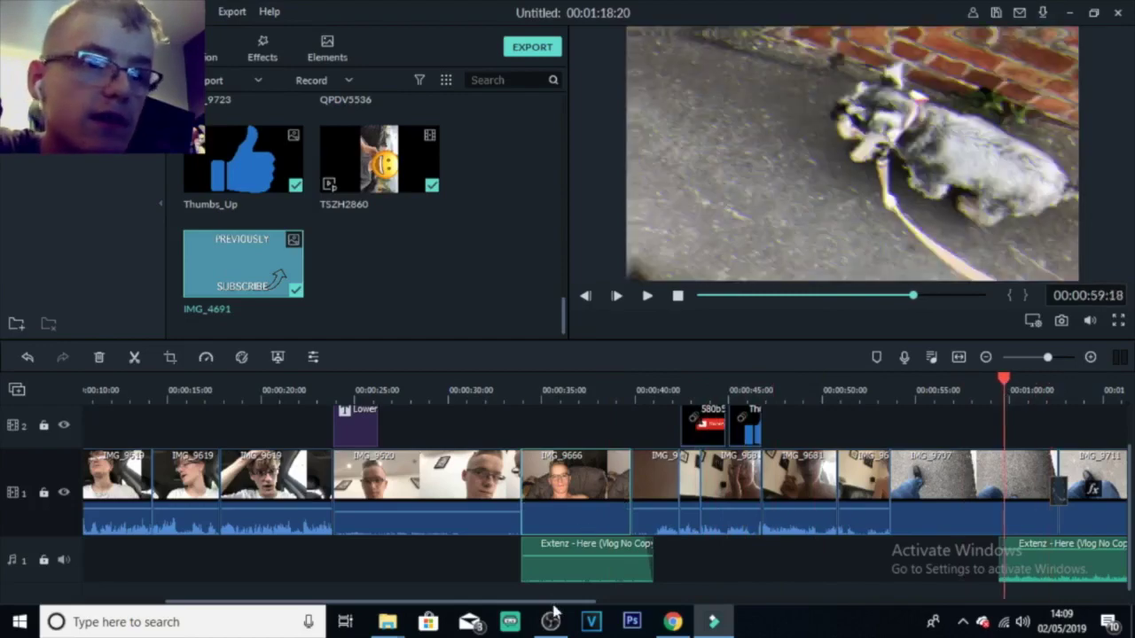
- Play the transition into clip IMG_9711 from 00:01:01:24 and check the IMG_4691 end screen at 00:01:16:00
{"action": "left_click_drag", "start_coordinate": [585, 610], "coordinate": [673, 619]}
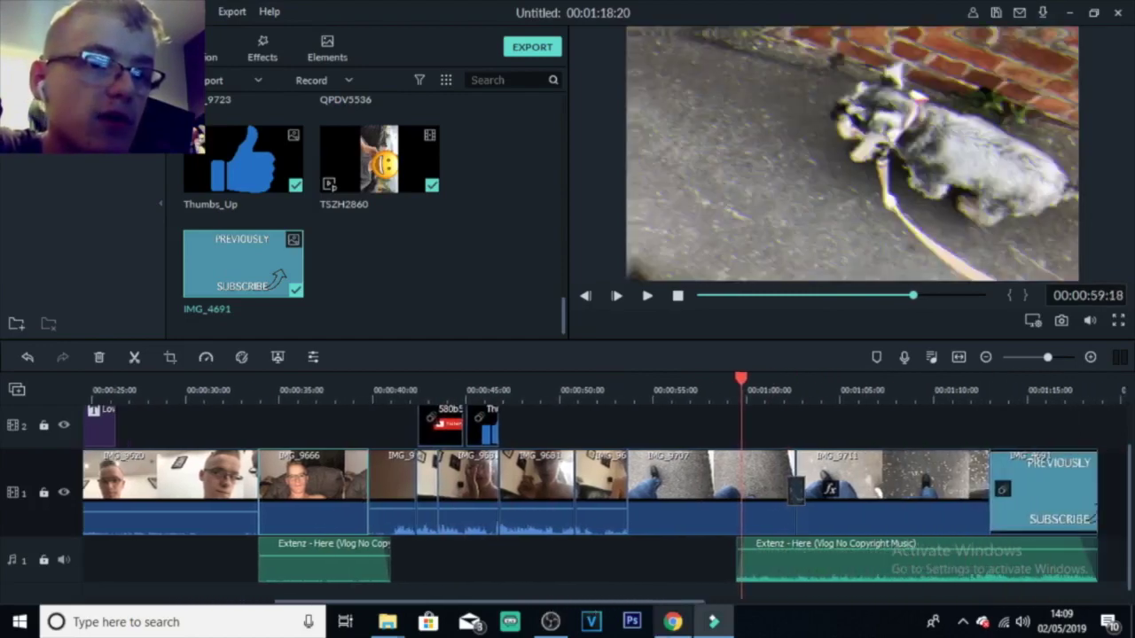
{"action": "left_click", "coordinate": [673, 622]}
{"action": "left_click", "coordinate": [713, 621]}
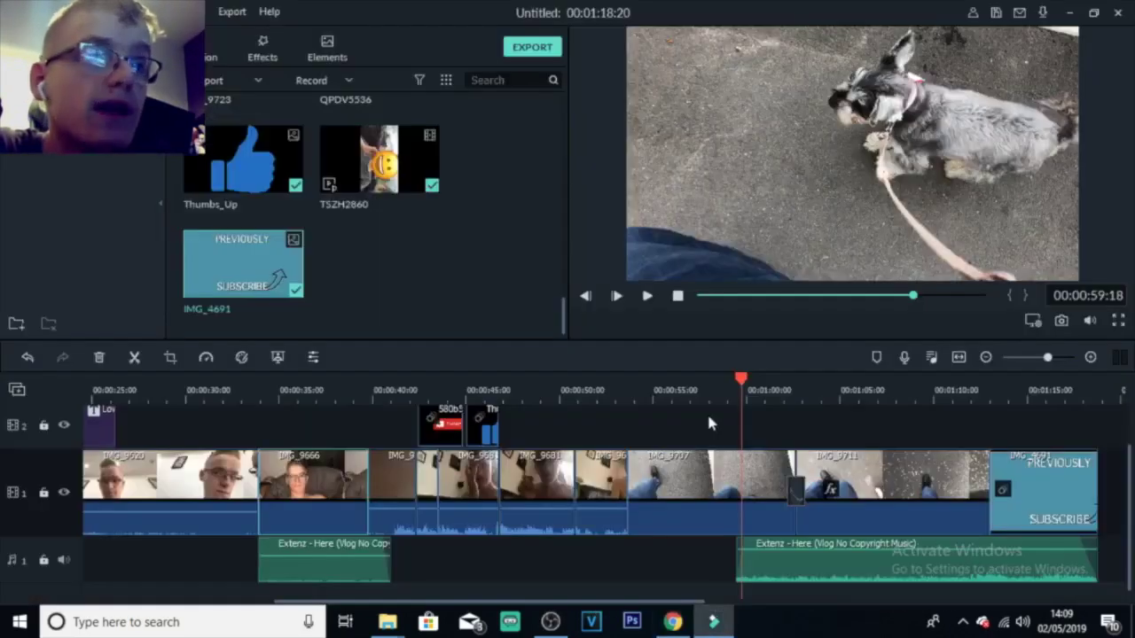
{"action": "left_click_drag", "start_coordinate": [694, 602], "coordinate": [794, 620]}
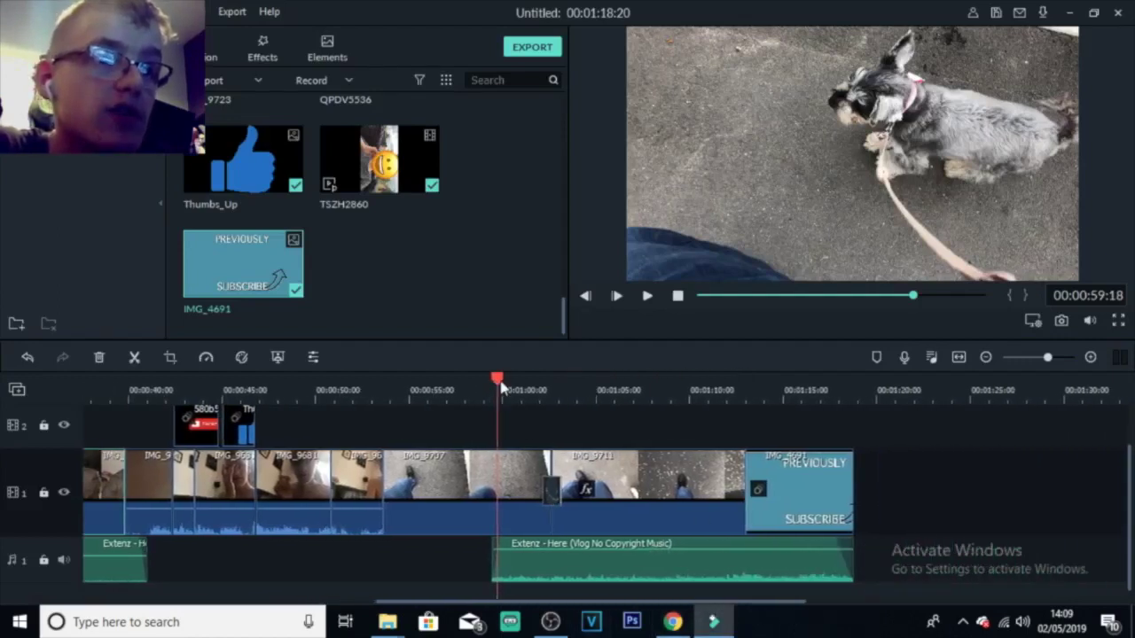
{"action": "mouse_move", "coordinate": [546, 389]}
{"action": "left_mouse_down"}
{"action": "mouse_move", "coordinate": [559, 389]}
{"action": "mouse_move", "coordinate": [515, 383]}
{"action": "mouse_move", "coordinate": [549, 389]}
{"action": "left_mouse_up"}
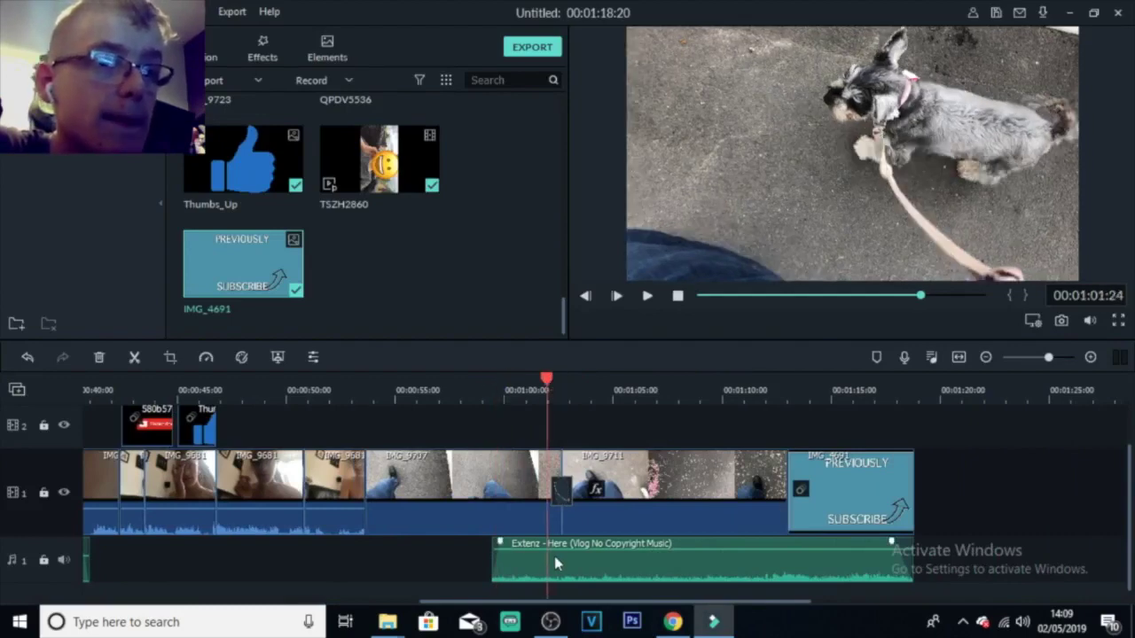
{"action": "key", "text": "space"}
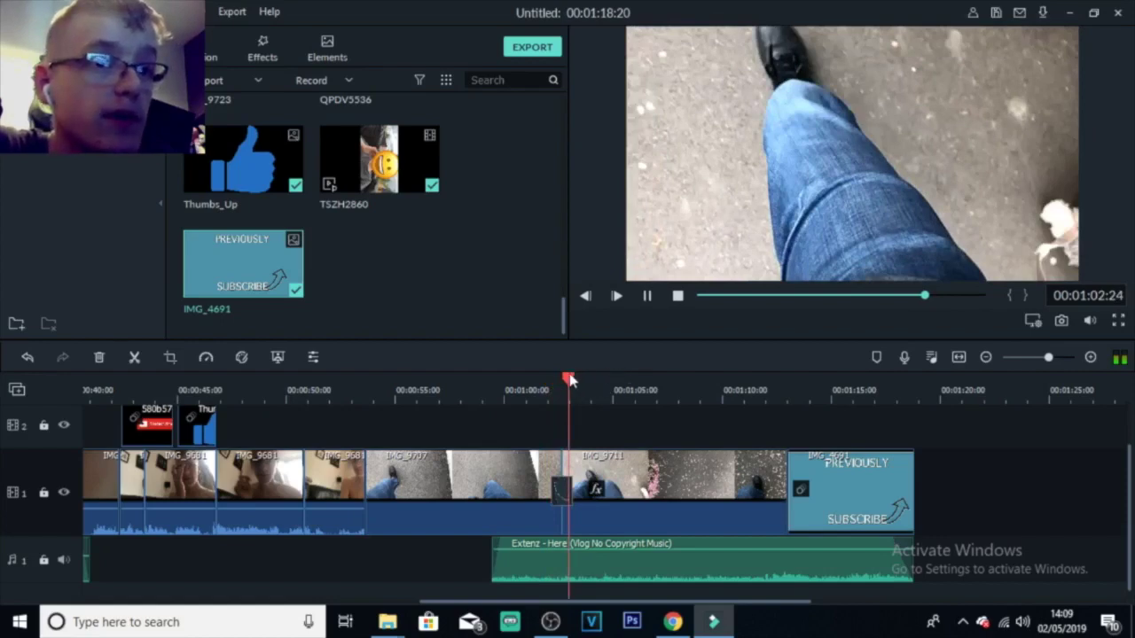
{"action": "left_click_drag", "start_coordinate": [570, 380], "coordinate": [628, 381]}
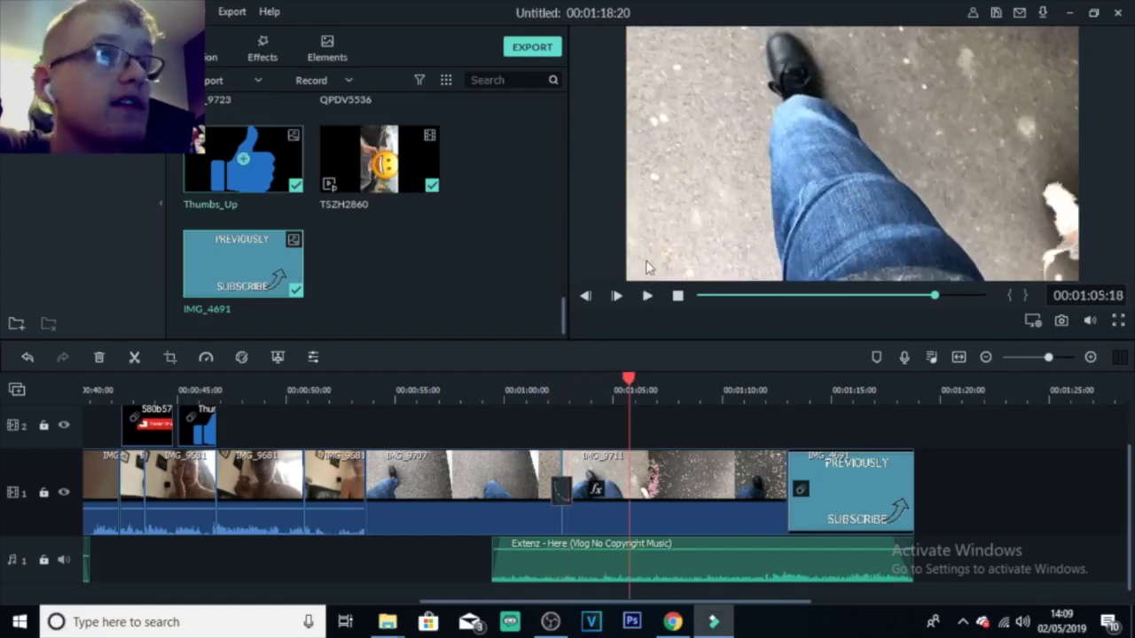
{"action": "left_click_drag", "start_coordinate": [632, 382], "coordinate": [852, 393]}
{"action": "scroll", "coordinate": [794, 505], "scroll_direction": "down", "scroll_amount": 1}
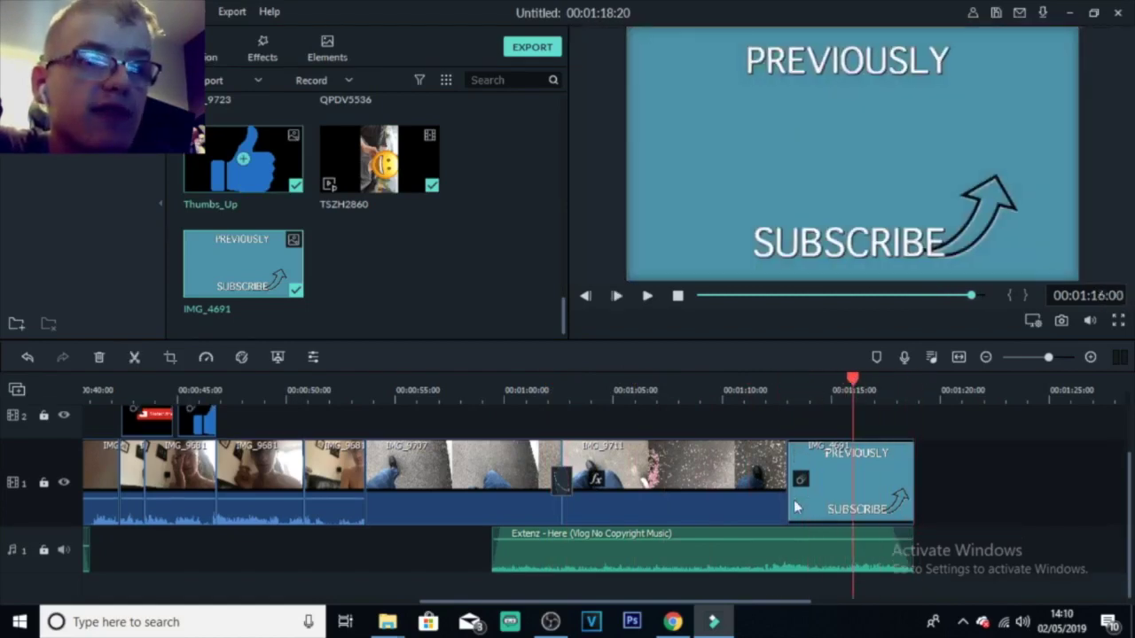
{"action": "left_click_drag", "start_coordinate": [778, 607], "coordinate": [246, 596]}
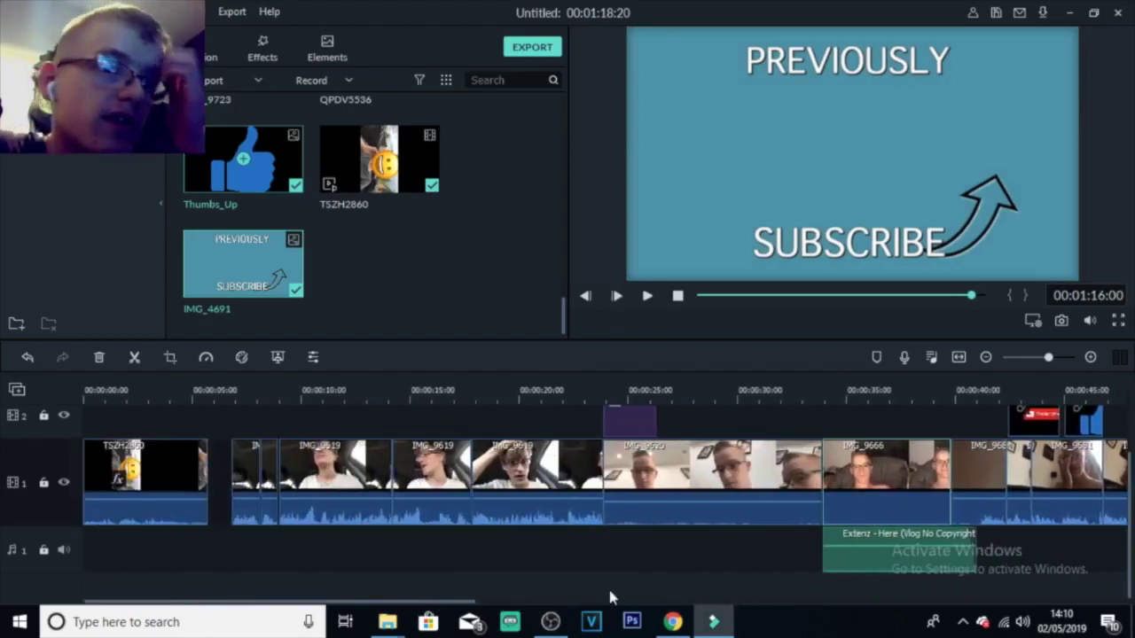
{"action": "scroll", "coordinate": [608, 584], "scroll_direction": "up", "scroll_amount": 3}
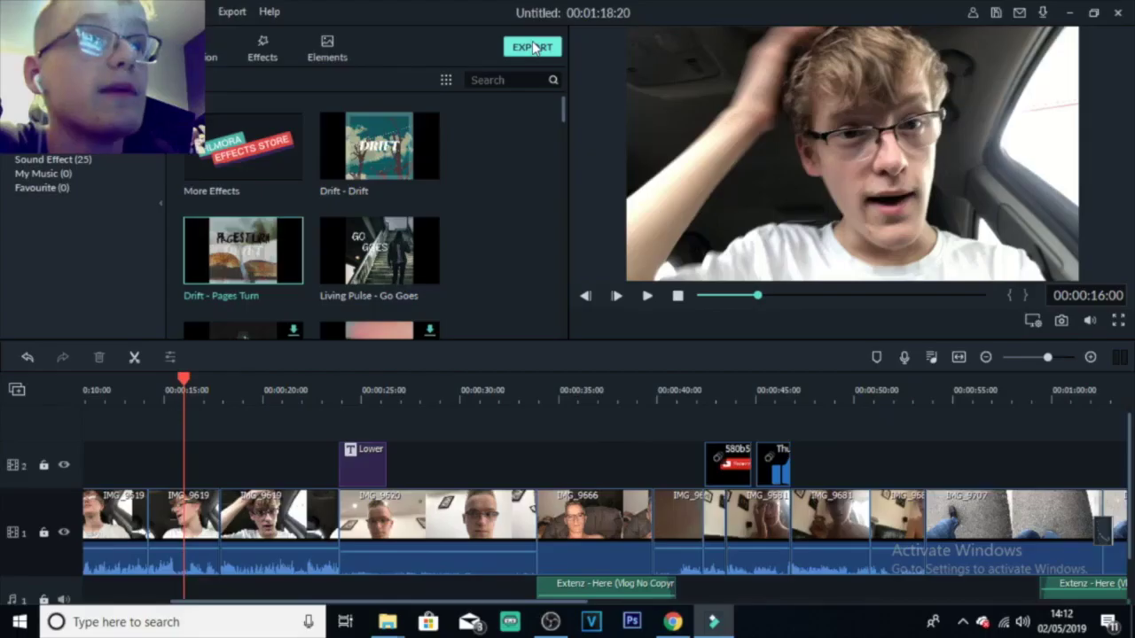
- Set up a local MP4 export of the project and name the video "VLOG EXAMPLE"
{"action": "left_click", "coordinate": [533, 47]}
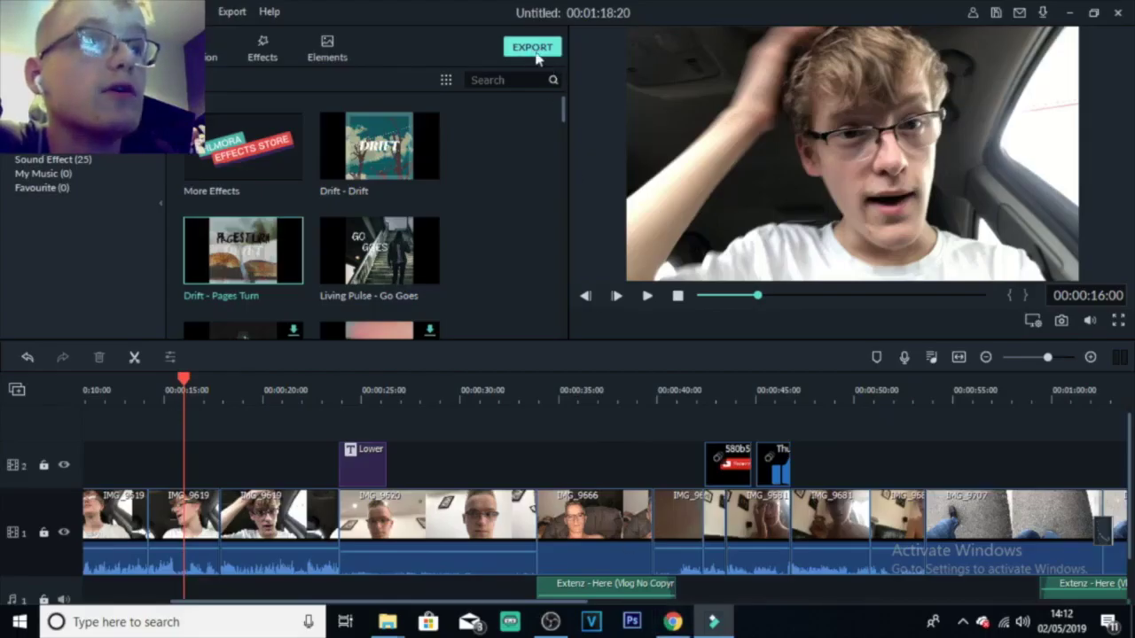
{"action": "left_click", "coordinate": [540, 51]}
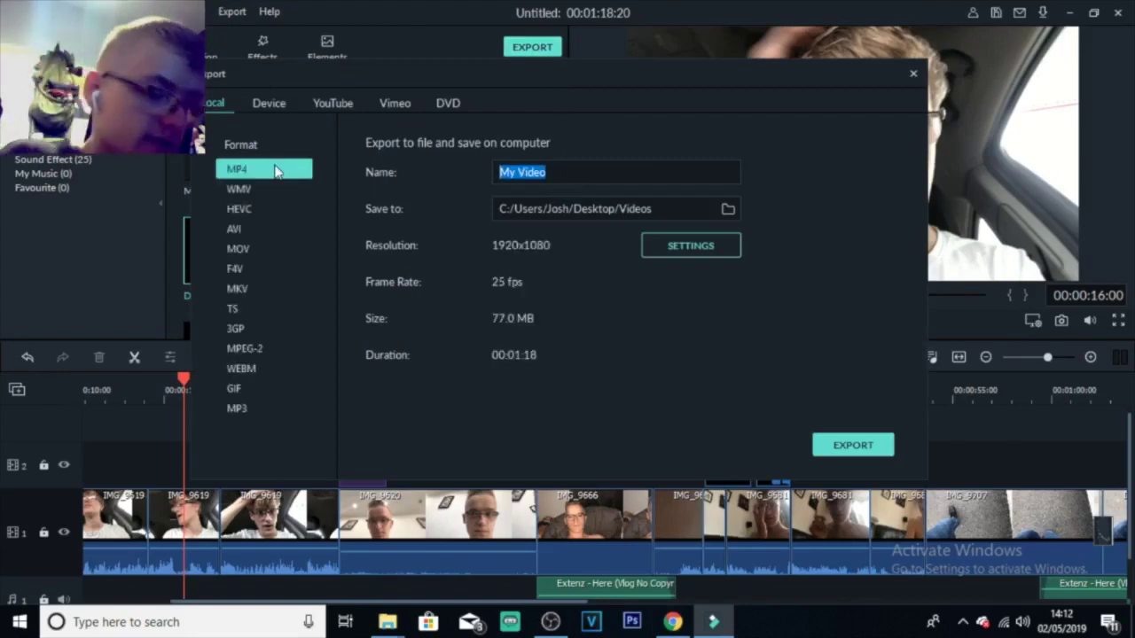
{"action": "type", "text": "VLOG EXAMPLE"}
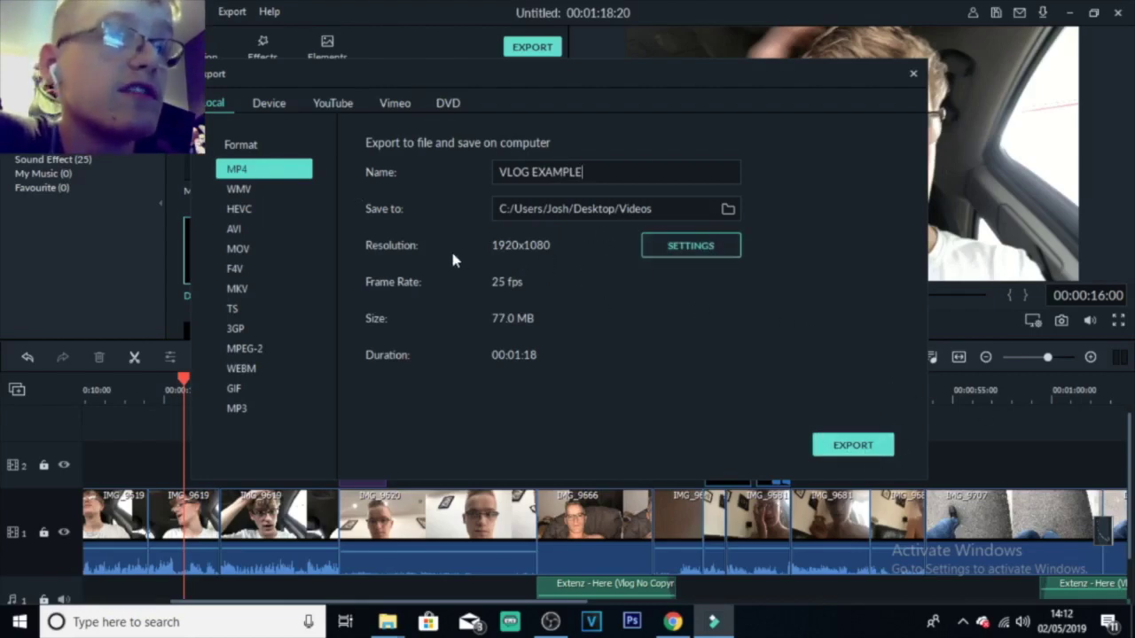
- Examine the available resolutions in the MP4 export settings, leaving the settings without applying changes
{"action": "left_click", "coordinate": [692, 253]}
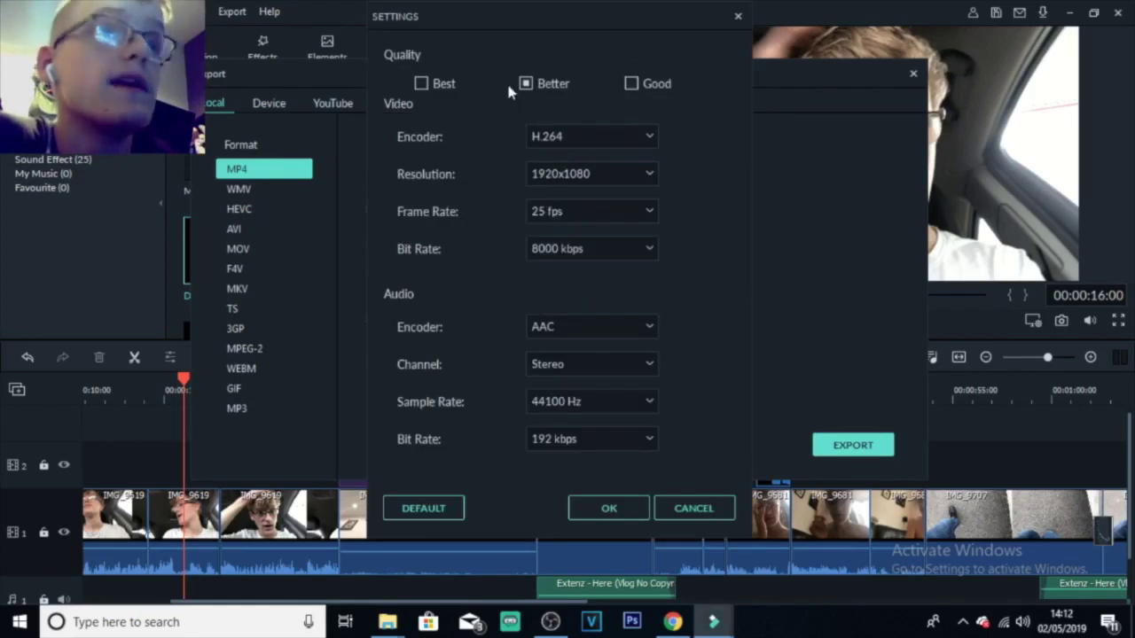
{"action": "left_click", "coordinate": [578, 174]}
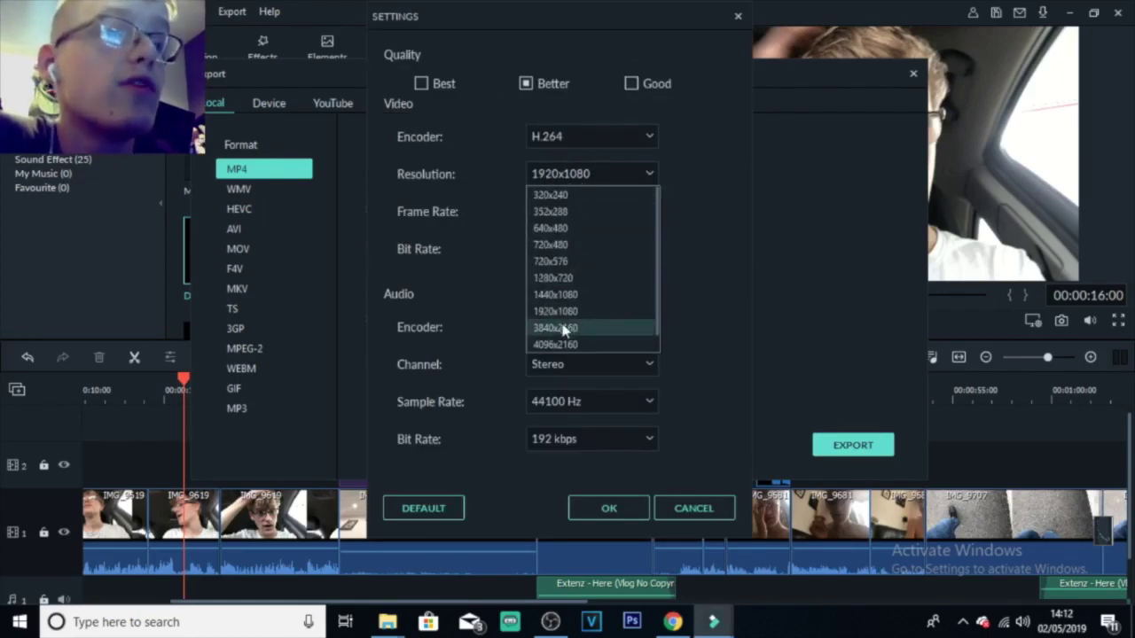
{"action": "left_click", "coordinate": [696, 430]}
{"action": "left_click", "coordinate": [700, 507]}
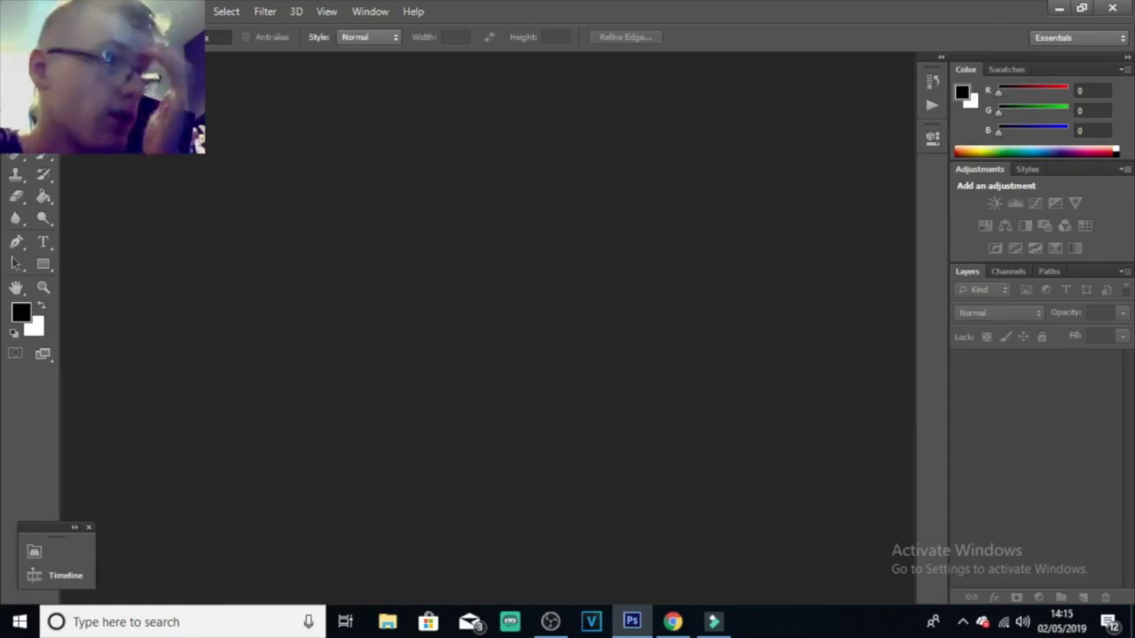
- Create a new Photoshop document 1280 pixels wide and 720 pixels high, with a transparent background at 72 pixels/inch
{"action": "left_click", "coordinate": [43, 11]}
{"action": "left_click", "coordinate": [53, 25]}
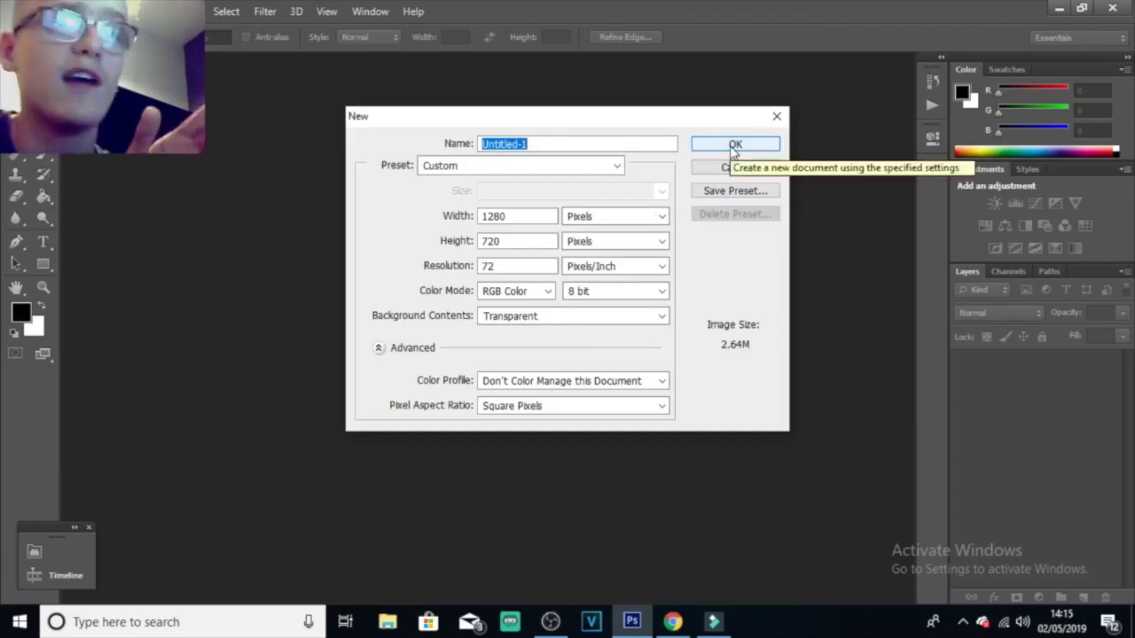
{"action": "left_click_drag", "start_coordinate": [603, 121], "coordinate": [587, 168]}
{"action": "left_click", "coordinate": [521, 263]}
{"action": "double_click", "coordinate": [521, 263]}
{"action": "type", "text": "1280"}
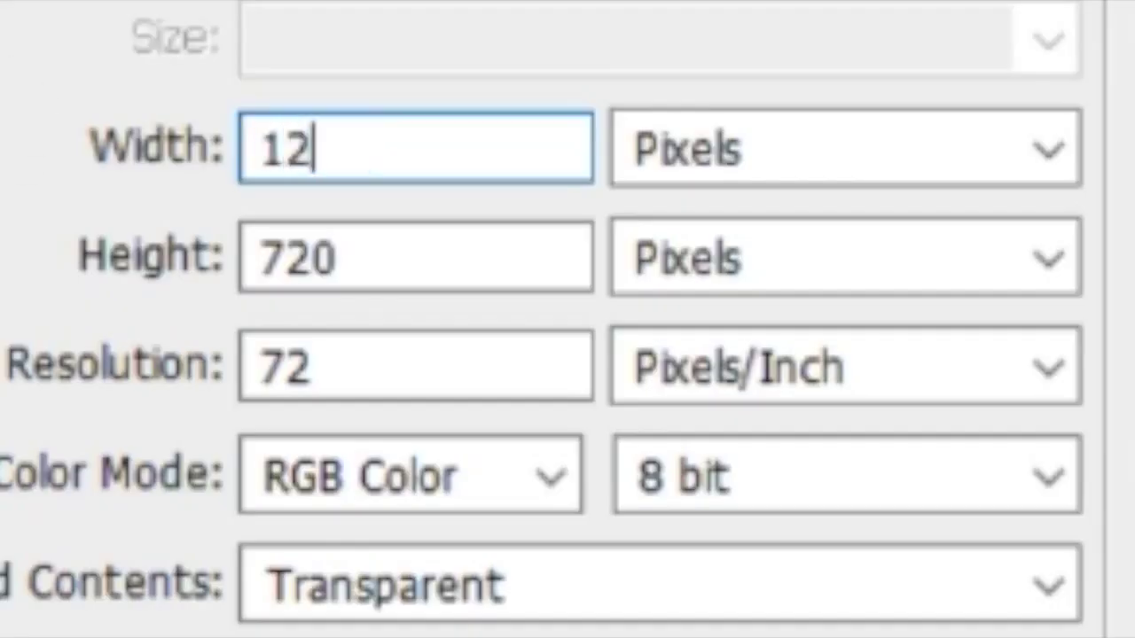
{"action": "double_click", "coordinate": [441, 258]}
{"action": "type", "text": "7"}
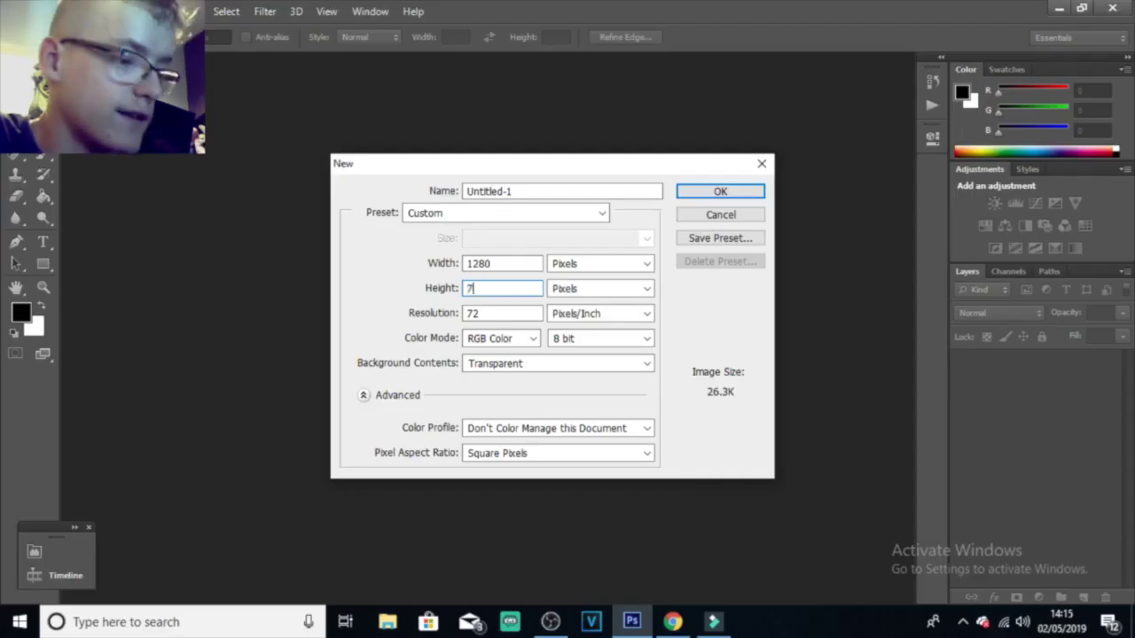
{"action": "type", "text": "20"}
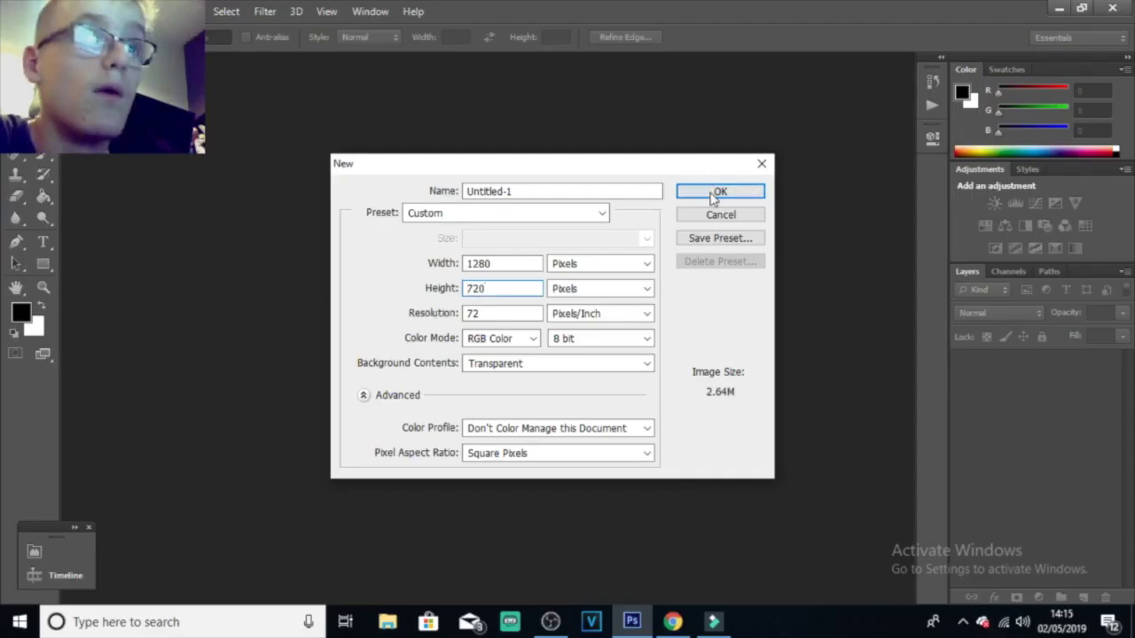
{"action": "left_click", "coordinate": [718, 192]}
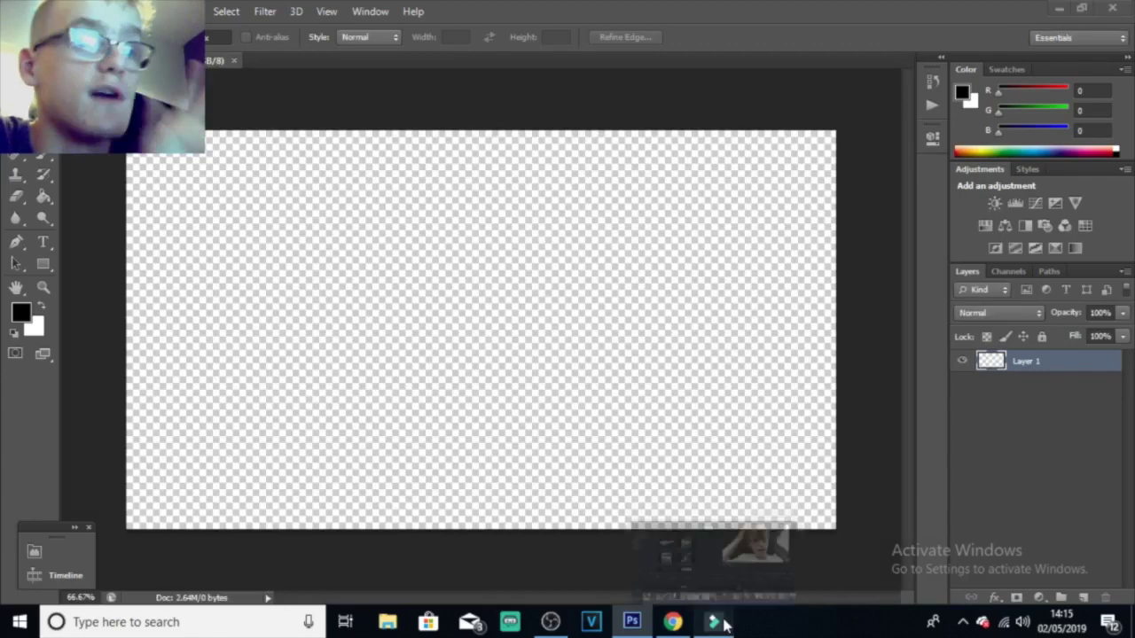
- Switch back to Filmora and take a snapshot of clip IMG_9666 at 00:00:37:24
{"action": "left_click", "coordinate": [714, 621]}
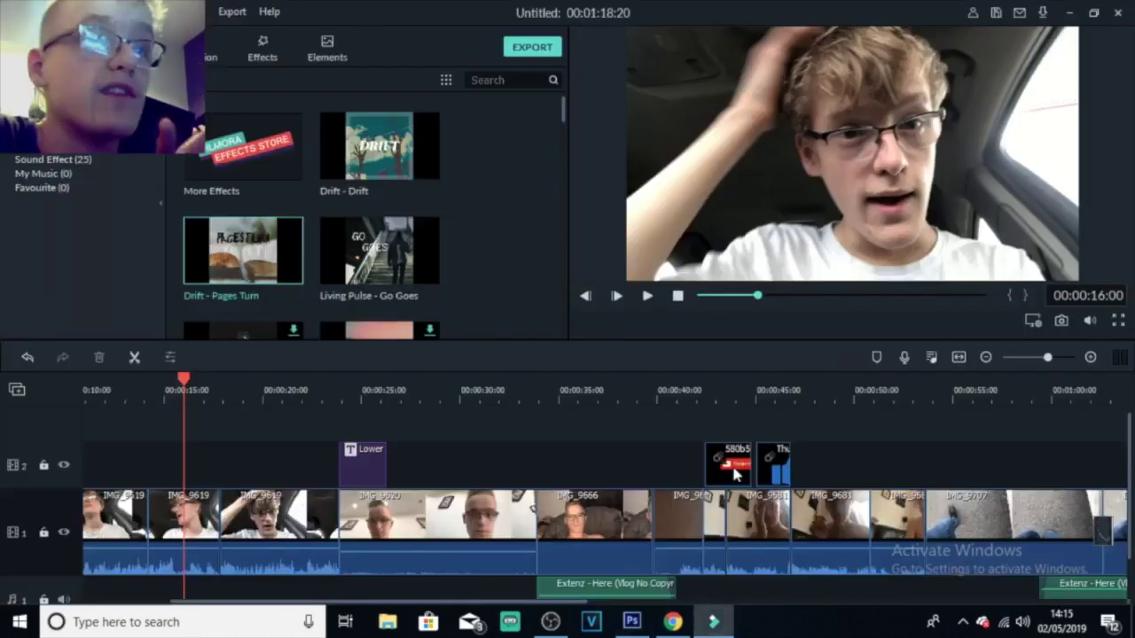
{"action": "left_click", "coordinate": [600, 390]}
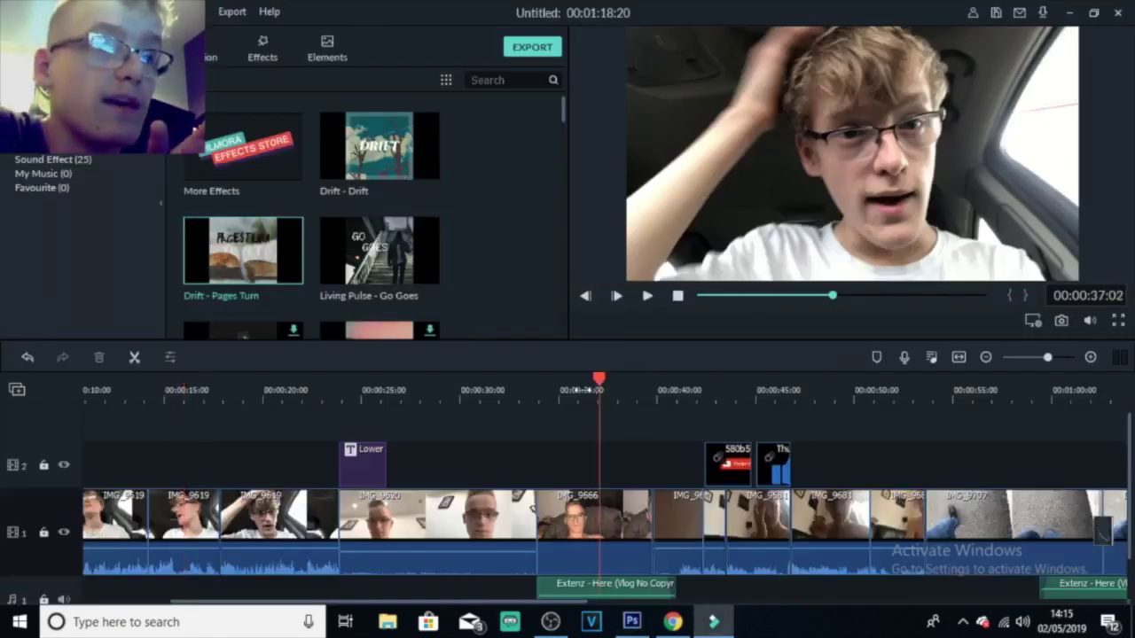
{"action": "left_click", "coordinate": [569, 388]}
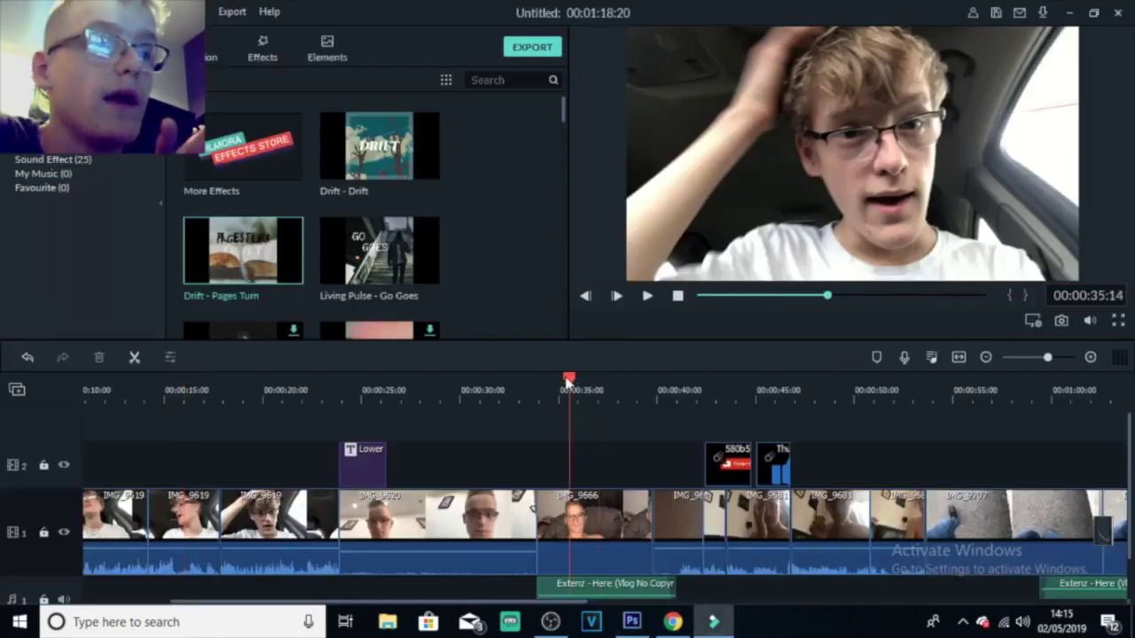
{"action": "left_click_drag", "start_coordinate": [570, 379], "coordinate": [619, 375]}
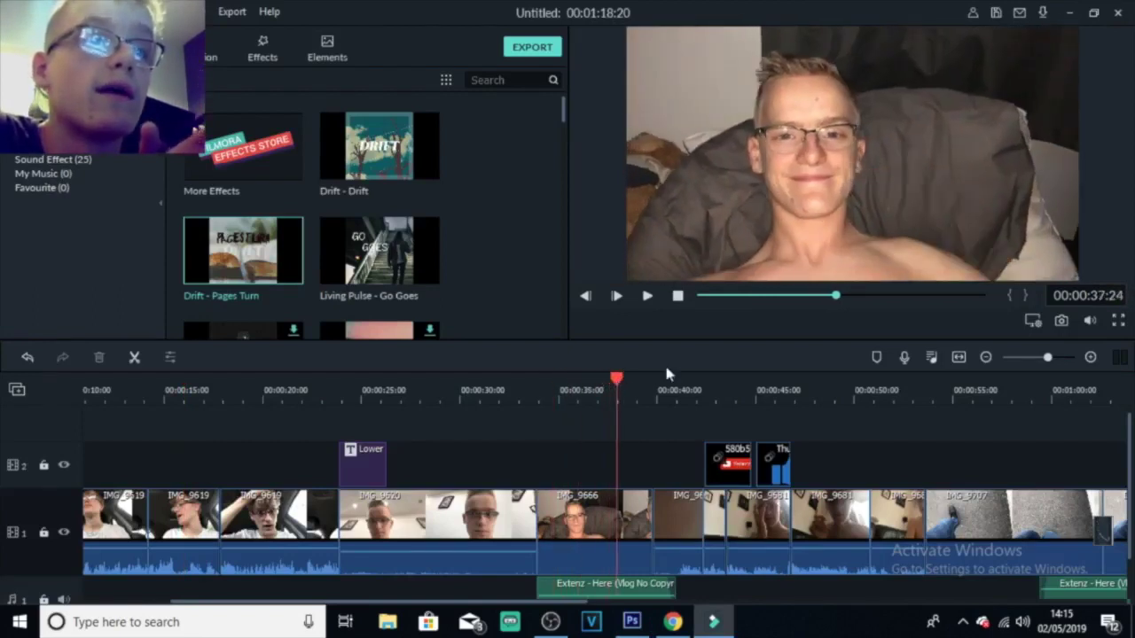
{"action": "left_click", "coordinate": [1062, 321]}
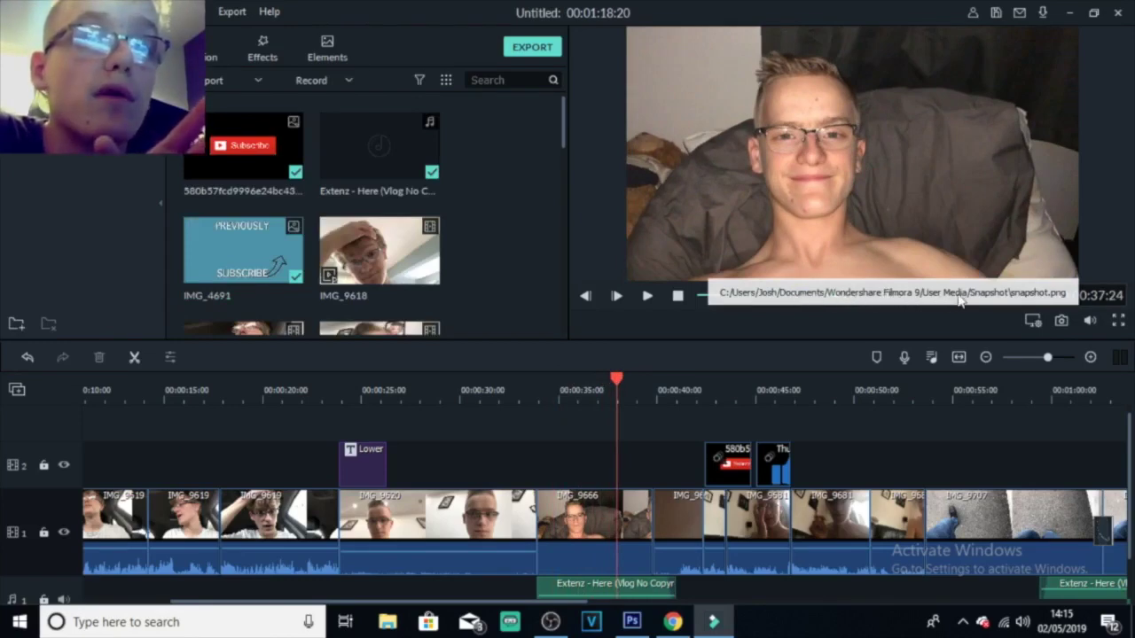
- Open the Snapshot folder under Documents, Wondershare Filmora 9, User Media in File Explorer
{"action": "left_click", "coordinate": [387, 621]}
{"action": "double_click", "coordinate": [589, 229]}
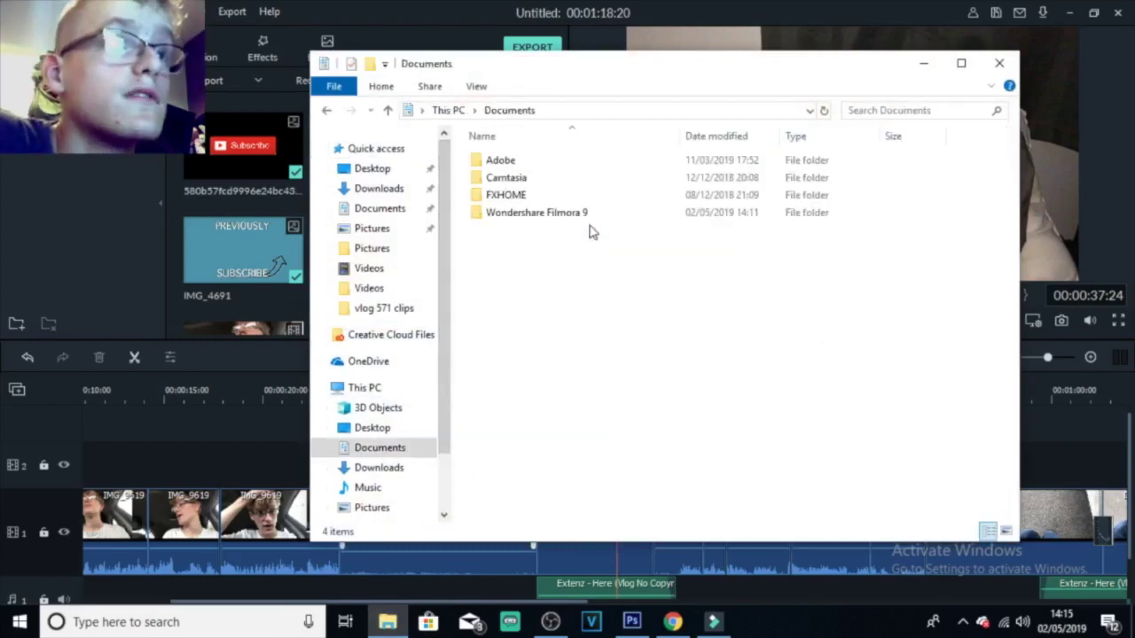
{"action": "double_click", "coordinate": [601, 215]}
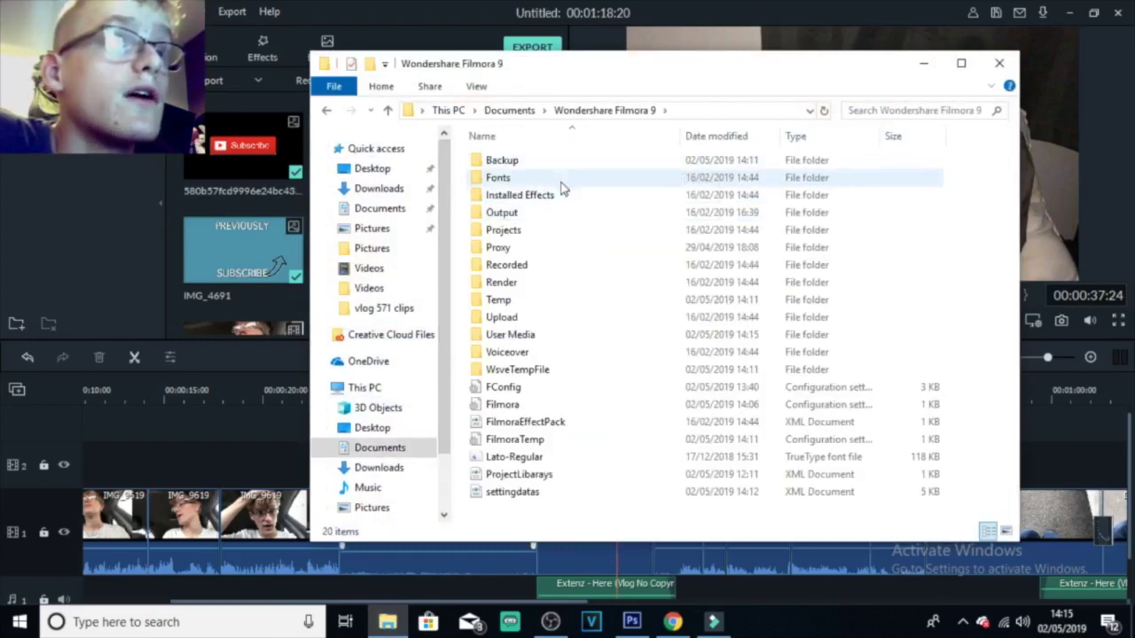
{"action": "double_click", "coordinate": [510, 334]}
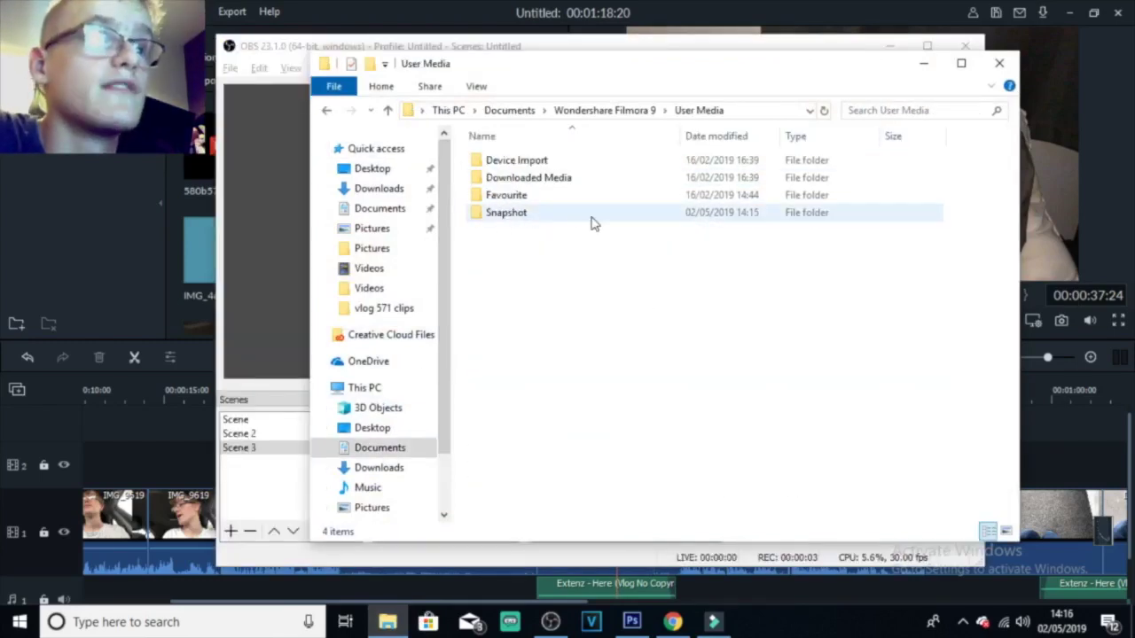
{"action": "double_click", "coordinate": [508, 216]}
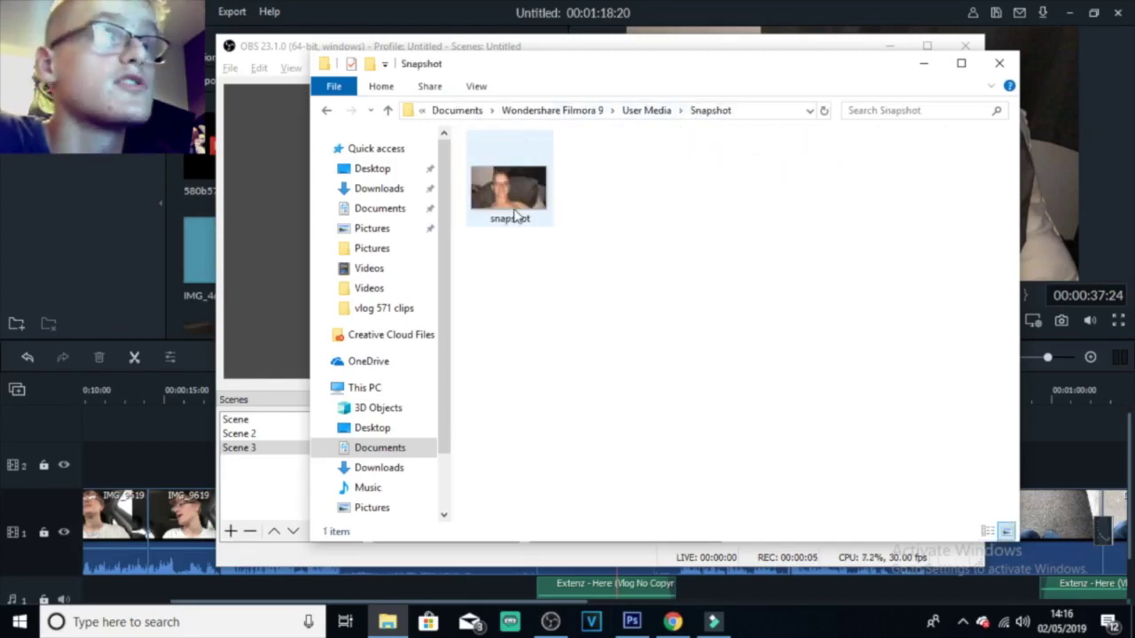
- Switch to Photoshop and place the Filmora snapshot image in the blank thumbnail document
{"action": "left_click", "coordinate": [521, 183]}
{"action": "left_click_drag", "start_coordinate": [523, 185], "coordinate": [365, 170]}
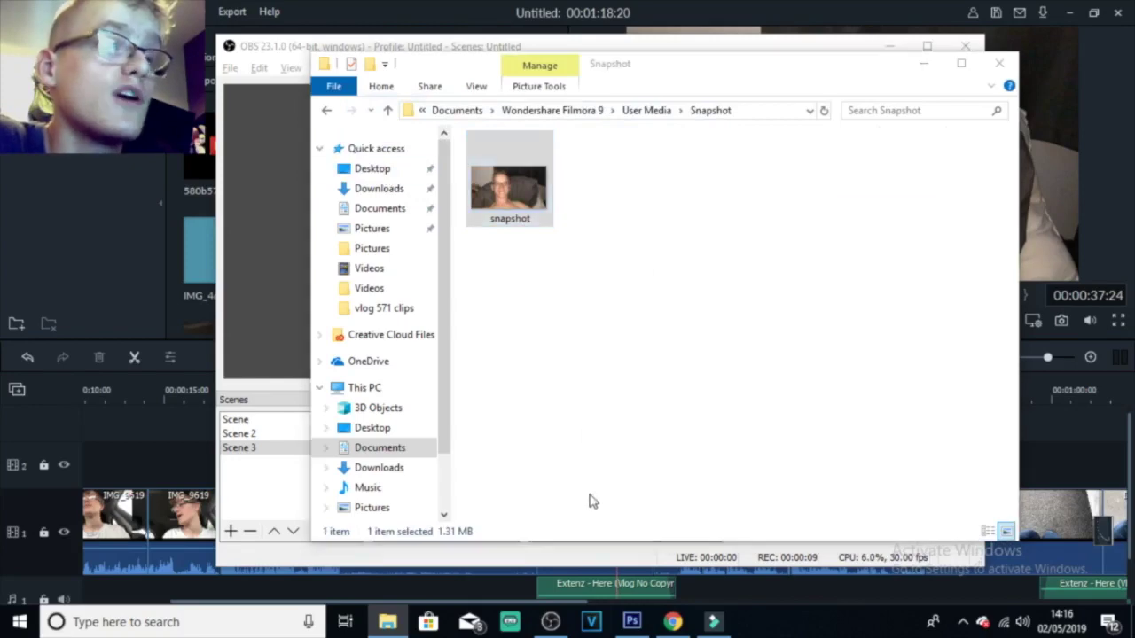
{"action": "key", "text": "alt+Tab"}
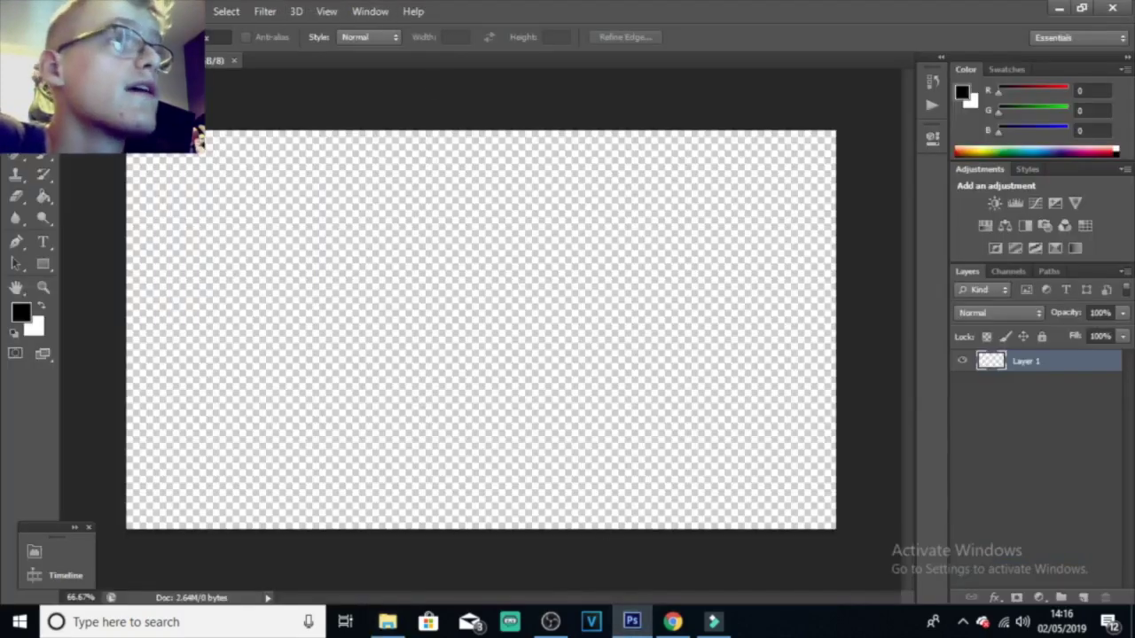
{"action": "key", "text": "alt+f"}
{"action": "key", "text": "Right"}
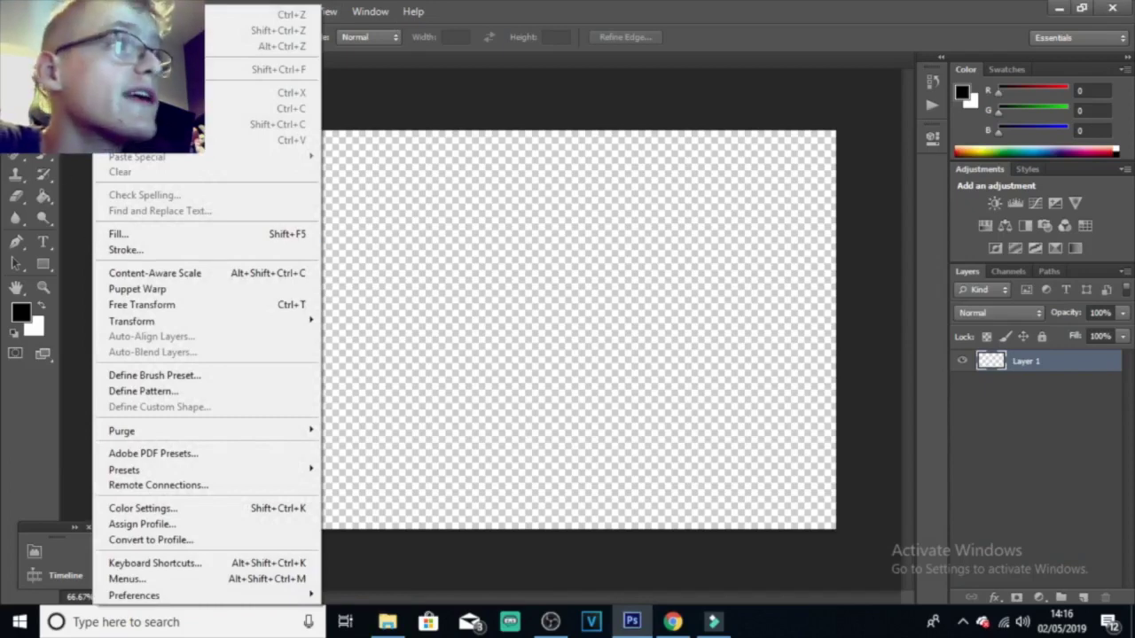
{"action": "key", "text": "Left"}
{"action": "left_click", "coordinate": [610, 269]}
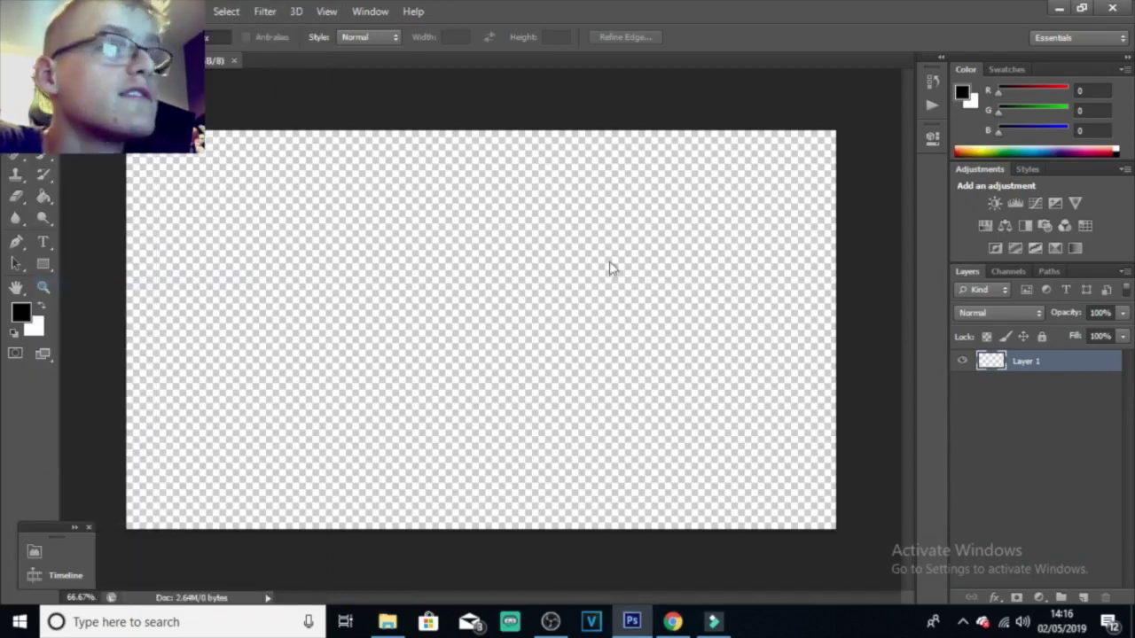
{"action": "scroll", "coordinate": [823, 361], "scroll_direction": "down", "scroll_amount": 5}
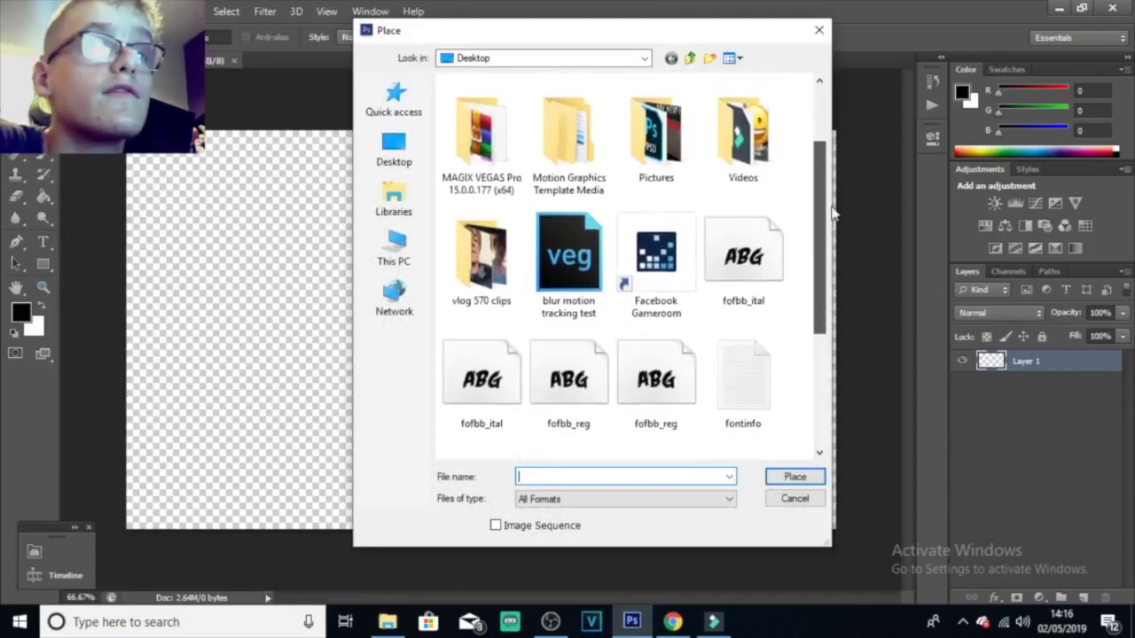
{"action": "double_click", "coordinate": [534, 427]}
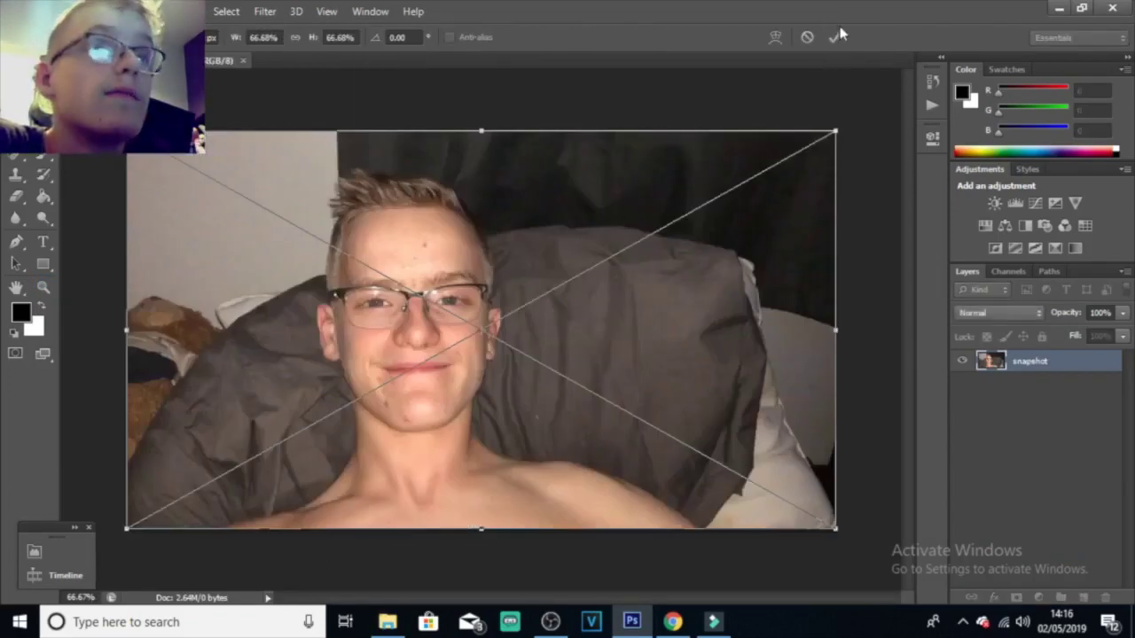
{"action": "left_click", "coordinate": [835, 35]}
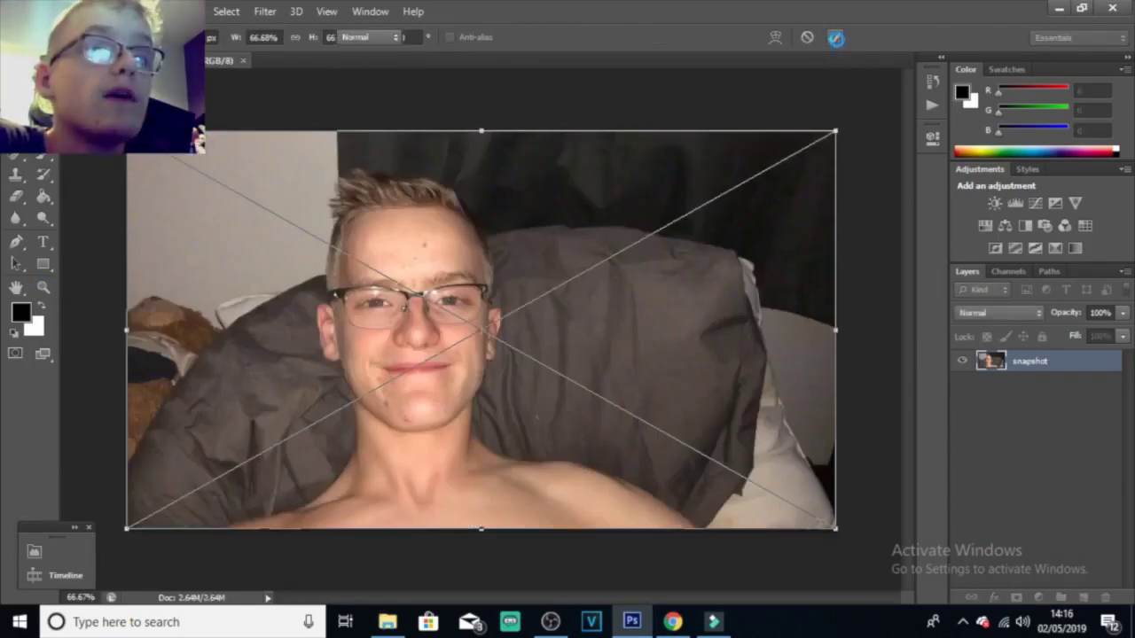
- Open the placed snapshot layer's contents as snapshot.png and convert its locked Background into a regular layer
{"action": "double_click", "coordinate": [999, 374]}
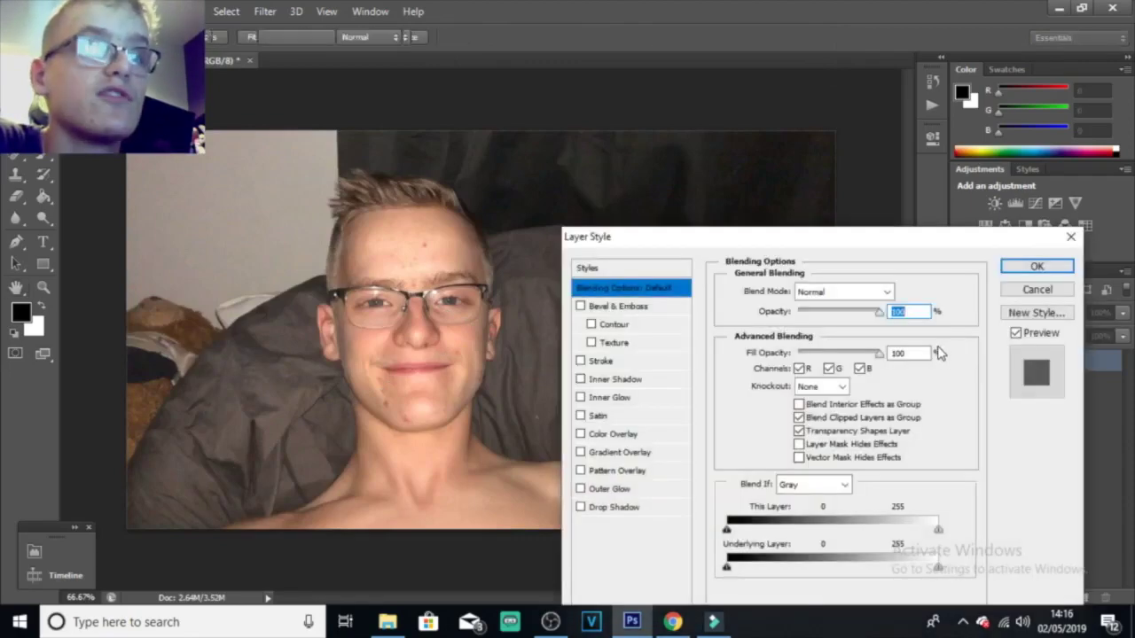
{"action": "key", "text": "Escape"}
{"action": "double_click", "coordinate": [999, 366]}
{"action": "left_click", "coordinate": [582, 260]}
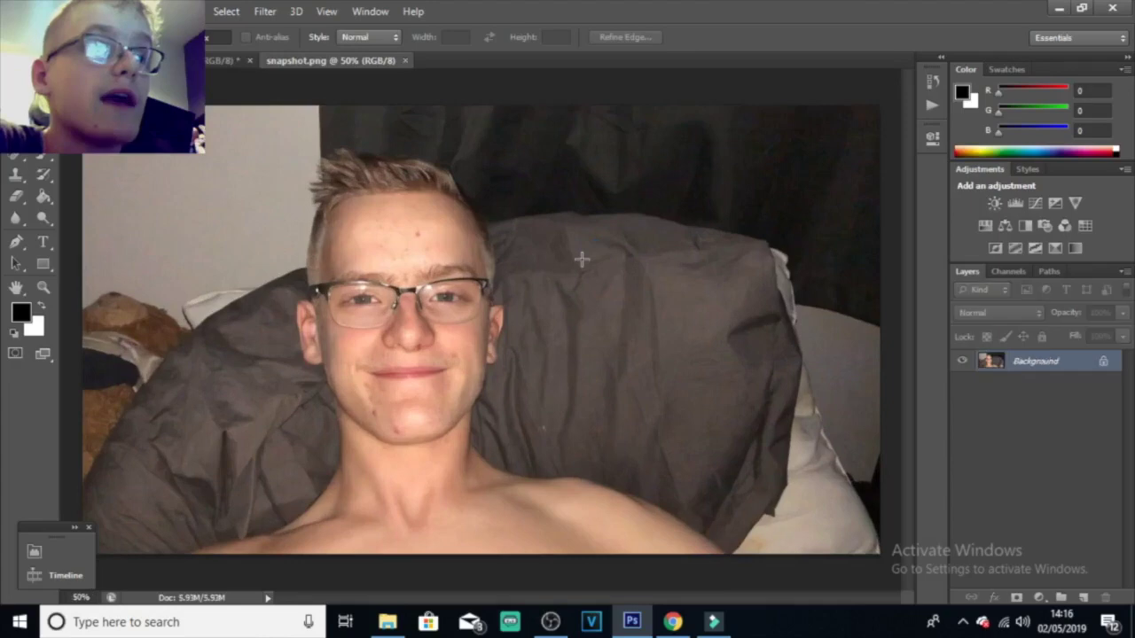
{"action": "double_click", "coordinate": [1051, 364]}
{"action": "key", "text": "Return"}
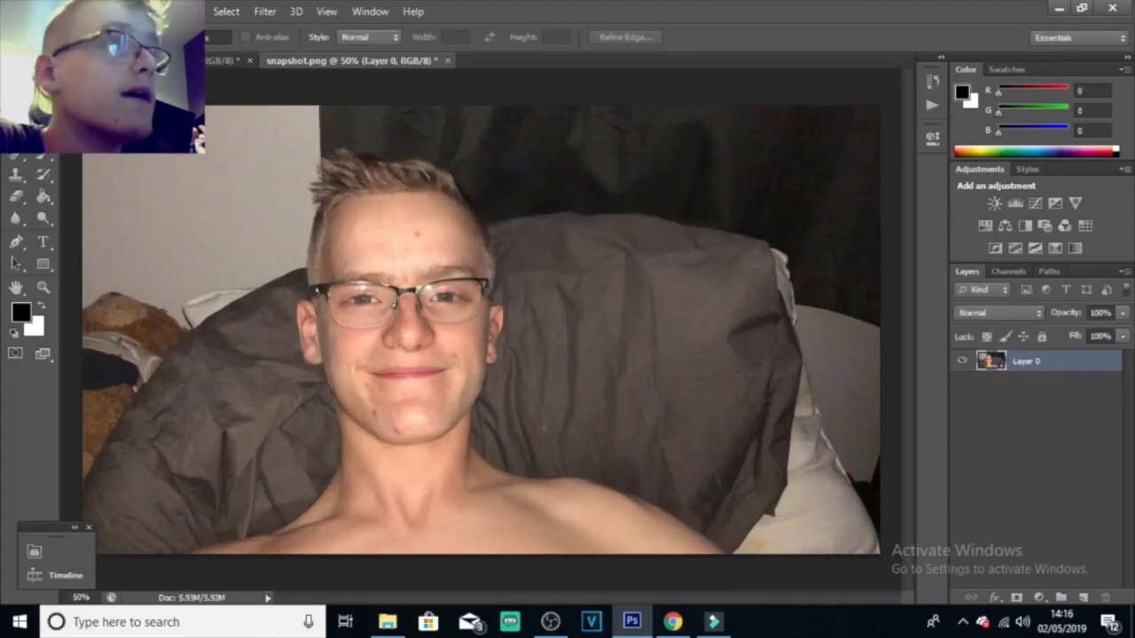
- Copy the unlocked image layer from snapshot.png into the thumbnail document, and delete the original placed snapshot layer there
{"action": "key", "text": "v"}
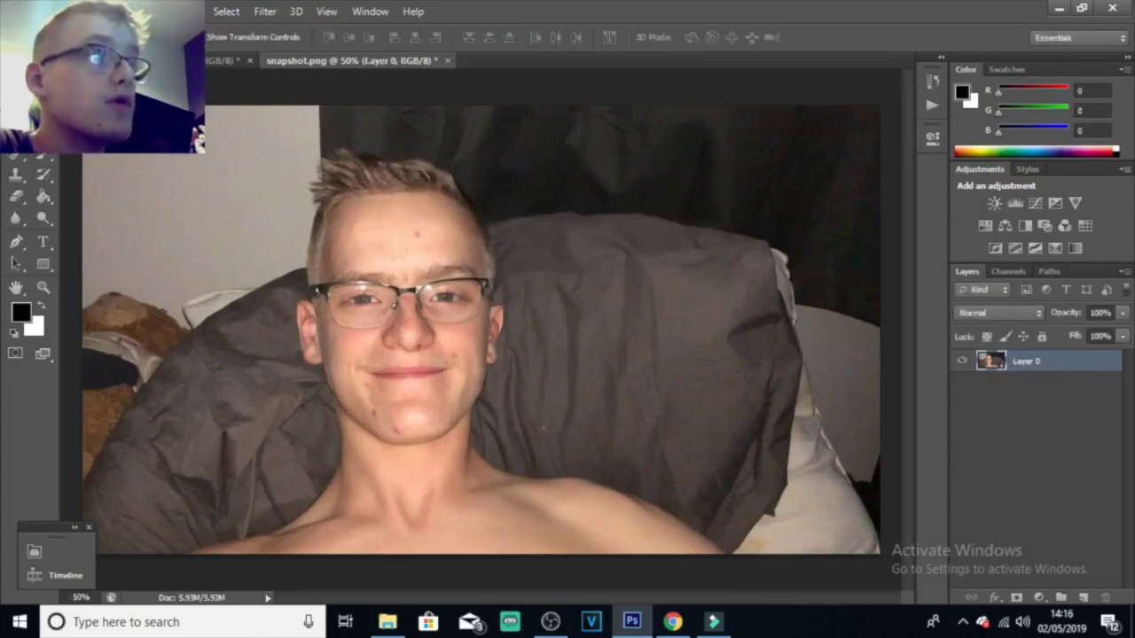
{"action": "left_click_drag", "start_coordinate": [266, 120], "coordinate": [523, 226]}
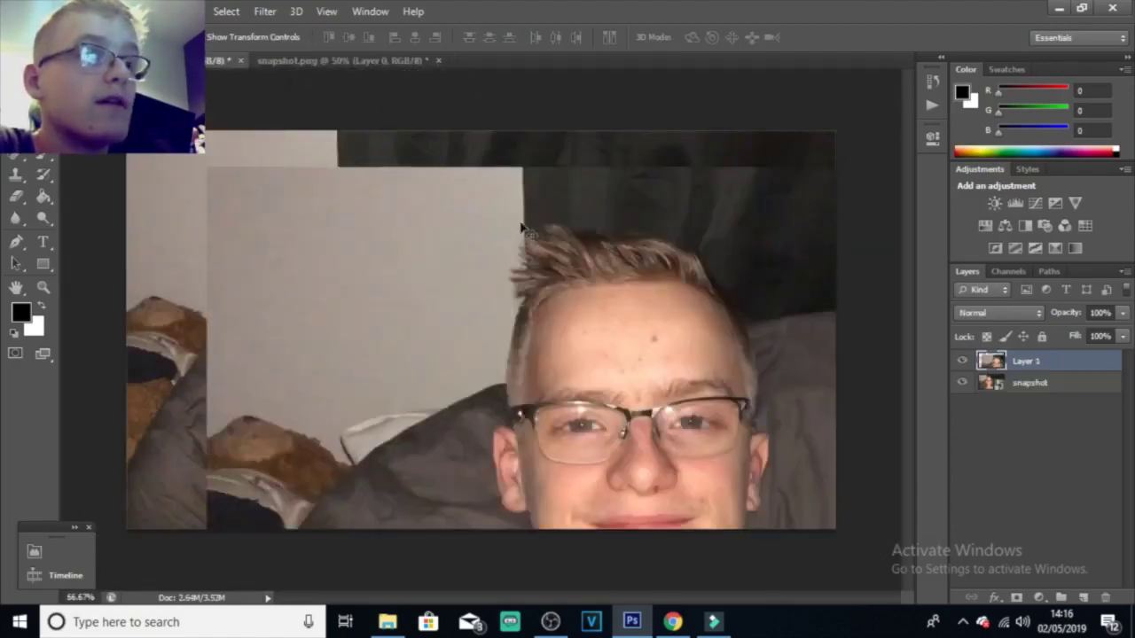
{"action": "left_click", "coordinate": [1059, 388]}
{"action": "key", "text": "Delete"}
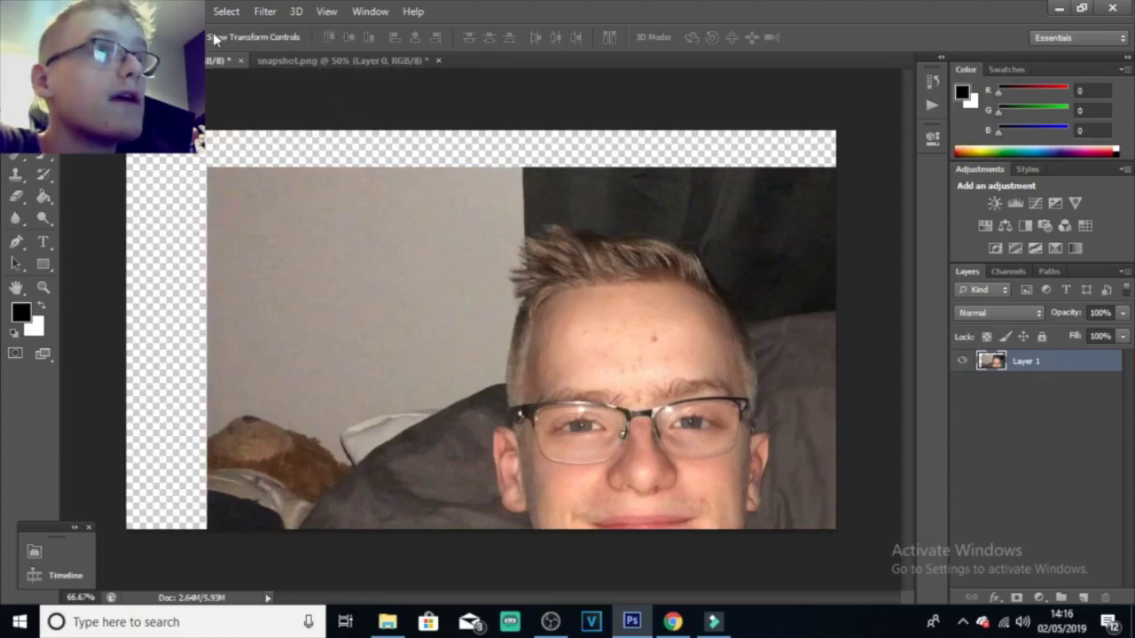
- Scale down and reposition the copied photo layer with Free Transform so it fills the whole canvas
{"action": "left_click_drag", "start_coordinate": [222, 175], "coordinate": [580, 354]}
{"action": "key", "text": "ctrl+t"}
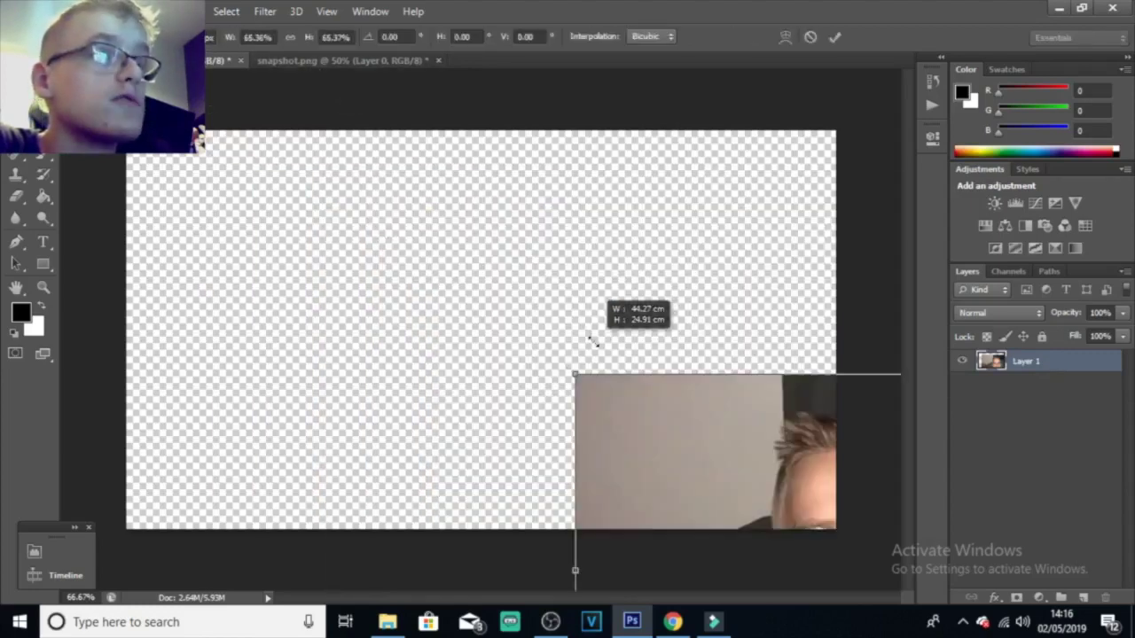
{"action": "left_click_drag", "start_coordinate": [689, 459], "coordinate": [236, 213]}
{"action": "left_click_drag", "start_coordinate": [818, 521], "coordinate": [849, 536]}
{"action": "left_click", "coordinate": [838, 40]}
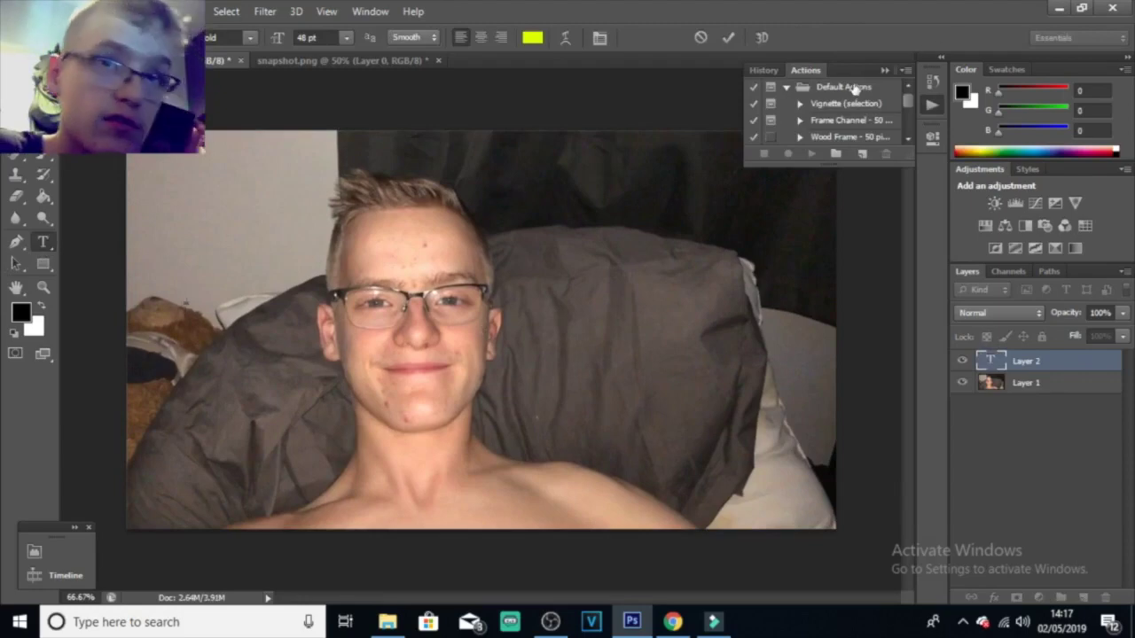
- Add the text "VLOG #571" at 48 pt and move it to the upper-left corner of the photo
{"action": "left_click", "coordinate": [885, 69]}
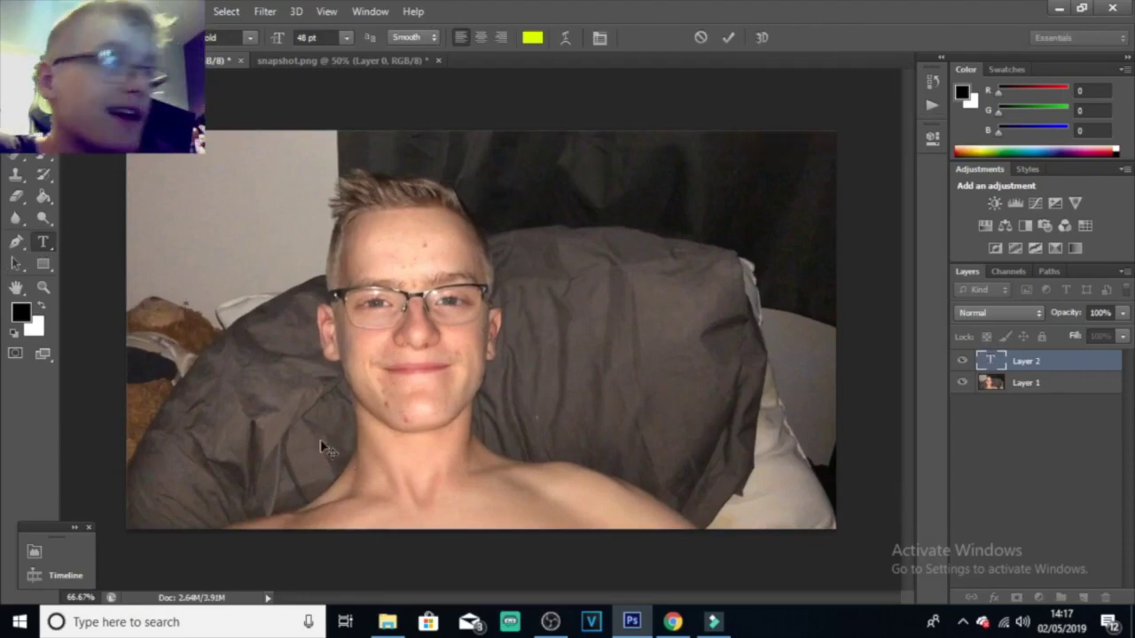
{"action": "type", "text": "OG #571"}
{"action": "left_click_drag", "start_coordinate": [288, 383], "coordinate": [227, 232]}
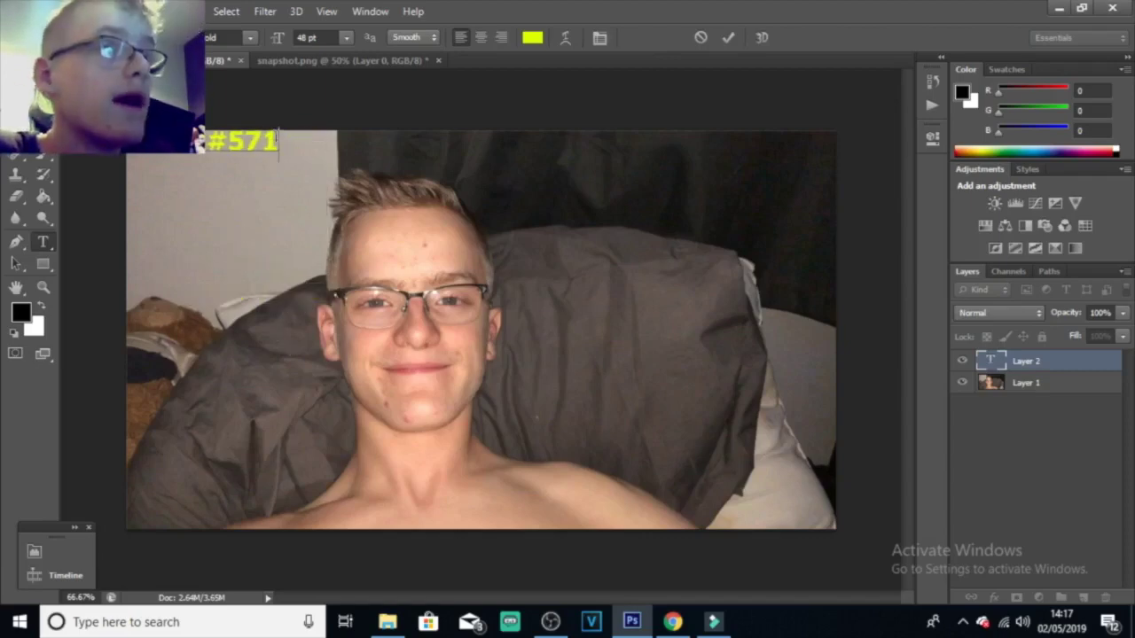
{"action": "left_click_drag", "start_coordinate": [293, 149], "coordinate": [295, 189]}
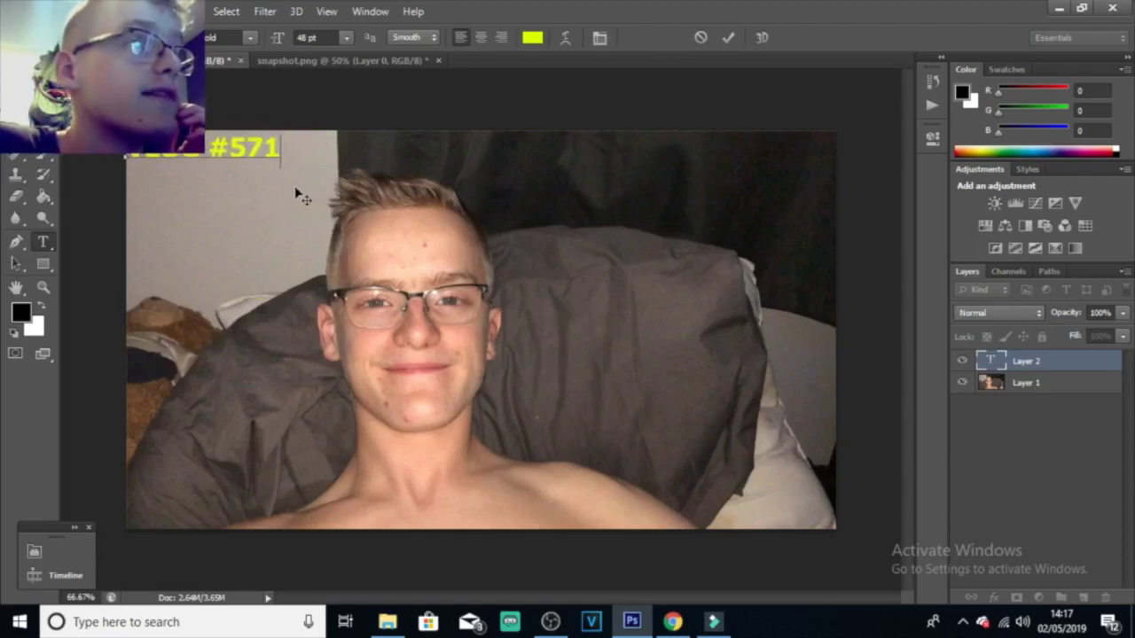
- Set the colour of the whole VLOG #571 text to white
{"action": "key", "text": "ctrl+a"}
{"action": "left_click", "coordinate": [532, 37]}
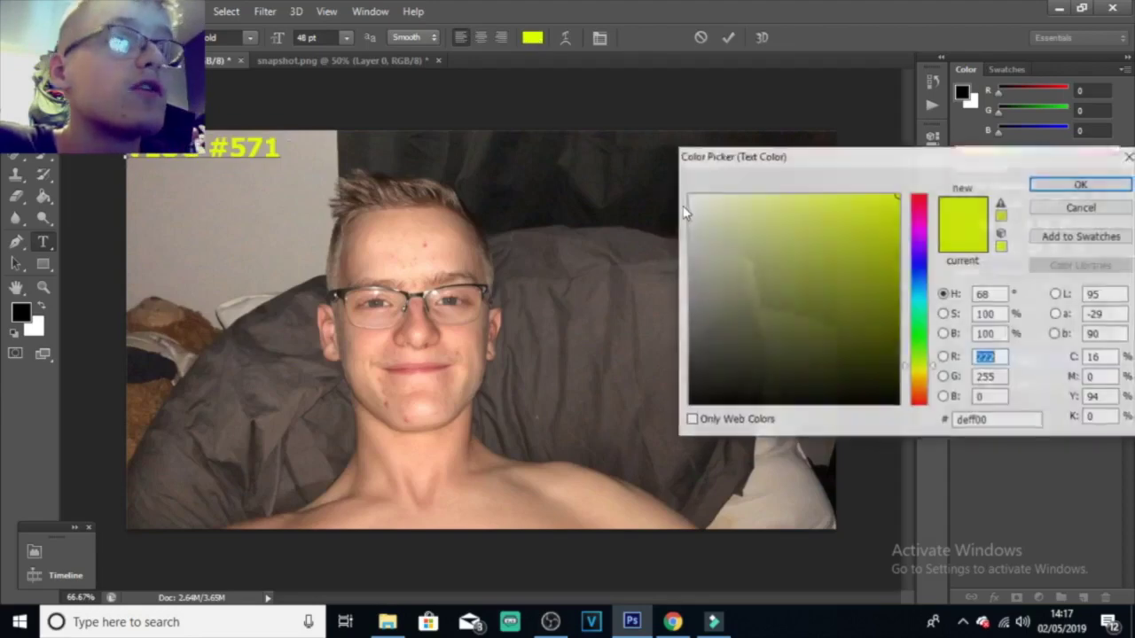
{"action": "left_click", "coordinate": [1083, 184]}
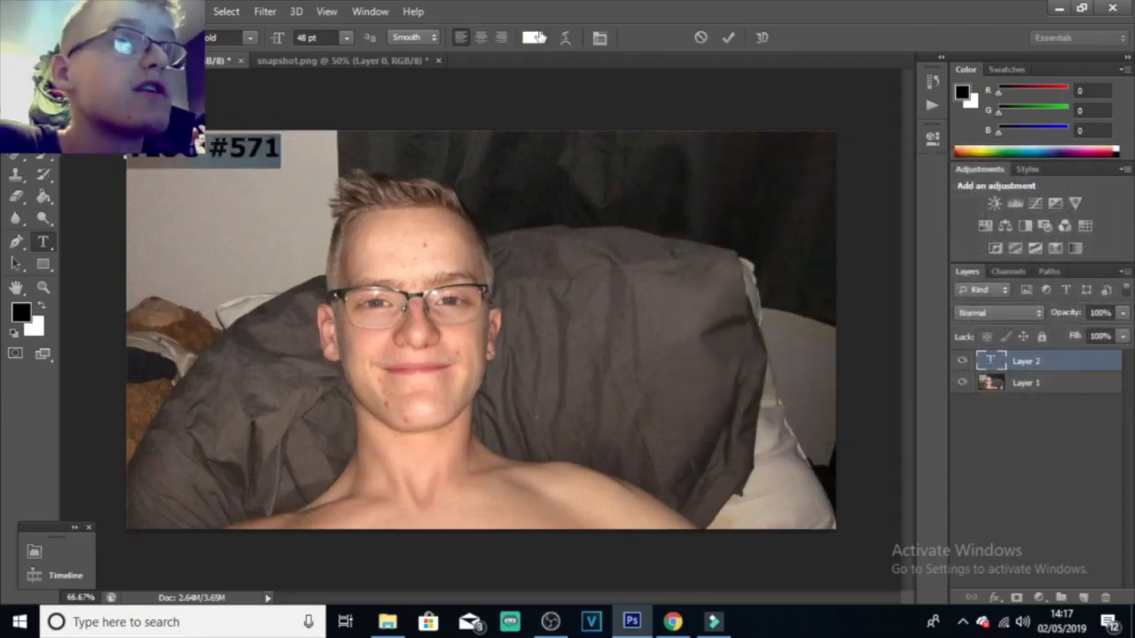
- Set the colour of the VLOG #571 text to black (000000) and commit the text
{"action": "left_click", "coordinate": [536, 37]}
{"action": "left_click_drag", "start_coordinate": [826, 248], "coordinate": [562, 479]}
{"action": "left_click", "coordinate": [1076, 185]}
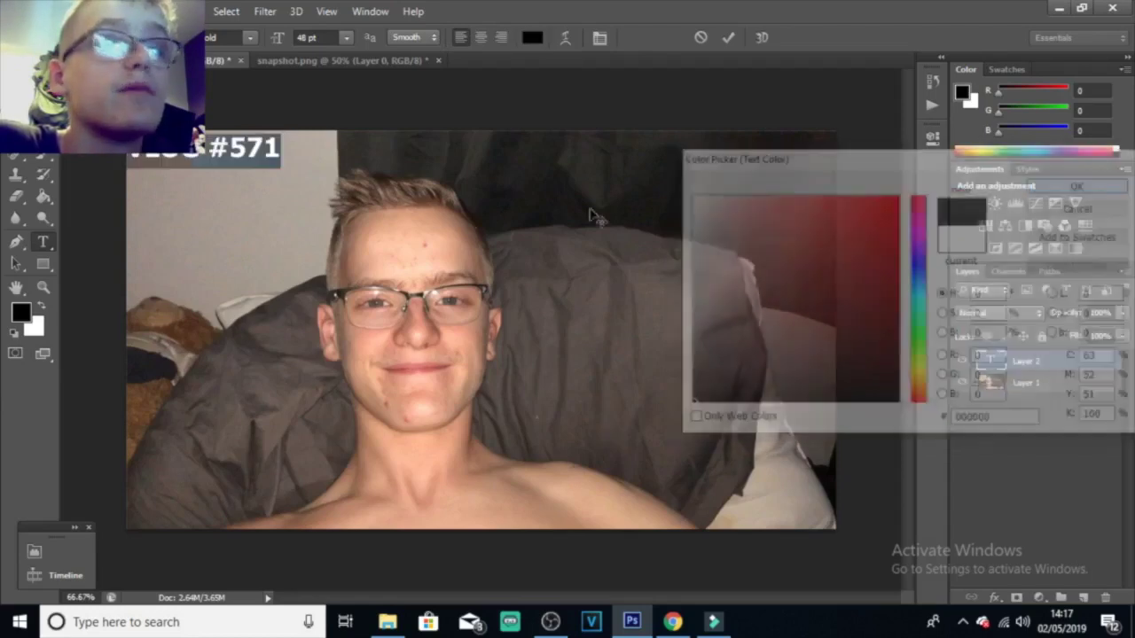
{"action": "key", "text": "ctrl+Return"}
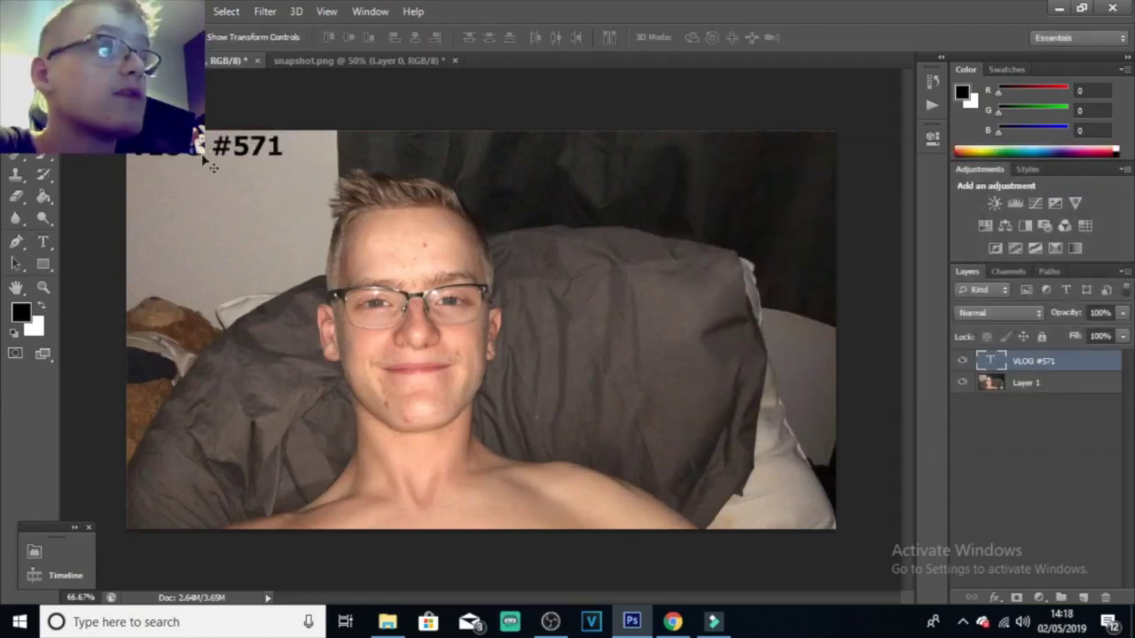
- Change the VLOG #571 text to a different sans-serif font and nudge it within the photo's upper-left corner
{"action": "left_click", "coordinate": [42, 241]}
{"action": "left_click", "coordinate": [265, 152]}
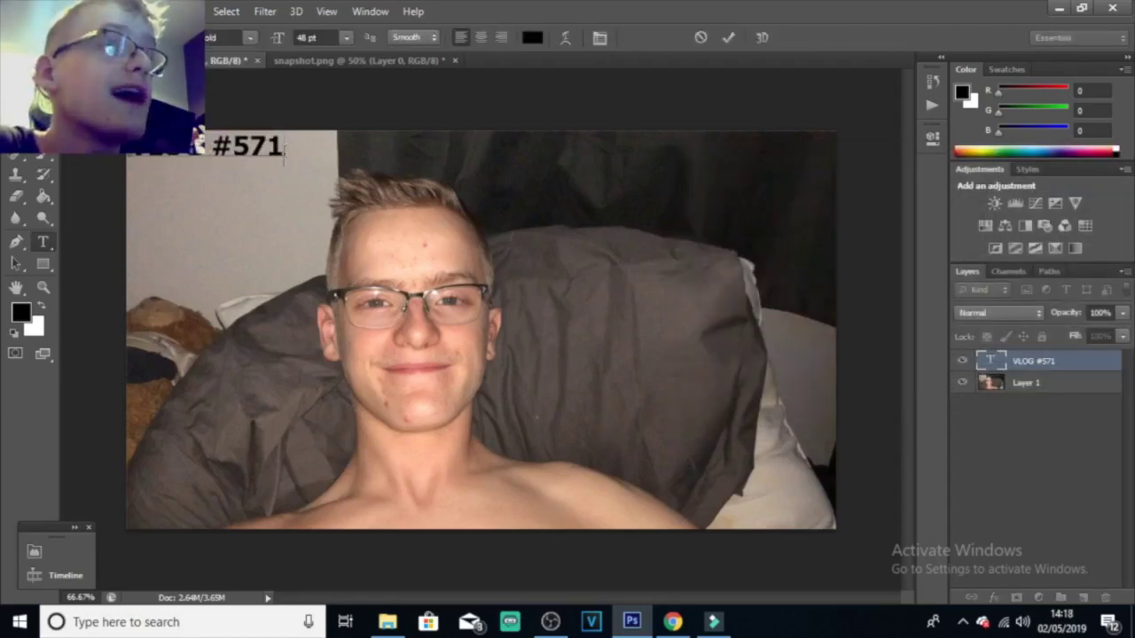
{"action": "key", "text": "ctrl+a"}
{"action": "scroll", "coordinate": [240, 88], "scroll_direction": "up", "scroll_amount": 5}
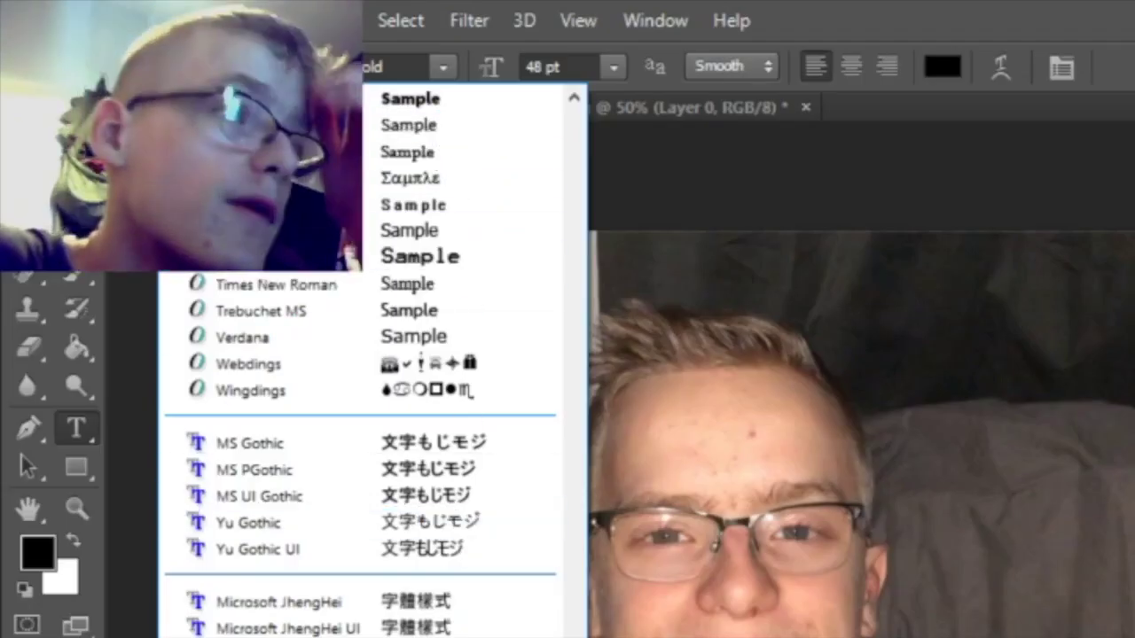
{"action": "scroll", "coordinate": [573, 514], "scroll_direction": "up", "scroll_amount": 5}
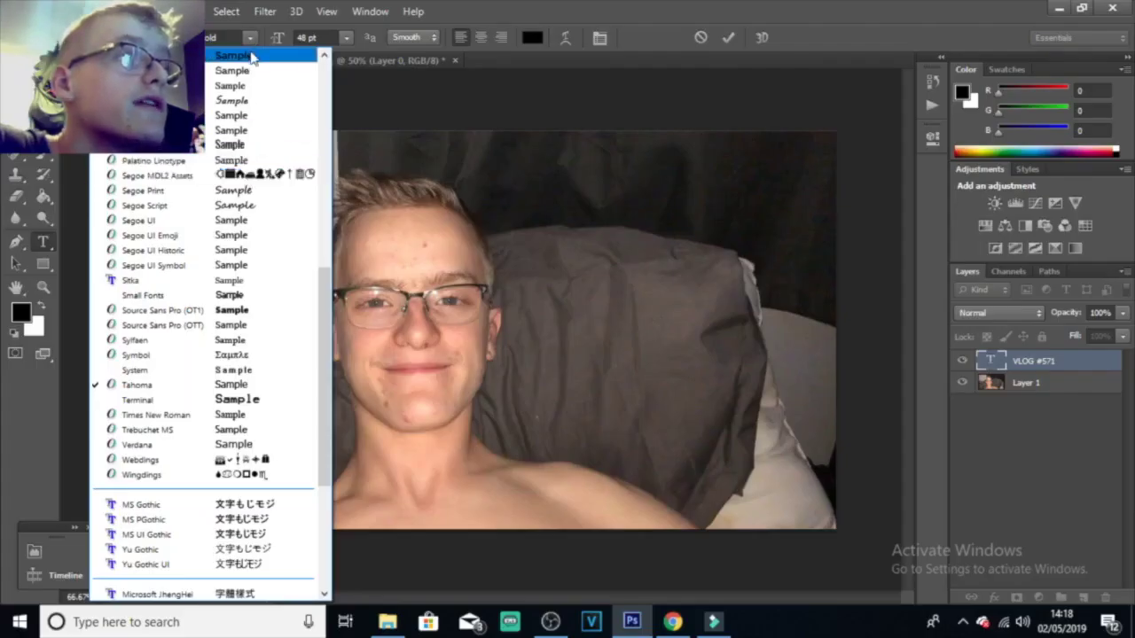
{"action": "left_click", "coordinate": [252, 56]}
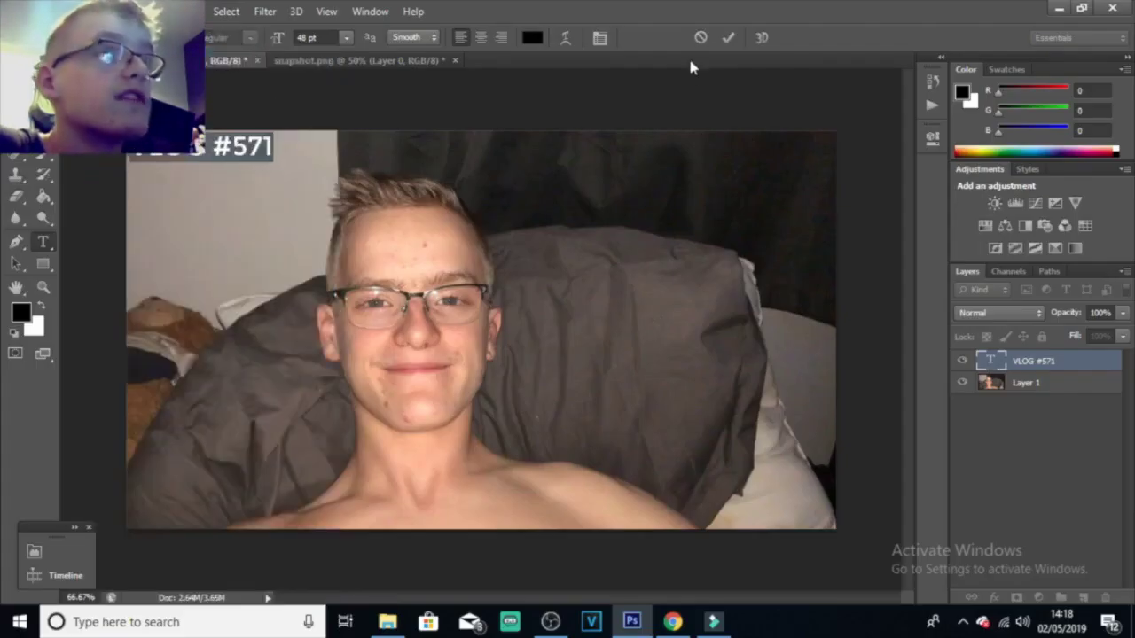
{"action": "left_click", "coordinate": [728, 40]}
{"action": "key", "text": "v"}
{"action": "mouse_move", "coordinate": [172, 161]}
{"action": "left_mouse_down"}
{"action": "mouse_move", "coordinate": [169, 148]}
{"action": "mouse_move", "coordinate": [172, 157]}
{"action": "left_mouse_up"}
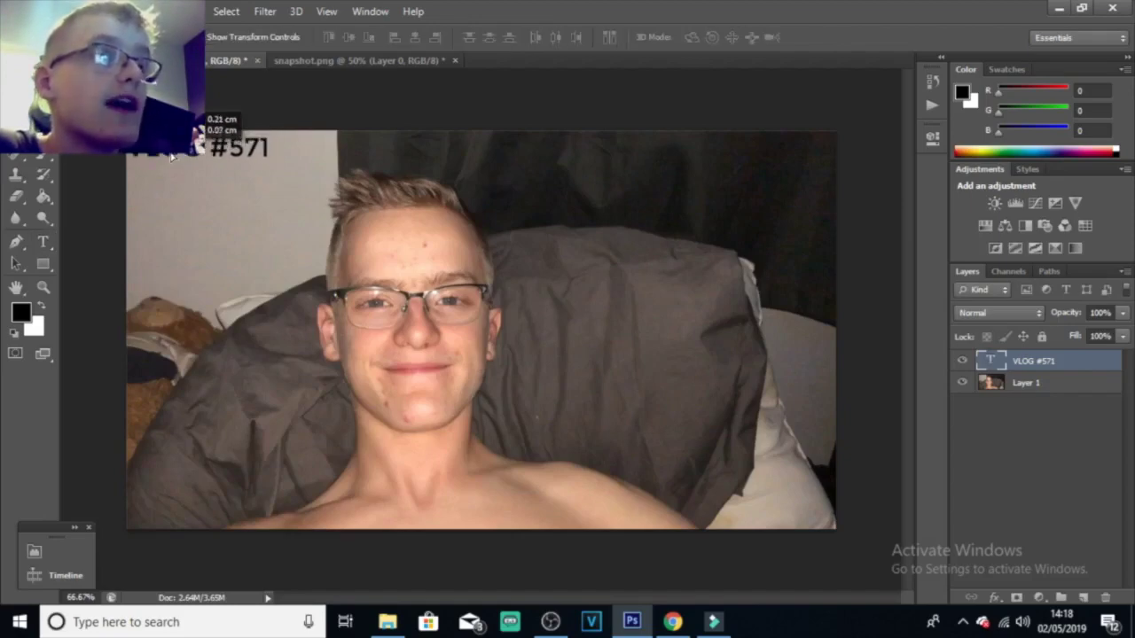
- Add a second text layer reading "MY NEW HAIR?!" beside the head in the photo
{"action": "left_click", "coordinate": [42, 241]}
{"action": "left_click", "coordinate": [507, 223]}
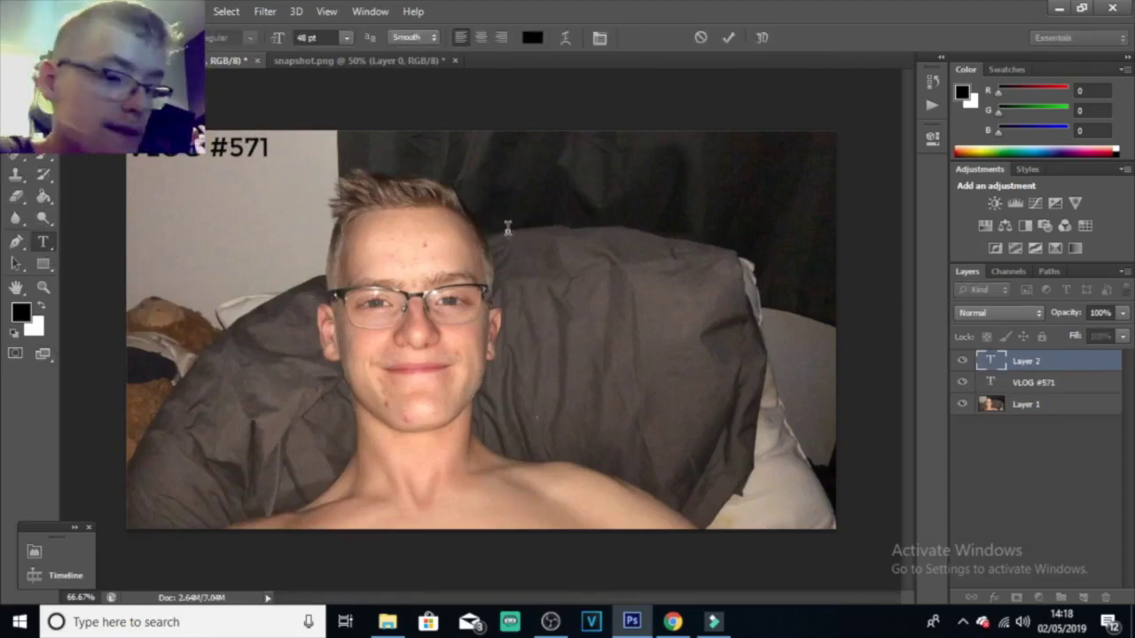
{"action": "type", "text": "MY NEW HAIR?!"}
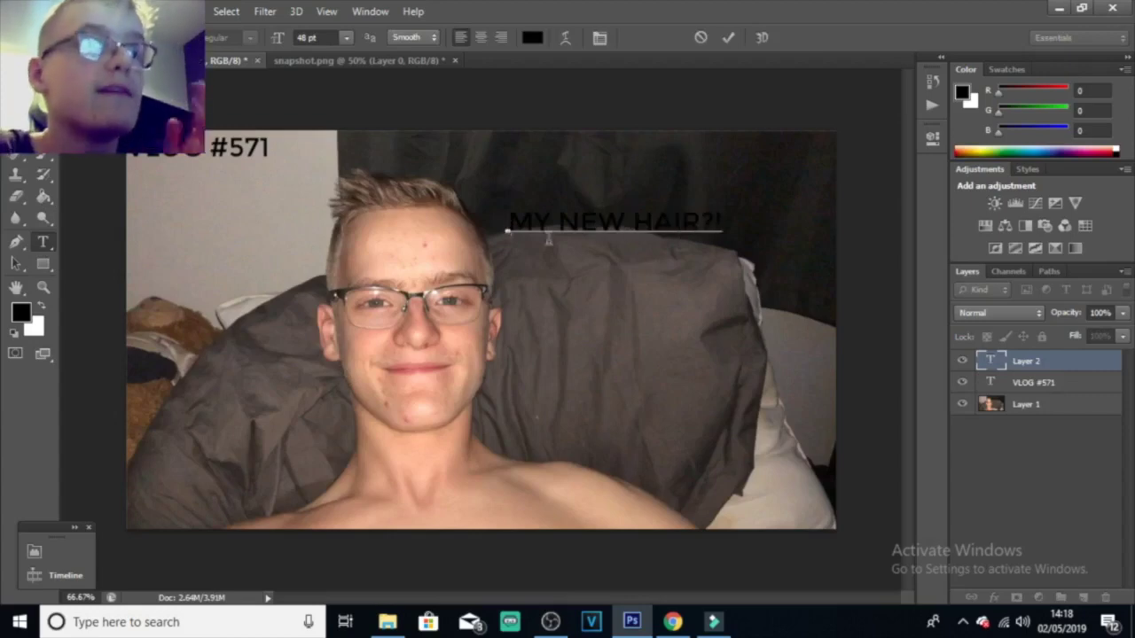
- Set the MY NEW HAIR?! text size to 72 pt and place it in the photo's upper-right area
{"action": "left_click_drag", "start_coordinate": [725, 222], "coordinate": [422, 109]}
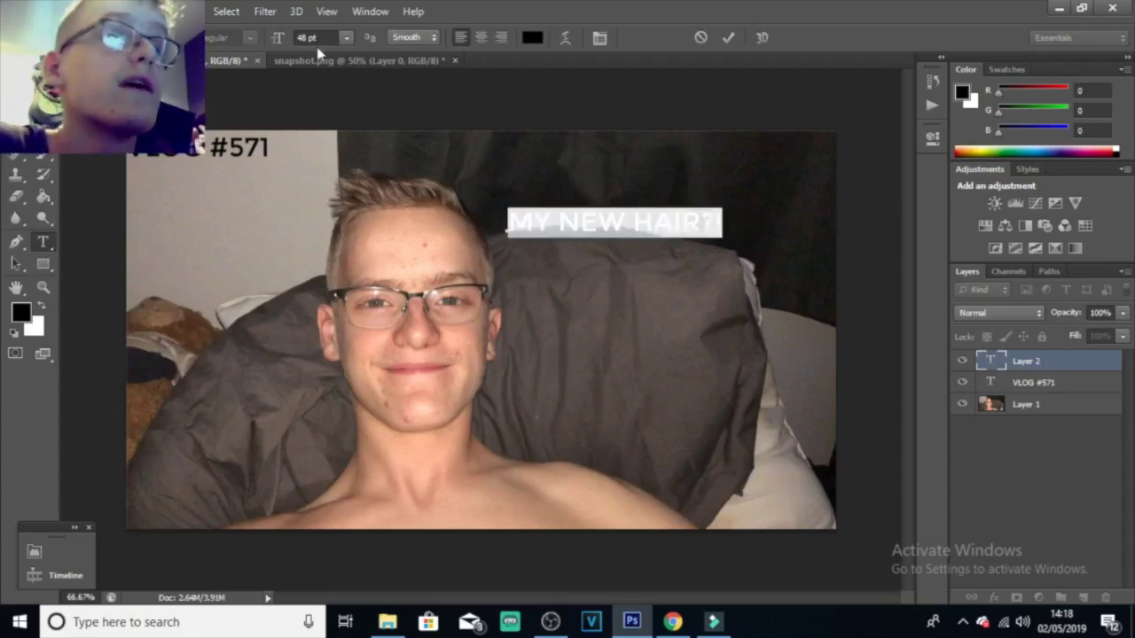
{"action": "left_click", "coordinate": [345, 37]}
{"action": "left_click", "coordinate": [367, 301]}
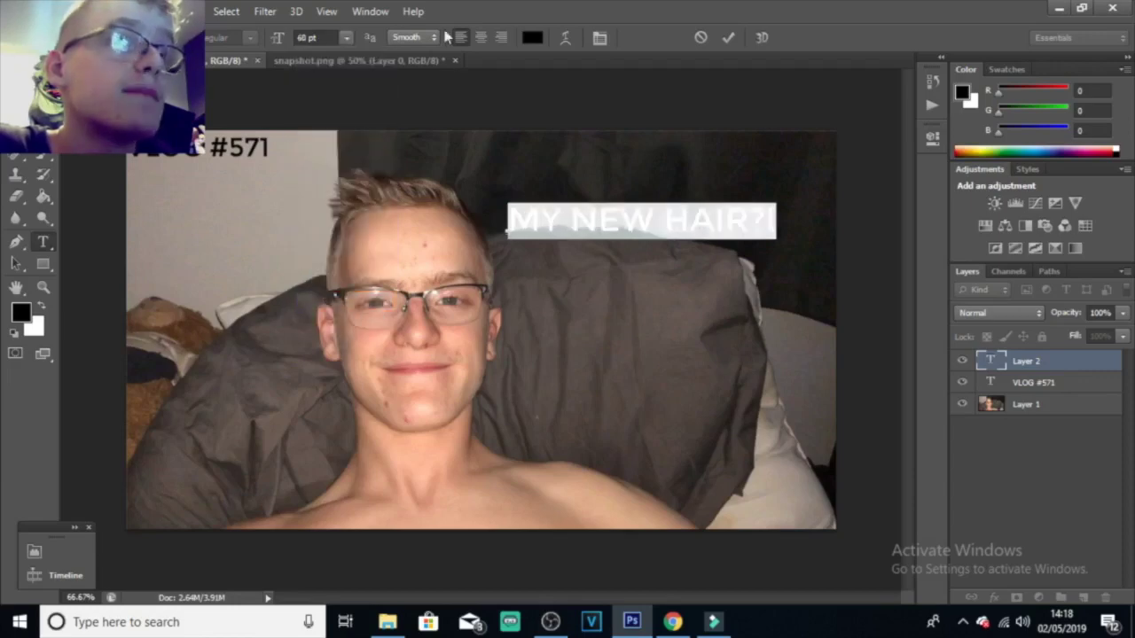
{"action": "left_click", "coordinate": [347, 38]}
{"action": "left_click", "coordinate": [352, 319]}
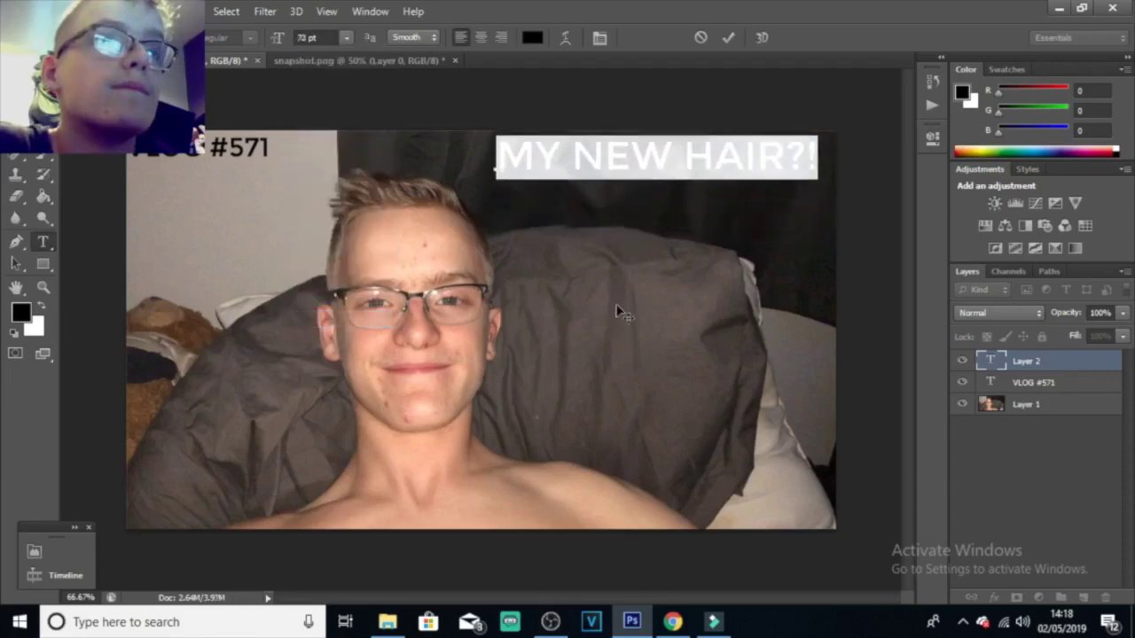
{"action": "left_click", "coordinate": [727, 37]}
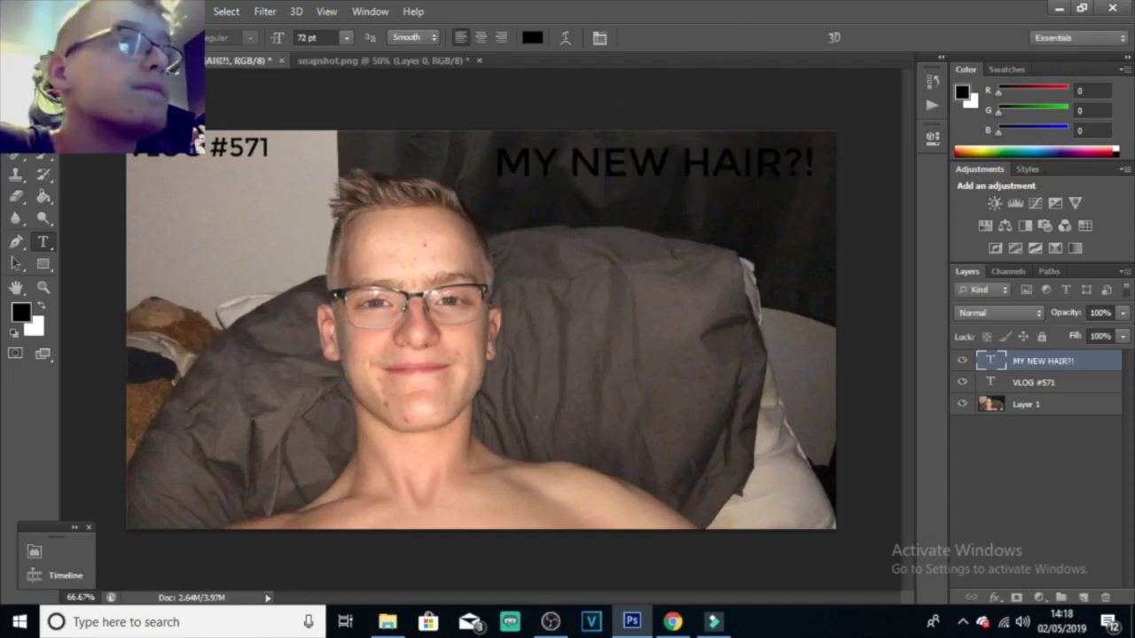
- Enlarge the MY NEW HAIR?! text to 92.77 pt by transforming it, keeping it along the photo's upper edge
{"action": "key", "text": "v"}
{"action": "left_click", "coordinate": [218, 37]}
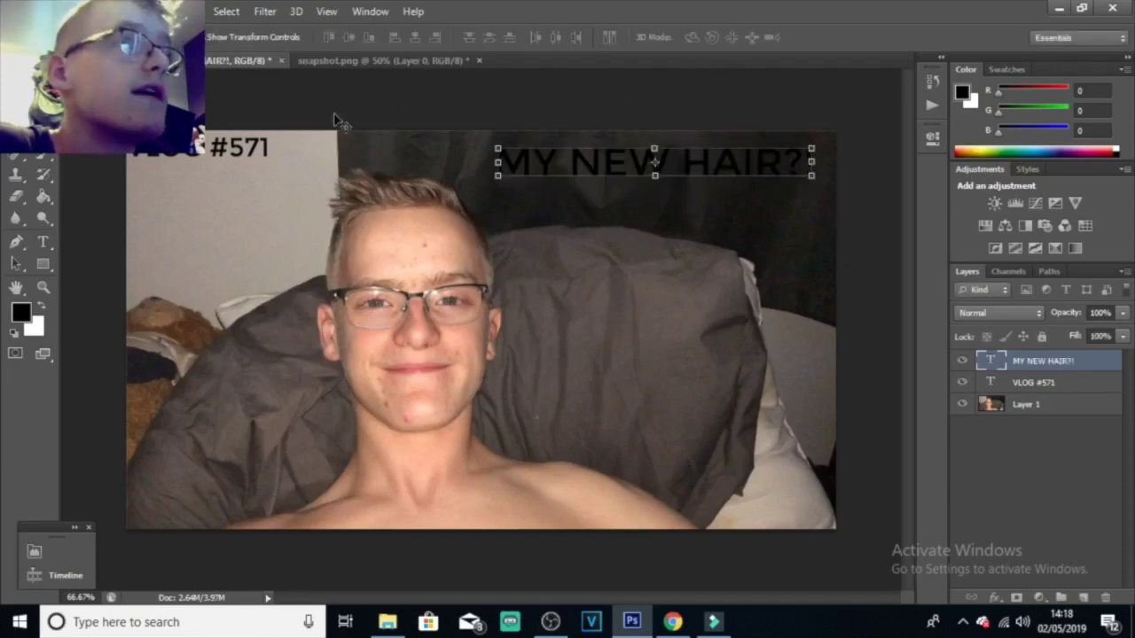
{"action": "left_click", "coordinate": [486, 187]}
{"action": "left_click_drag", "start_coordinate": [480, 190], "coordinate": [403, 195]}
{"action": "mouse_move", "coordinate": [577, 200]}
{"action": "left_mouse_down"}
{"action": "mouse_move", "coordinate": [606, 196]}
{"action": "mouse_move", "coordinate": [593, 187]}
{"action": "left_mouse_up"}
{"action": "key", "text": "Return"}
- Change the colour of the MY NEW HAIR?! text to white
{"action": "double_click", "coordinate": [833, 158]}
{"action": "left_click_drag", "start_coordinate": [837, 158], "coordinate": [295, 46]}
{"action": "left_click", "coordinate": [531, 38]}
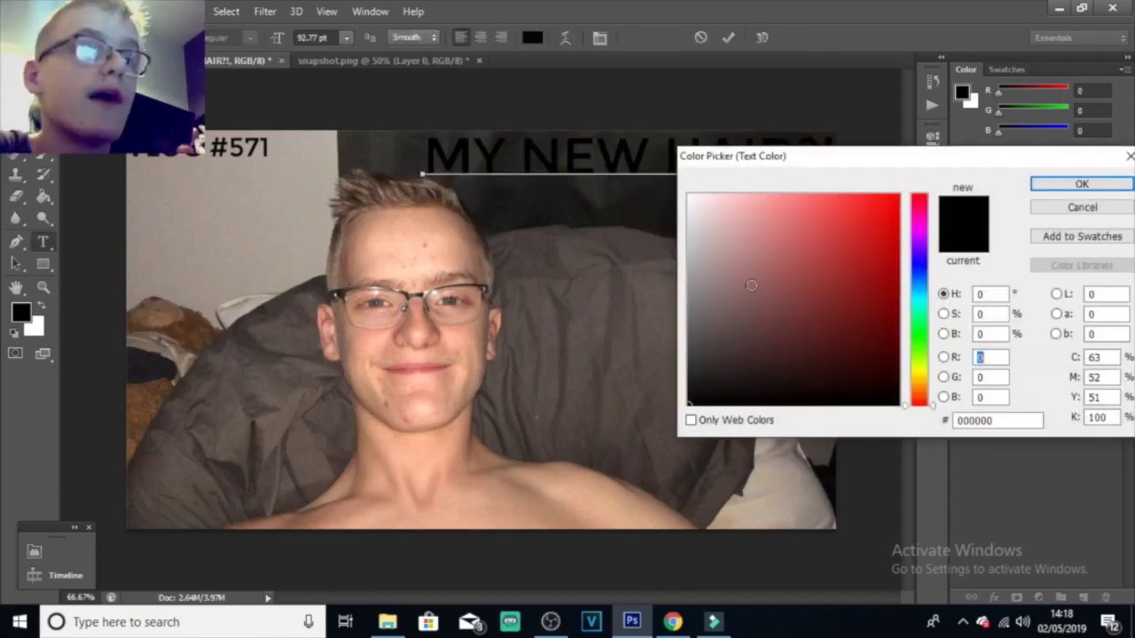
{"action": "left_click", "coordinate": [690, 196]}
{"action": "left_click", "coordinate": [1112, 184]}
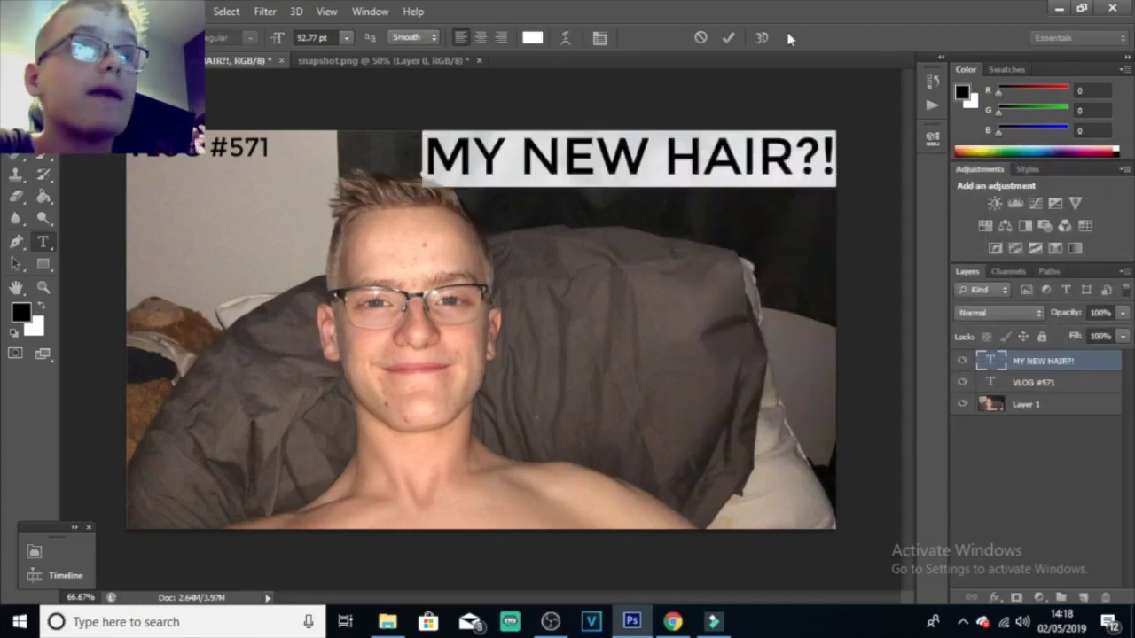
{"action": "left_click", "coordinate": [728, 38]}
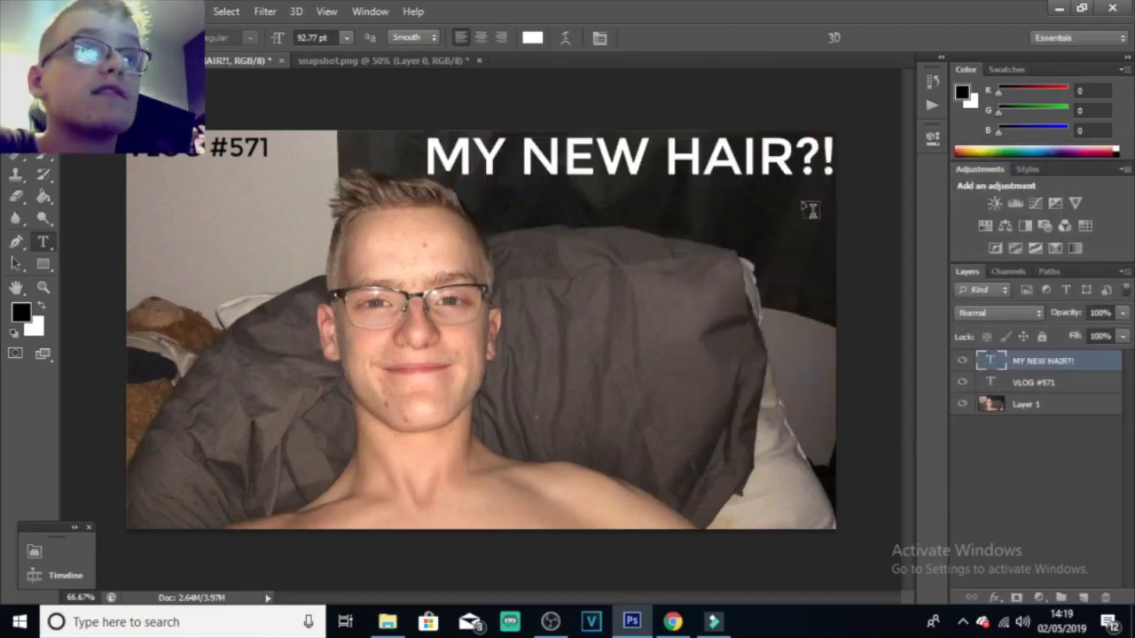
- Add a drop shadow to the MY NEW HAIR?! text with Normal blend mode, 100% opacity and increased spread
{"action": "key", "text": "v"}
{"action": "left_click", "coordinate": [995, 597]}
{"action": "left_click", "coordinate": [1036, 583]}
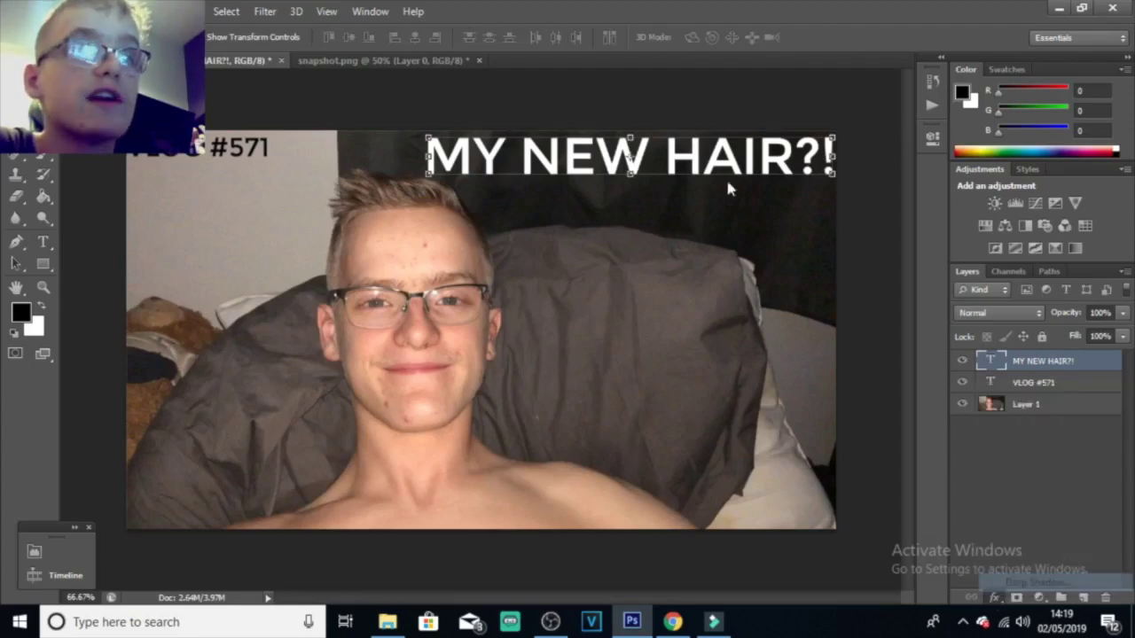
{"action": "left_click_drag", "start_coordinate": [768, 232], "coordinate": [692, 186]}
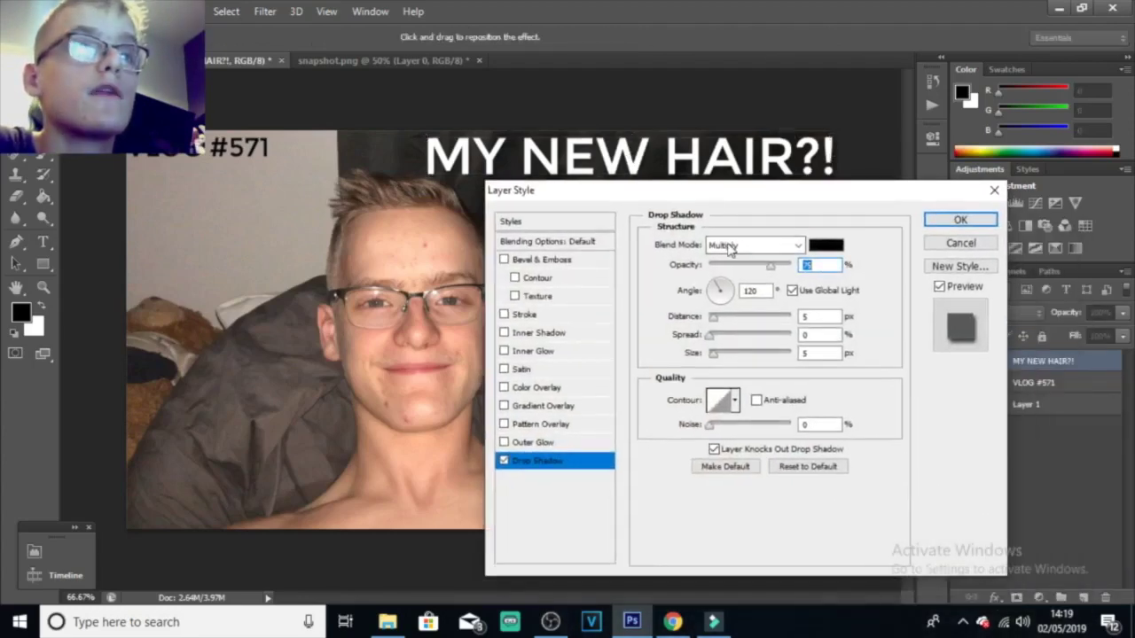
{"action": "left_click", "coordinate": [754, 245]}
{"action": "left_click", "coordinate": [772, 11]}
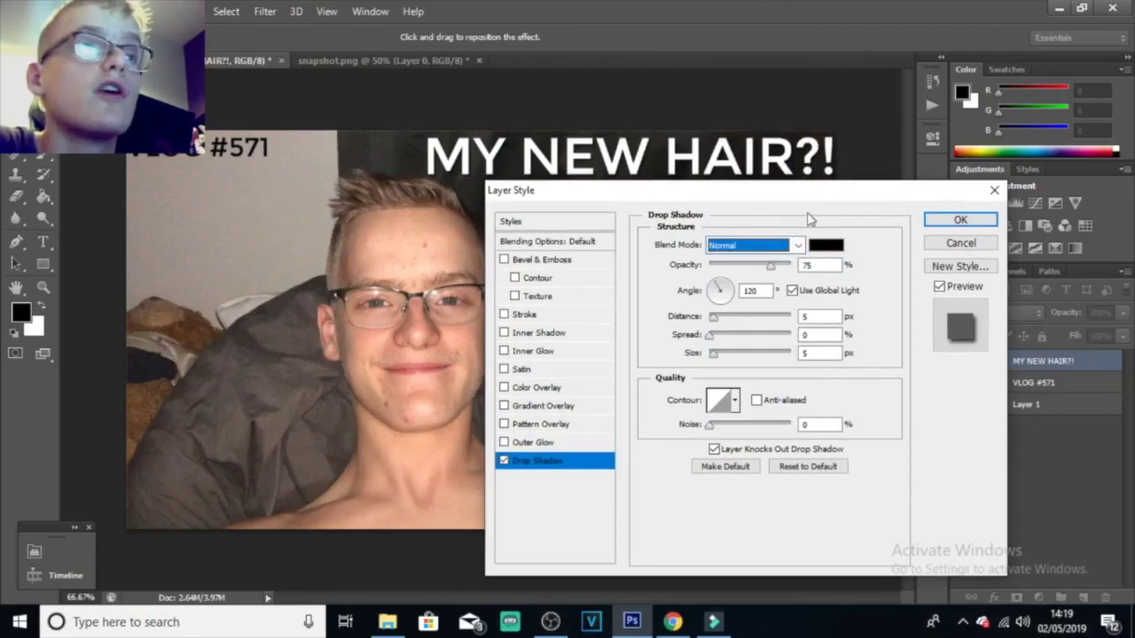
{"action": "left_click_drag", "start_coordinate": [774, 266], "coordinate": [794, 266]}
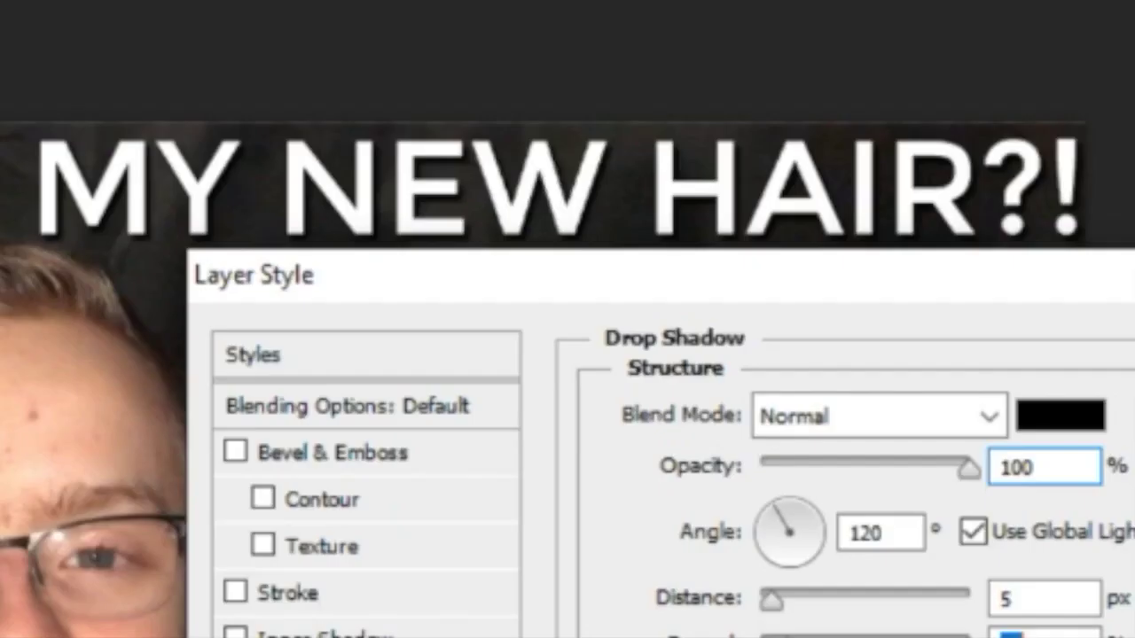
{"action": "left_click", "coordinate": [903, 634]}
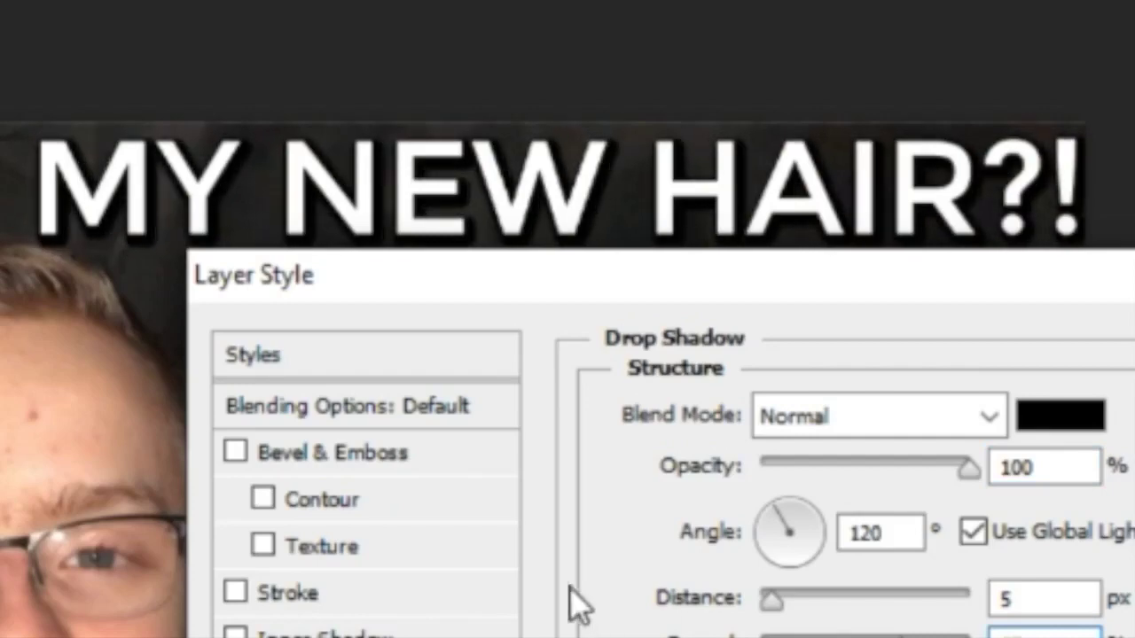
- Add a bright blue stroke to the MY NEW HAIR?! text, apply the layer style and collapse the layer's effects list
{"action": "left_click", "coordinate": [319, 594]}
{"action": "left_click_drag", "start_coordinate": [489, 286], "coordinate": [0, 317]}
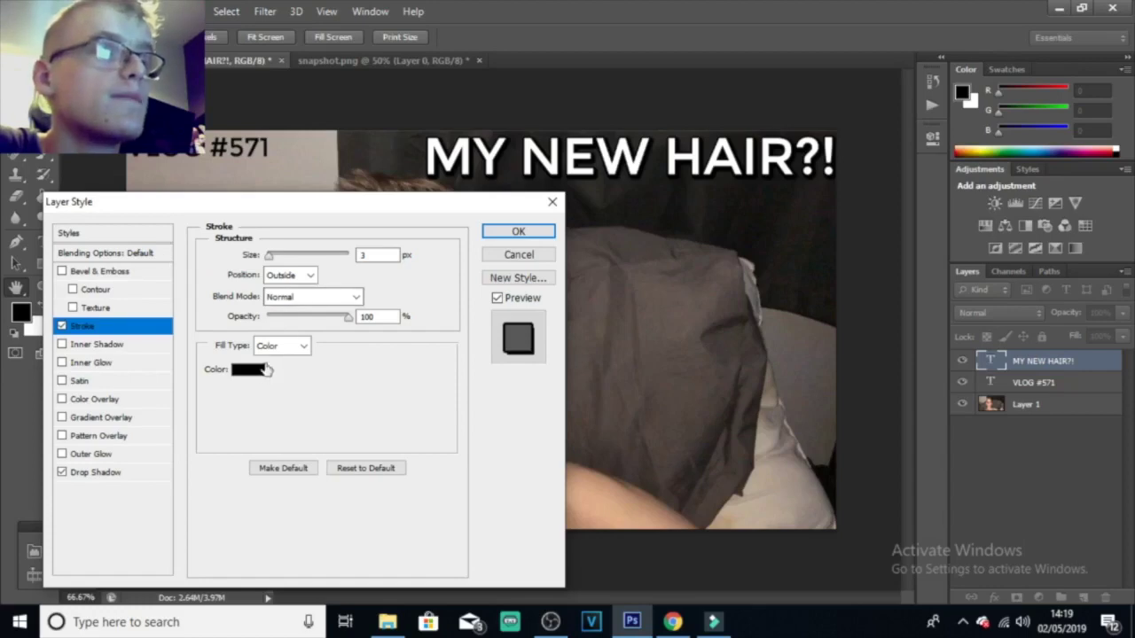
{"action": "left_click", "coordinate": [266, 369]}
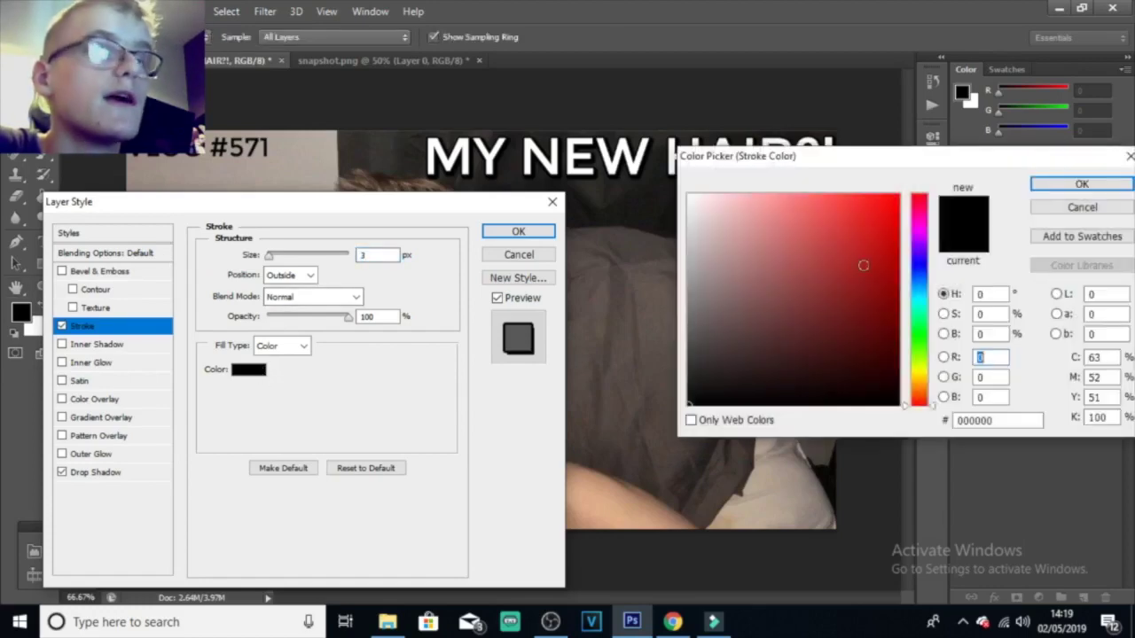
{"action": "left_click", "coordinate": [990, 356]}
{"action": "type", "text": "255"}
{"action": "mouse_move", "coordinate": [925, 257]}
{"action": "left_mouse_down"}
{"action": "mouse_move", "coordinate": [926, 306]}
{"action": "mouse_move", "coordinate": [925, 265]}
{"action": "left_mouse_up"}
{"action": "left_click", "coordinate": [1083, 185]}
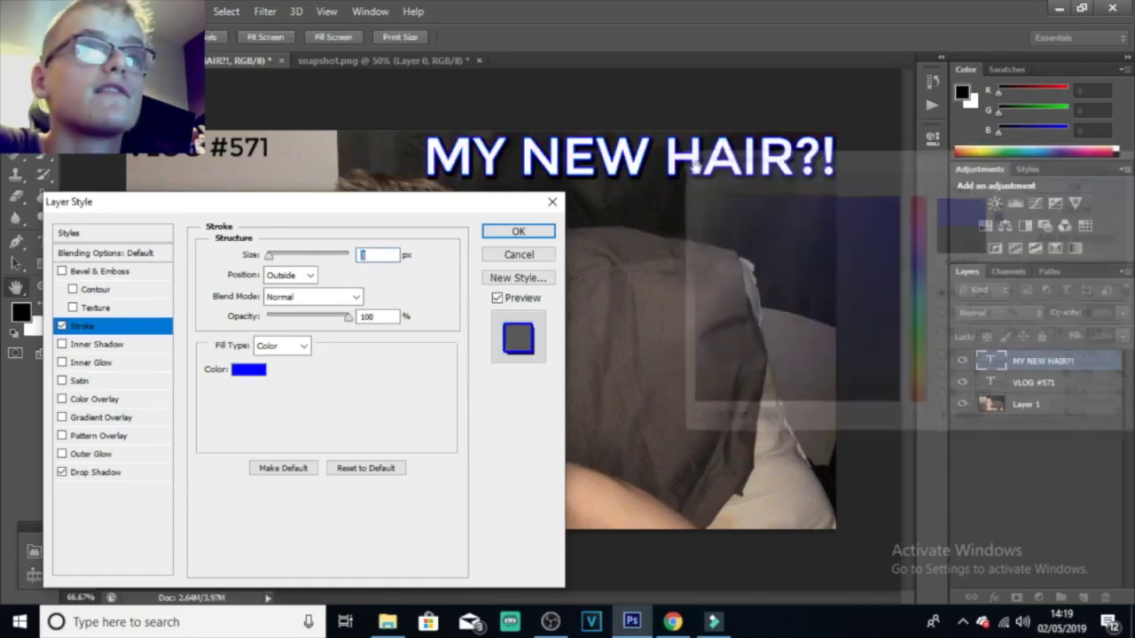
{"action": "key", "text": "Return"}
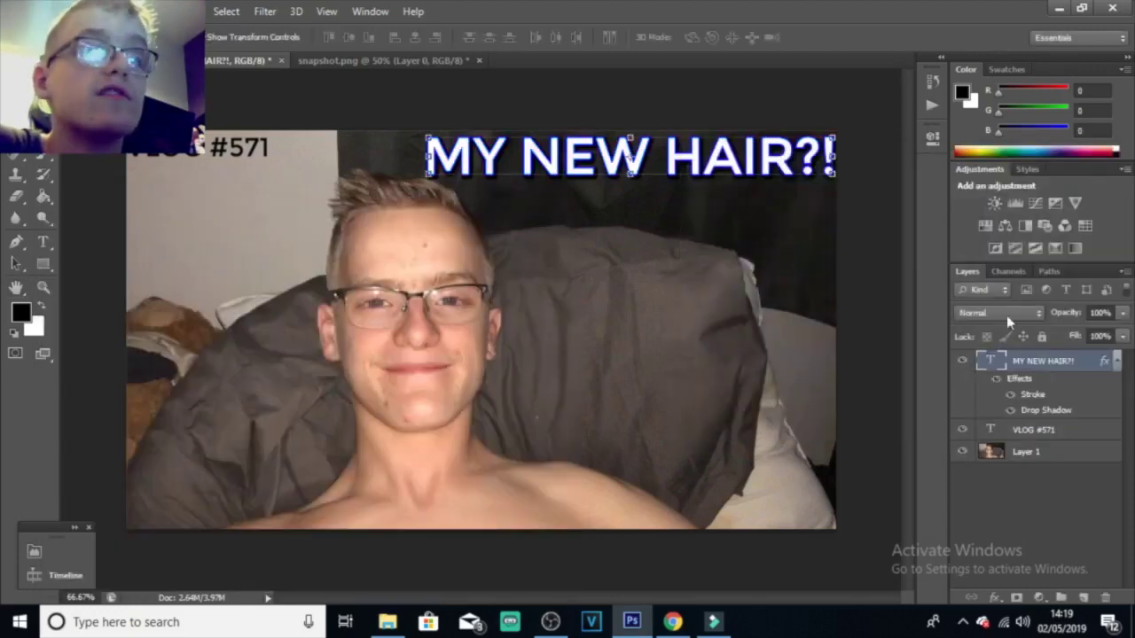
{"action": "left_click", "coordinate": [1117, 362]}
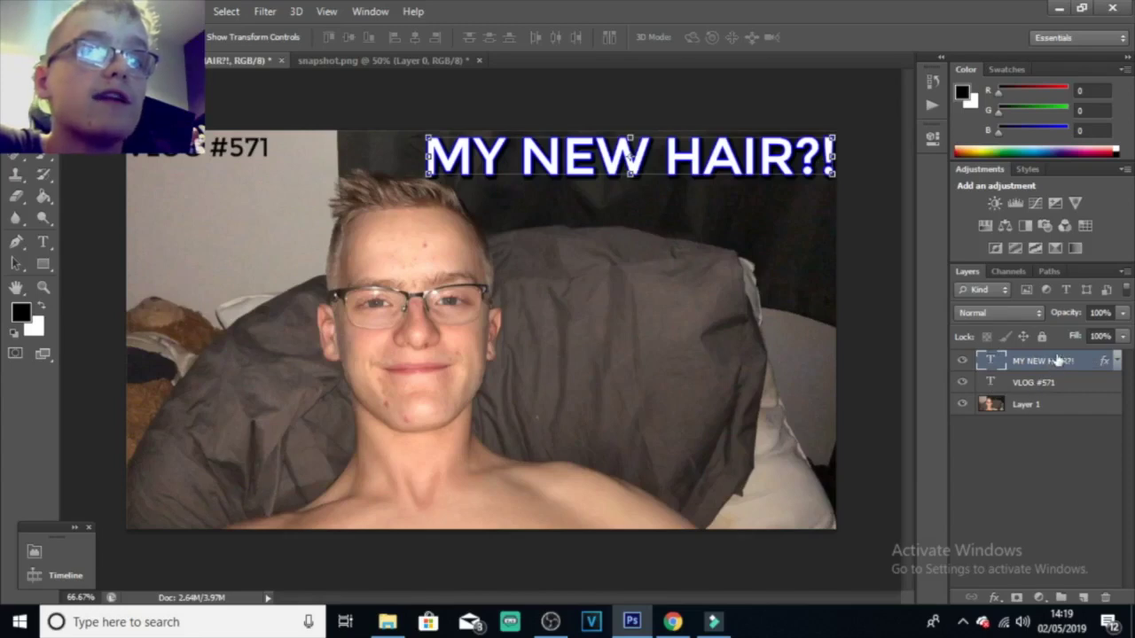
- Save the MY NEW HAIR?! layer's stroke and drop shadow as a new reusable style
{"action": "left_click", "coordinate": [994, 598]}
{"action": "left_click", "coordinate": [1005, 399]}
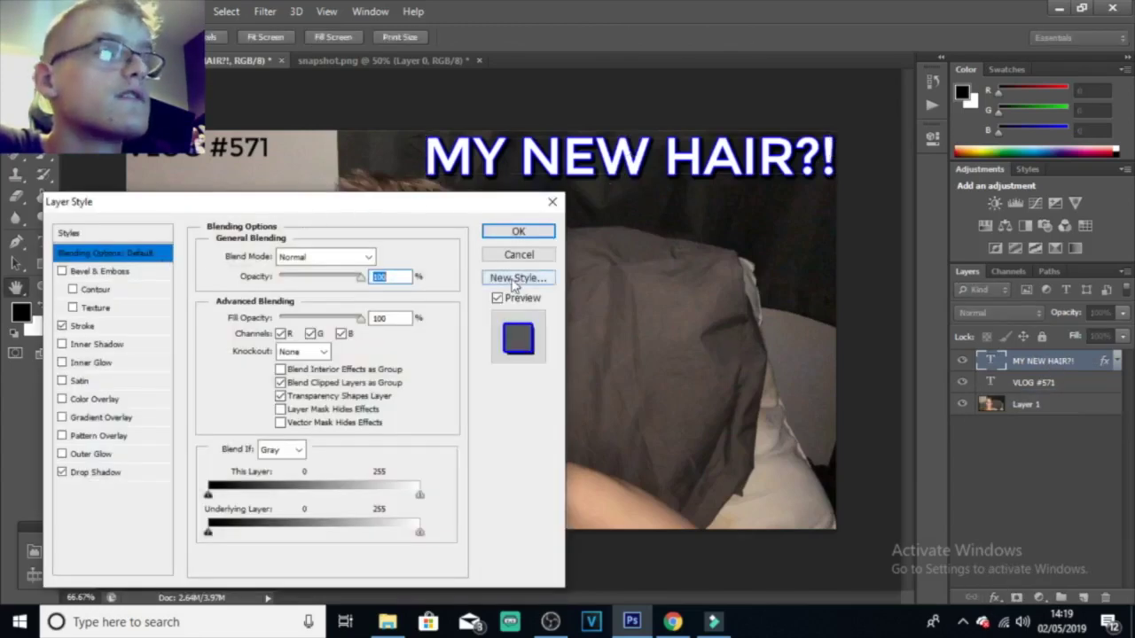
{"action": "left_click", "coordinate": [514, 278]}
{"action": "left_click", "coordinate": [721, 213]}
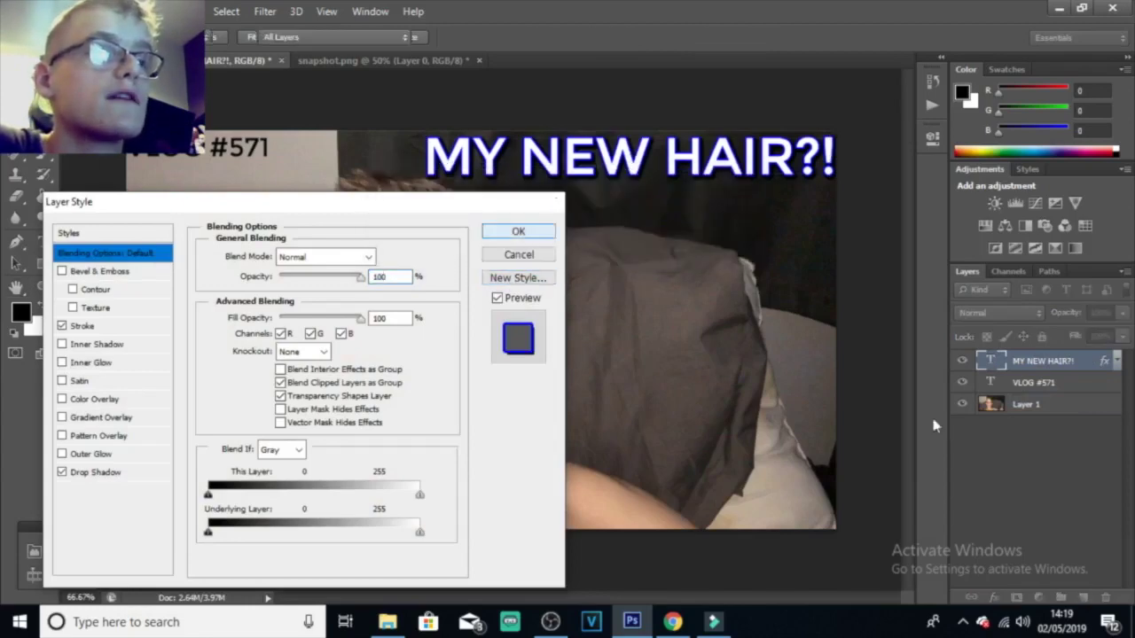
{"action": "key", "text": "Return"}
- Try several saved styles on the VLOG #571 text and apply the white one with black stroke, colour overlay and drop shadow
{"action": "left_click", "coordinate": [1050, 388]}
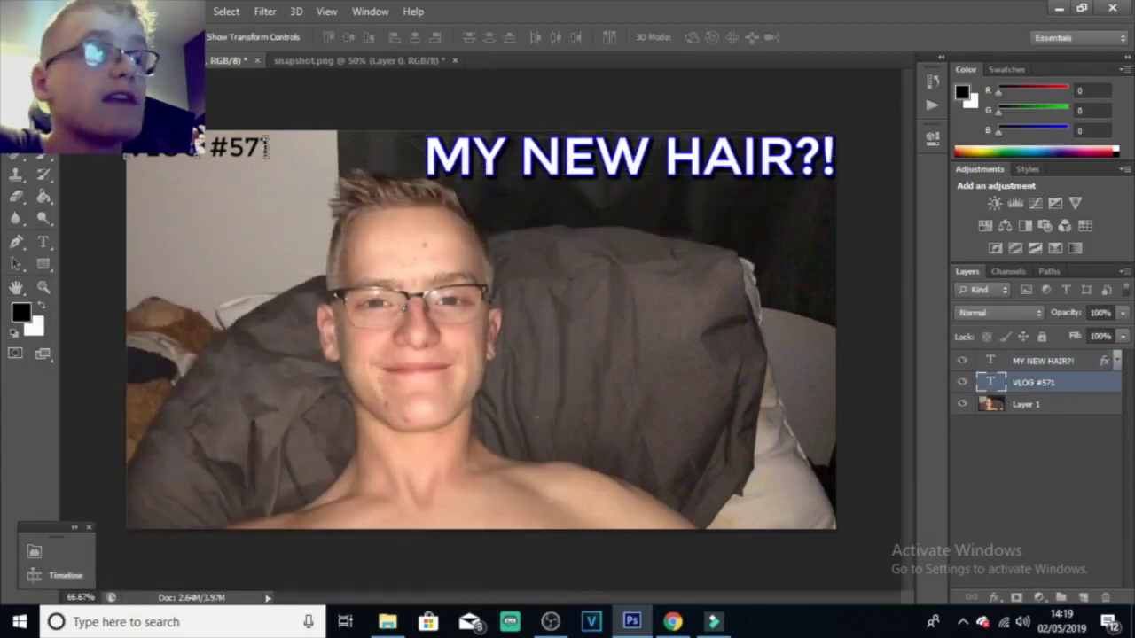
{"action": "left_click", "coordinate": [997, 598]}
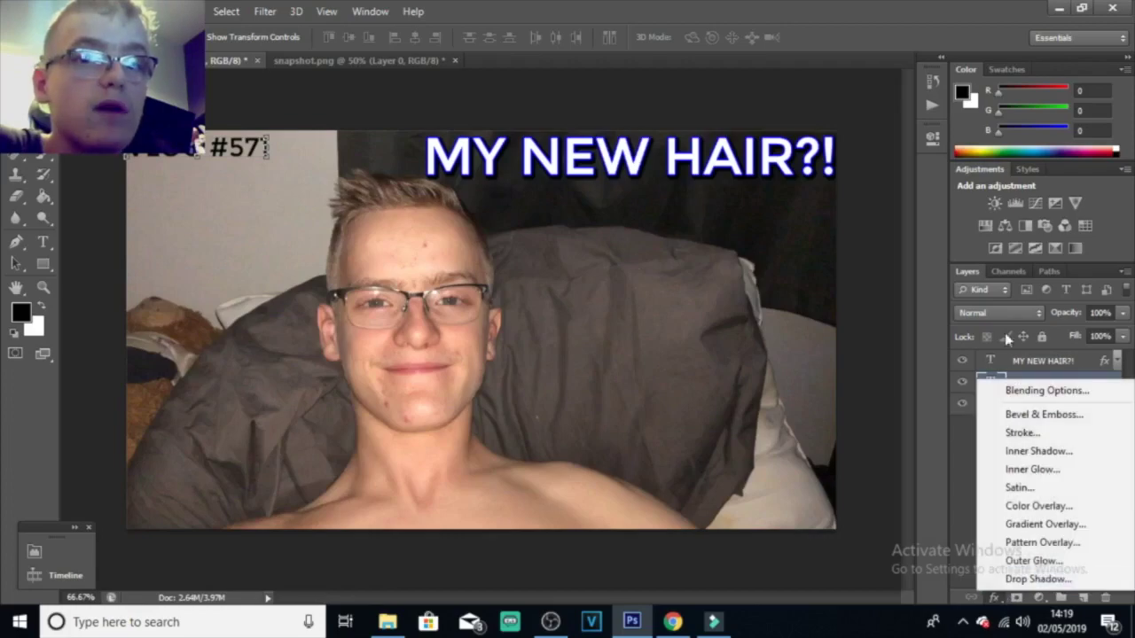
{"action": "left_click", "coordinate": [1019, 390]}
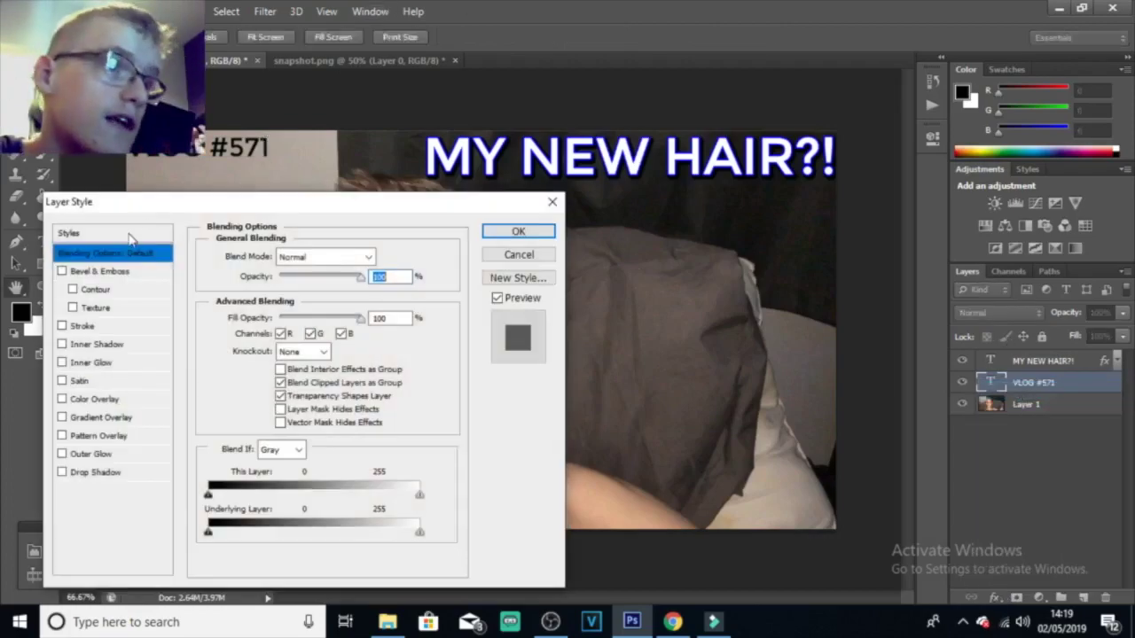
{"action": "left_click", "coordinate": [70, 232]}
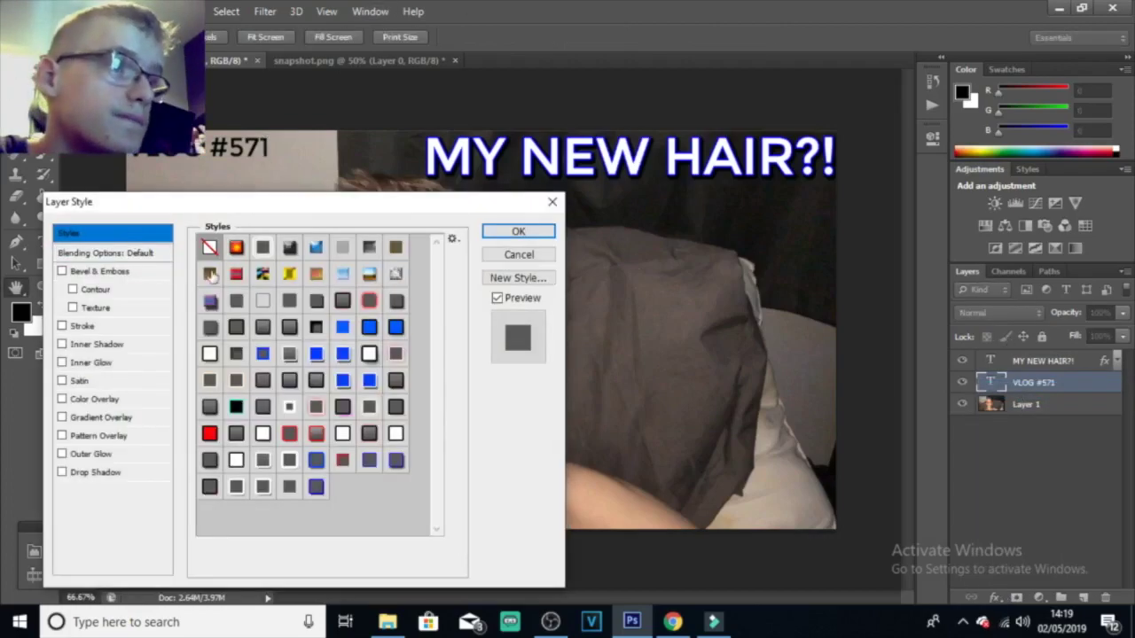
{"action": "left_click", "coordinate": [316, 489]}
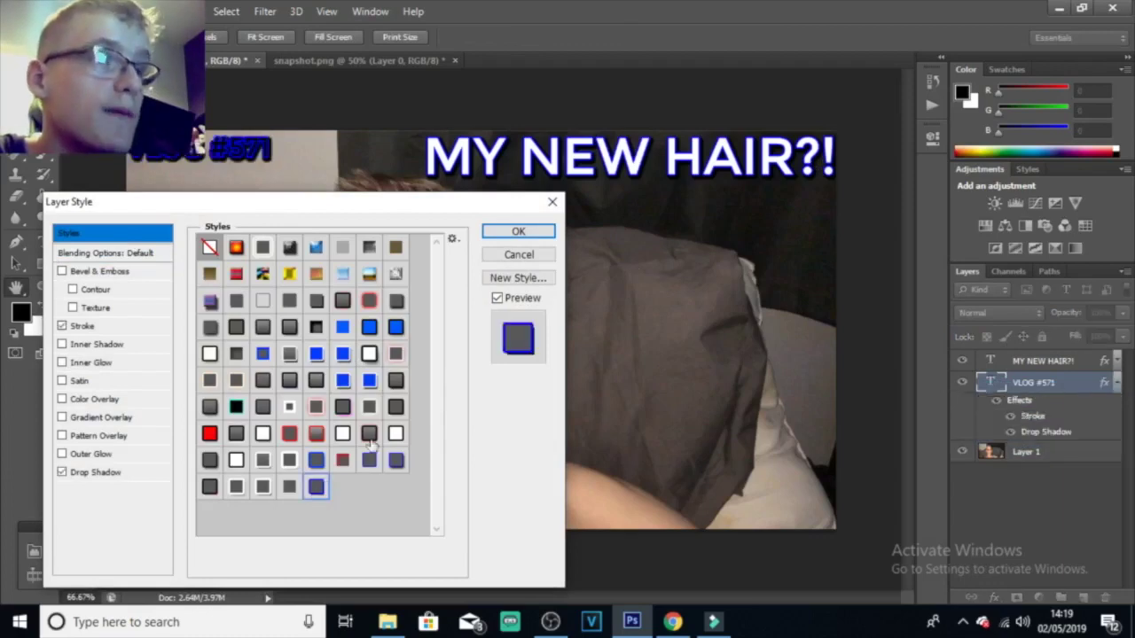
{"action": "left_click", "coordinate": [292, 487]}
{"action": "left_click", "coordinate": [394, 461]}
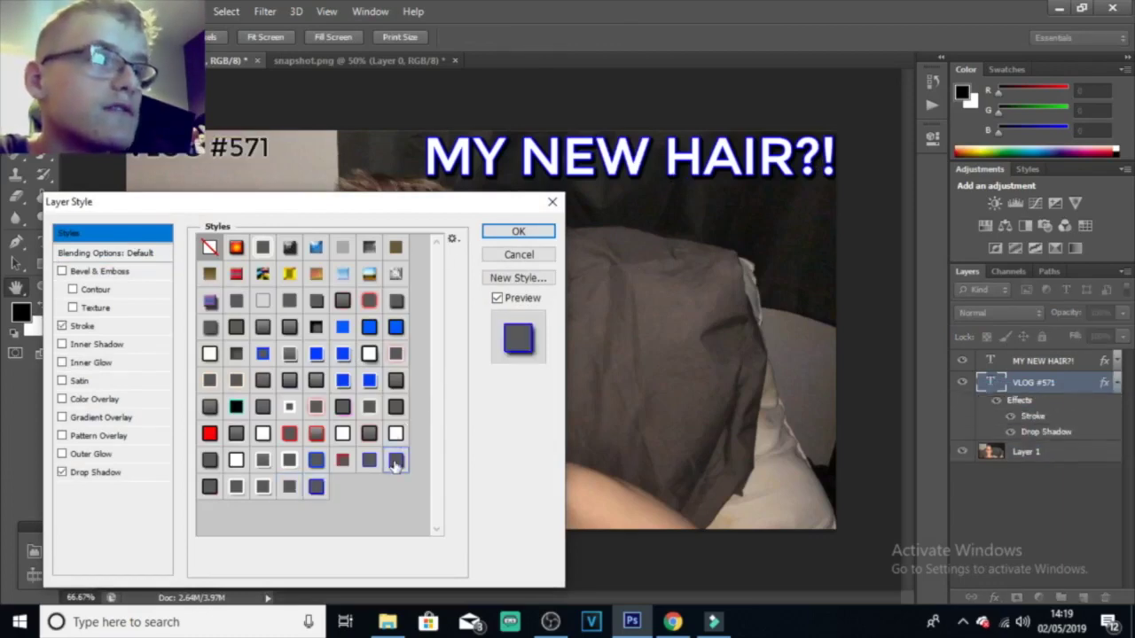
{"action": "left_click", "coordinate": [395, 433]}
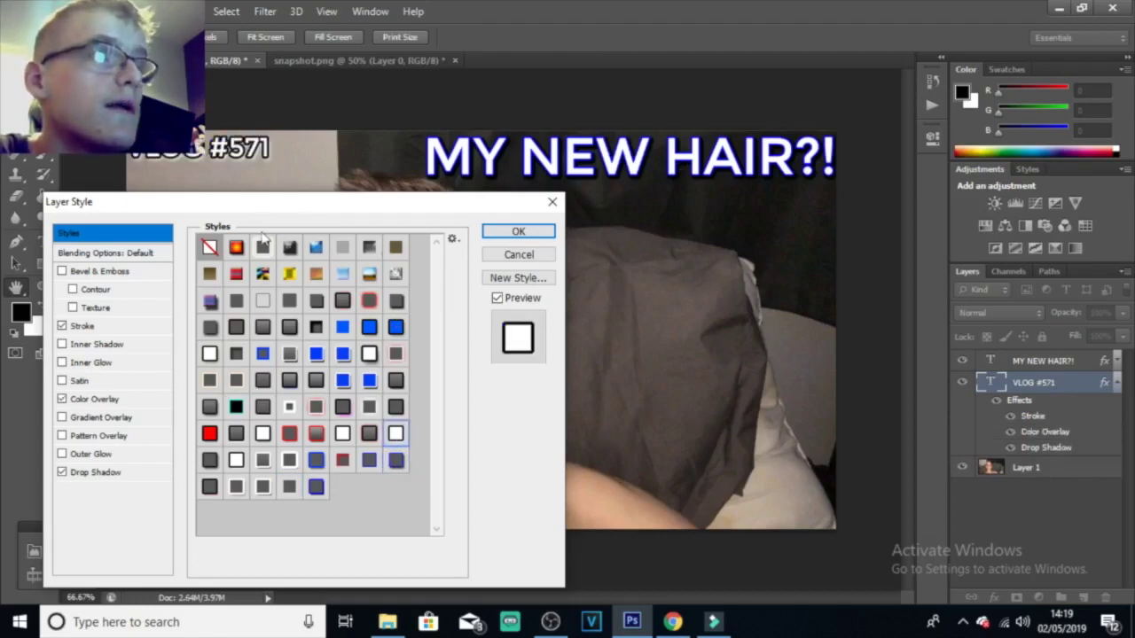
{"action": "left_click", "coordinate": [371, 328]}
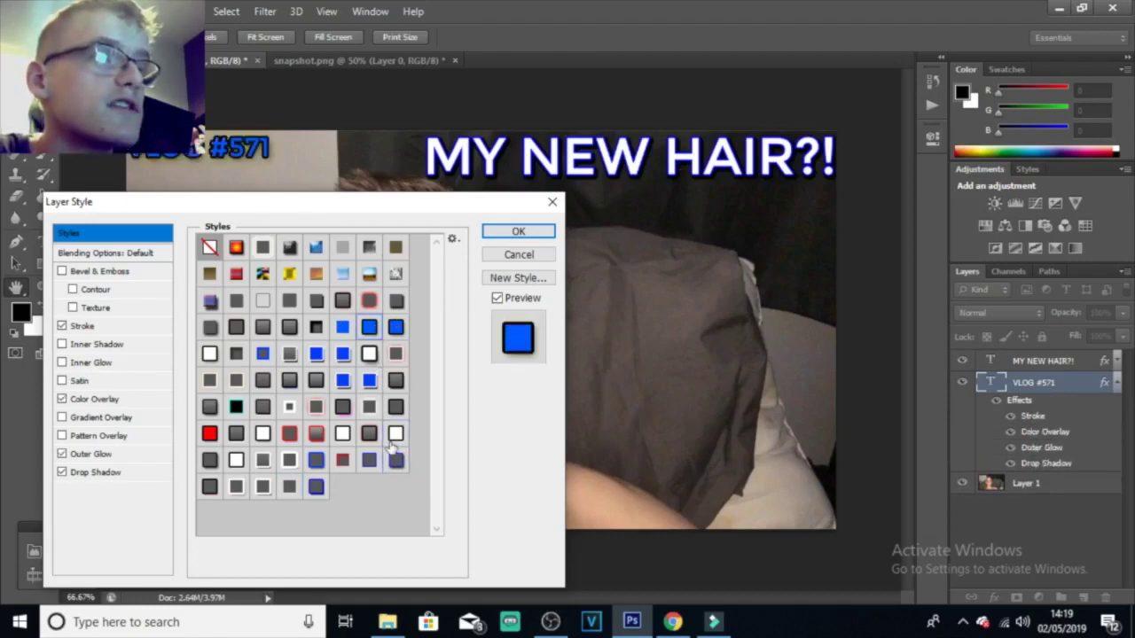
{"action": "key", "text": "Escape"}
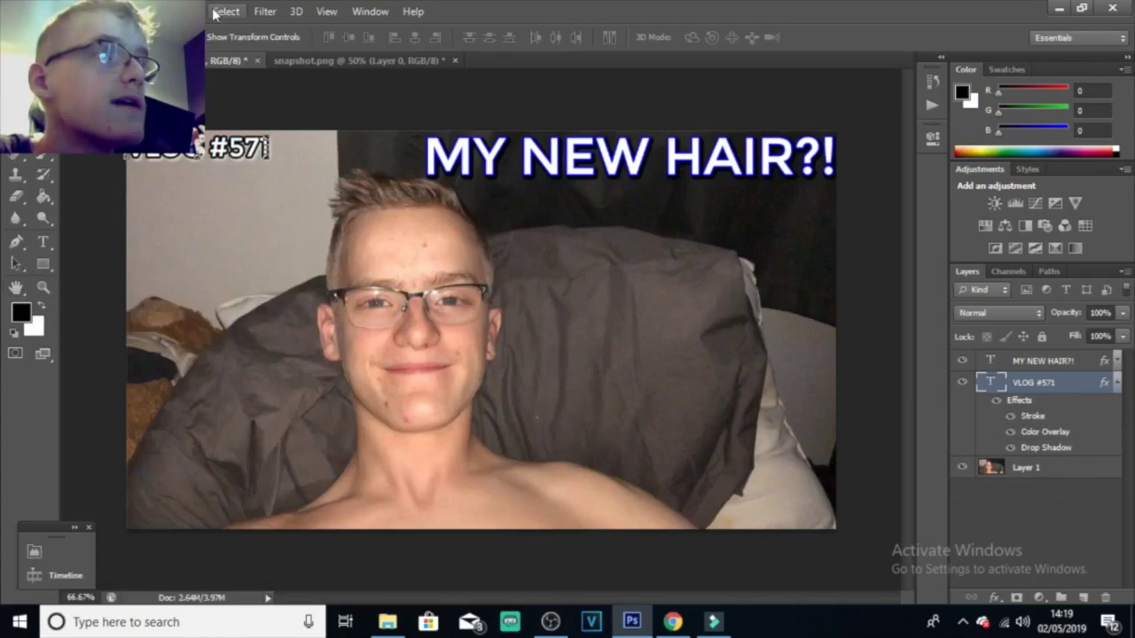
- Raise the saturation of the photo on Layer 1 to +7 with a Hue/Saturation adjustment
{"action": "left_click", "coordinate": [1004, 467]}
{"action": "key", "text": "alt+i"}
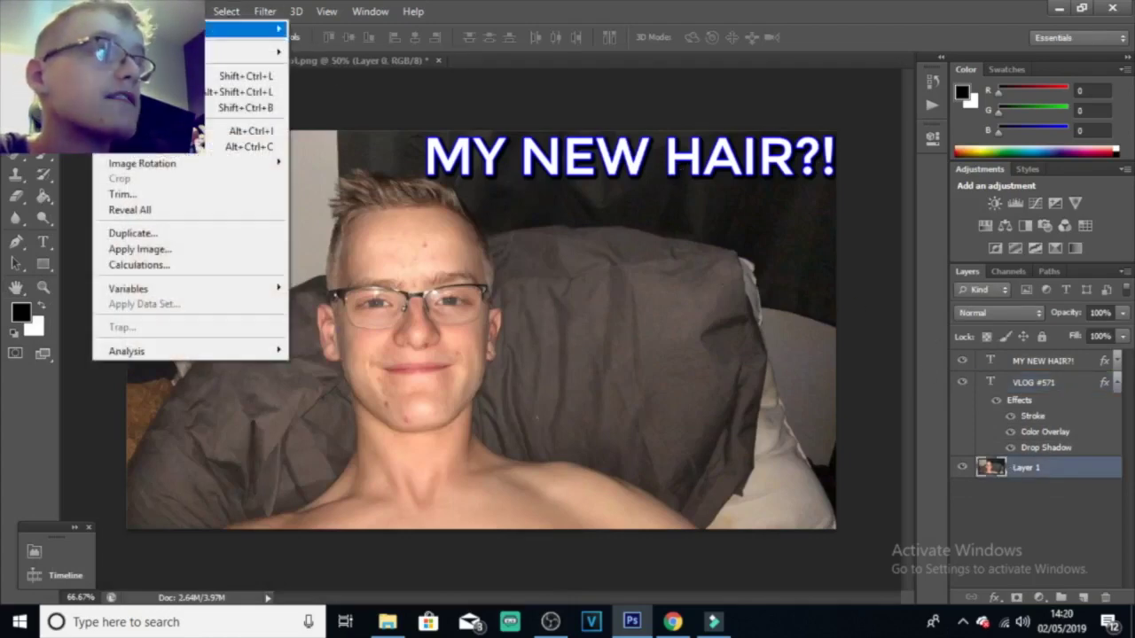
{"action": "key", "text": "Down"}
{"action": "mouse_move", "coordinate": [190, 51]}
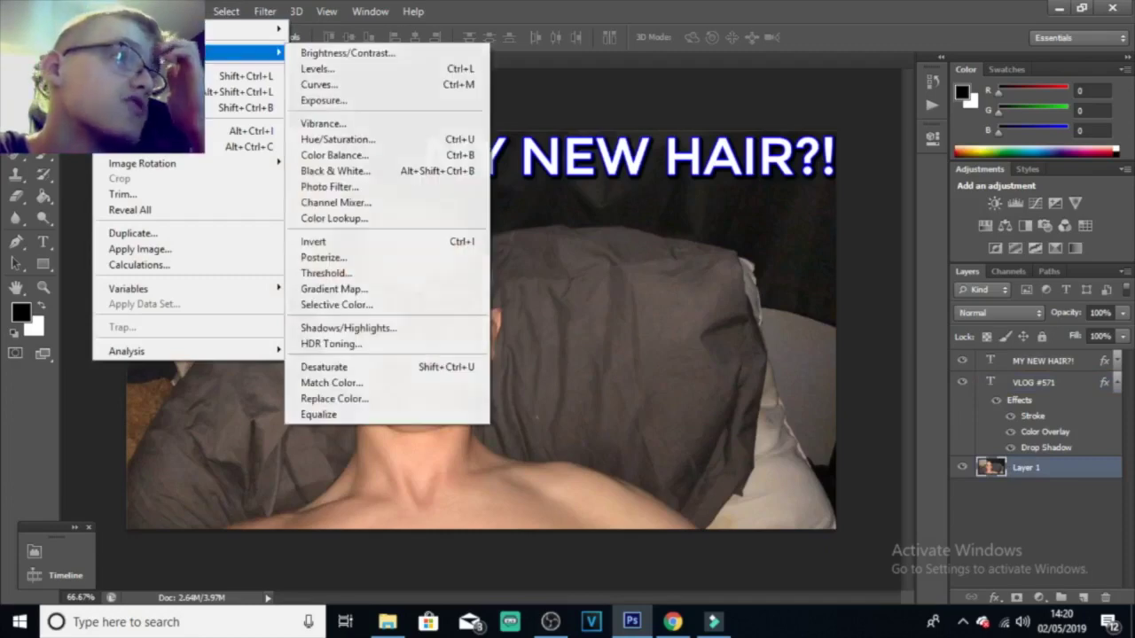
{"action": "left_click", "coordinate": [359, 144]}
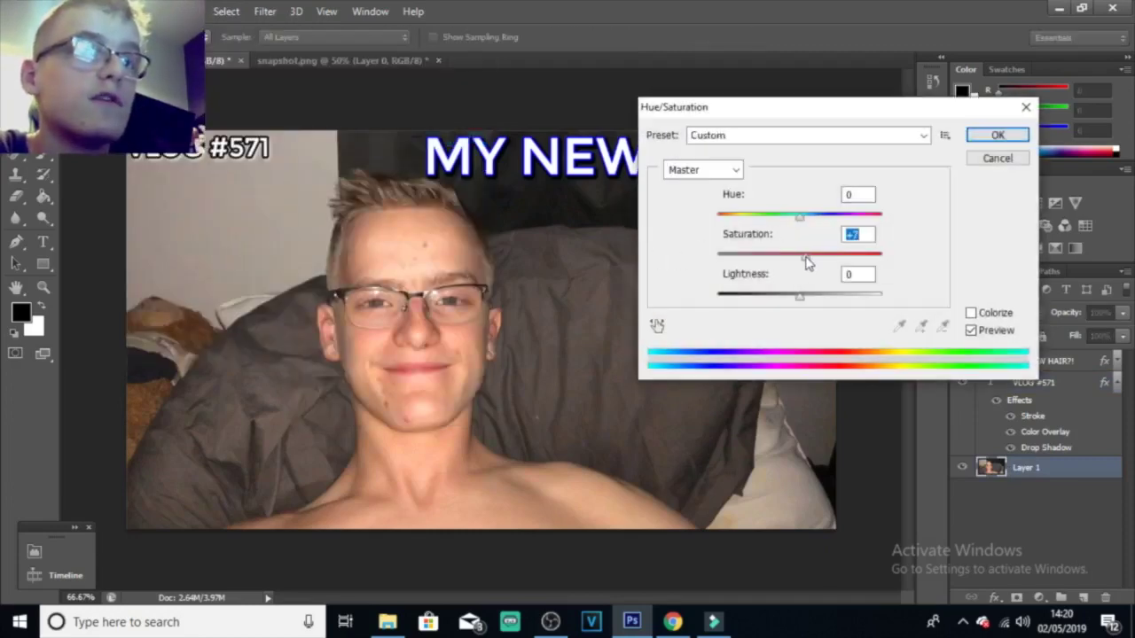
{"action": "left_click", "coordinate": [998, 135]}
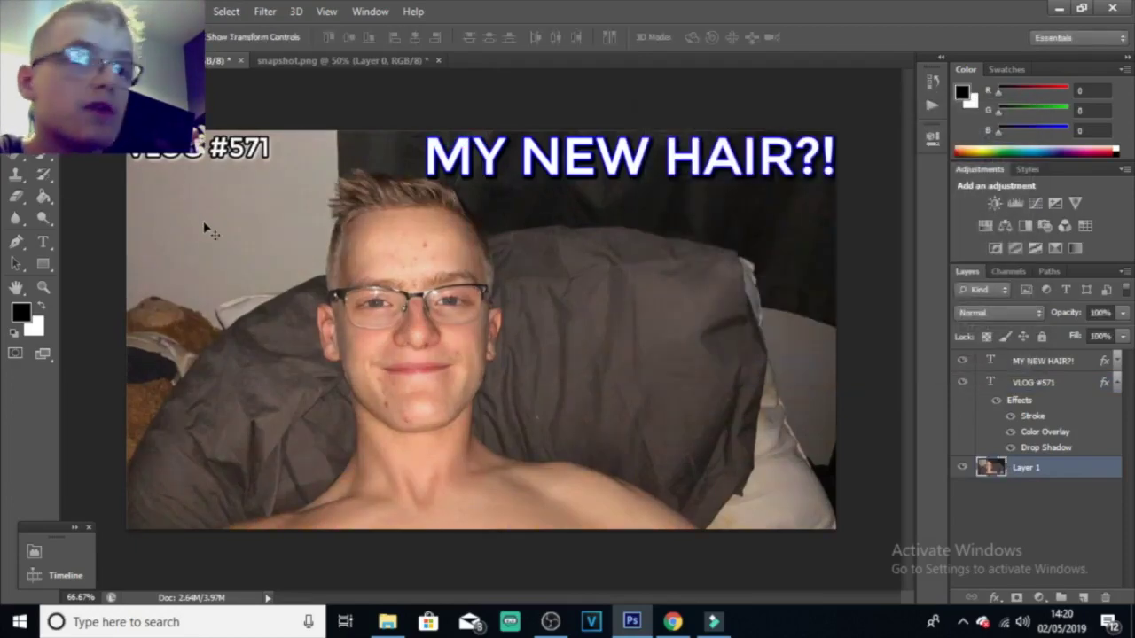
- Duplicate the photo layer, Layer 1, keeping the default copy name
{"action": "right_click", "coordinate": [1069, 467]}
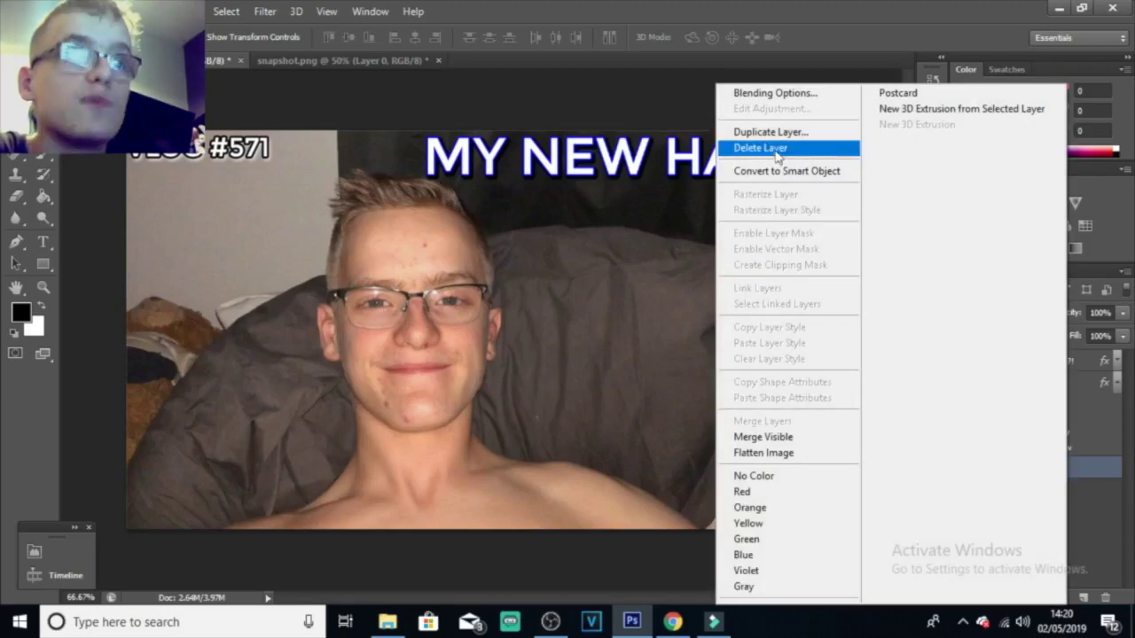
{"action": "left_click", "coordinate": [762, 132]}
{"action": "left_click", "coordinate": [711, 186]}
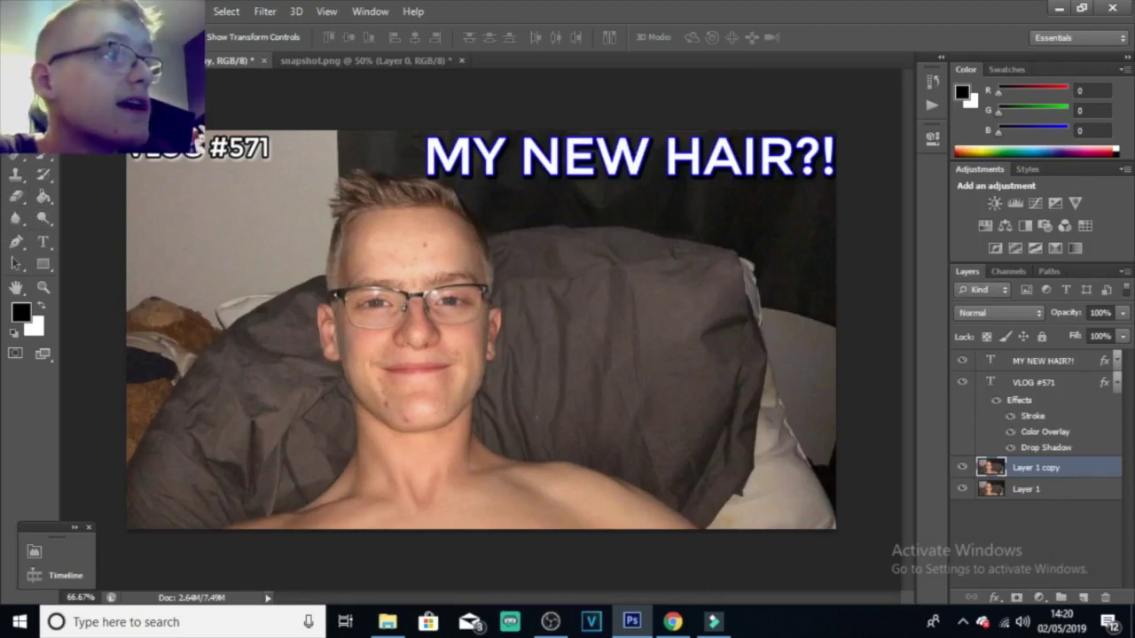
- Trace a straight-edged lasso selection around the person's head and shoulders and turn it into a layer mask on Layer 1 copy
{"action": "key", "text": "l"}
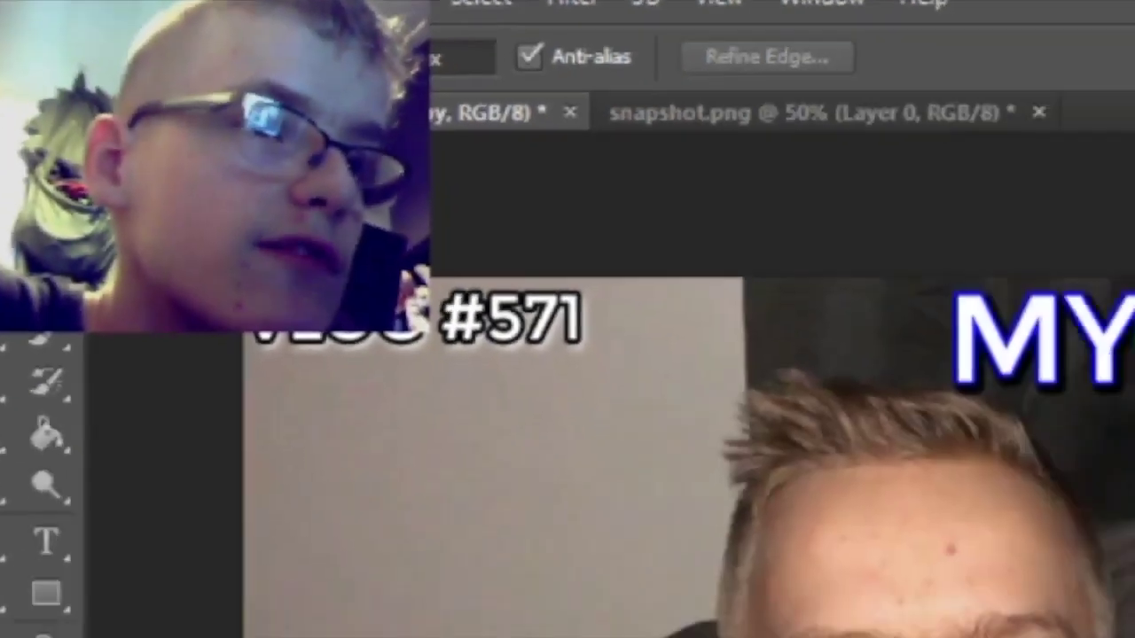
{"action": "left_click", "coordinate": [337, 368]}
{"action": "left_click", "coordinate": [322, 363]}
{"action": "left_click", "coordinate": [319, 313]}
{"action": "left_click", "coordinate": [325, 284]}
{"action": "left_click", "coordinate": [354, 177]}
{"action": "left_click", "coordinate": [456, 199]}
{"action": "left_click", "coordinate": [492, 263]}
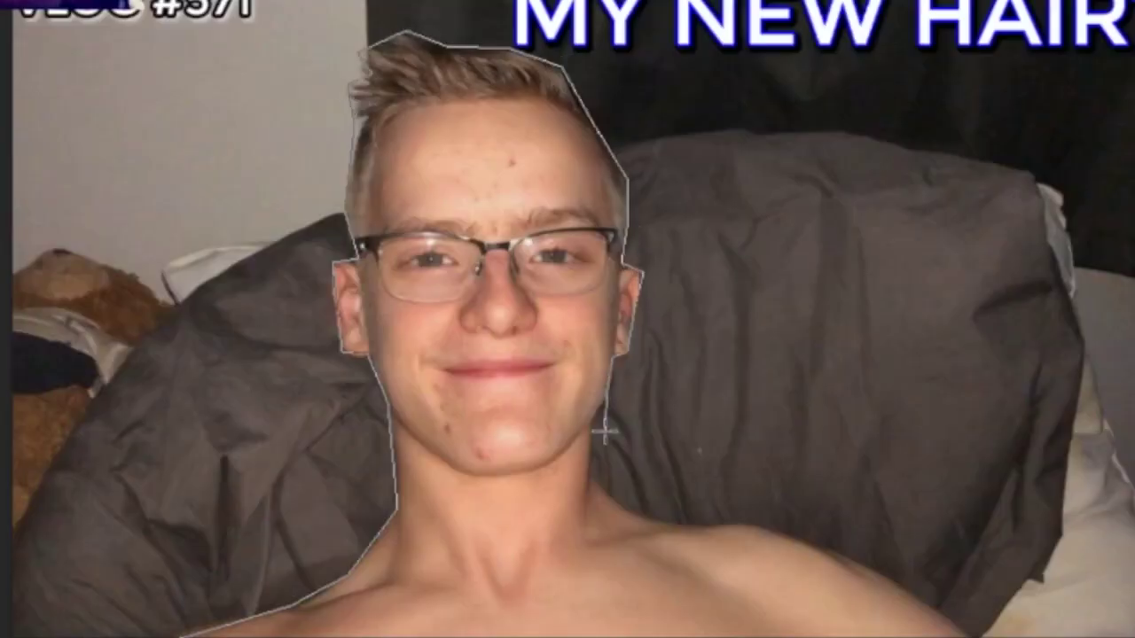
{"action": "double_click", "coordinate": [973, 637]}
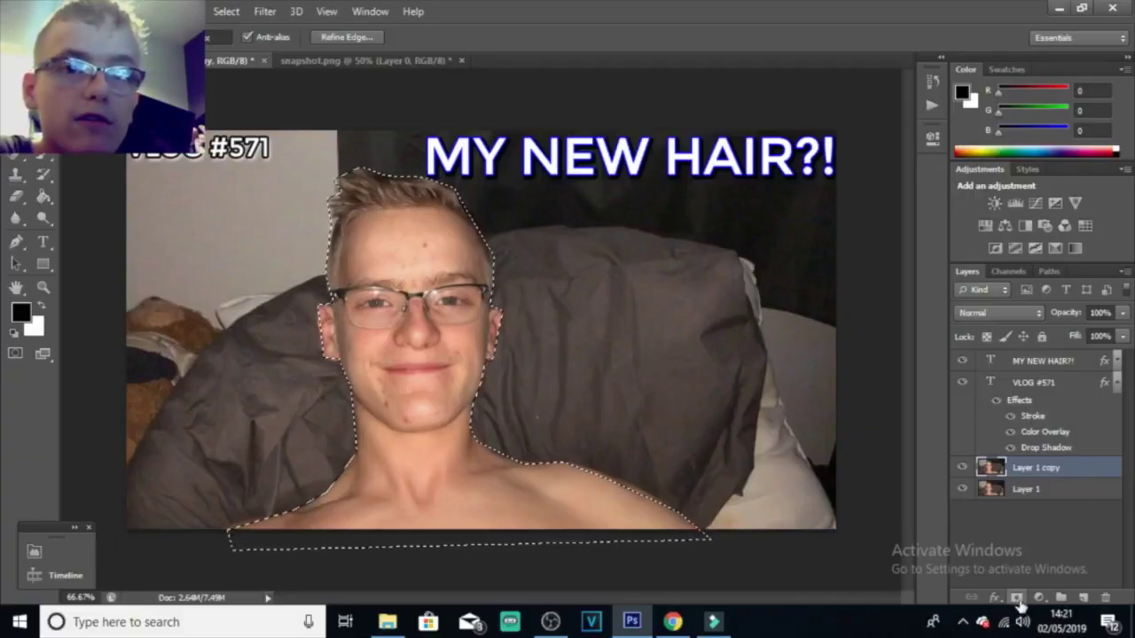
{"action": "left_click", "coordinate": [1017, 600]}
- Add a black (000000) Color Overlay at 100% opacity to Layer 1 copy, turning the masked person into a silhouette
{"action": "left_click", "coordinate": [994, 599]}
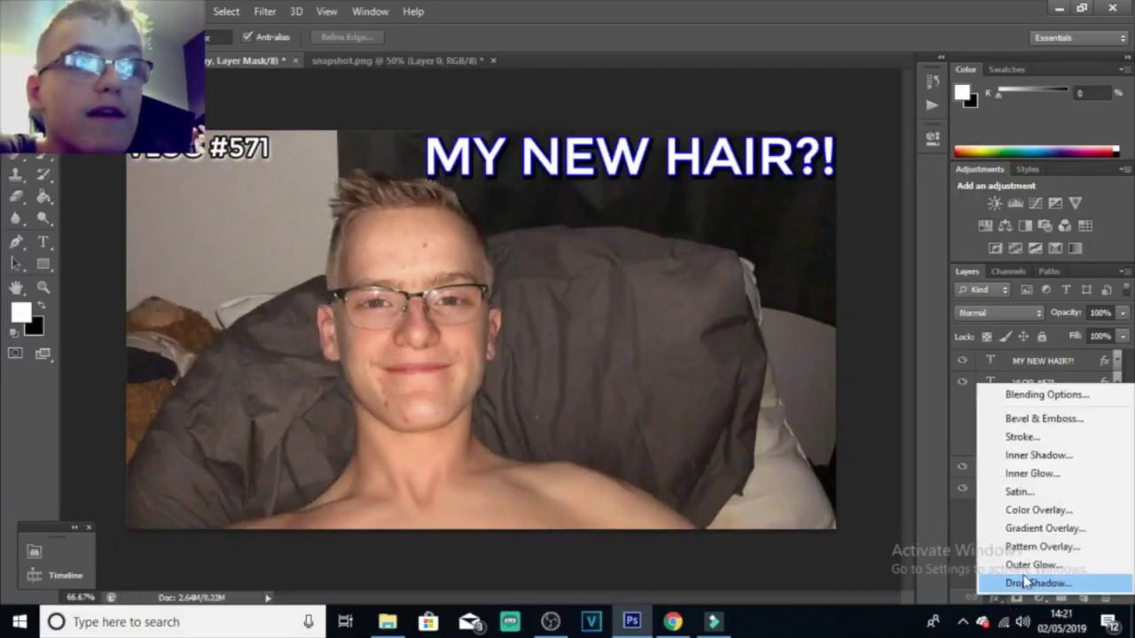
{"action": "left_click", "coordinate": [1047, 396]}
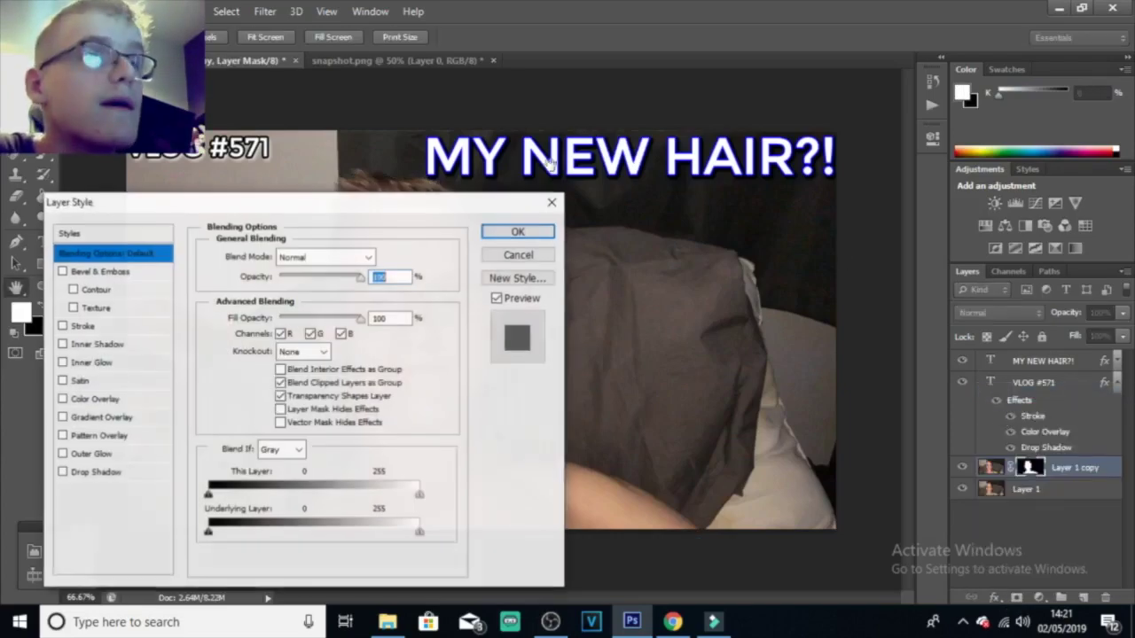
{"action": "left_click_drag", "start_coordinate": [407, 206], "coordinate": [923, 44]}
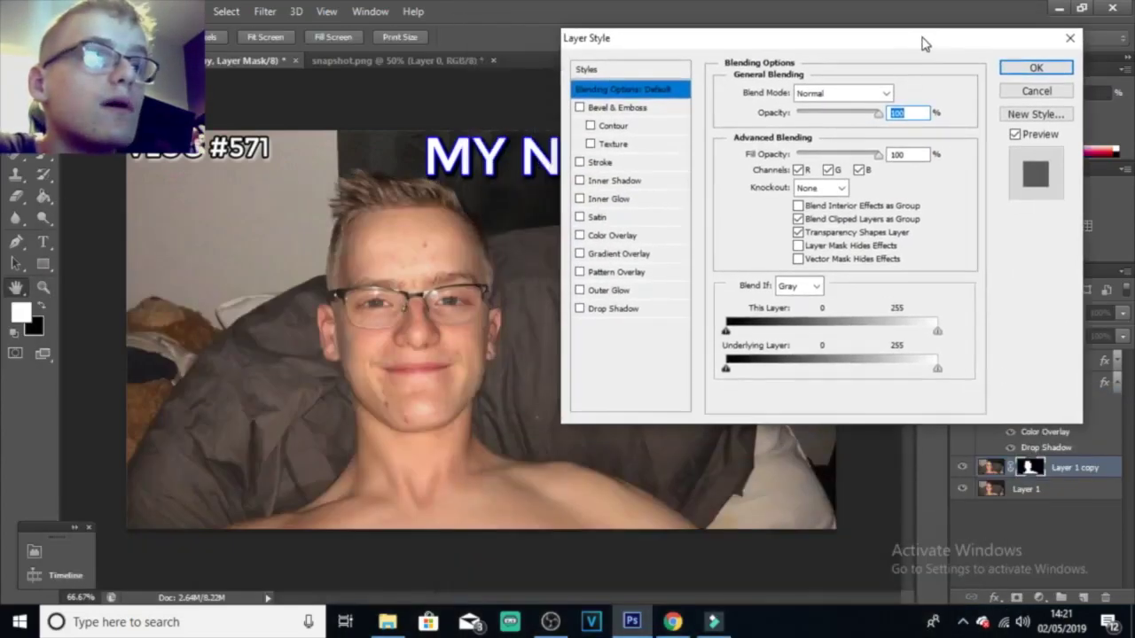
{"action": "left_click", "coordinate": [612, 235]}
{"action": "left_click", "coordinate": [900, 95]}
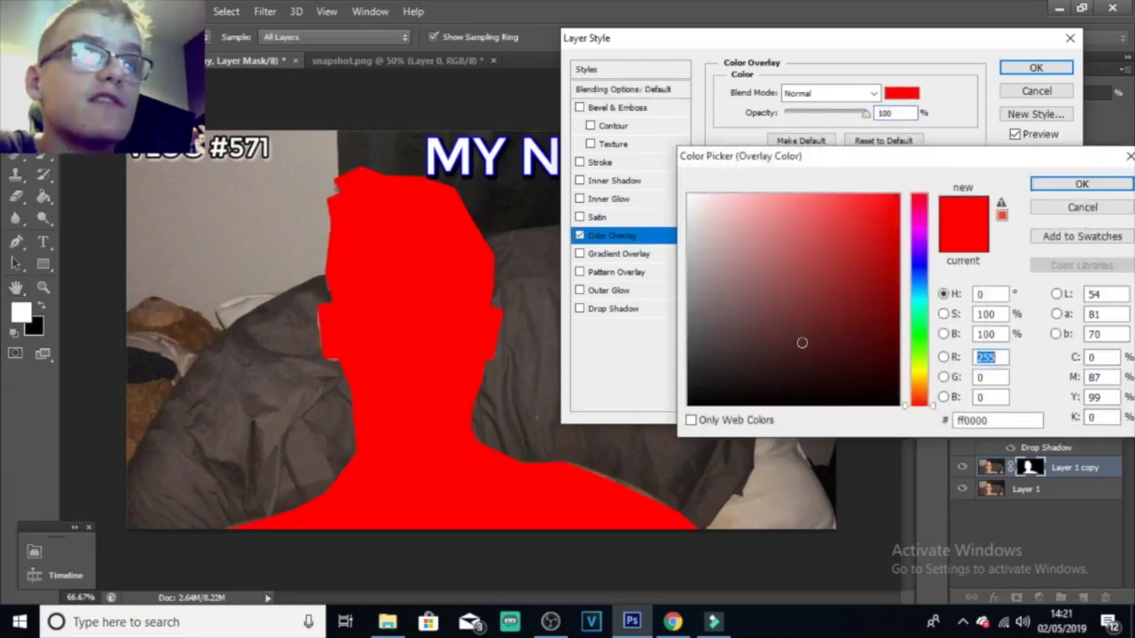
{"action": "type", "text": "0"}
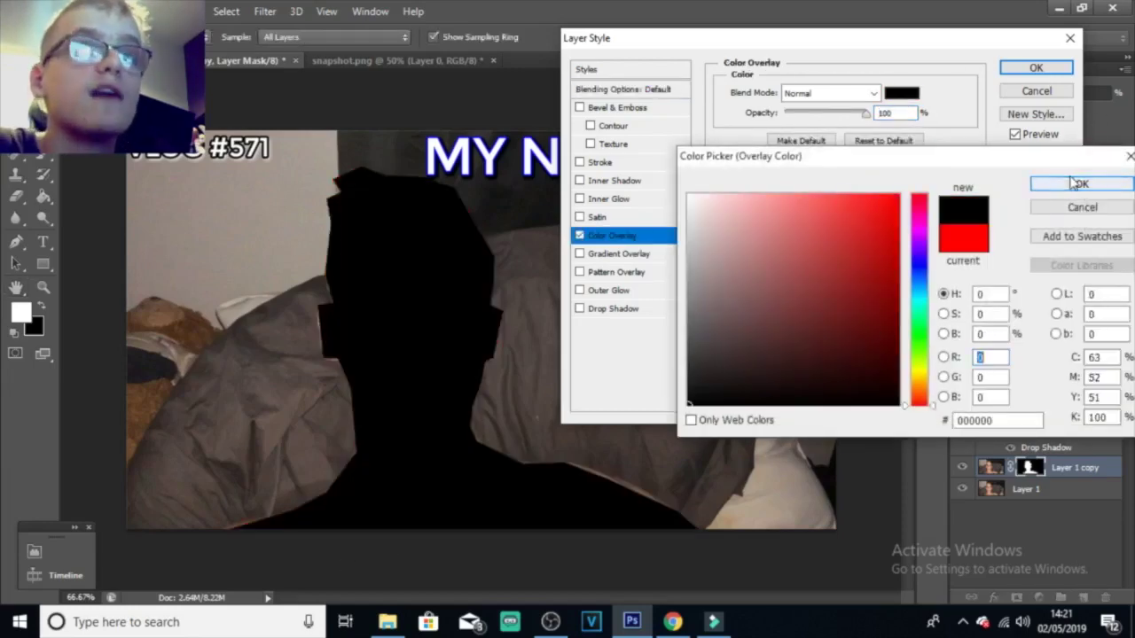
{"action": "left_click", "coordinate": [1074, 183]}
{"action": "left_click_drag", "start_coordinate": [842, 40], "coordinate": [949, 95]}
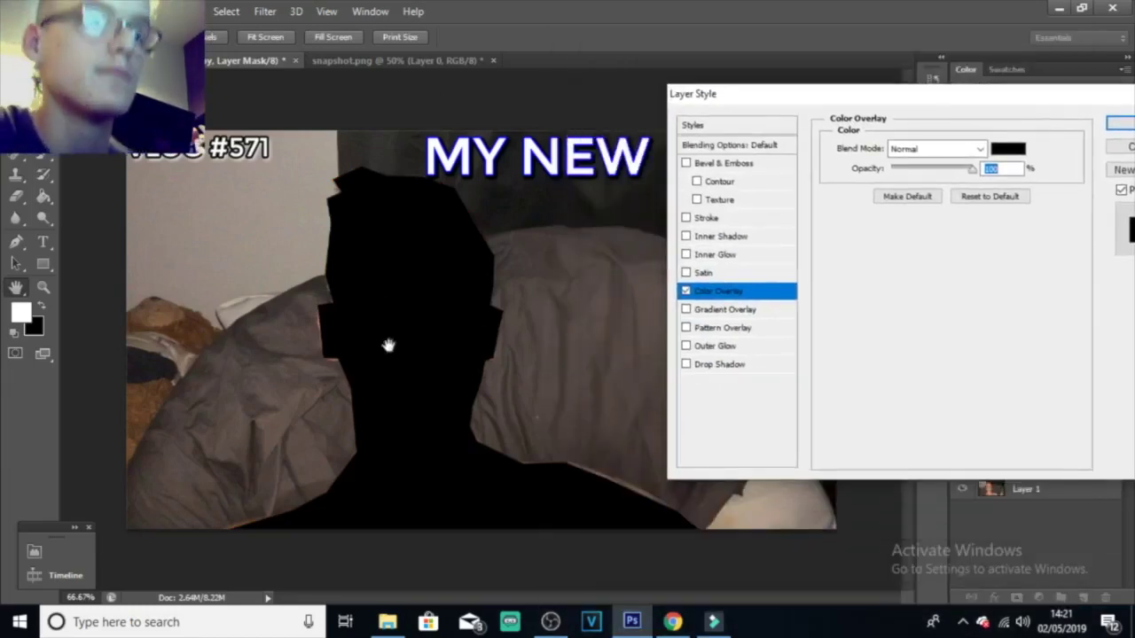
{"action": "left_click_drag", "start_coordinate": [942, 105], "coordinate": [803, 133]}
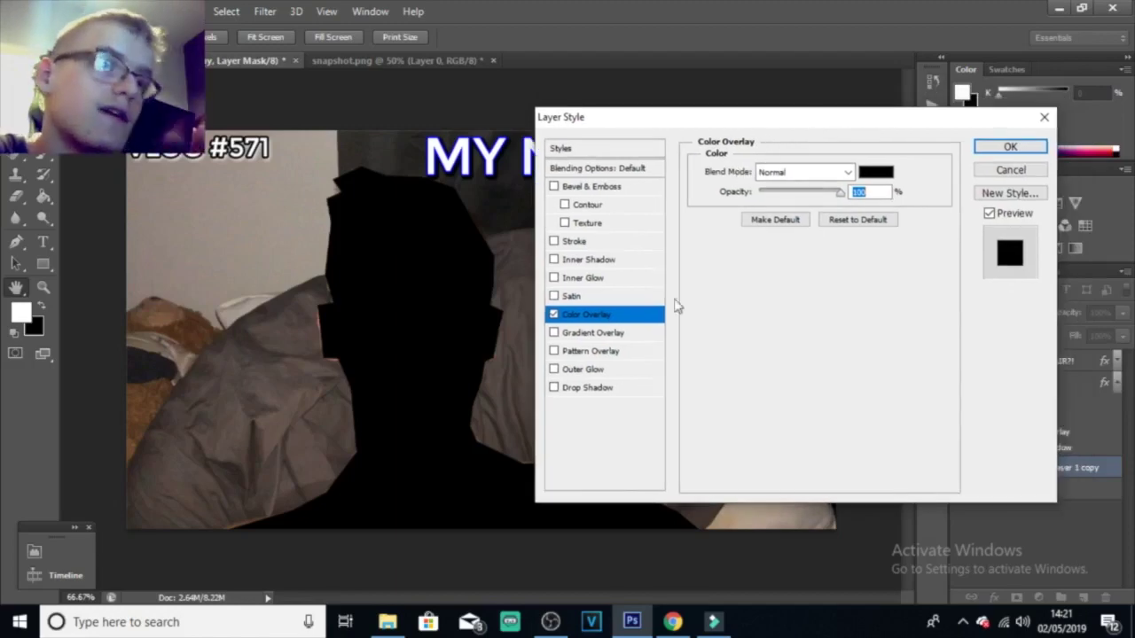
- Add a white 5 px outside Stroke to the silhouette on Layer 1 copy and apply the layer style
{"action": "left_click", "coordinate": [563, 297]}
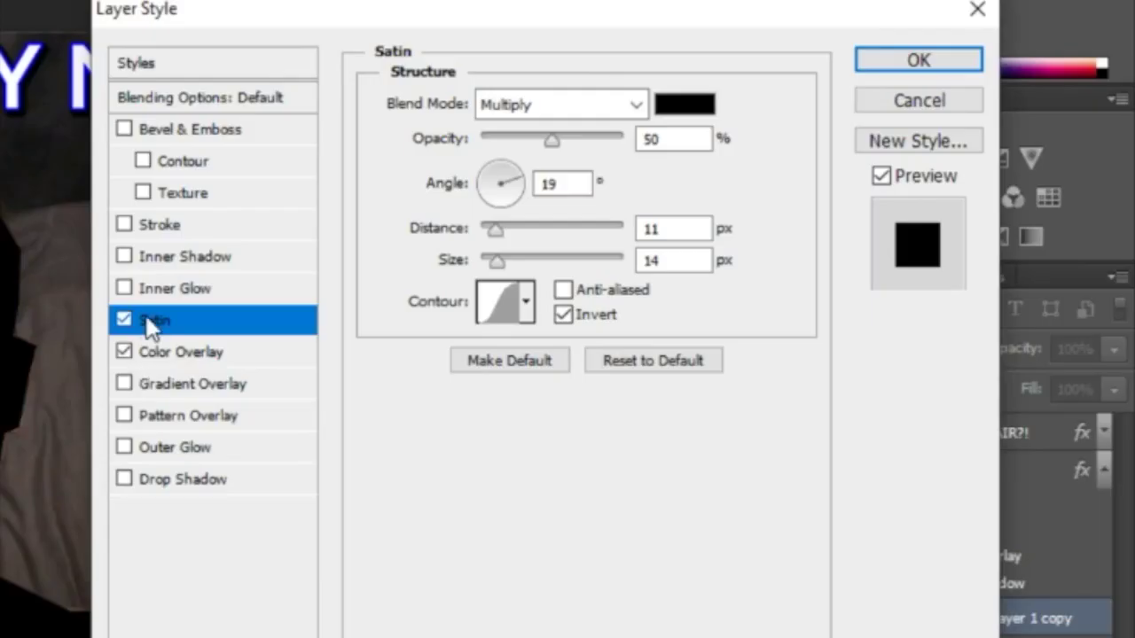
{"action": "left_click", "coordinate": [555, 296]}
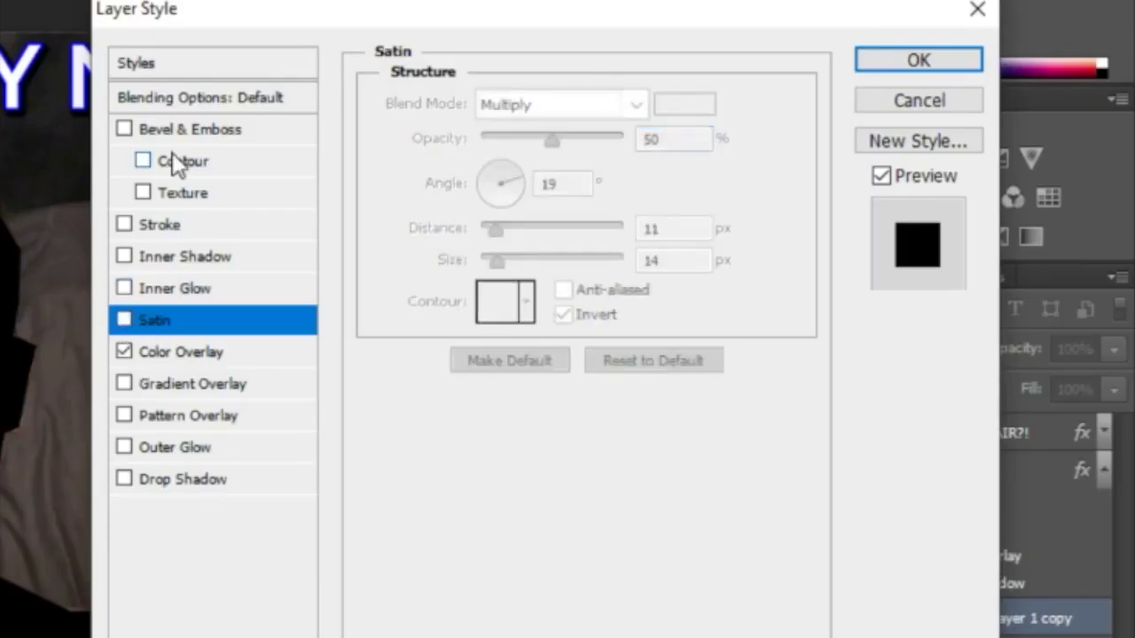
{"action": "left_click", "coordinate": [161, 227]}
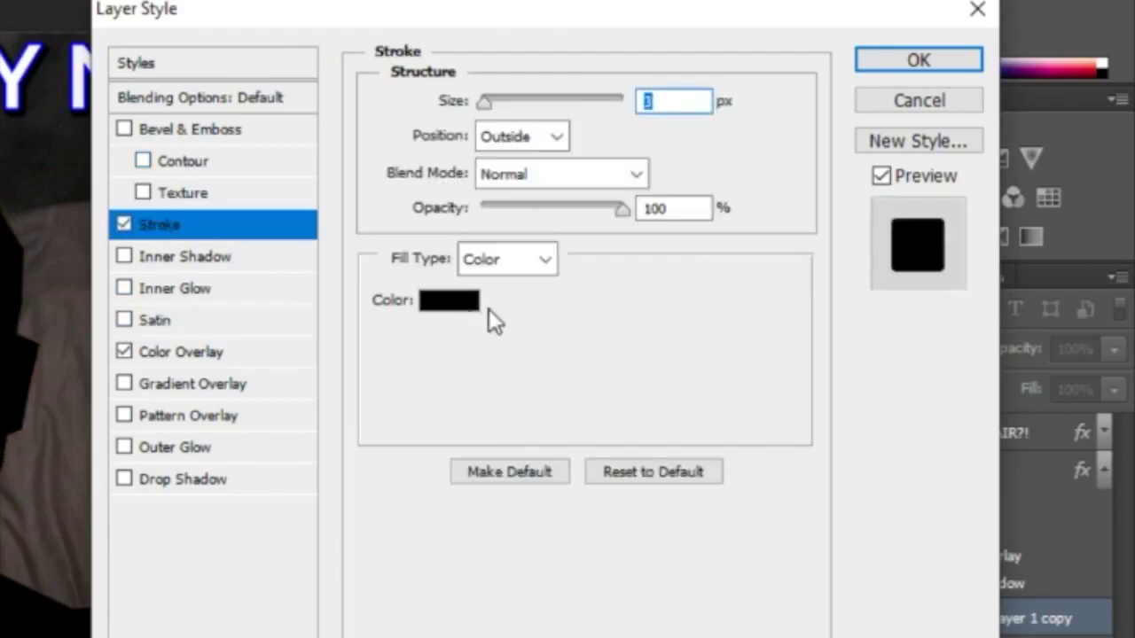
{"action": "left_click", "coordinate": [477, 305]}
{"action": "left_click", "coordinate": [1032, 125]}
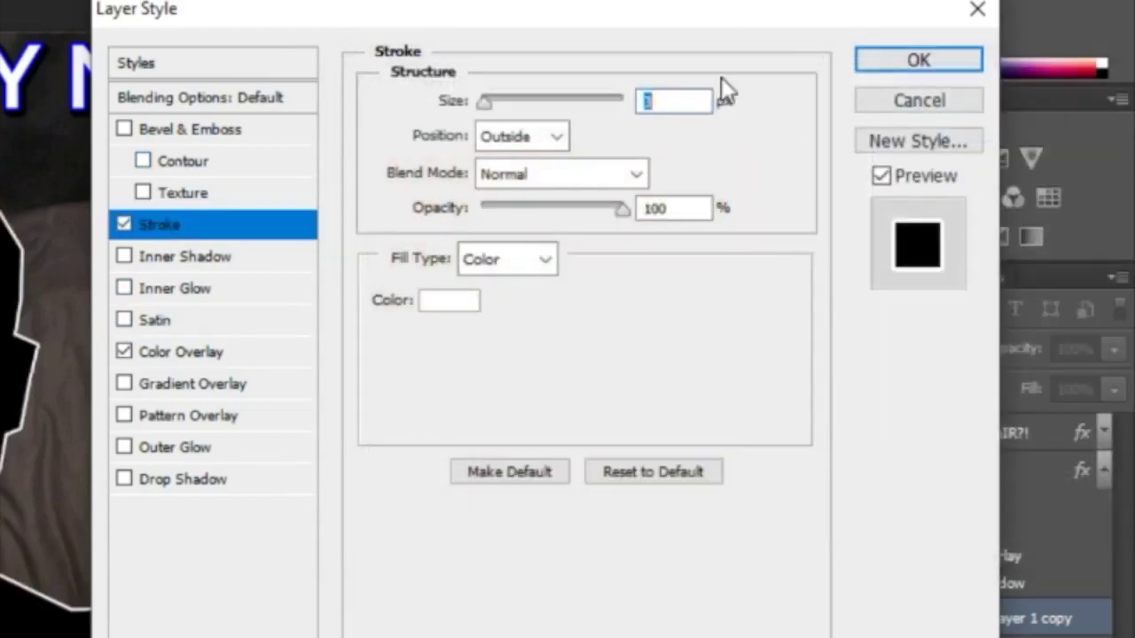
{"action": "key", "text": "BackSpace"}
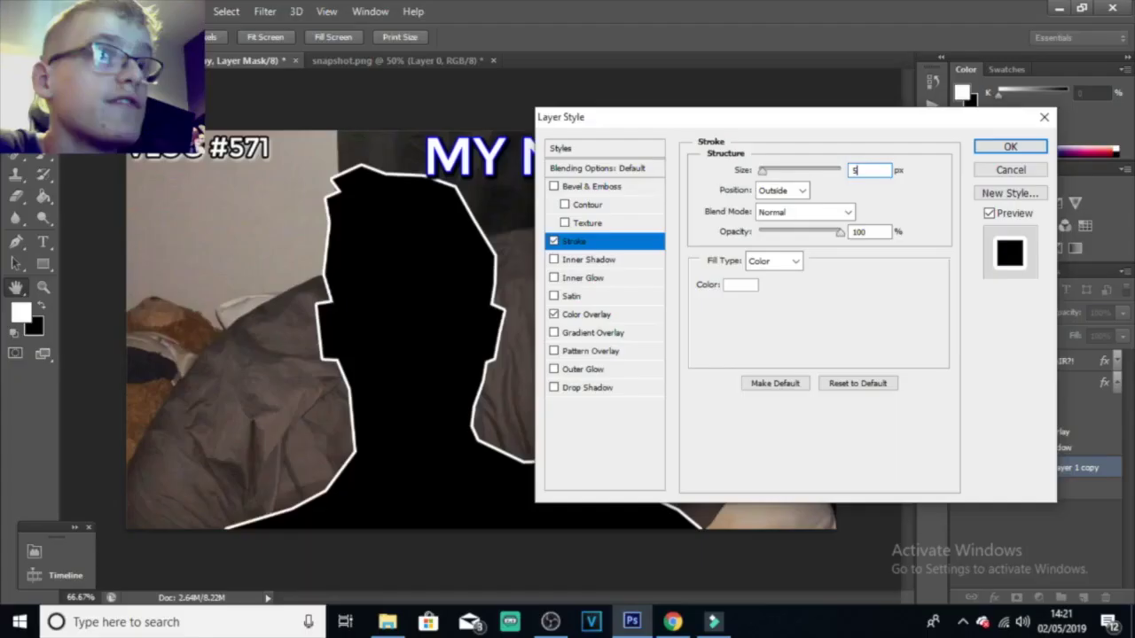
{"action": "type", "text": "5"}
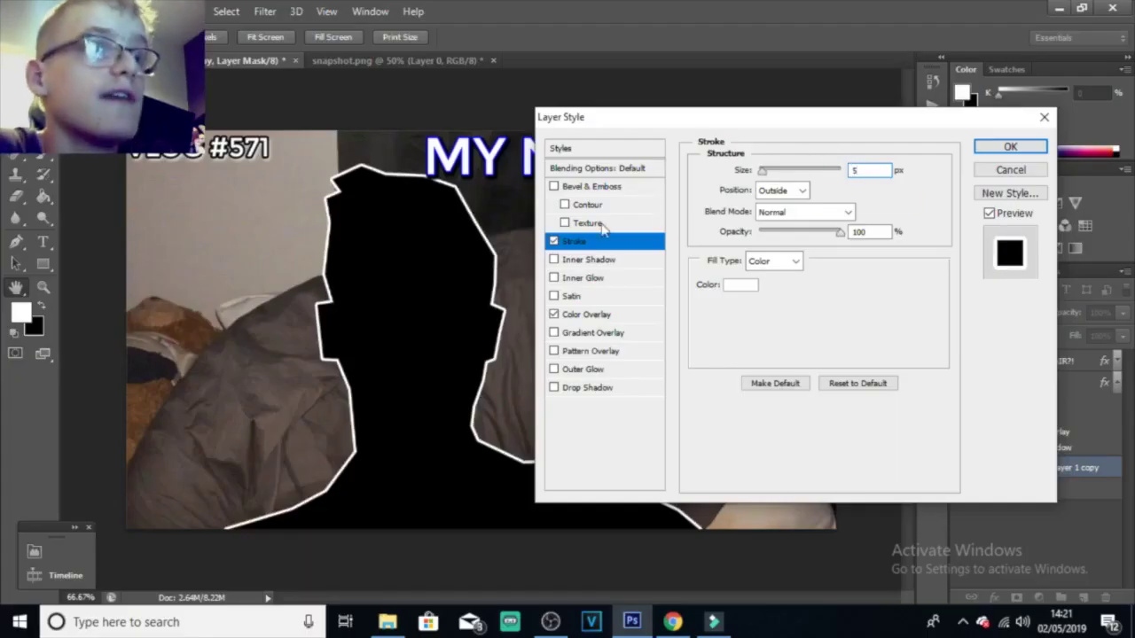
{"action": "left_click", "coordinate": [1006, 147]}
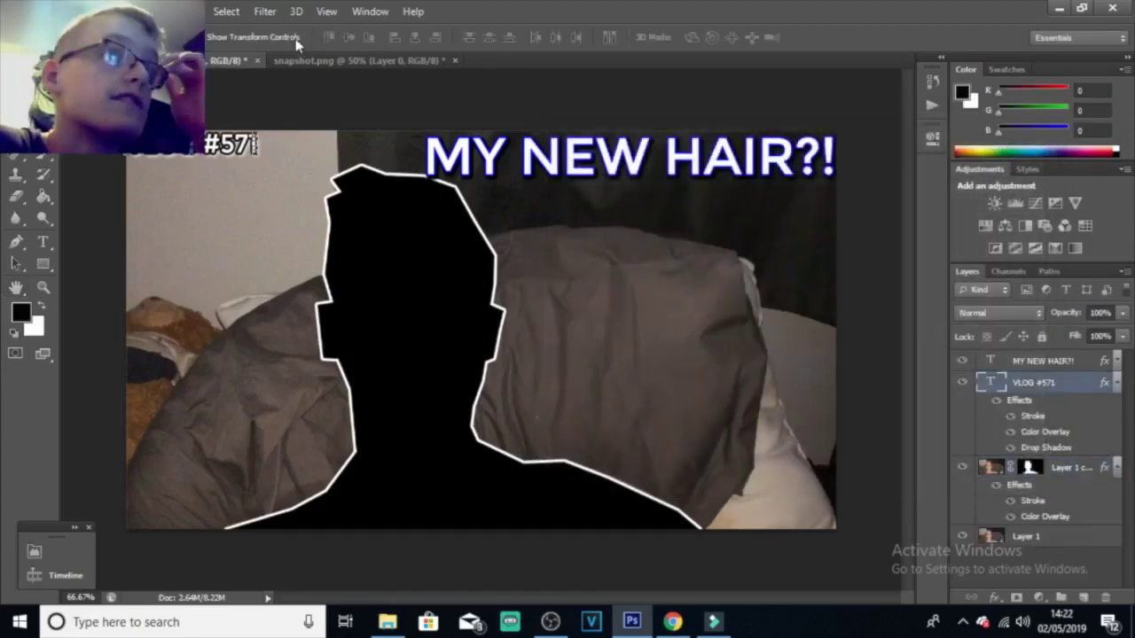
- Switch to Chrome, return to the Google Images results and search for "question mark png"
{"action": "left_click", "coordinate": [672, 621]}
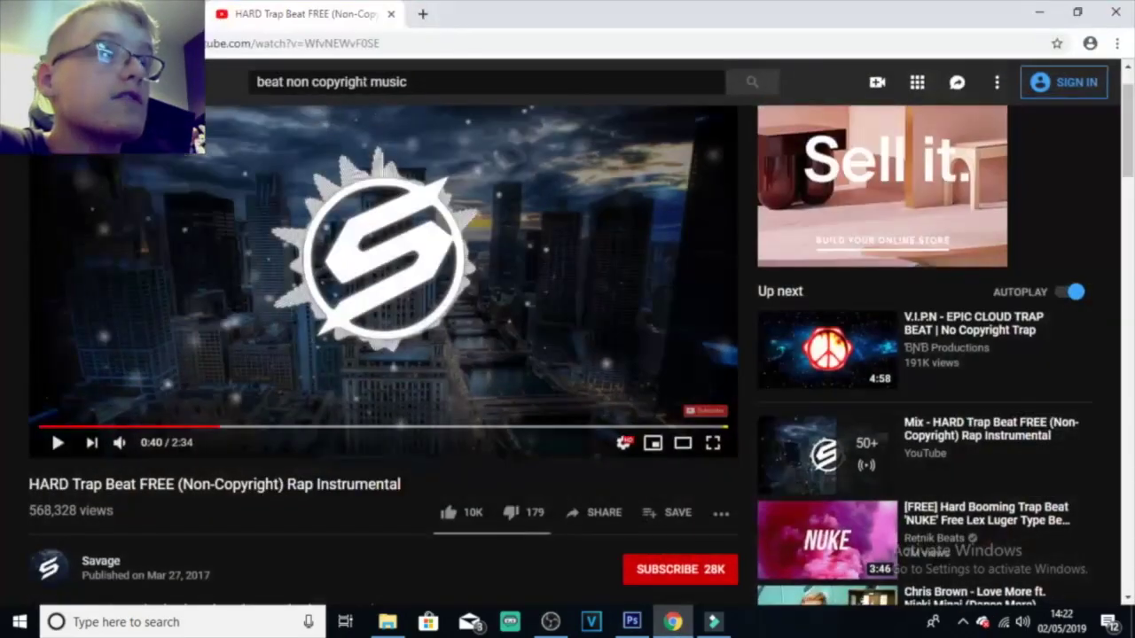
{"action": "key", "text": "alt+Left"}
{"action": "left_click_drag", "start_coordinate": [458, 92], "coordinate": [202, 96]}
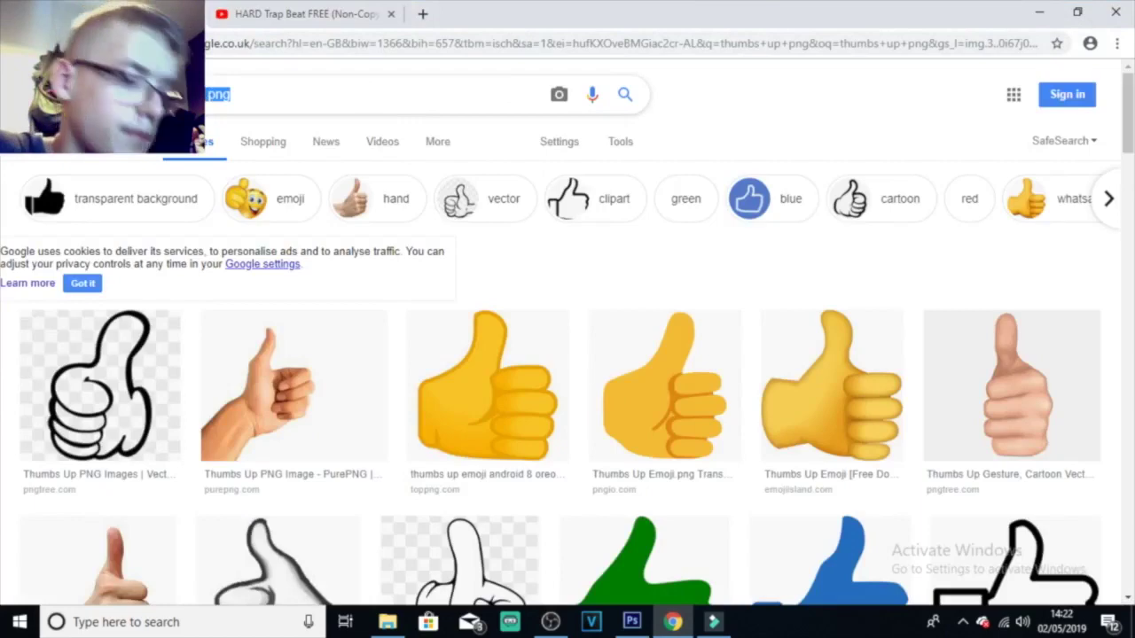
{"action": "type", "text": "QUES"}
{"action": "key", "text": "Down"}
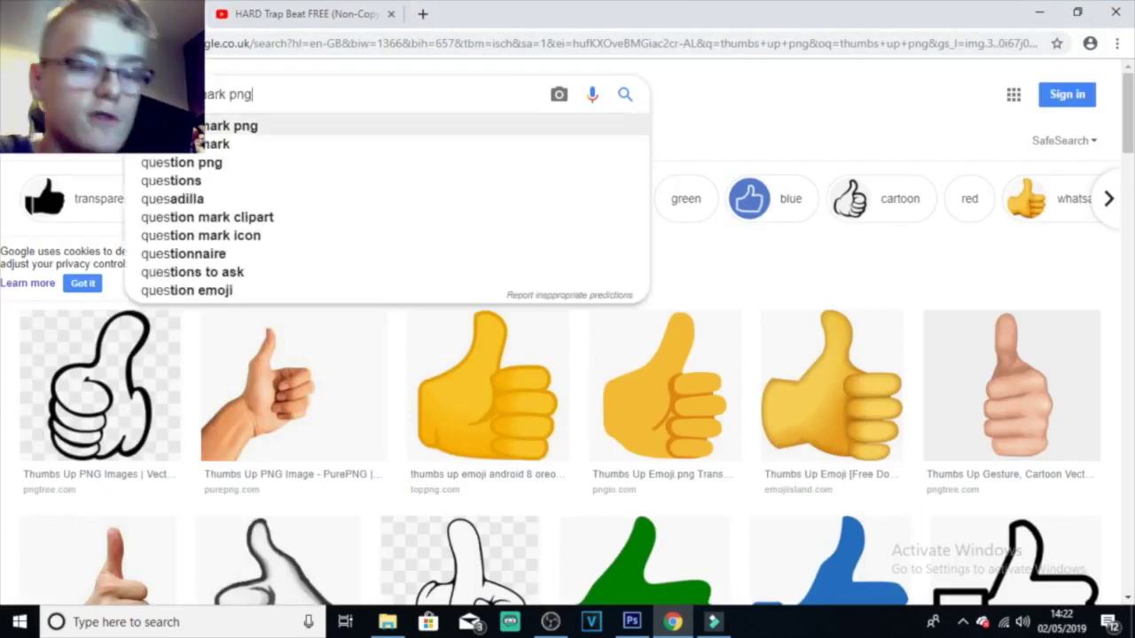
{"action": "key", "text": "Return"}
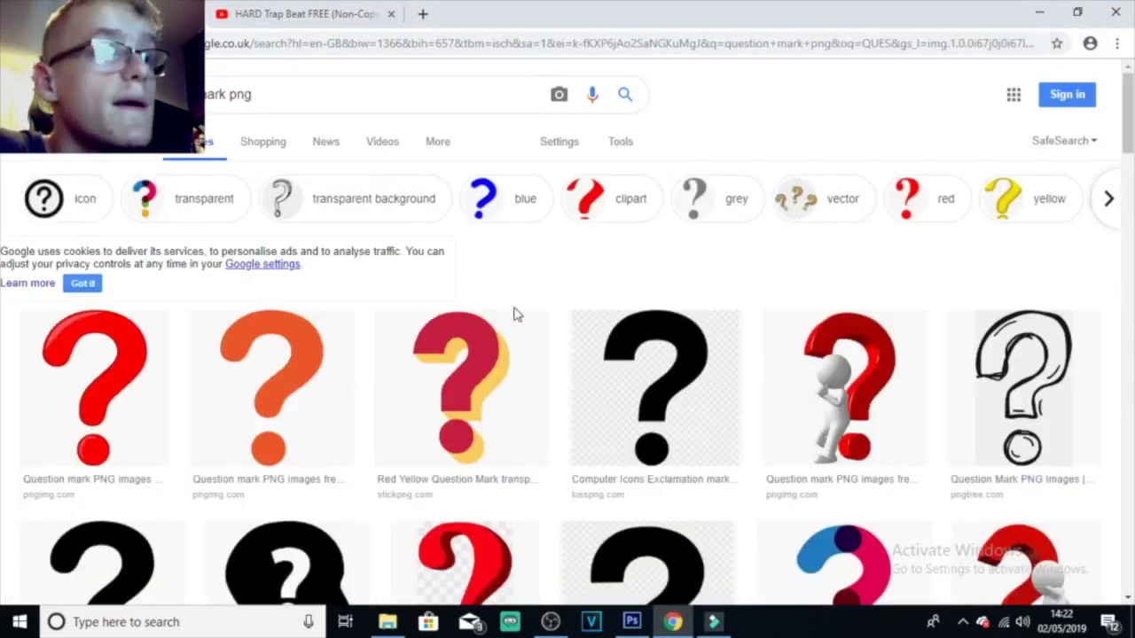
- Copy the first red question mark image and paste it into the Photoshop thumbnail as a new layer
{"action": "left_click", "coordinate": [92, 355]}
{"action": "right_click", "coordinate": [392, 356]}
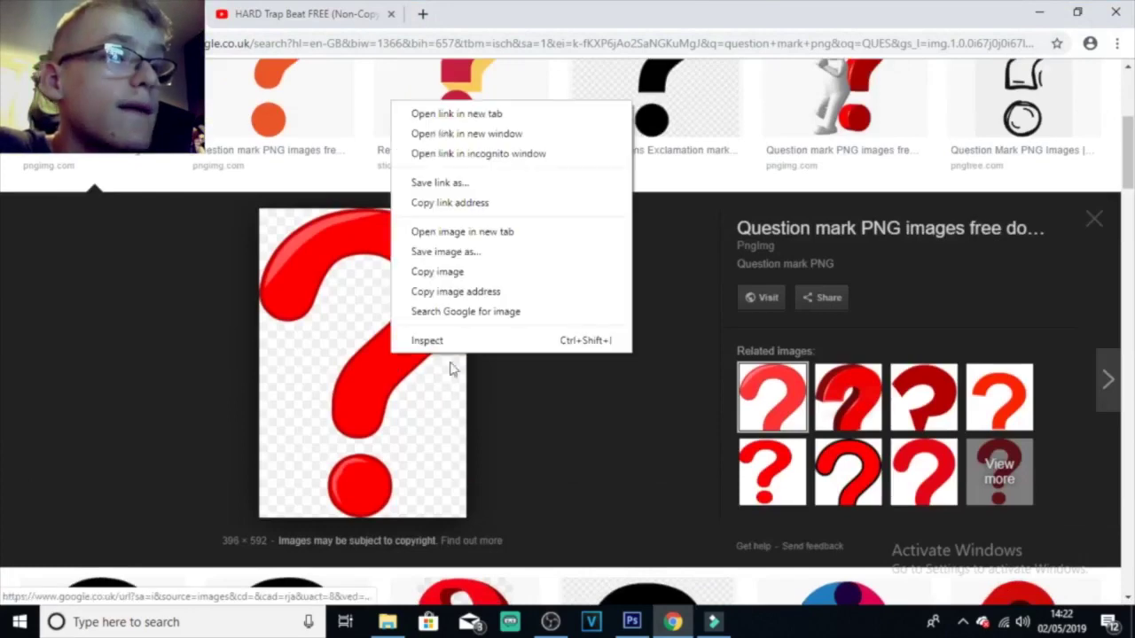
{"action": "left_click", "coordinate": [451, 271]}
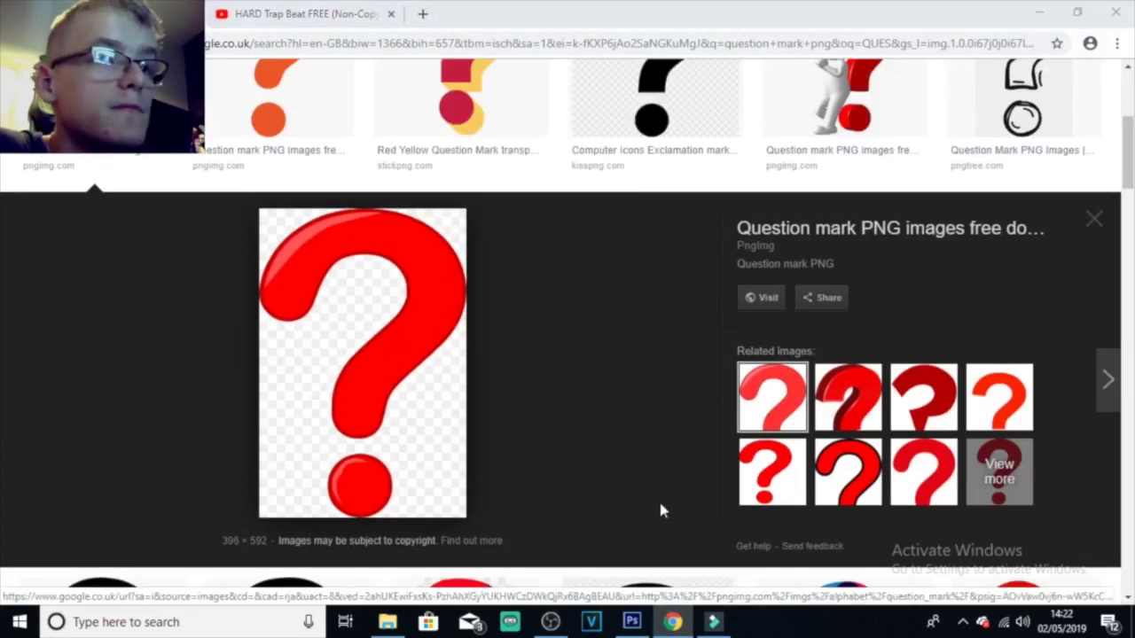
{"action": "key", "text": "alt+Tab"}
{"action": "left_click", "coordinate": [106, 10]}
{"action": "left_click", "coordinate": [106, 10]}
{"action": "left_click", "coordinate": [106, 11]}
{"action": "left_click", "coordinate": [137, 142]}
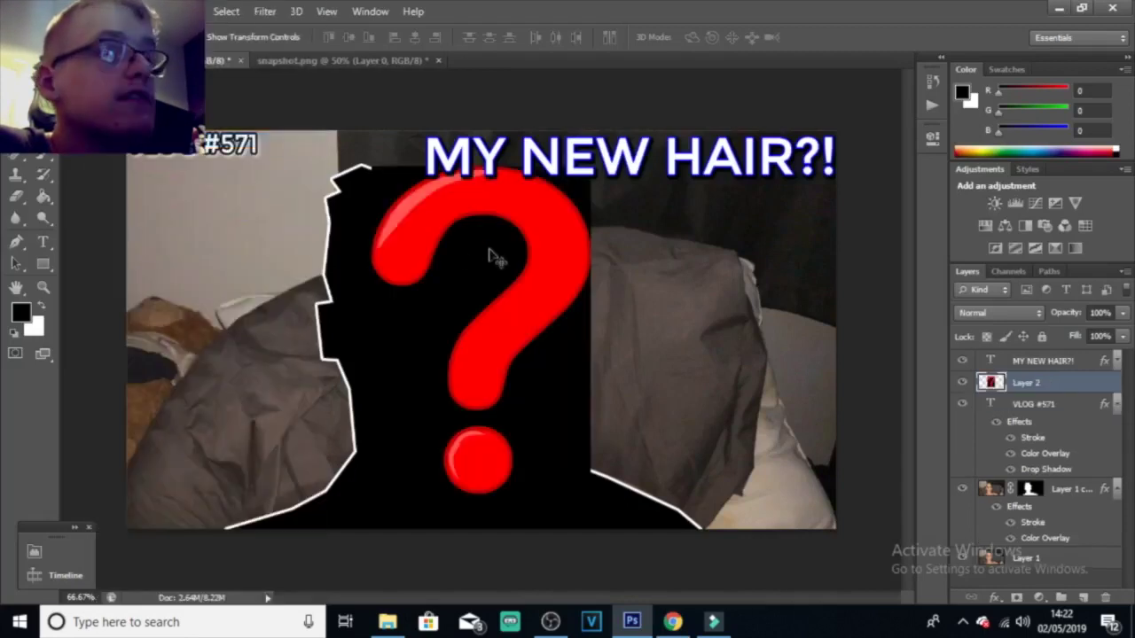
- Move the question mark beside the silhouette, delete its black background with the Magic Wand, and deselect
{"action": "left_click_drag", "start_coordinate": [558, 298], "coordinate": [721, 314]}
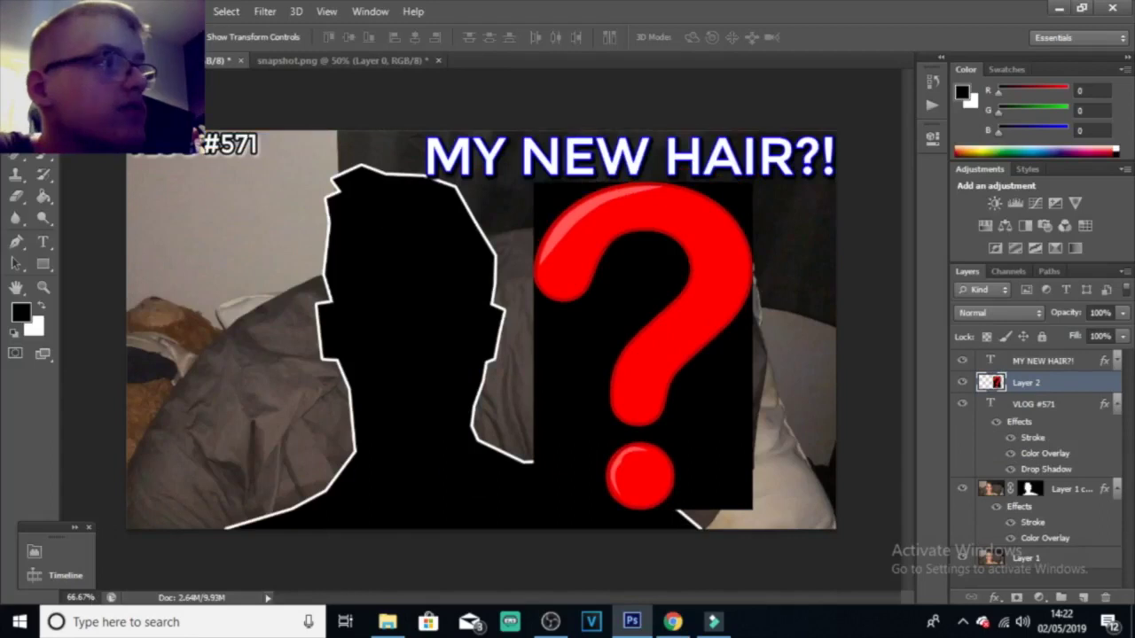
{"action": "key", "text": "w"}
{"action": "left_click", "coordinate": [564, 348]}
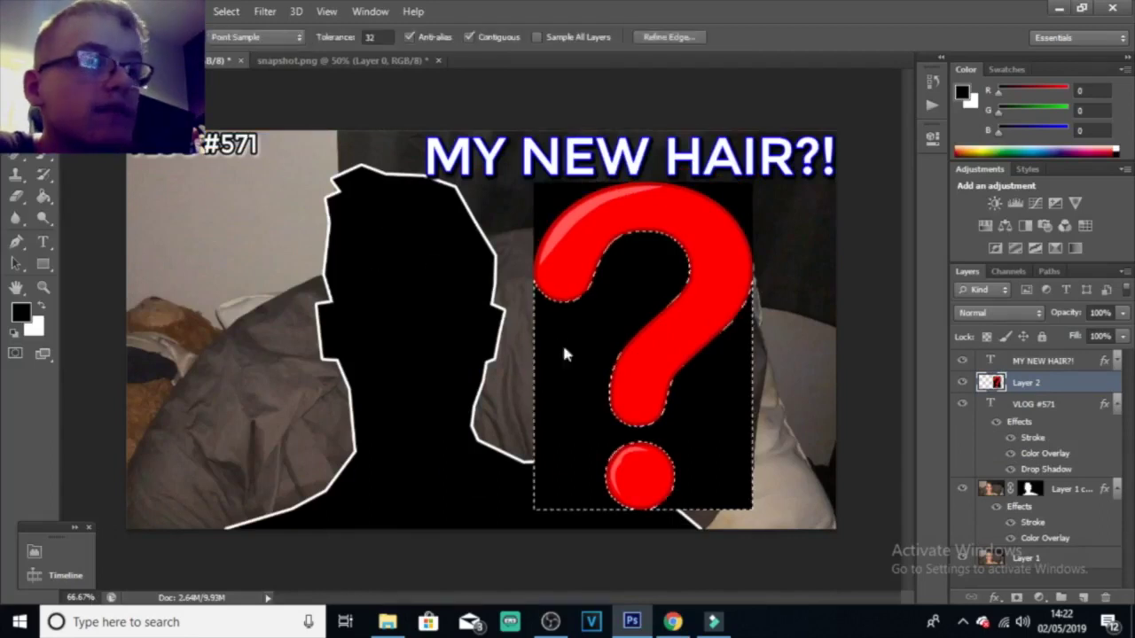
{"action": "key", "text": "Delete"}
{"action": "left_click", "coordinate": [559, 200]}
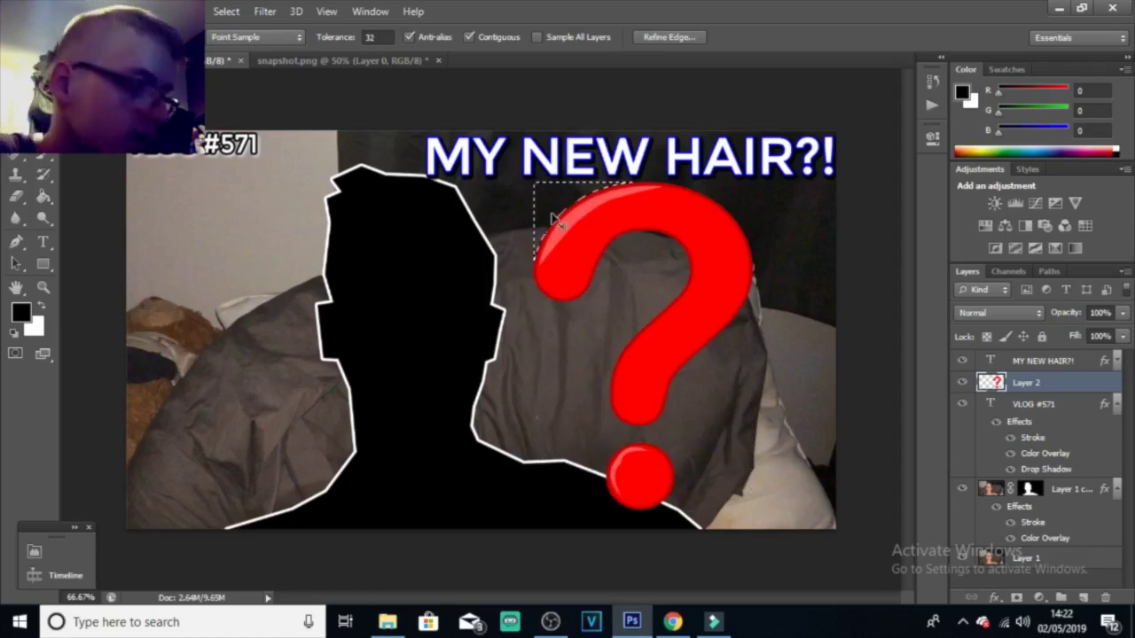
{"action": "key", "text": "ctrl+d"}
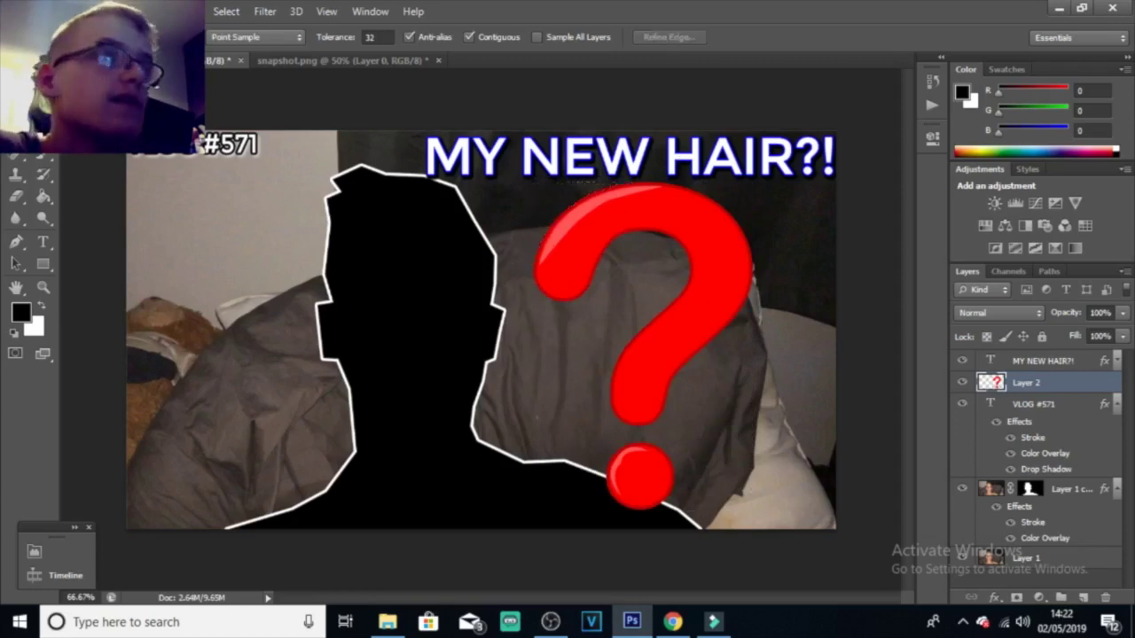
- Scale the question mark down to roughly half its size and place it over the silhouette's face
{"action": "key", "text": "v"}
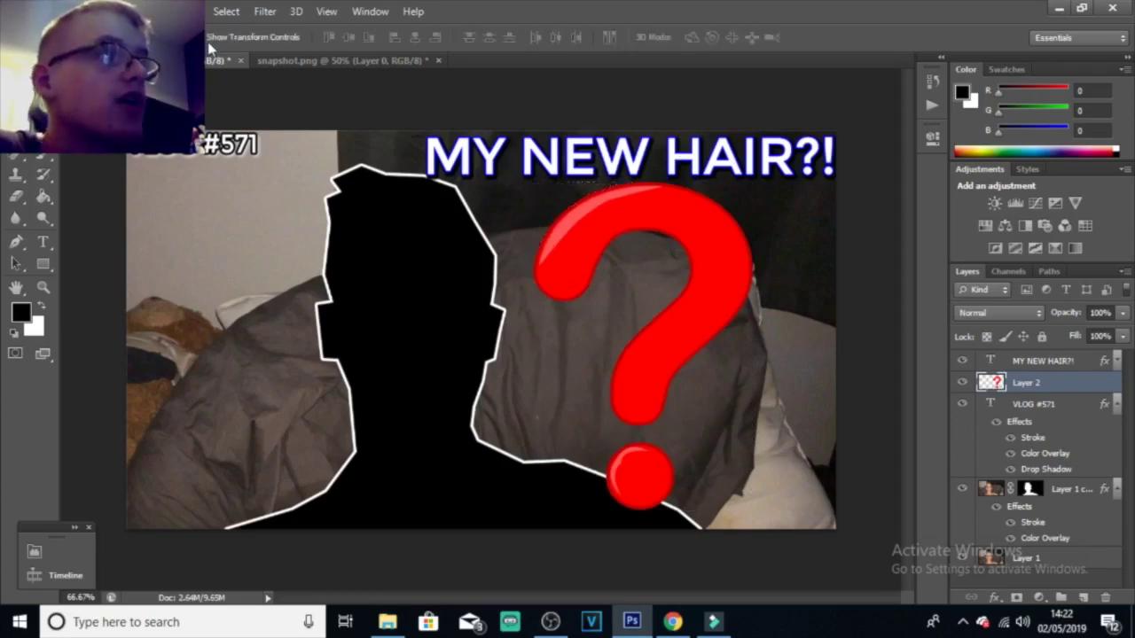
{"action": "key", "text": "ctrl+t"}
{"action": "left_click_drag", "start_coordinate": [753, 183], "coordinate": [450, 255]}
{"action": "left_click", "coordinate": [834, 37]}
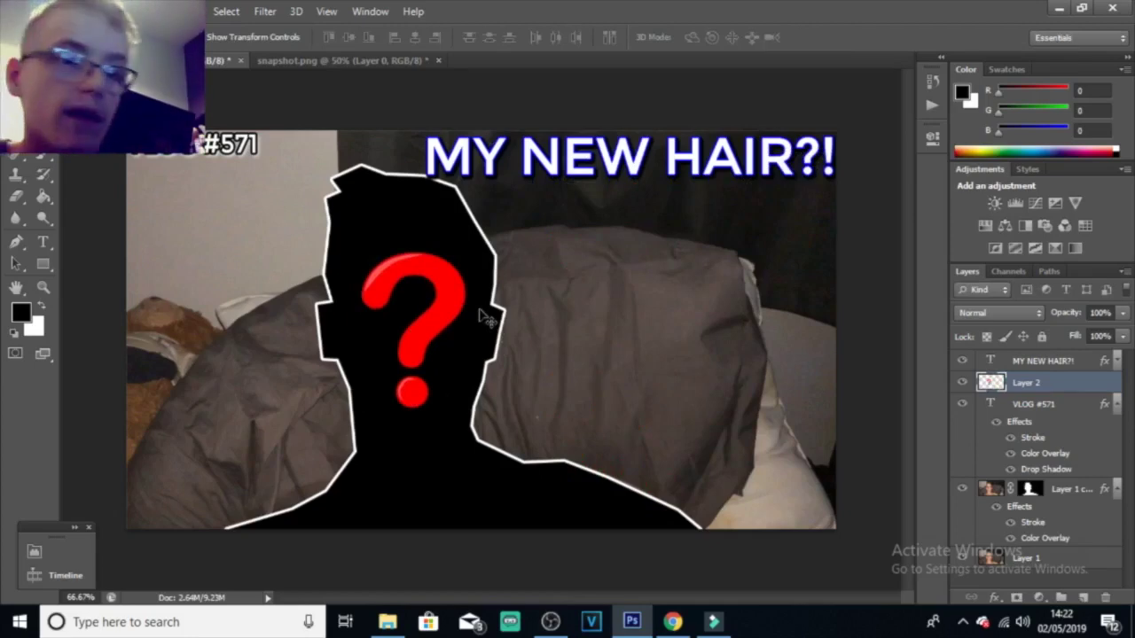
{"action": "key", "text": "alt+Tab"}
{"action": "key", "text": "alt+Tab"}
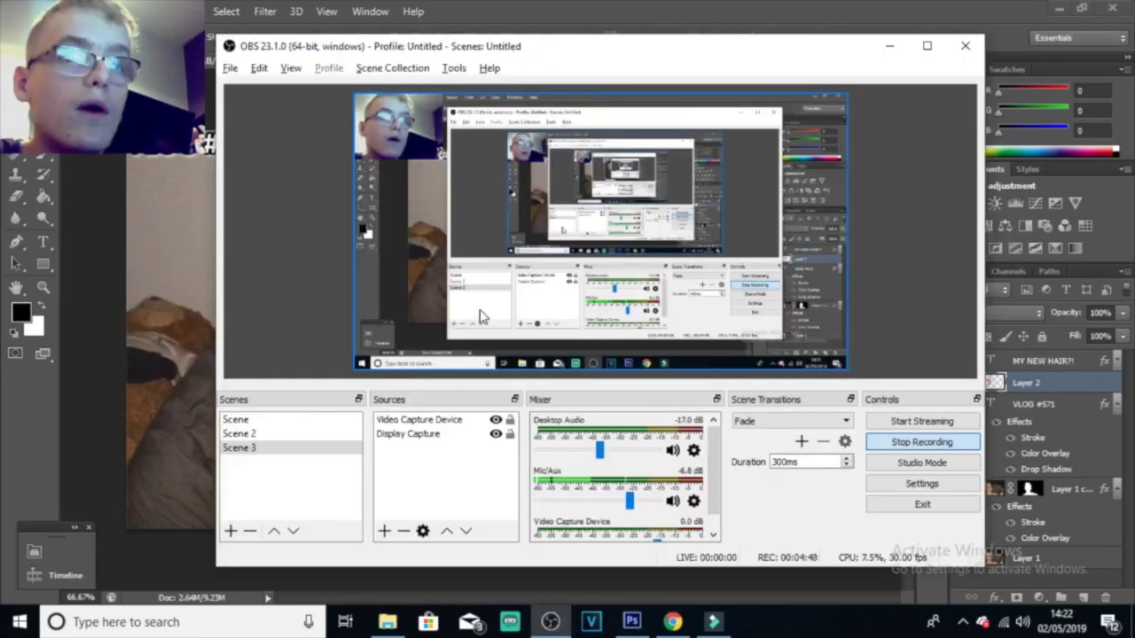
{"action": "key", "text": "alt+Tab"}
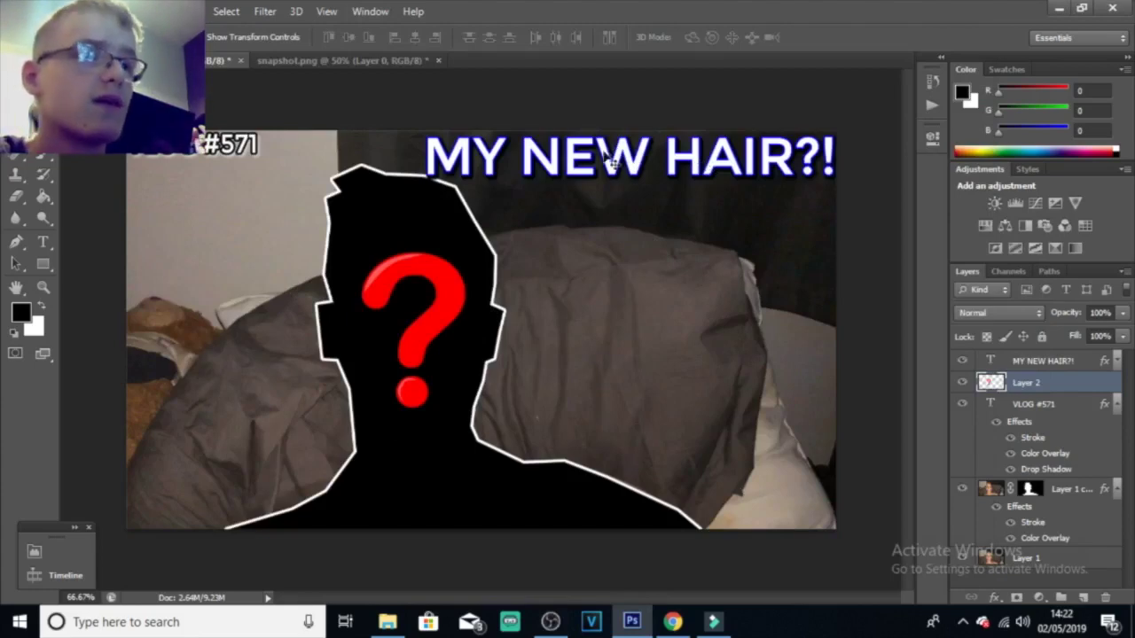
- Save the thumbnail to the Desktop as a layered Photoshop file named "vlog 571 thumbnail", keeping Maximize Compatibility on
{"action": "key", "text": "alt+f"}
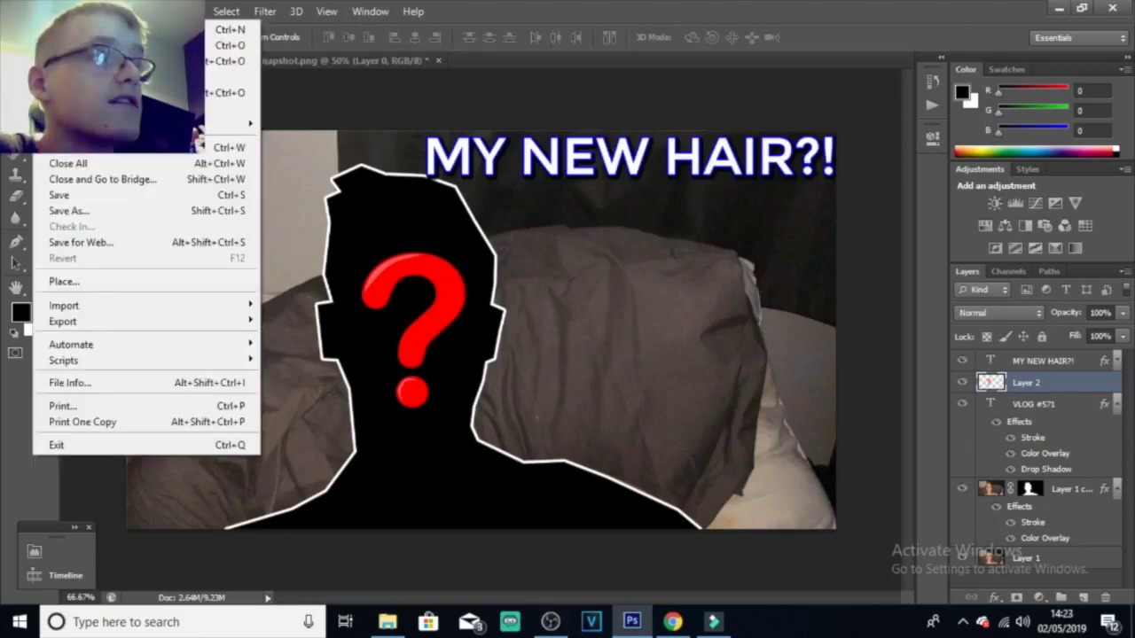
{"action": "left_click", "coordinate": [76, 214]}
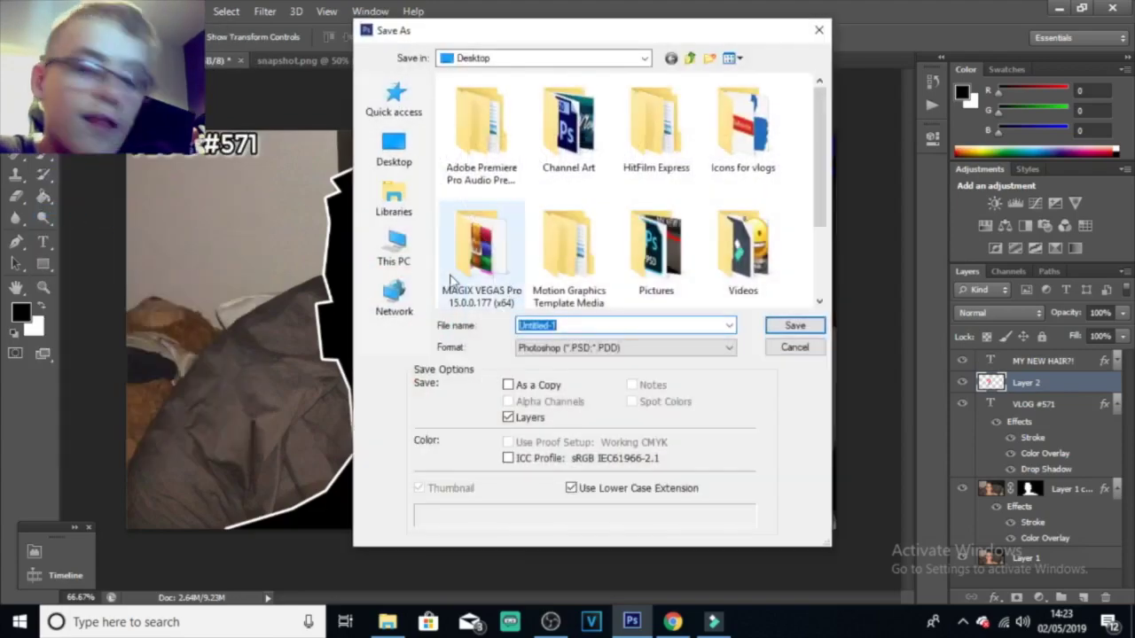
{"action": "type", "text": "vlog 571"}
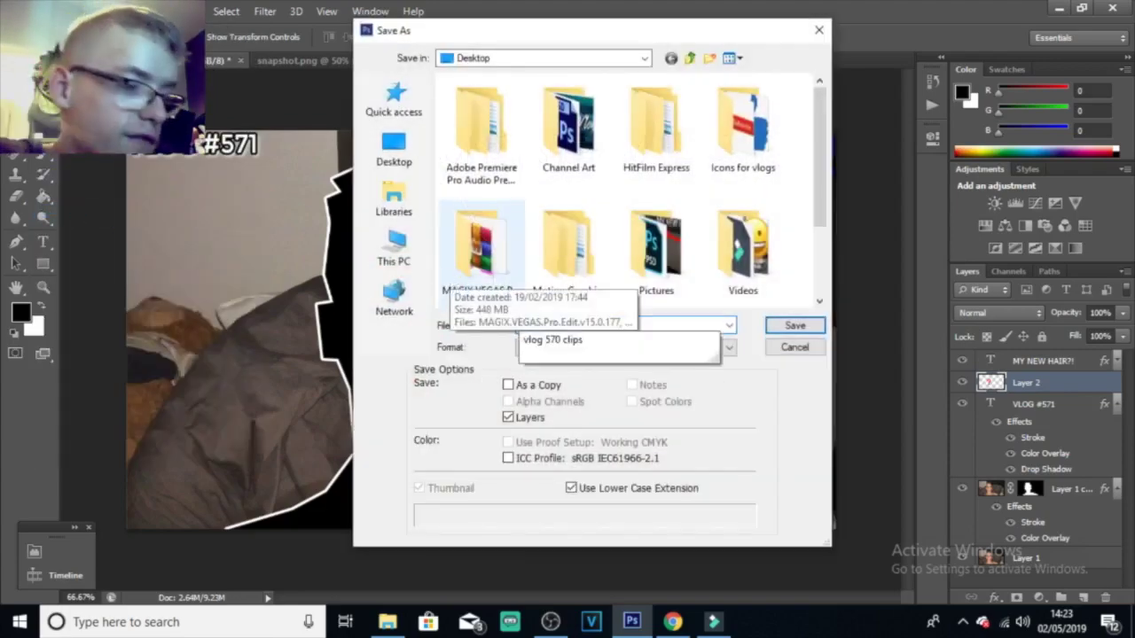
{"action": "key", "text": "BackSpace"}
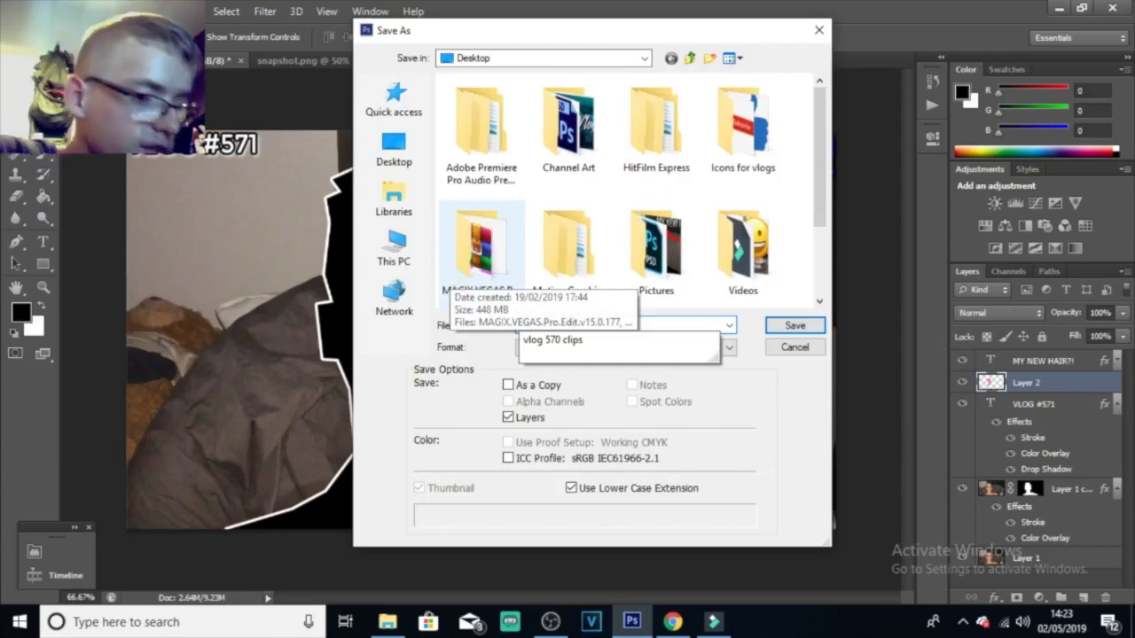
{"action": "type", "text": "1 thumbnail"}
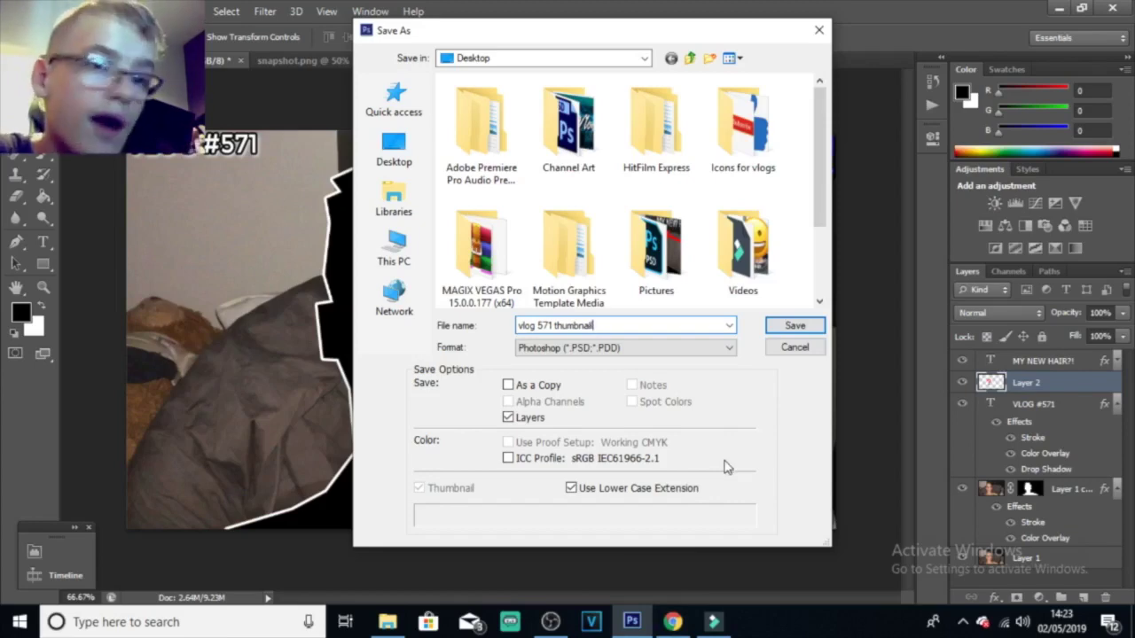
{"action": "left_click_drag", "start_coordinate": [820, 195], "coordinate": [827, 315]}
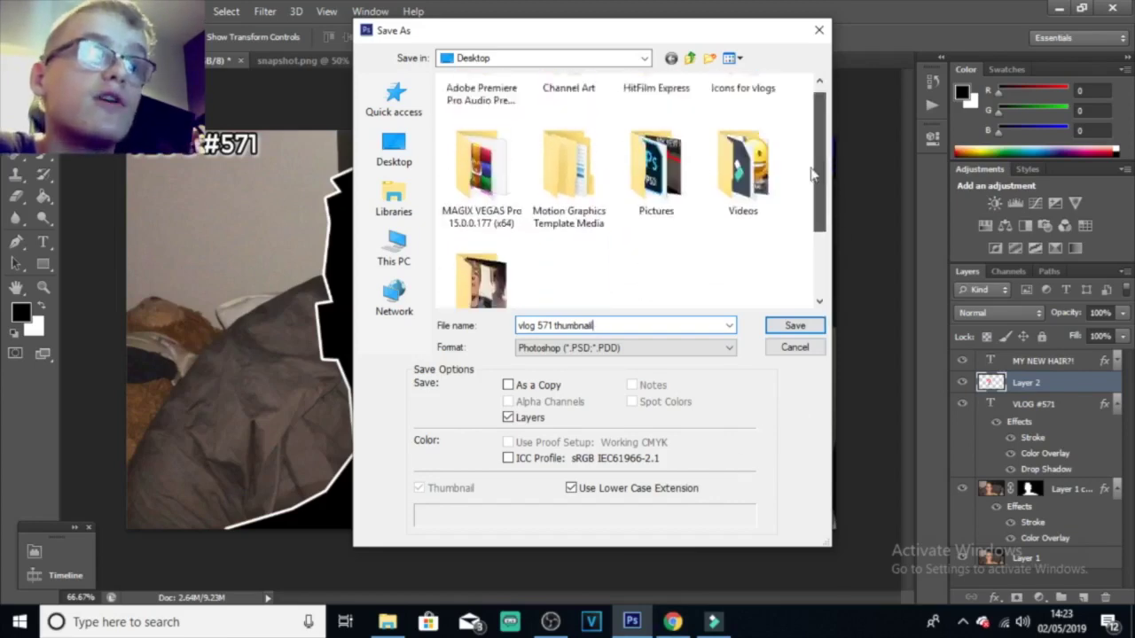
{"action": "left_click", "coordinate": [400, 168]}
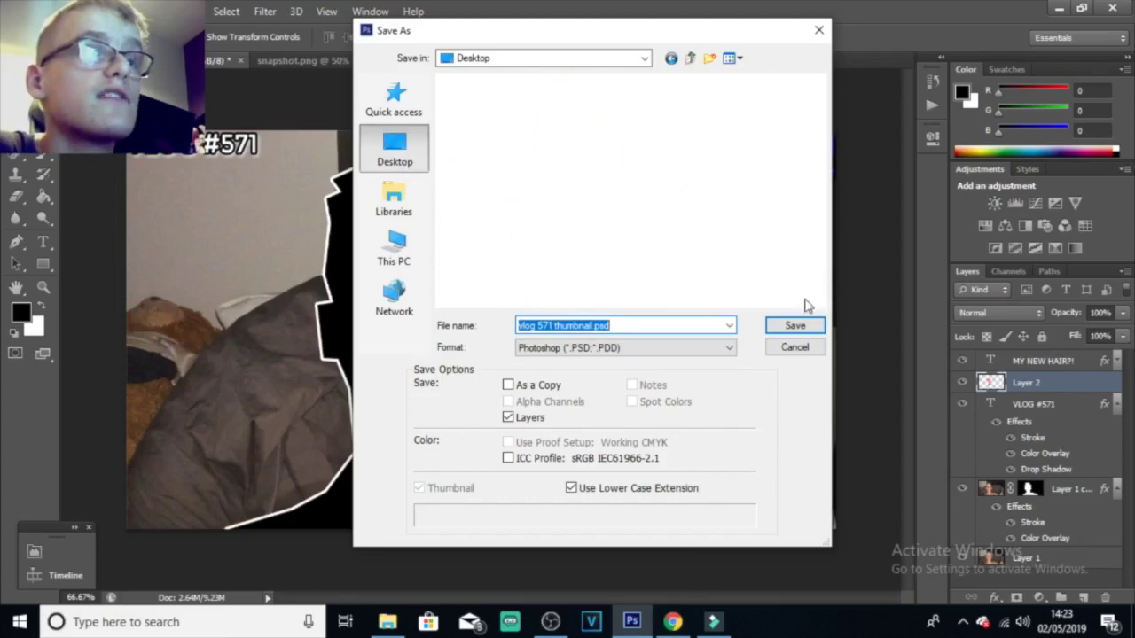
{"action": "left_click", "coordinate": [793, 327]}
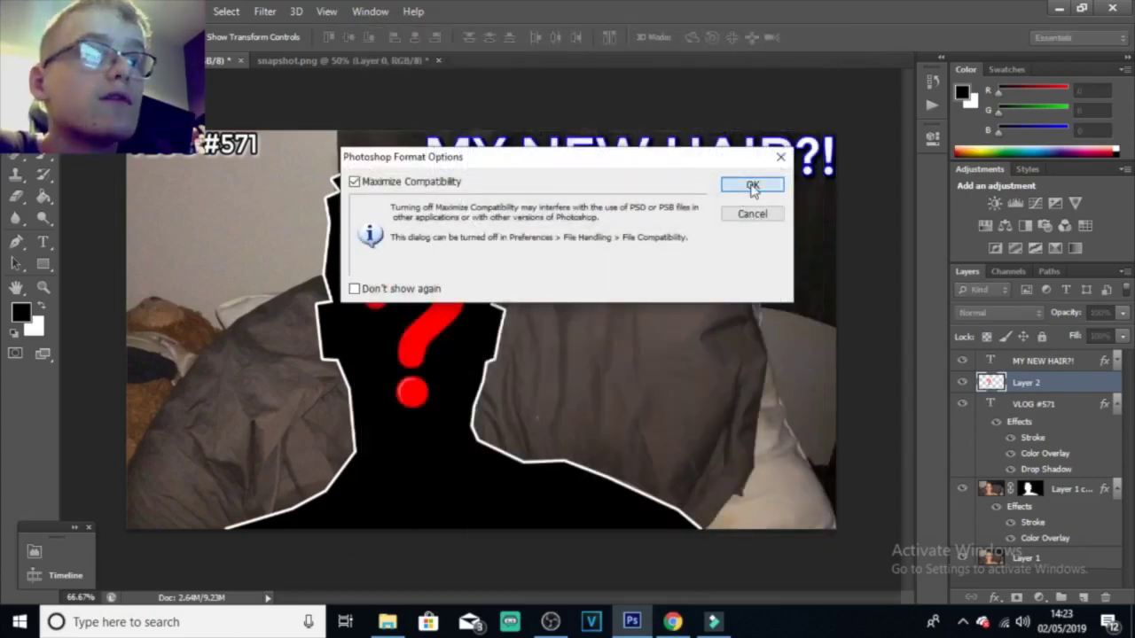
{"action": "left_click", "coordinate": [752, 185]}
- Save a JPEG version of the thumbnail to the Desktop as "vlog 571 thumbnail.jpg" with High quality and Baseline Optimized format
{"action": "left_click", "coordinate": [17, 11]}
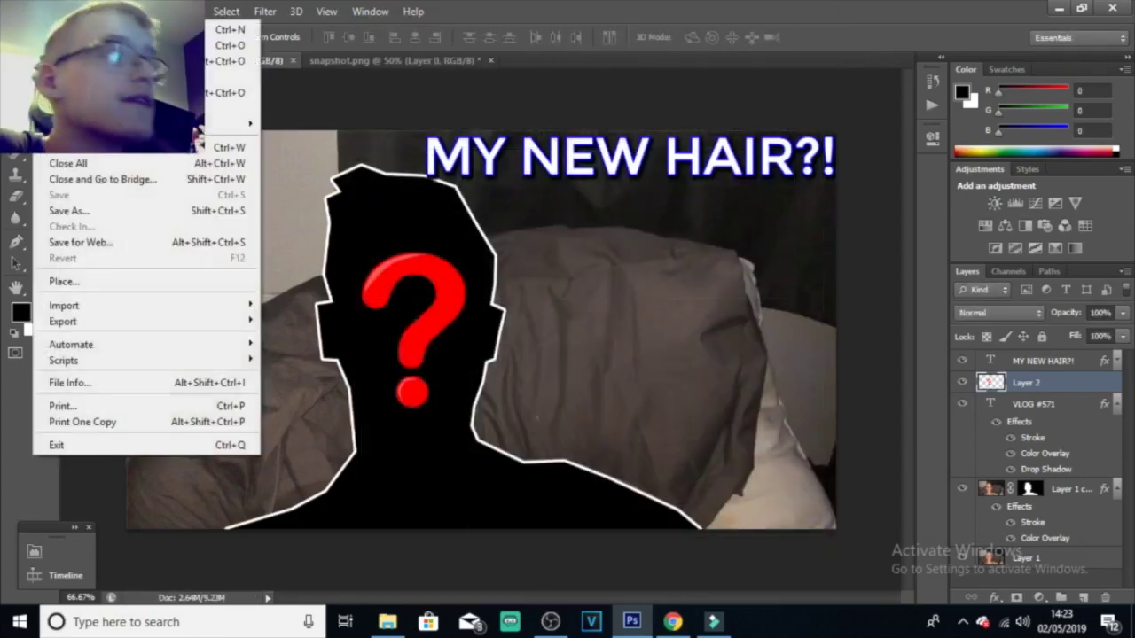
{"action": "left_click", "coordinate": [78, 213]}
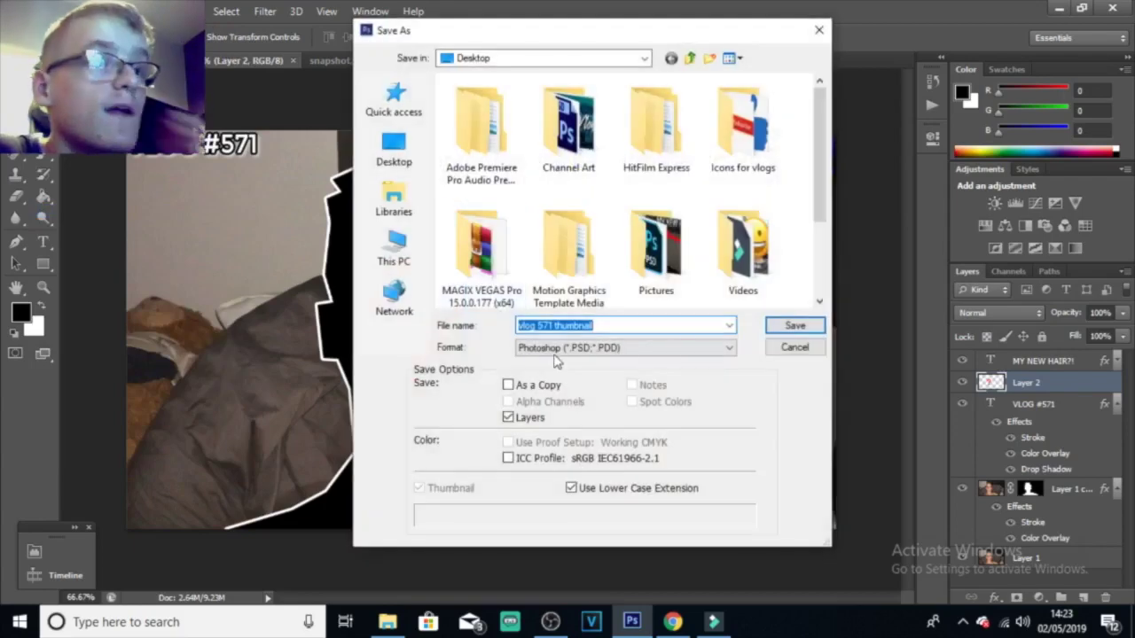
{"action": "left_click", "coordinate": [555, 347]}
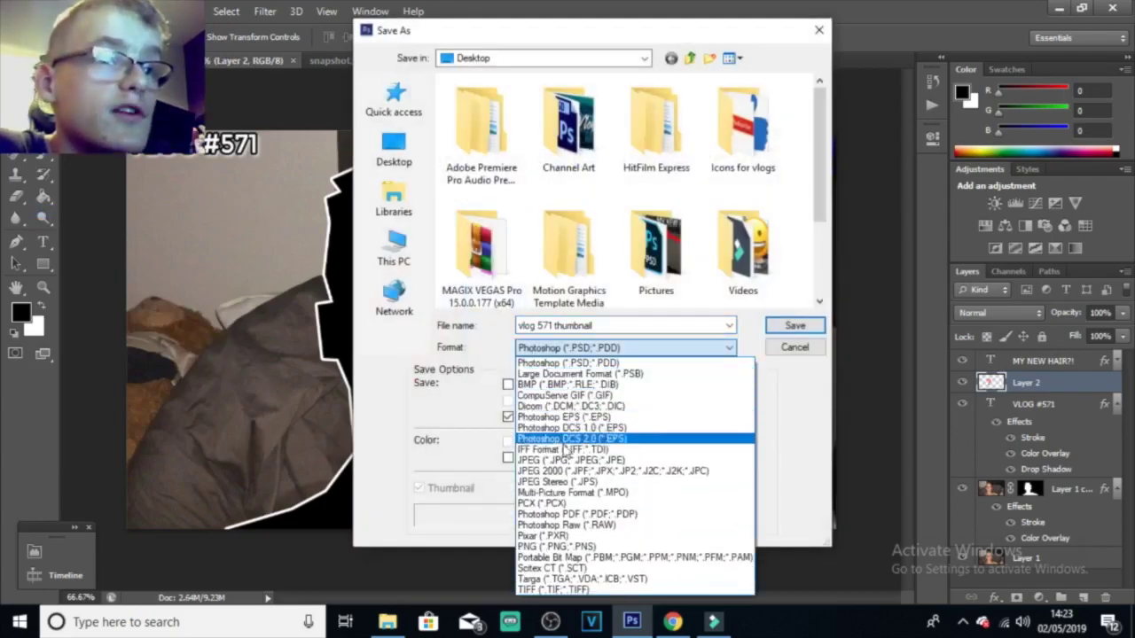
{"action": "left_click", "coordinate": [529, 461]}
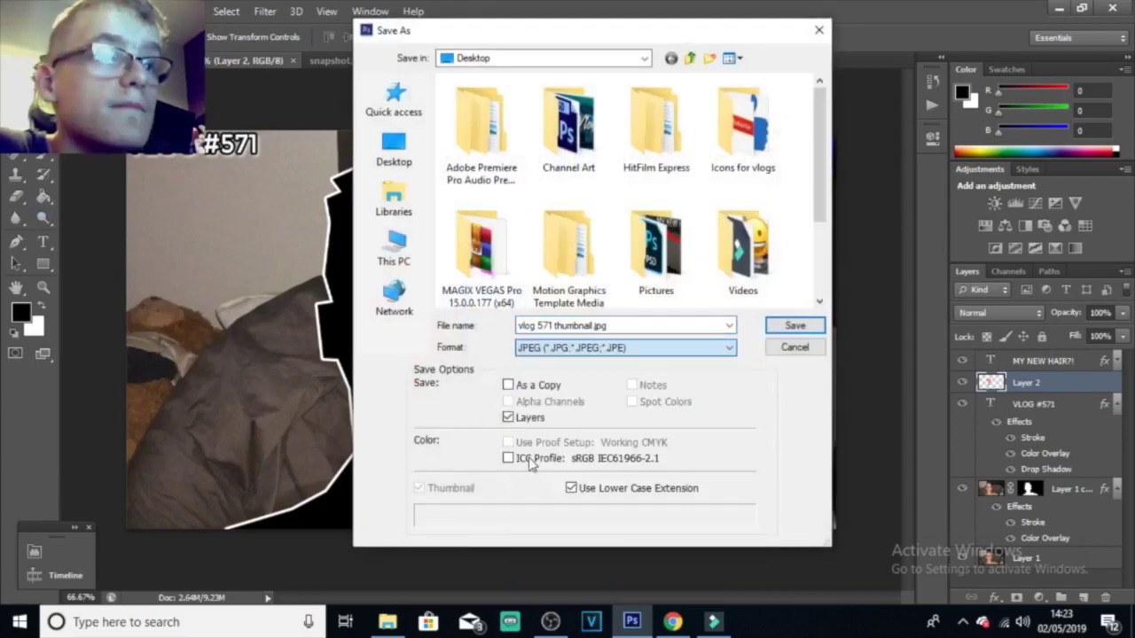
{"action": "left_click", "coordinate": [797, 328]}
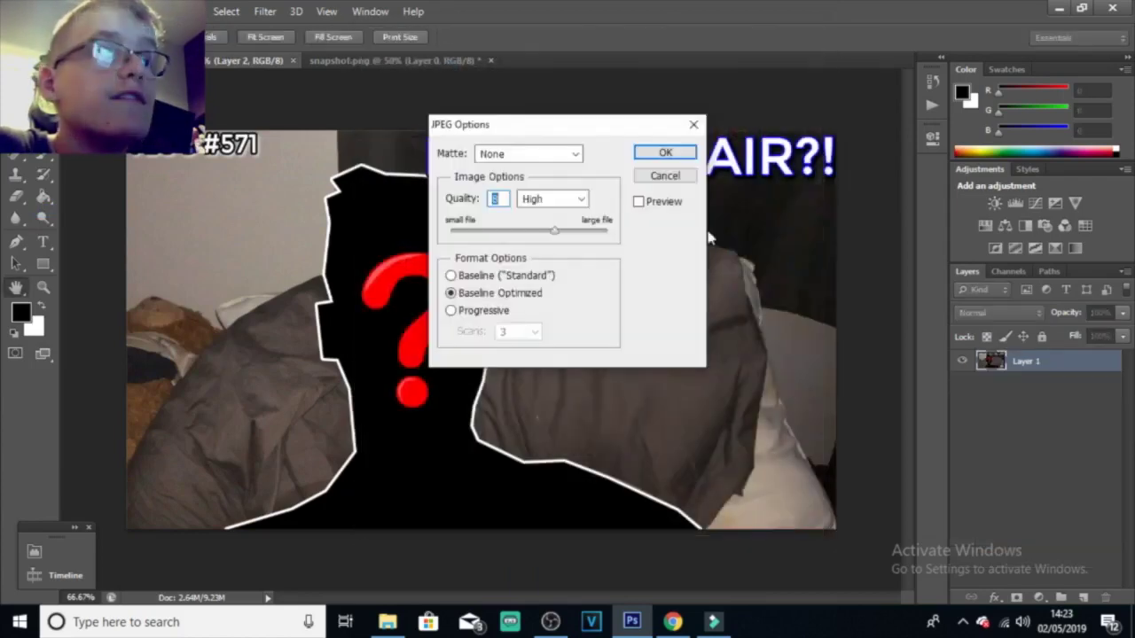
{"action": "left_click", "coordinate": [665, 153]}
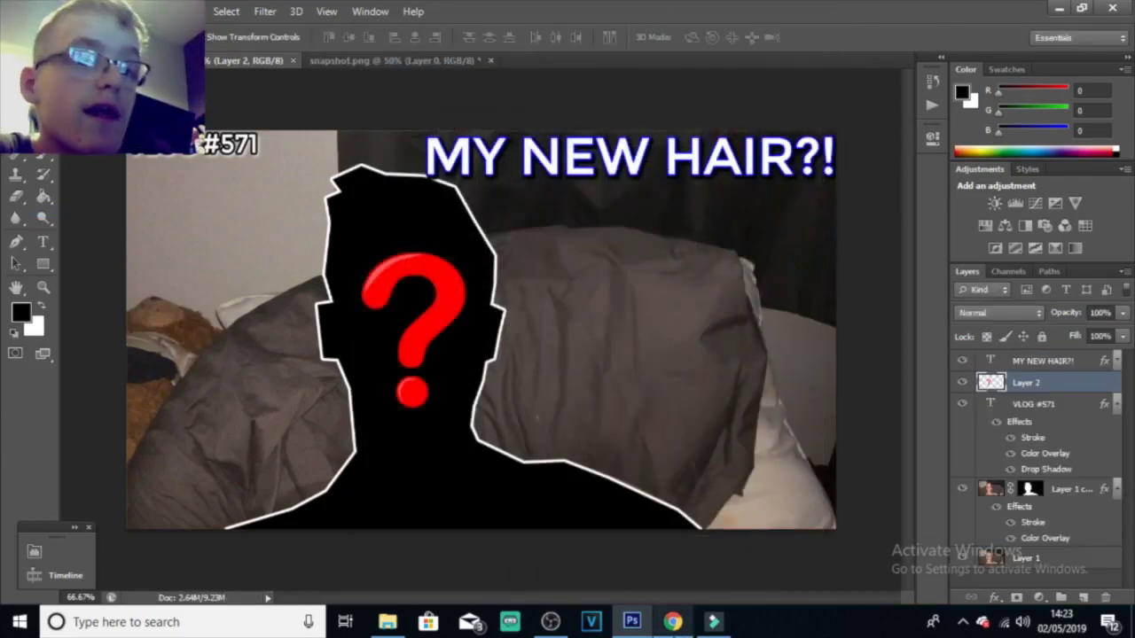
{"action": "left_click", "coordinate": [673, 621]}
{"action": "left_click", "coordinate": [643, 626]}
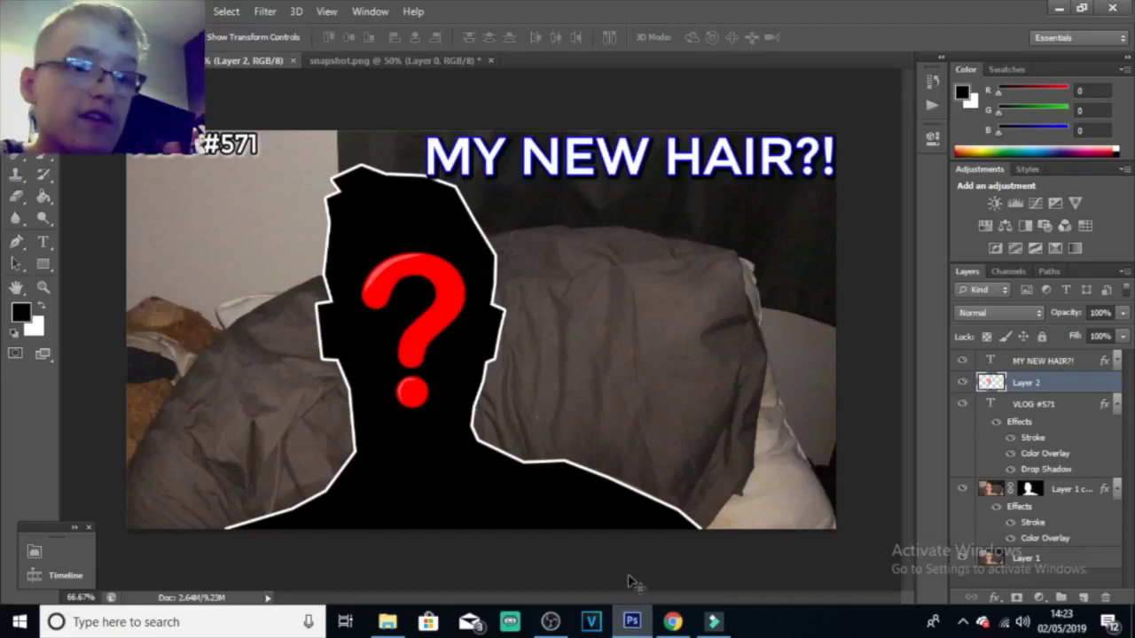
{"action": "right_click", "coordinate": [551, 623]}
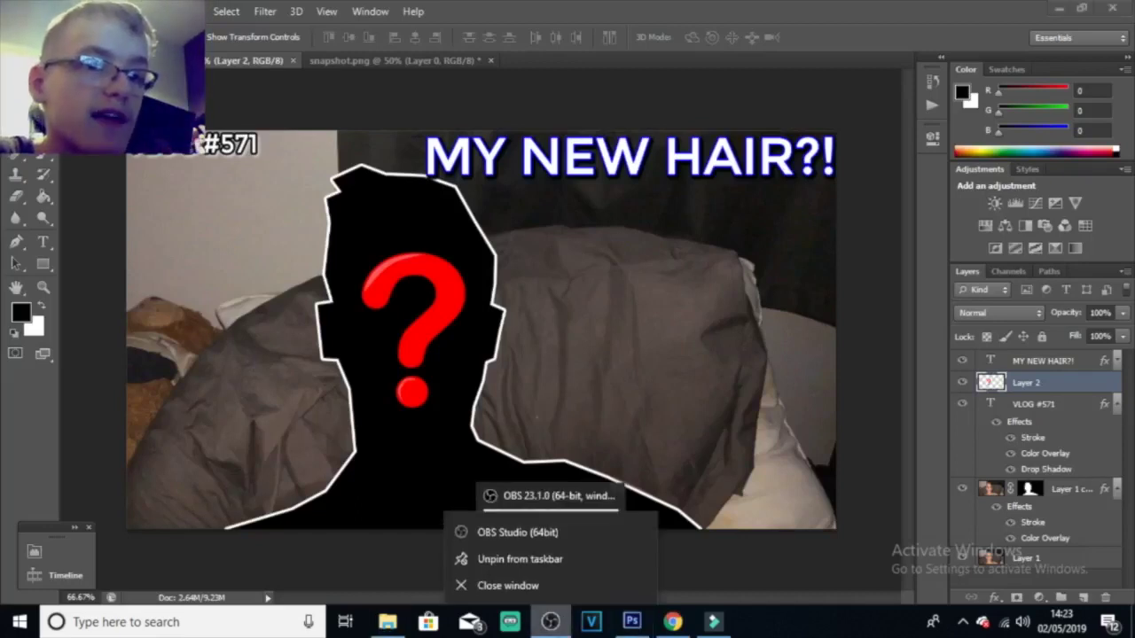